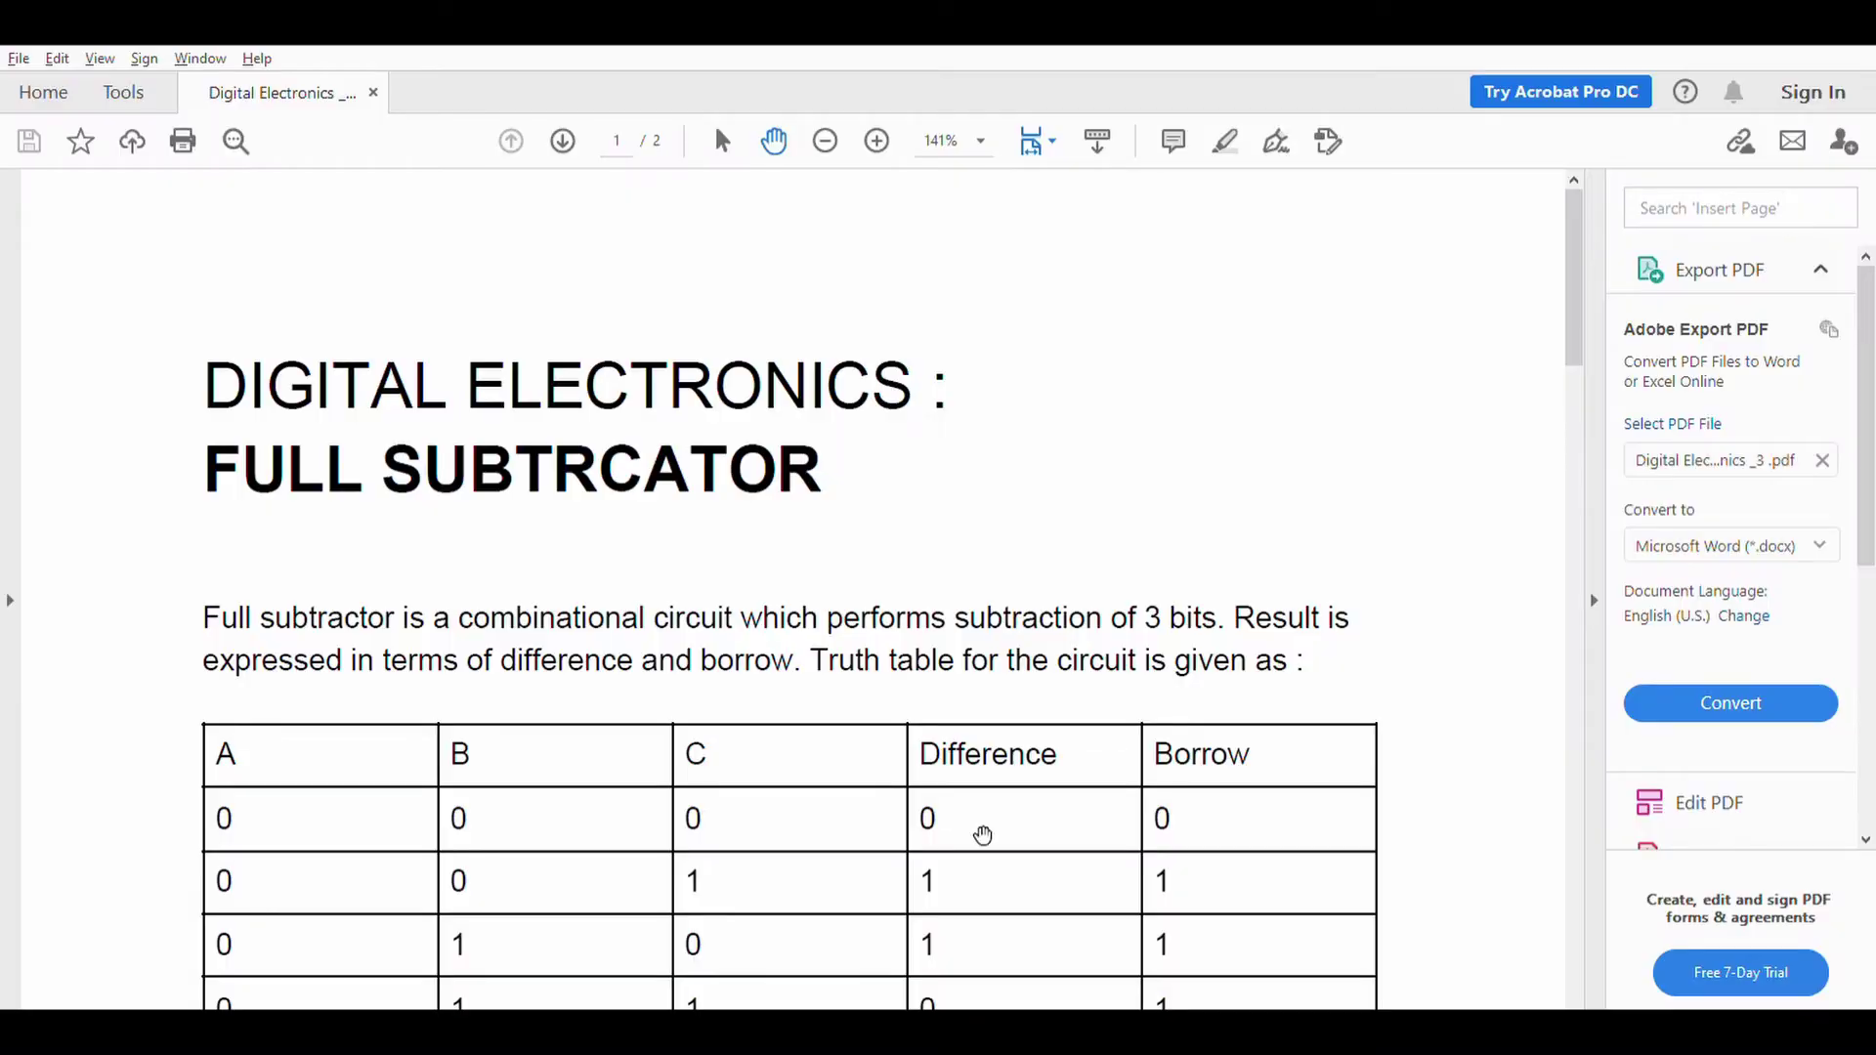
Step: Read the full subtractor definition and examine its truth table for inputs A, B, C and outputs Difference and Borrow
scroll(938, 791, "down", 2)
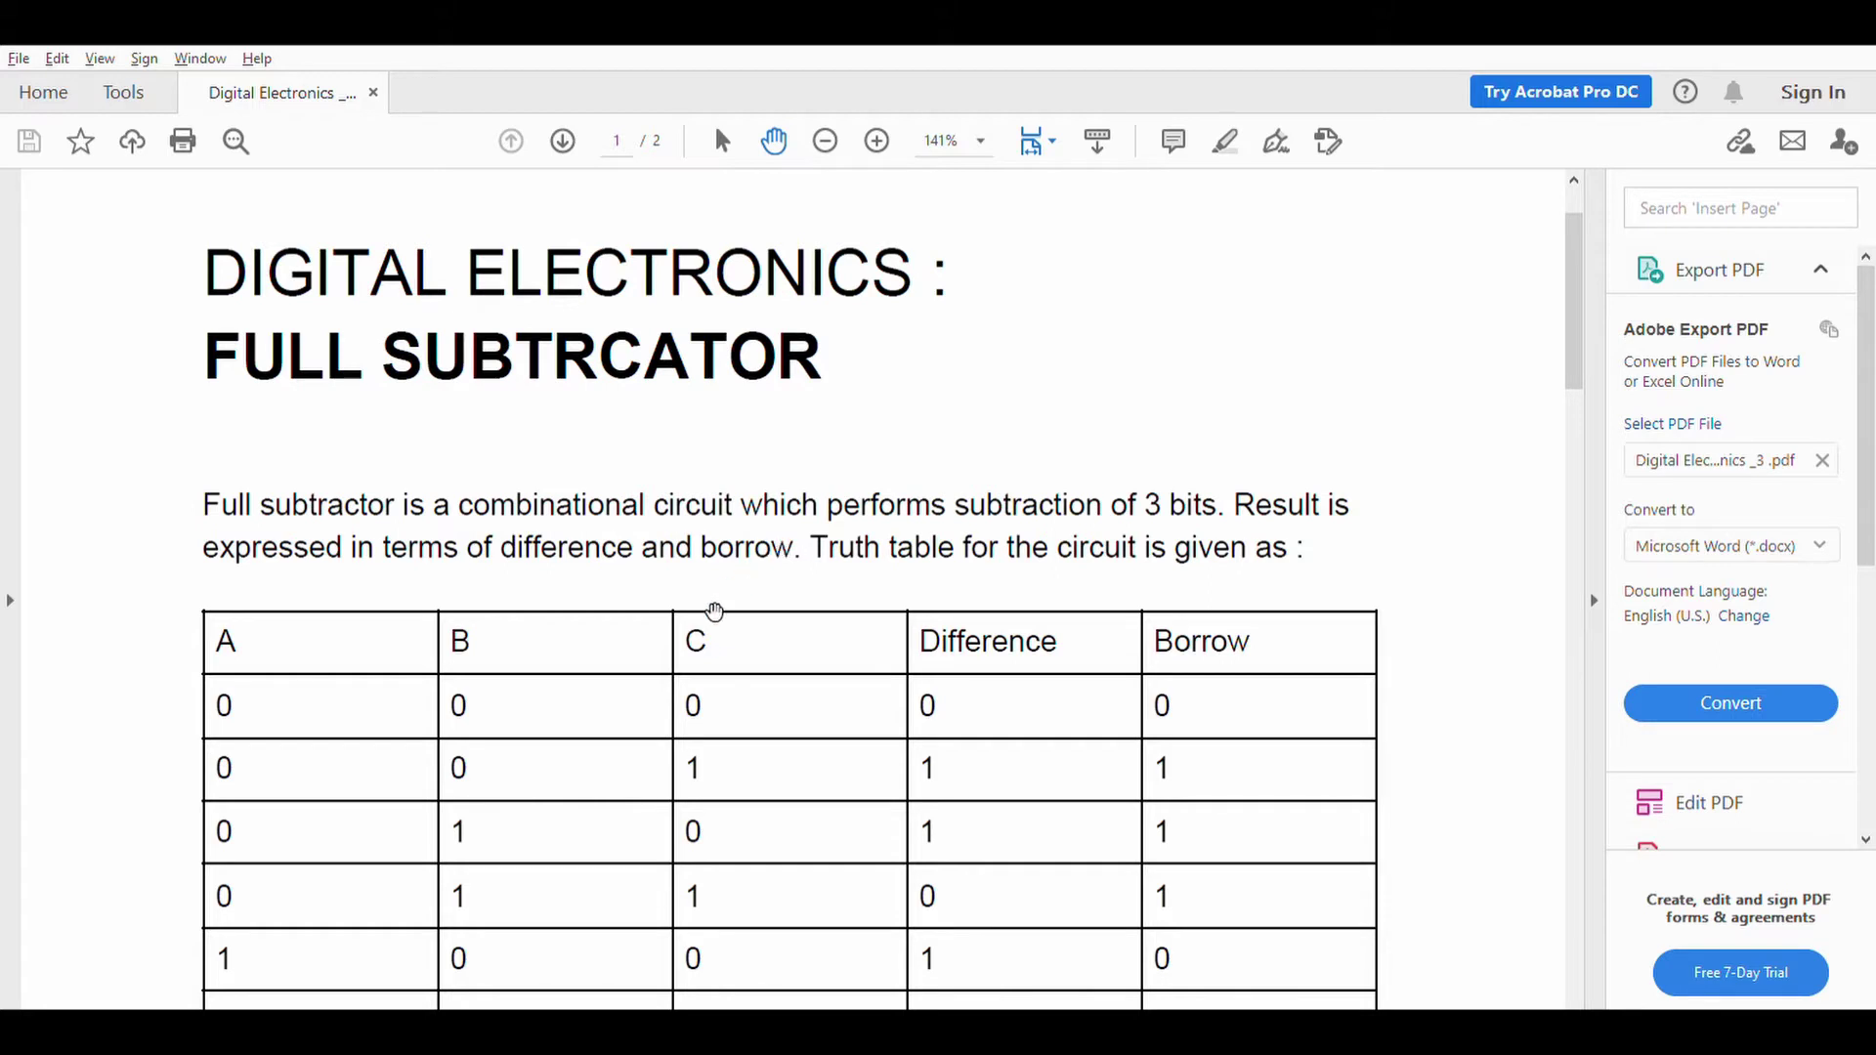
scroll(693, 613, "down", 1)
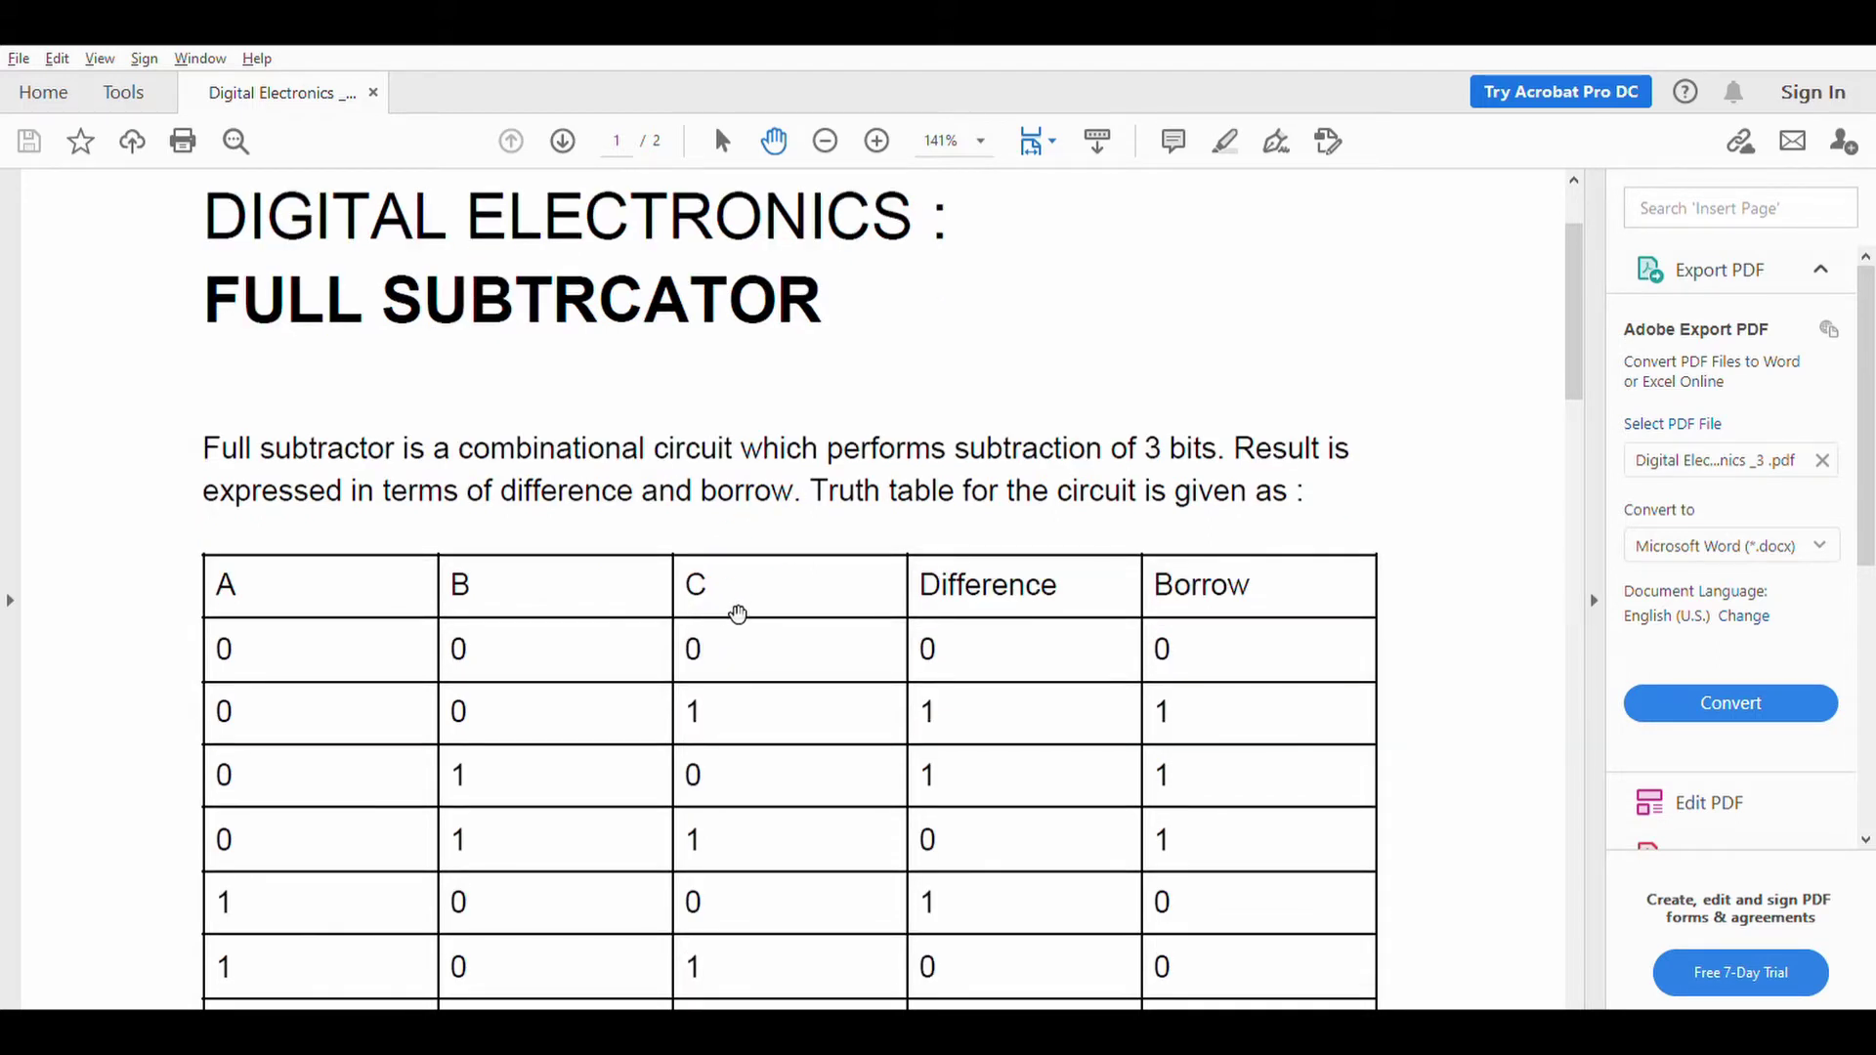
scroll(738, 612, "down", 1)
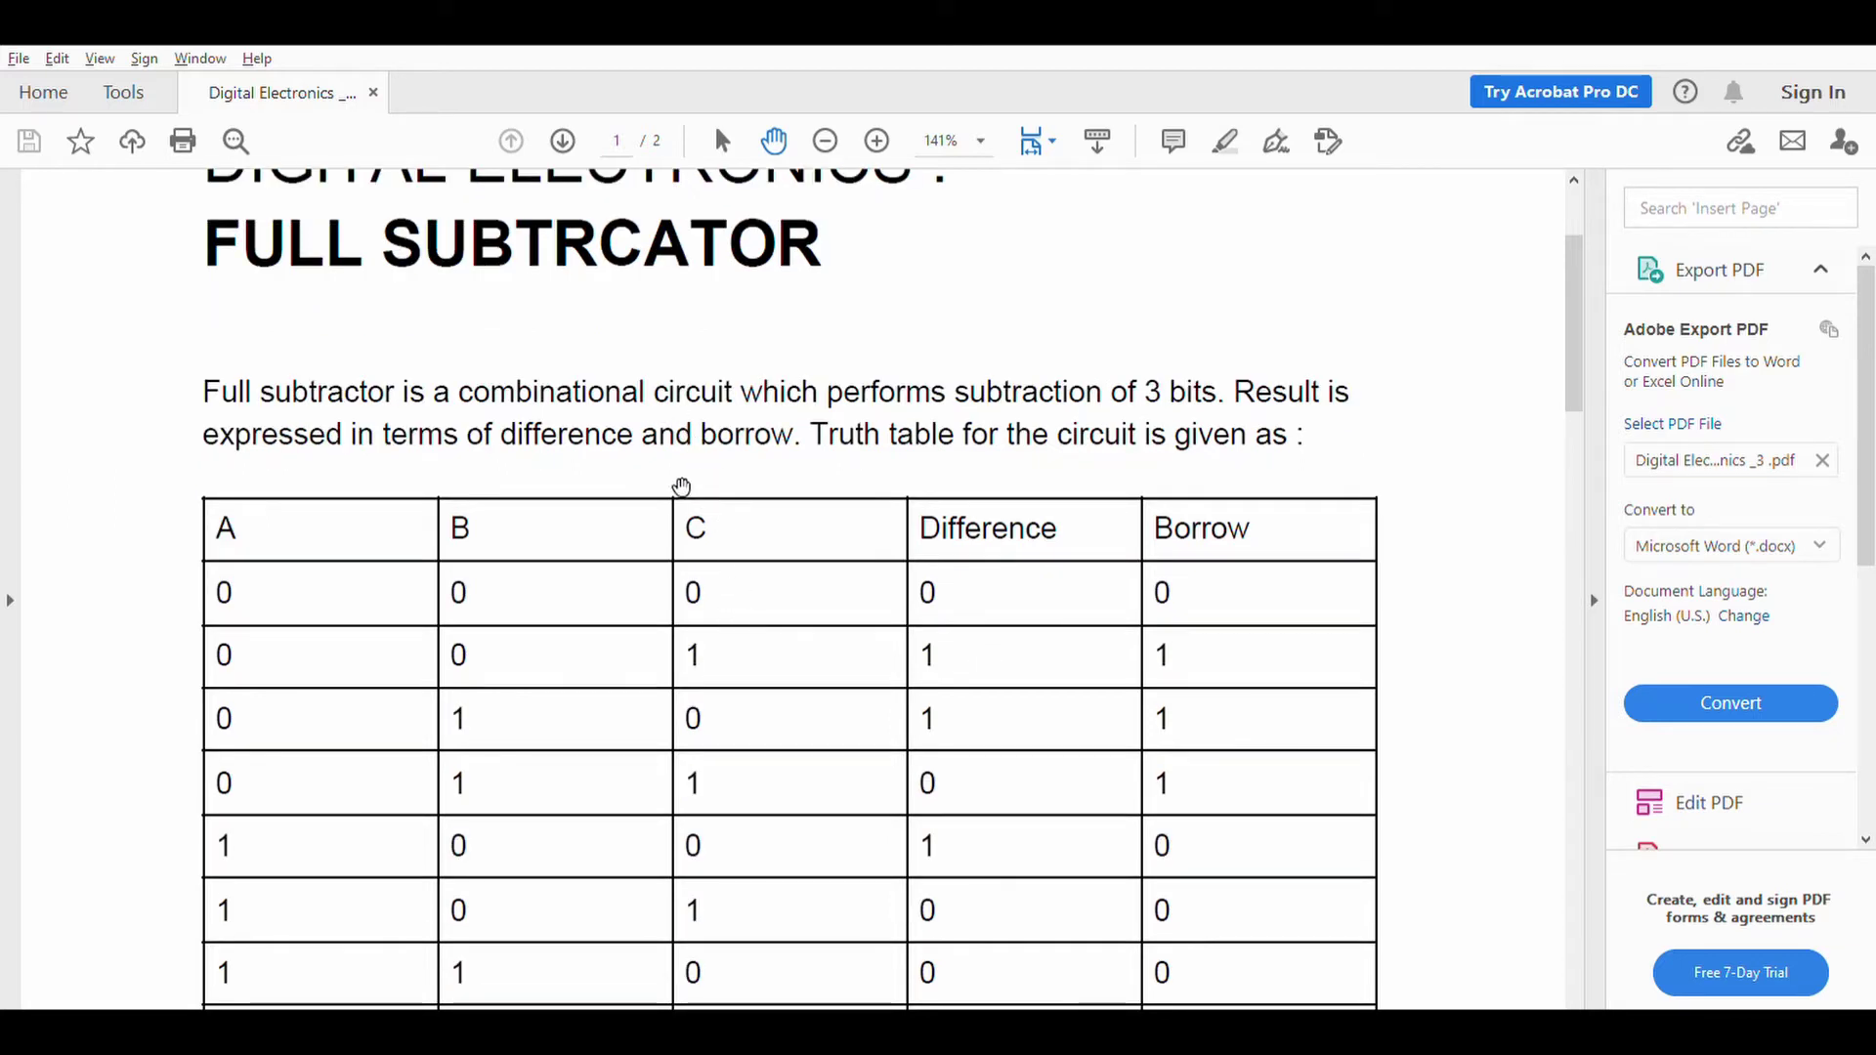
scroll(628, 553, "down", 2)
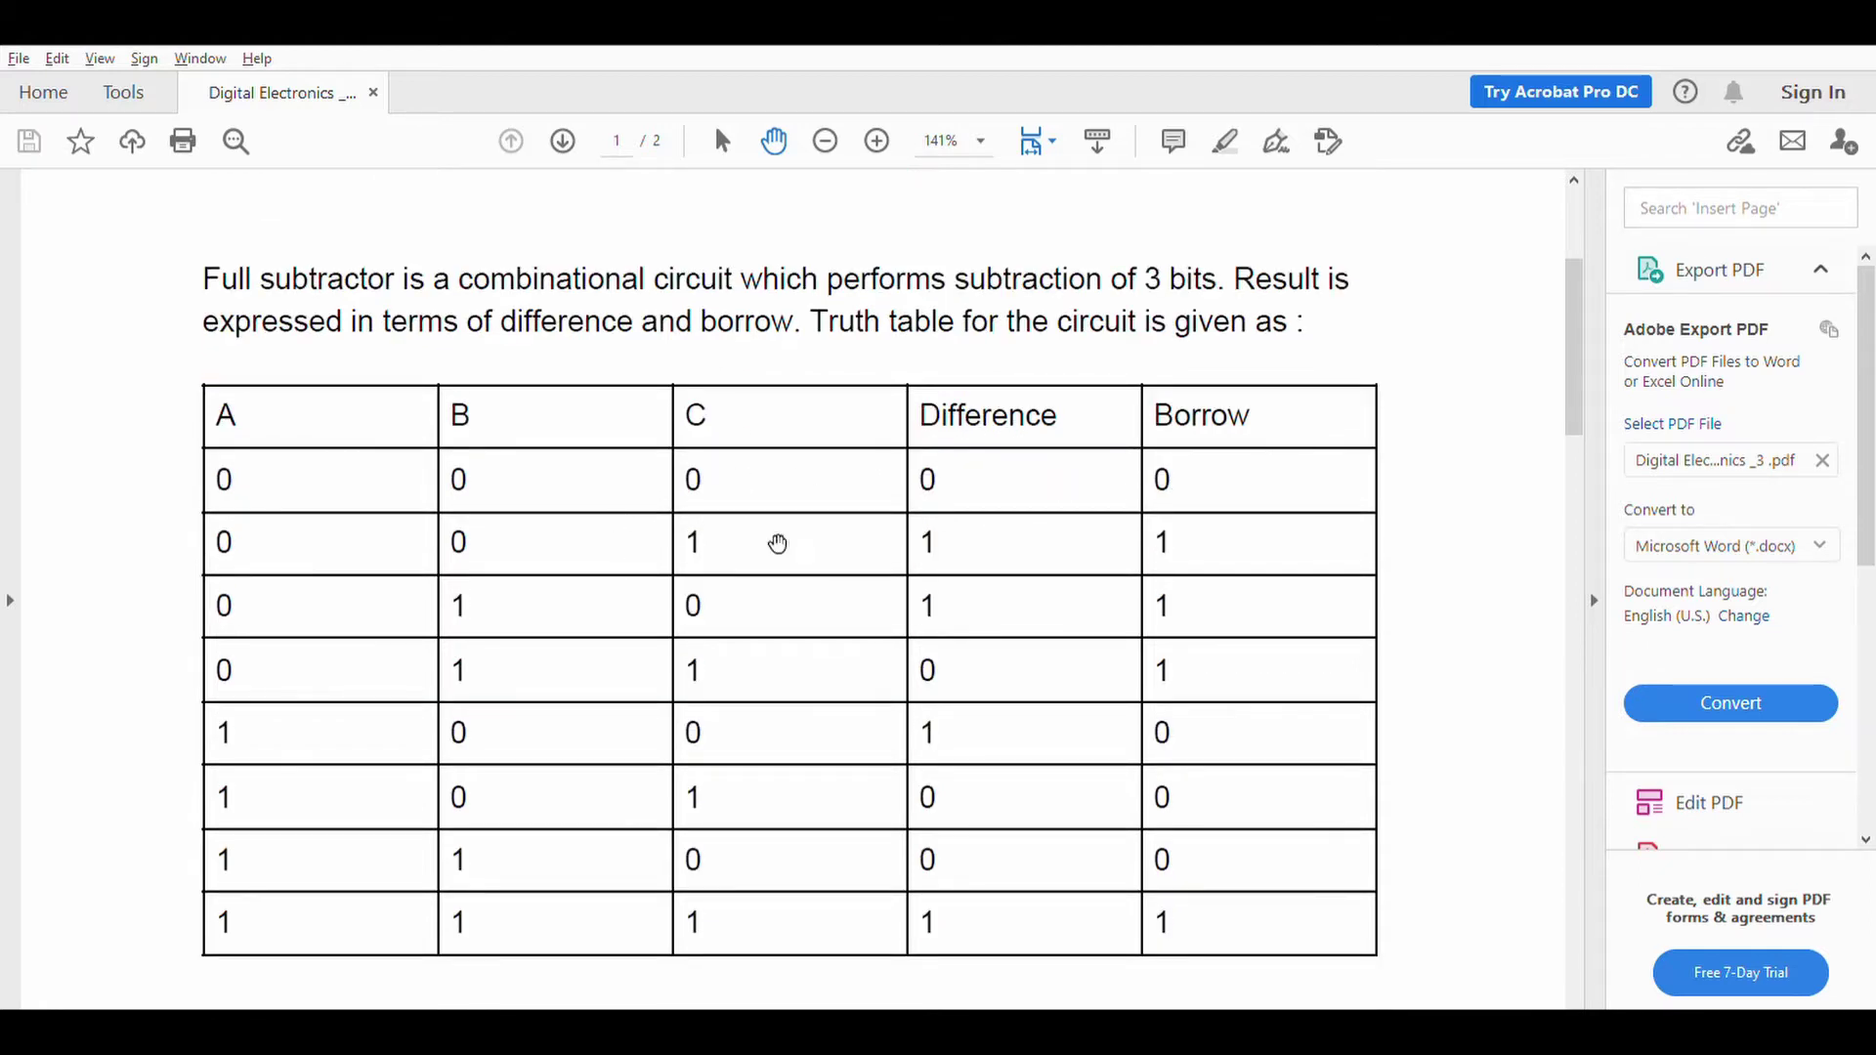
scroll(774, 540, "down", 1)
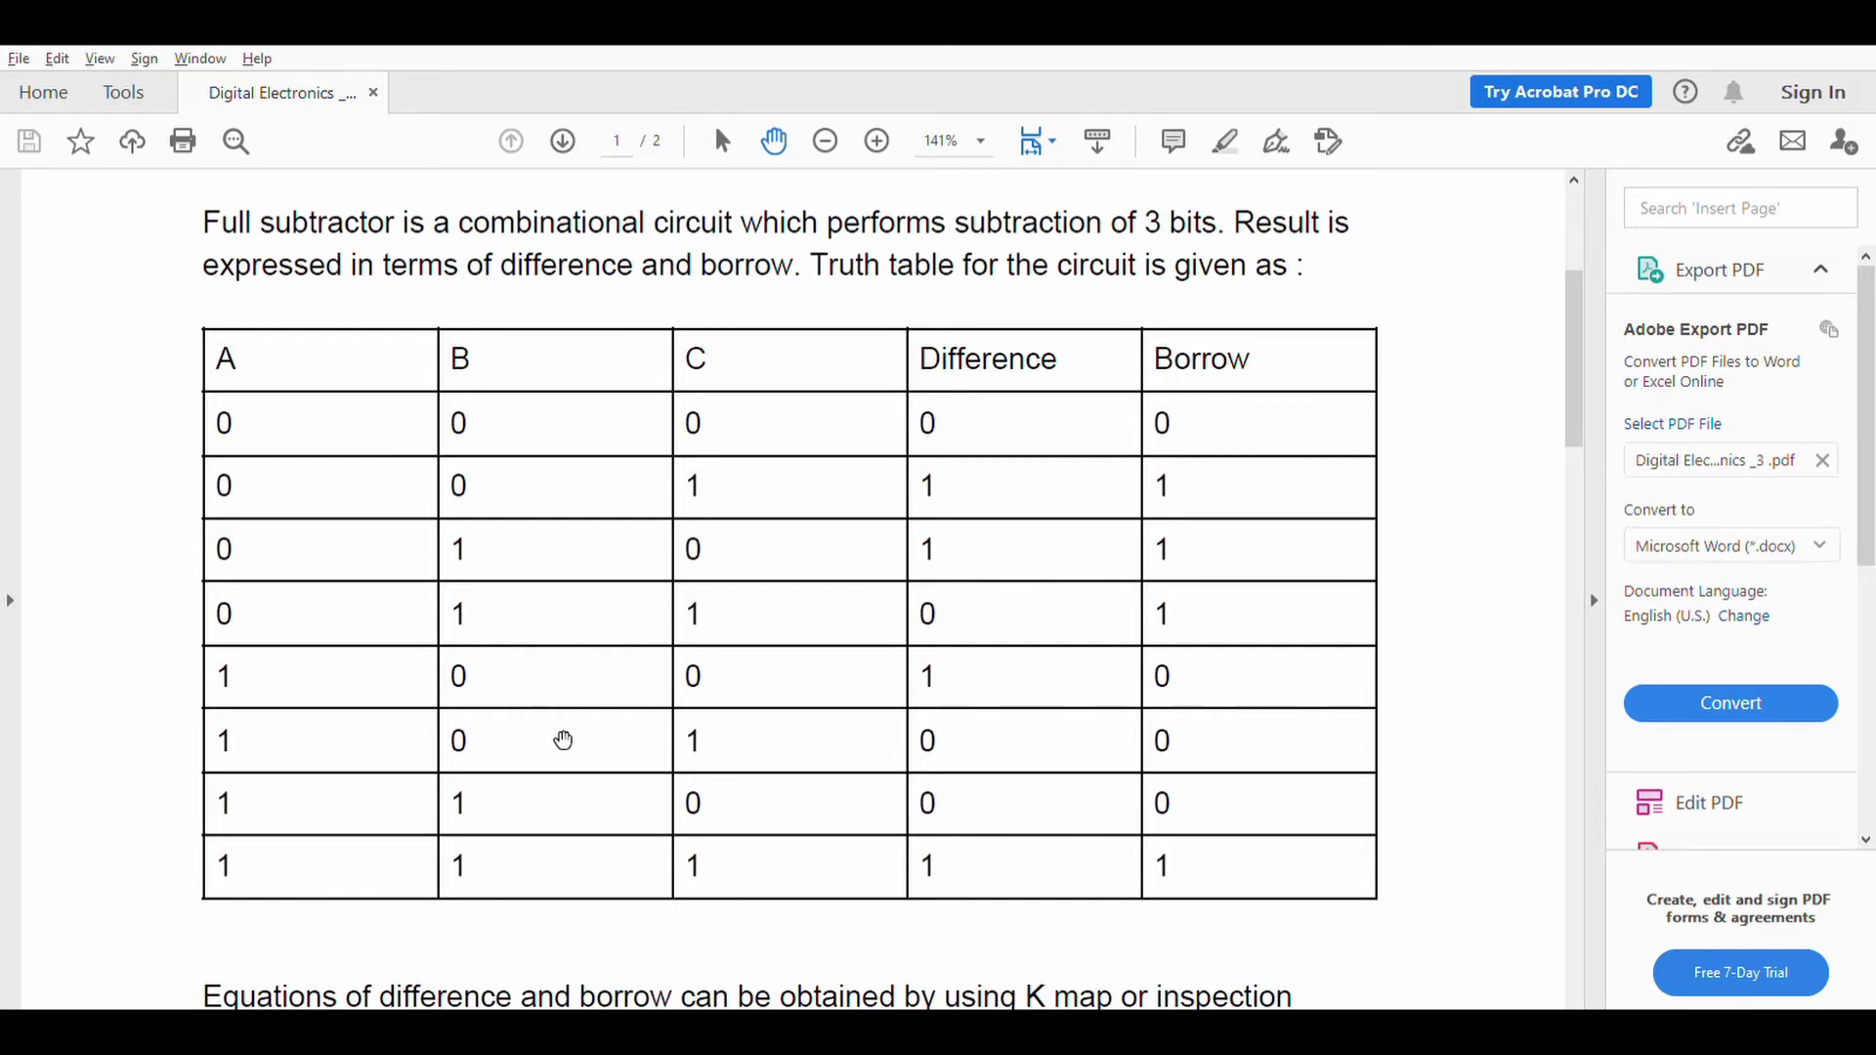
scroll(562, 742, "down", 1)
scroll(340, 763, "down", 1)
scroll(352, 766, "up", 1)
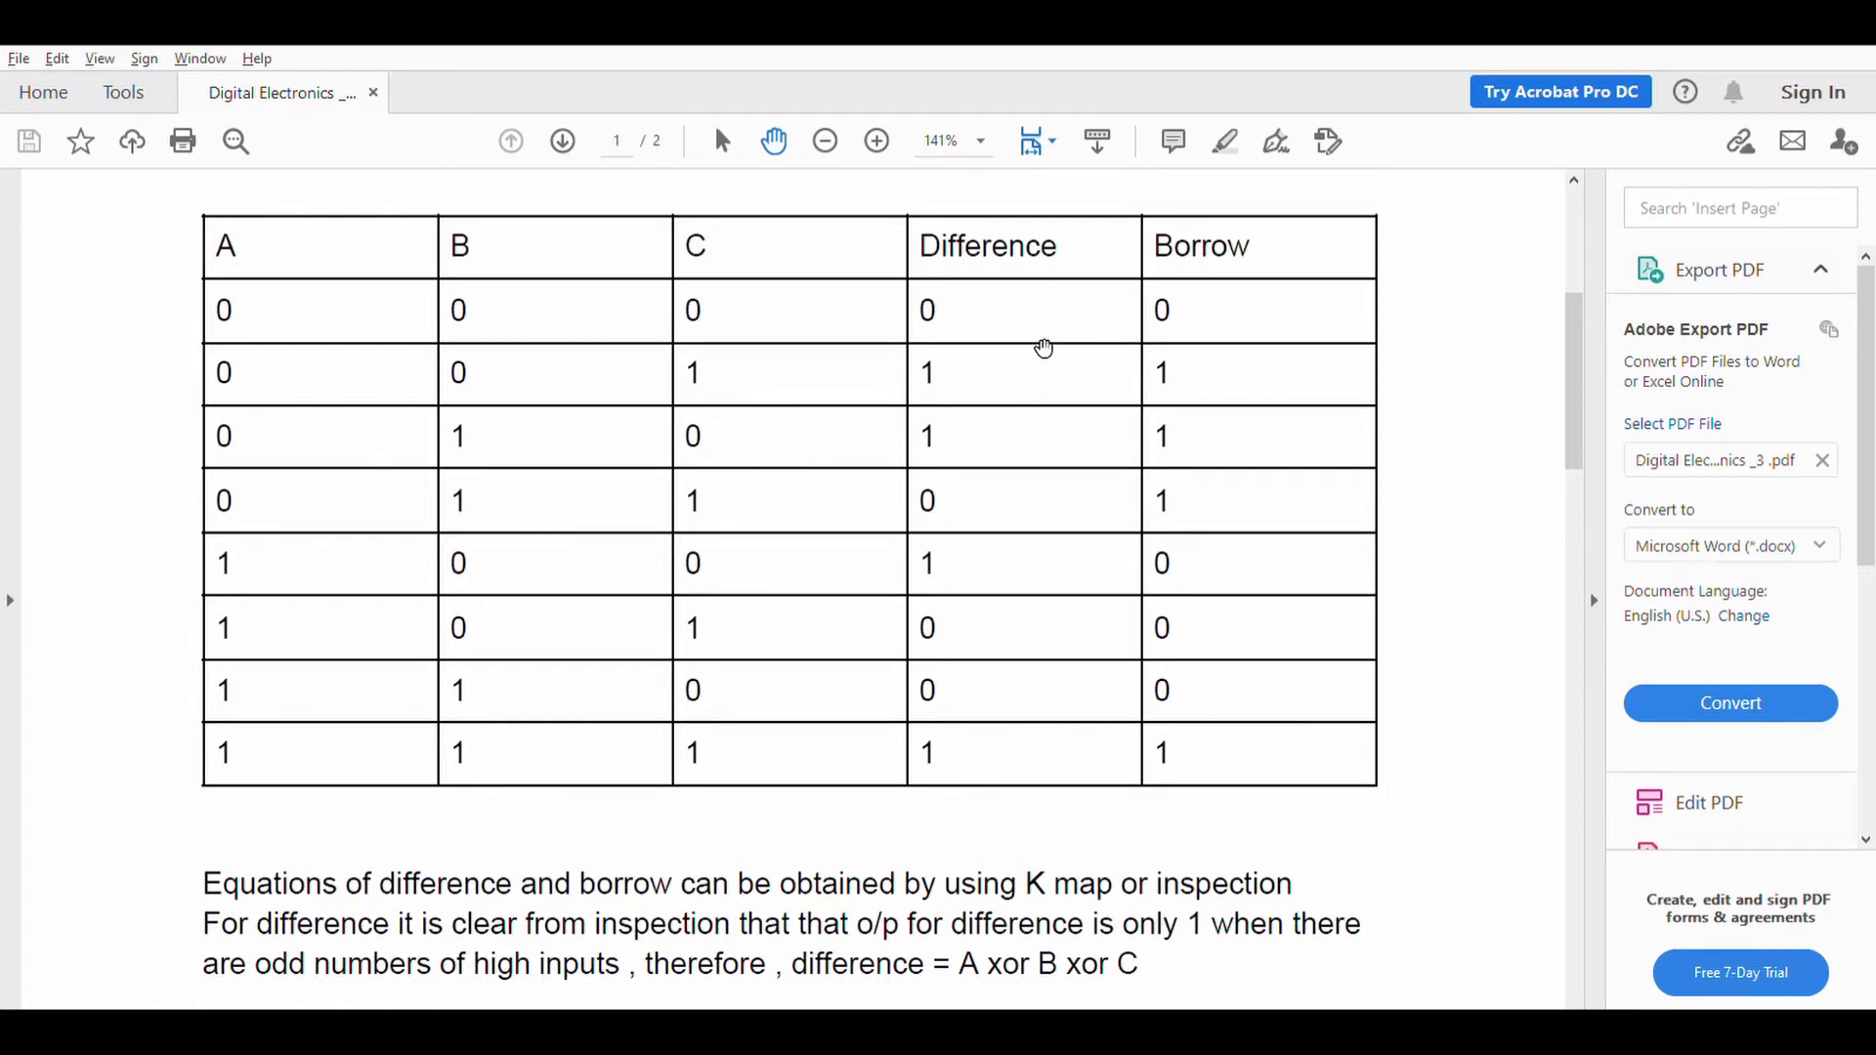
Step: Compare the Borrow K-map and the difference and borrow equations with the rows of the truth table
scroll(1021, 704, "down", 3)
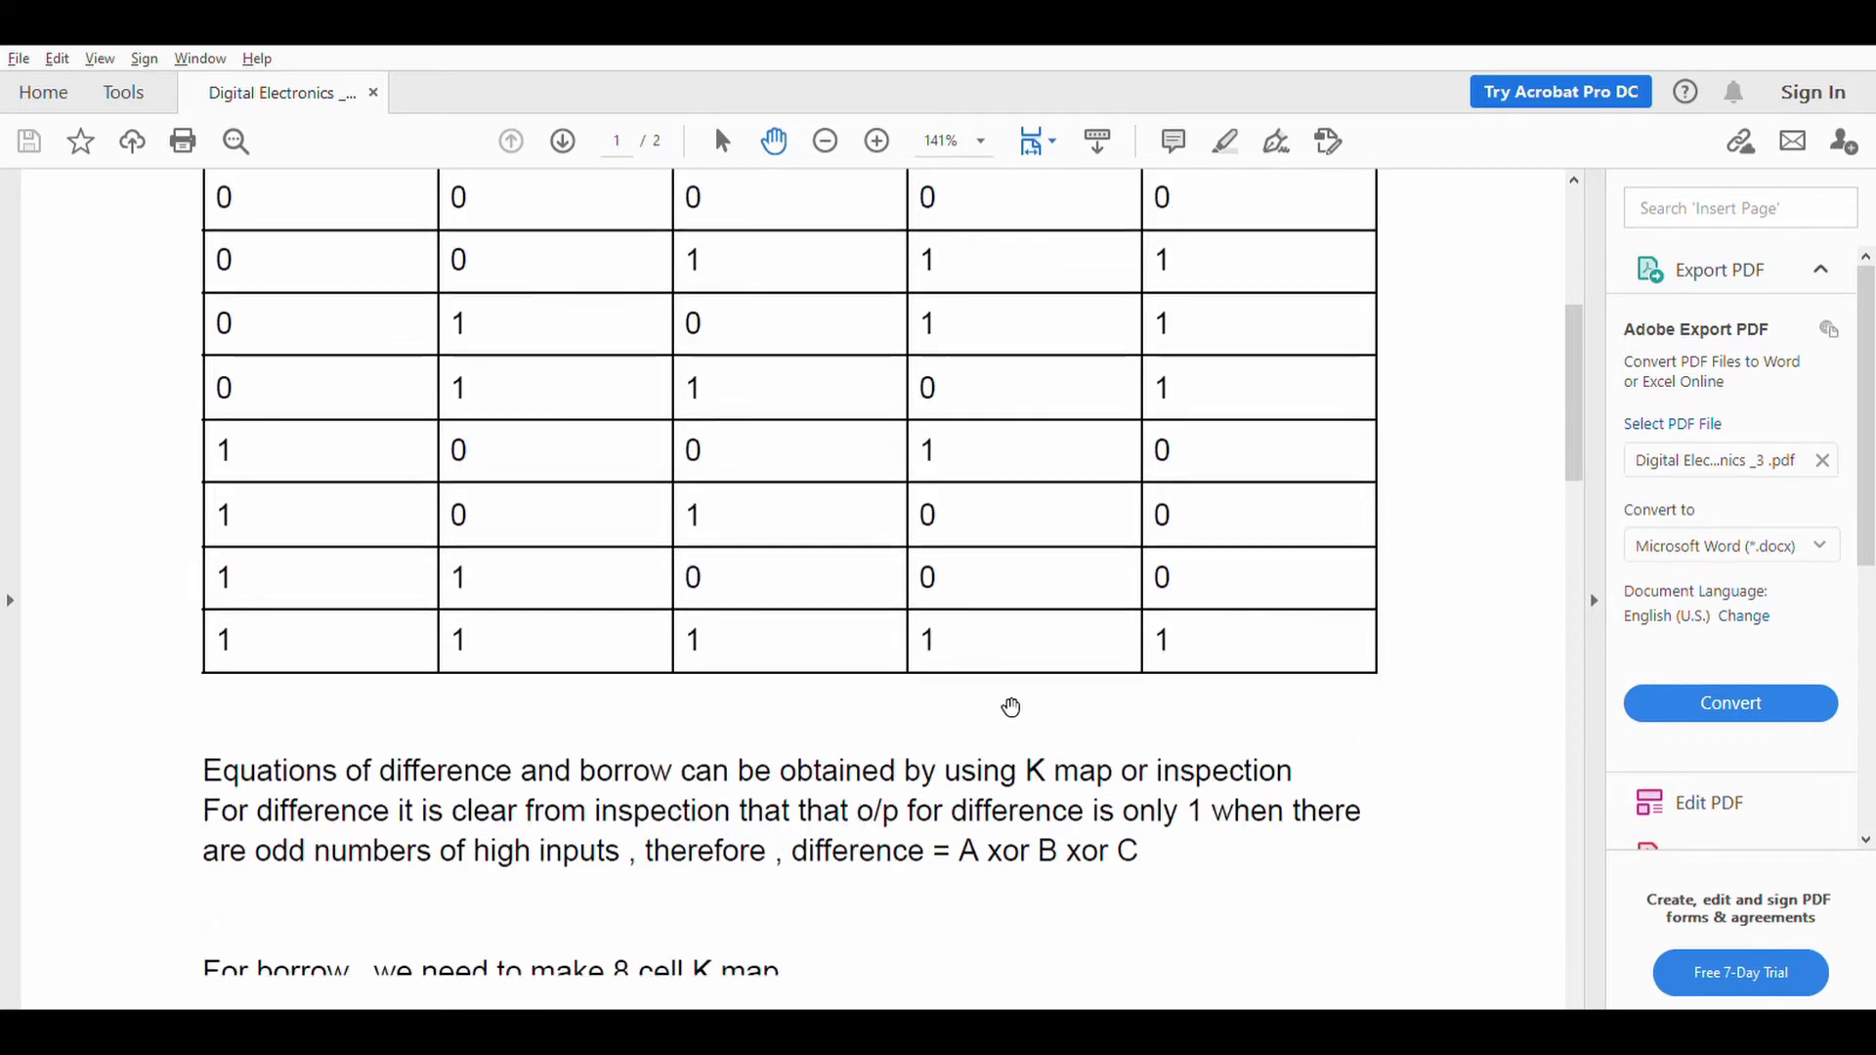
scroll(998, 715, "down", 18)
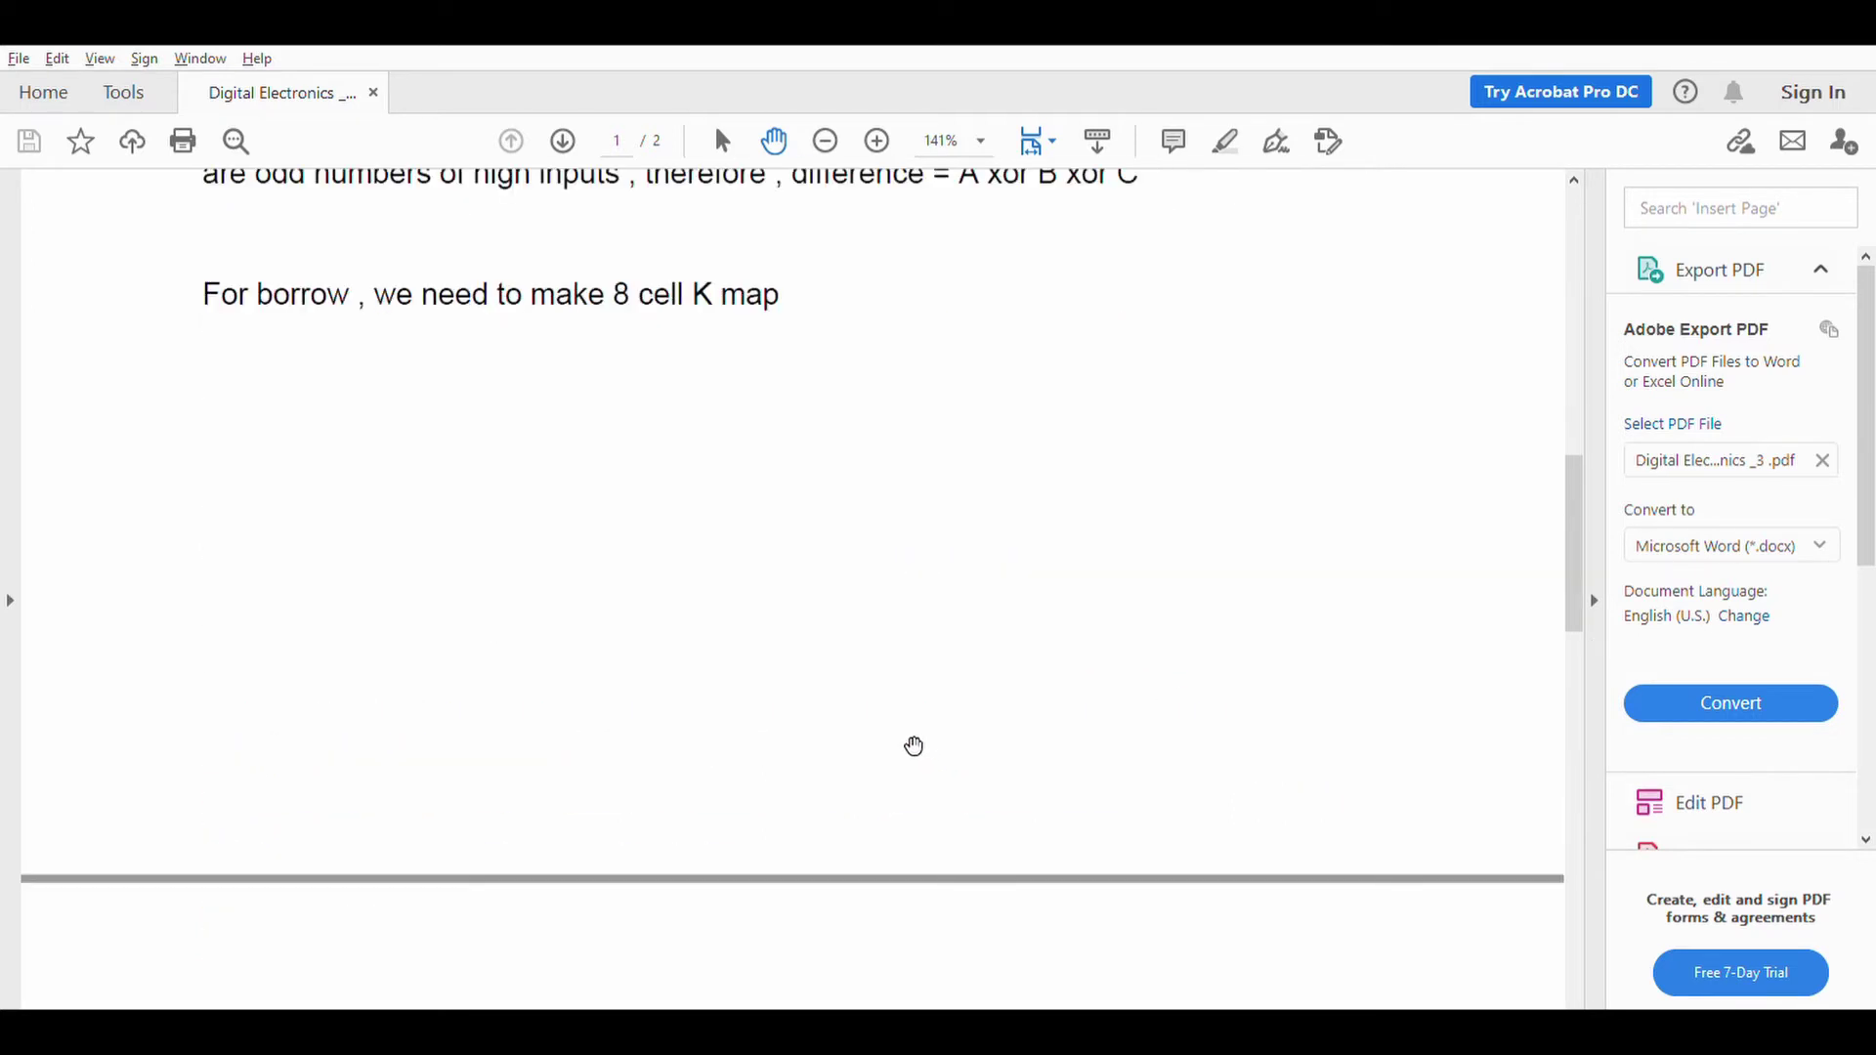
scroll(911, 745, "down", 8)
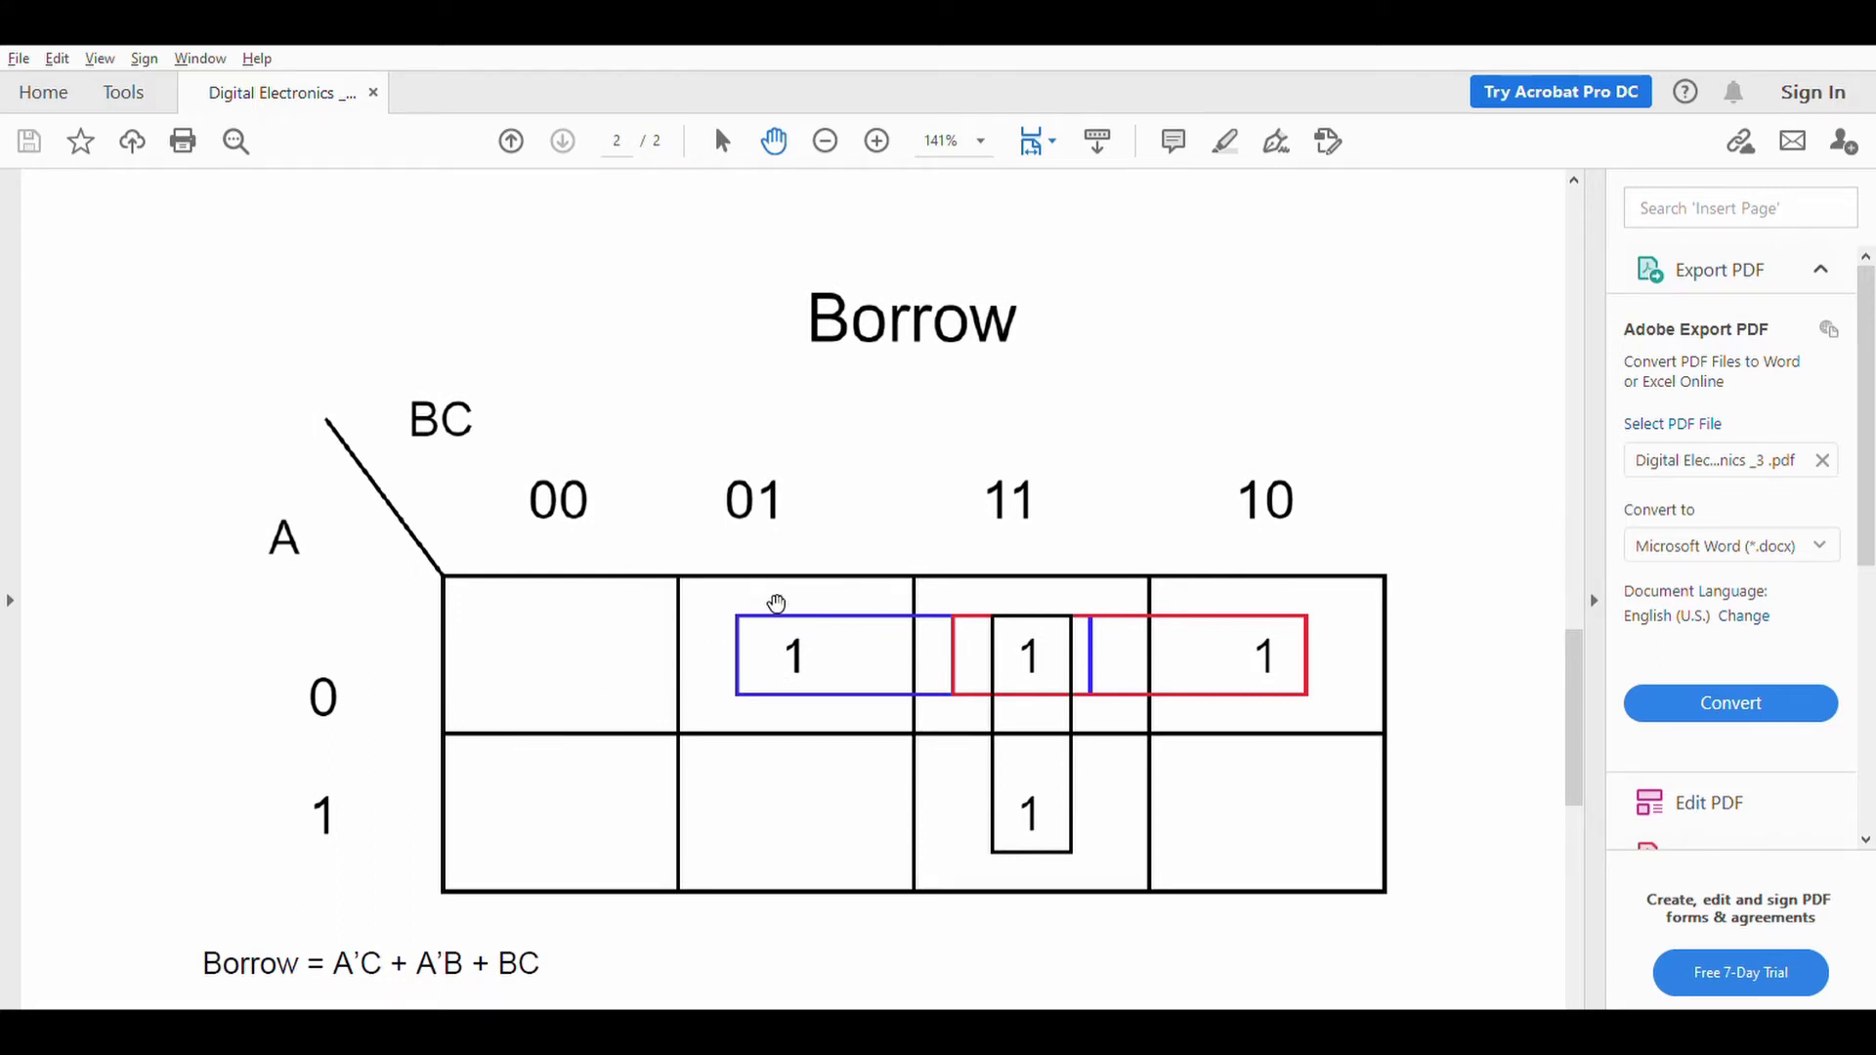
scroll(781, 654, "up", 15)
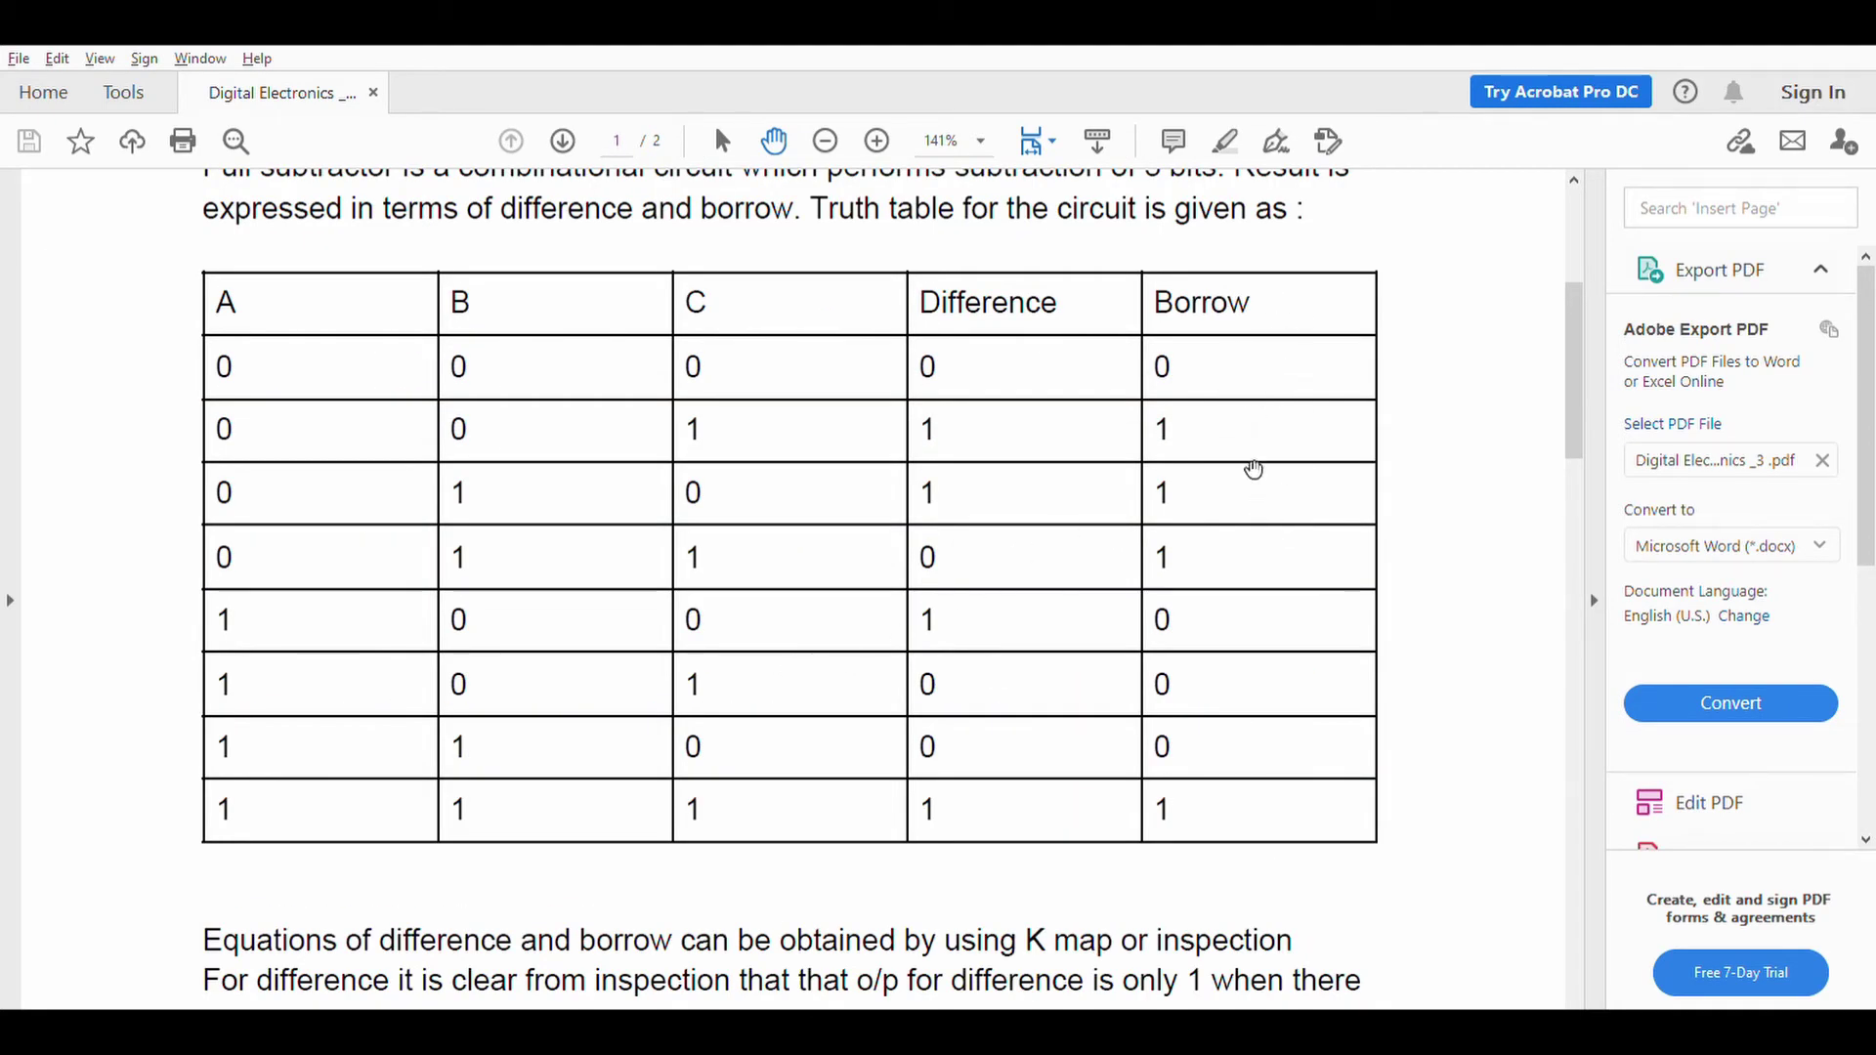
scroll(1235, 565, "down", 8)
scroll(997, 781, "down", 9)
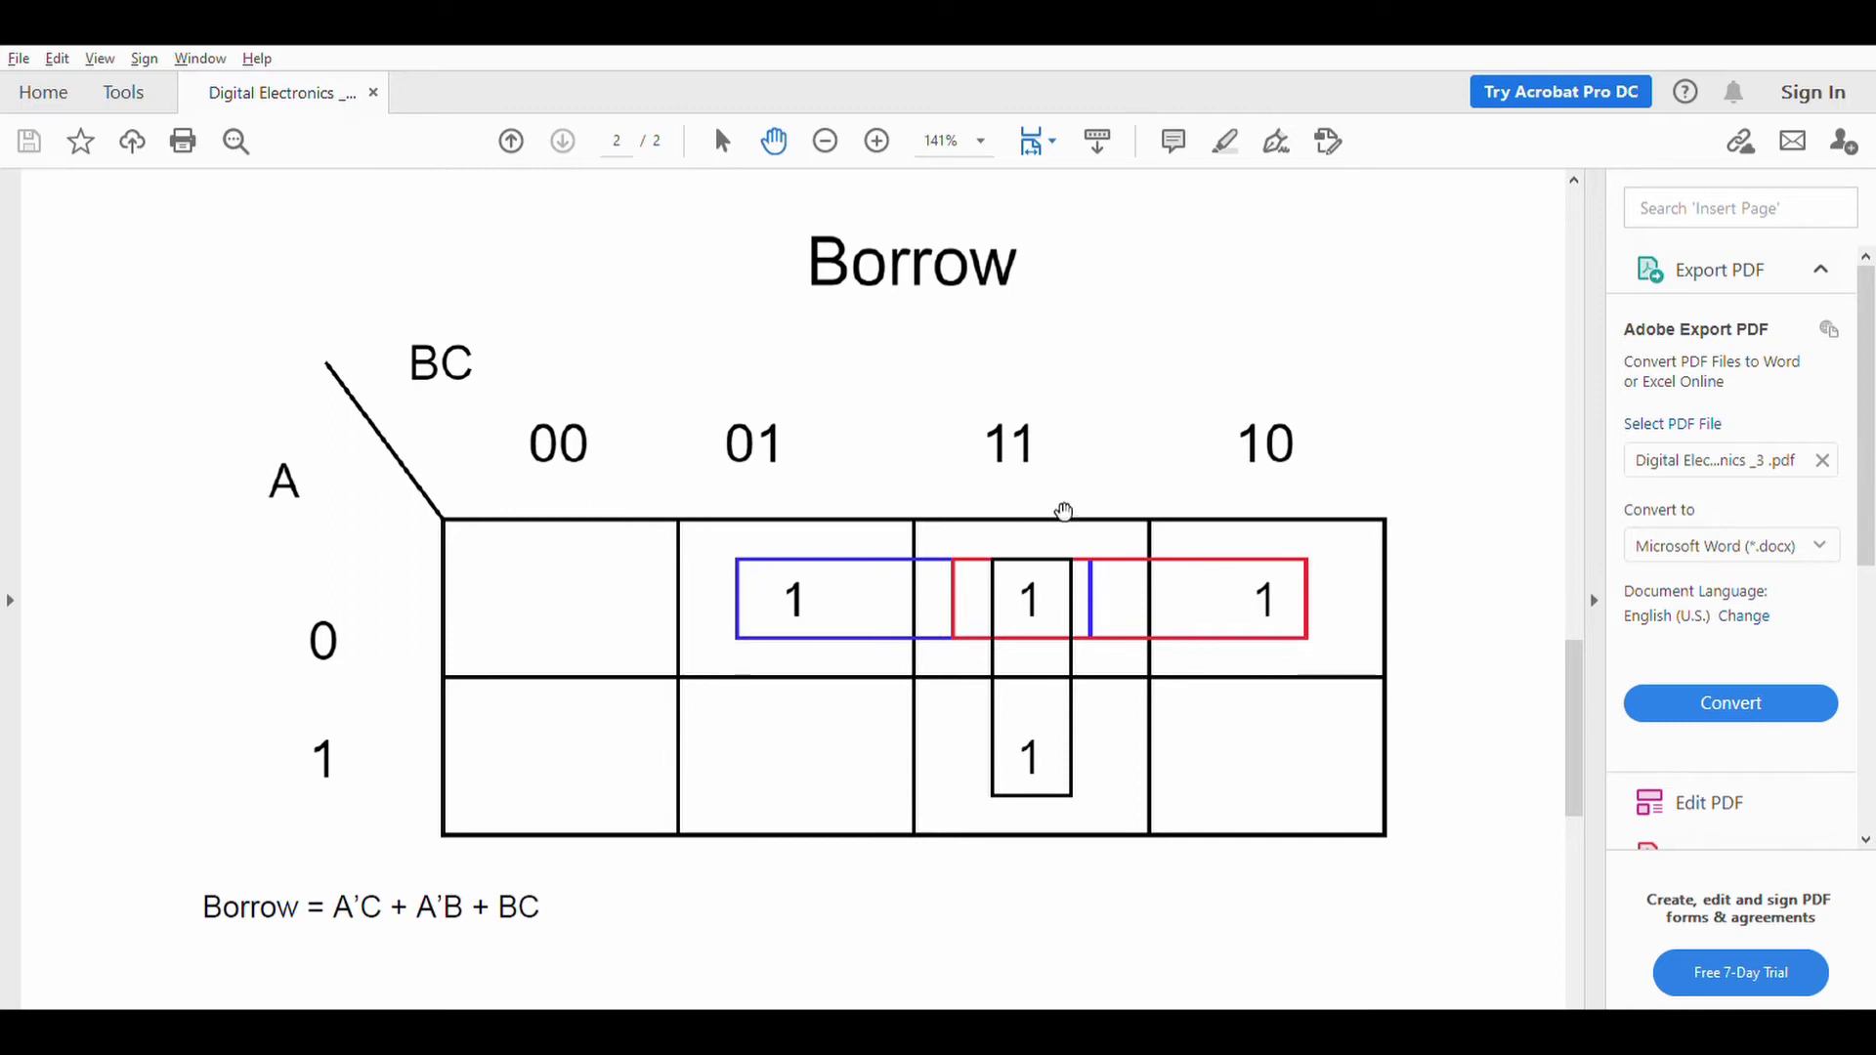
scroll(508, 878, "down", 1)
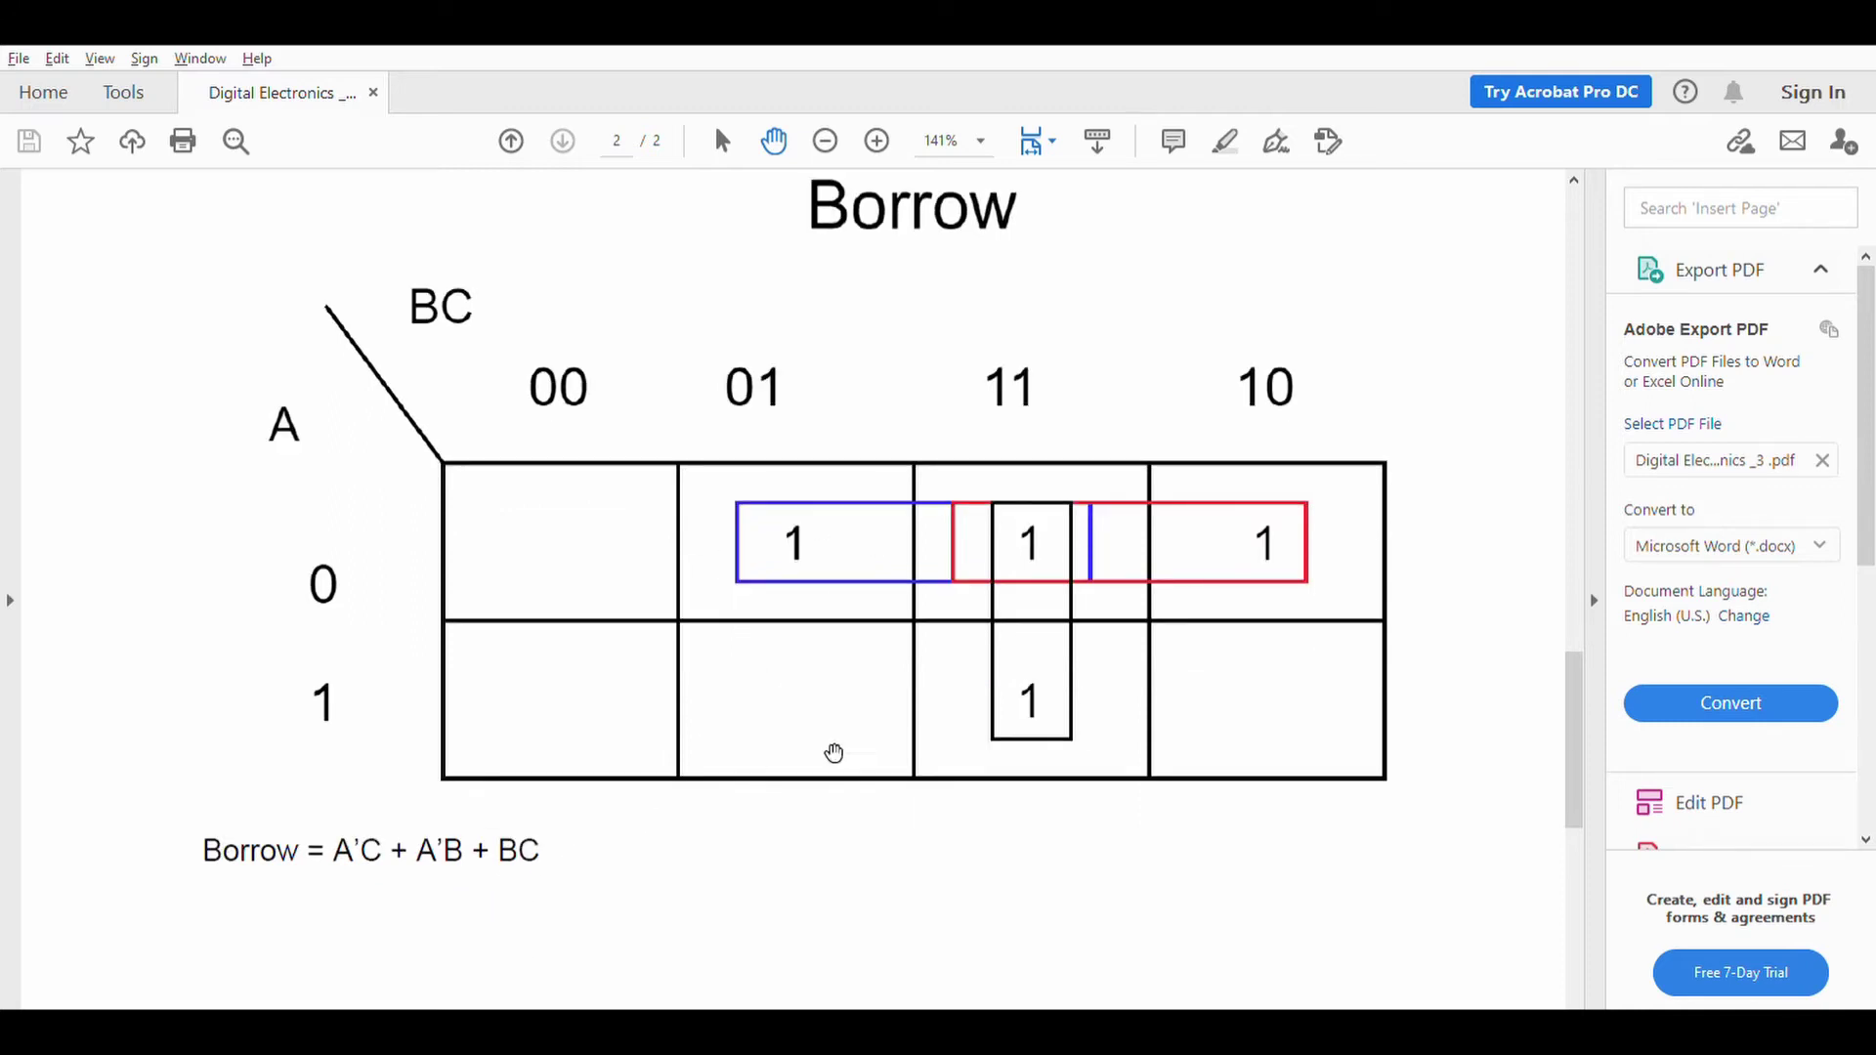
scroll(870, 742, "up", 20)
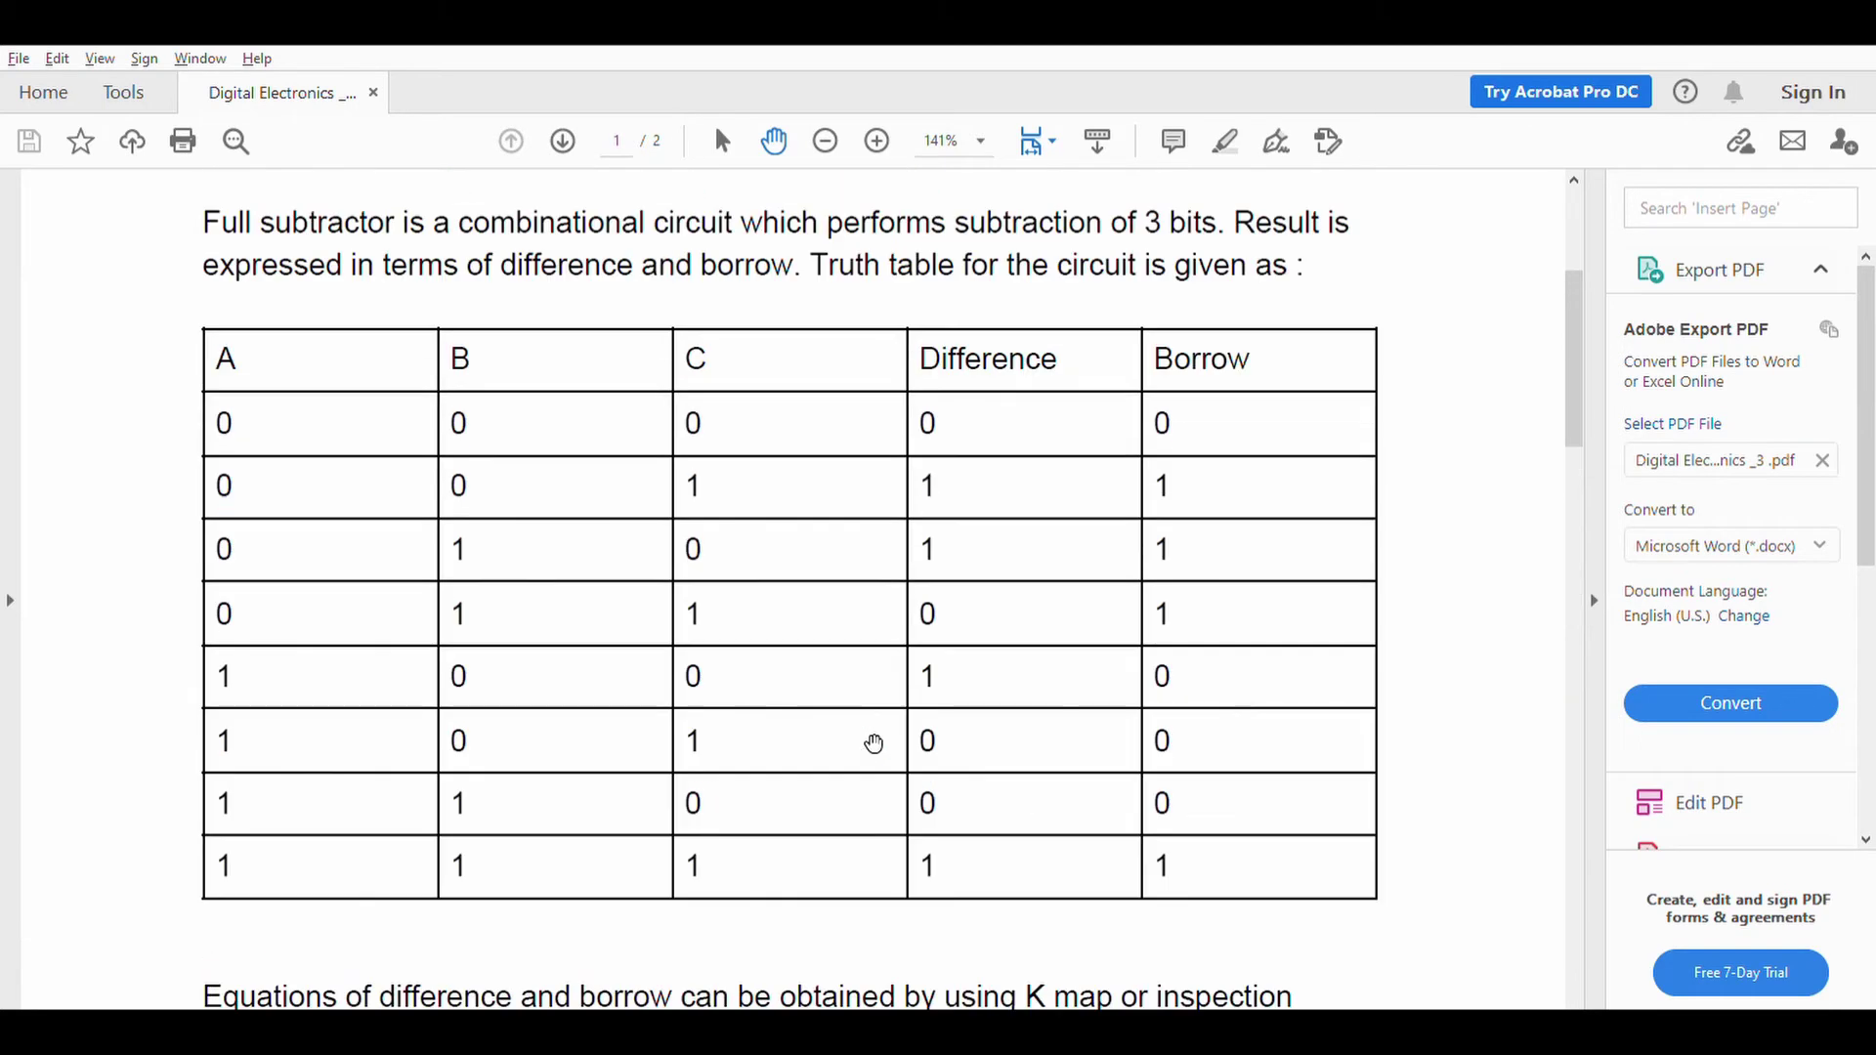
scroll(873, 745, "down", 1)
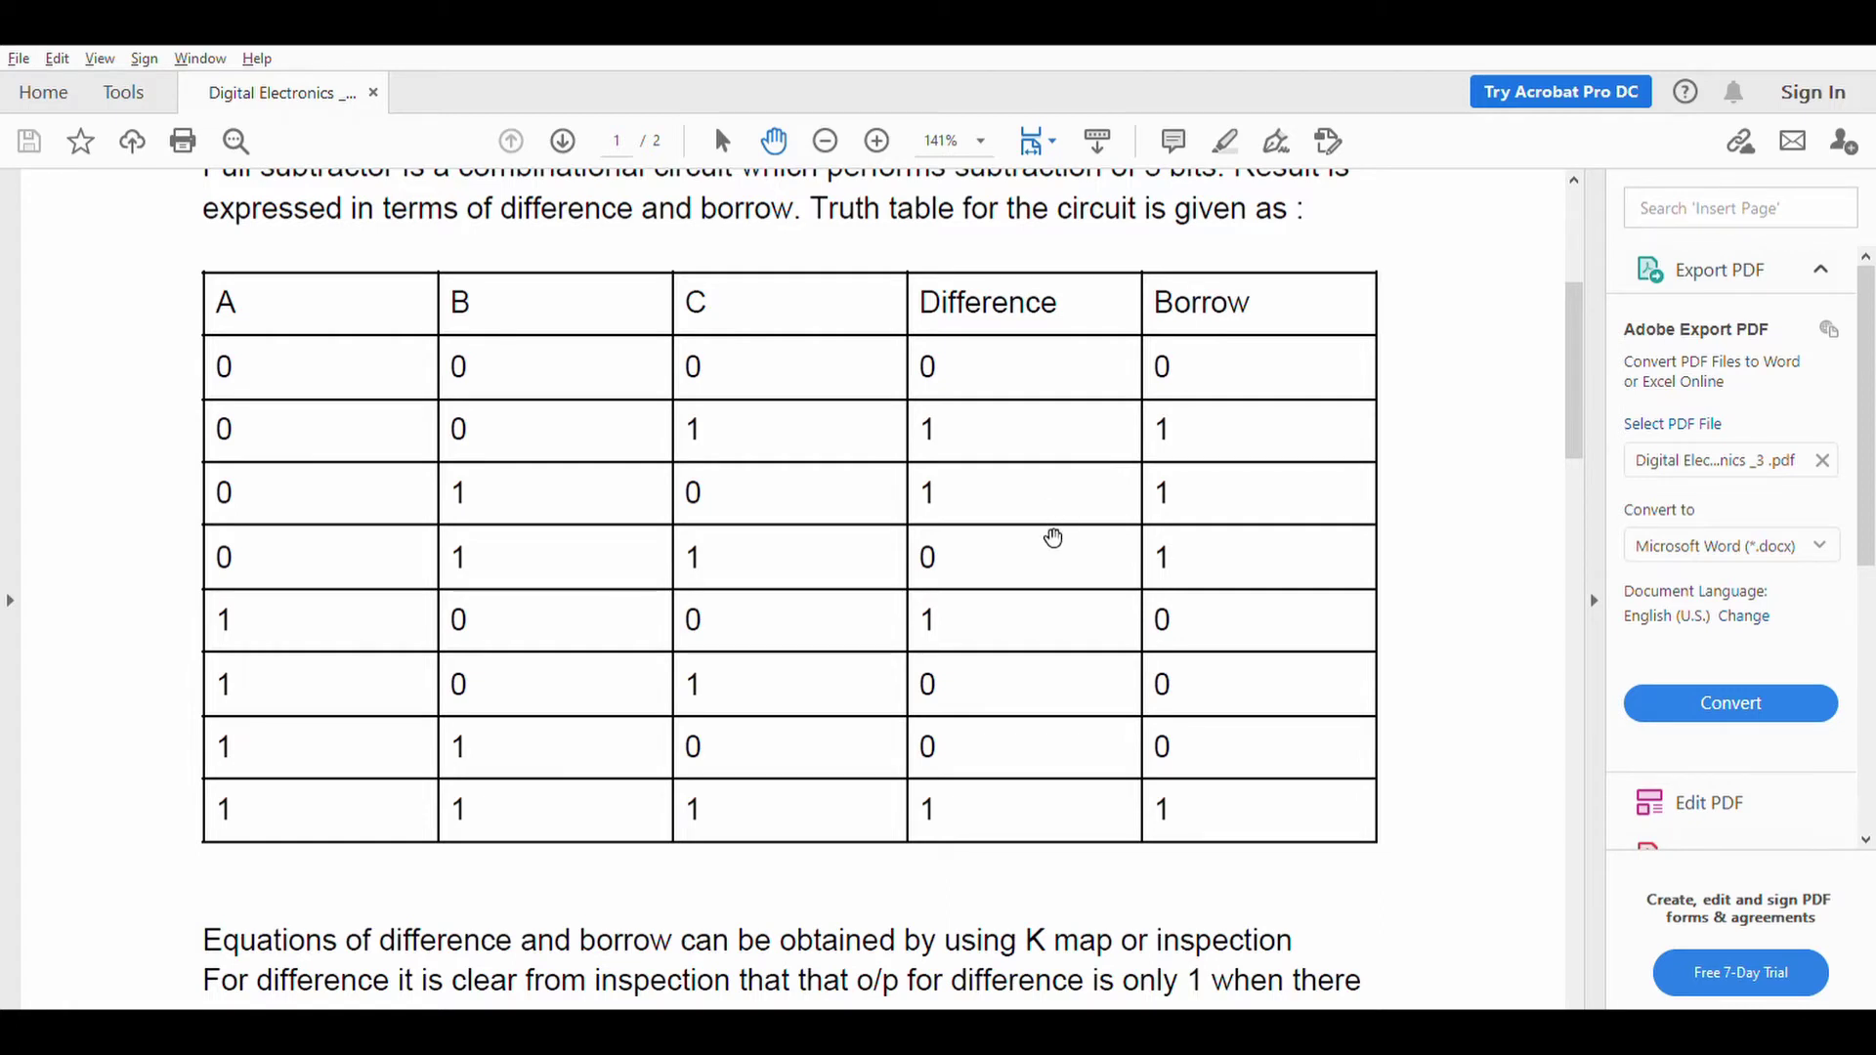
scroll(1063, 599, "down", 1)
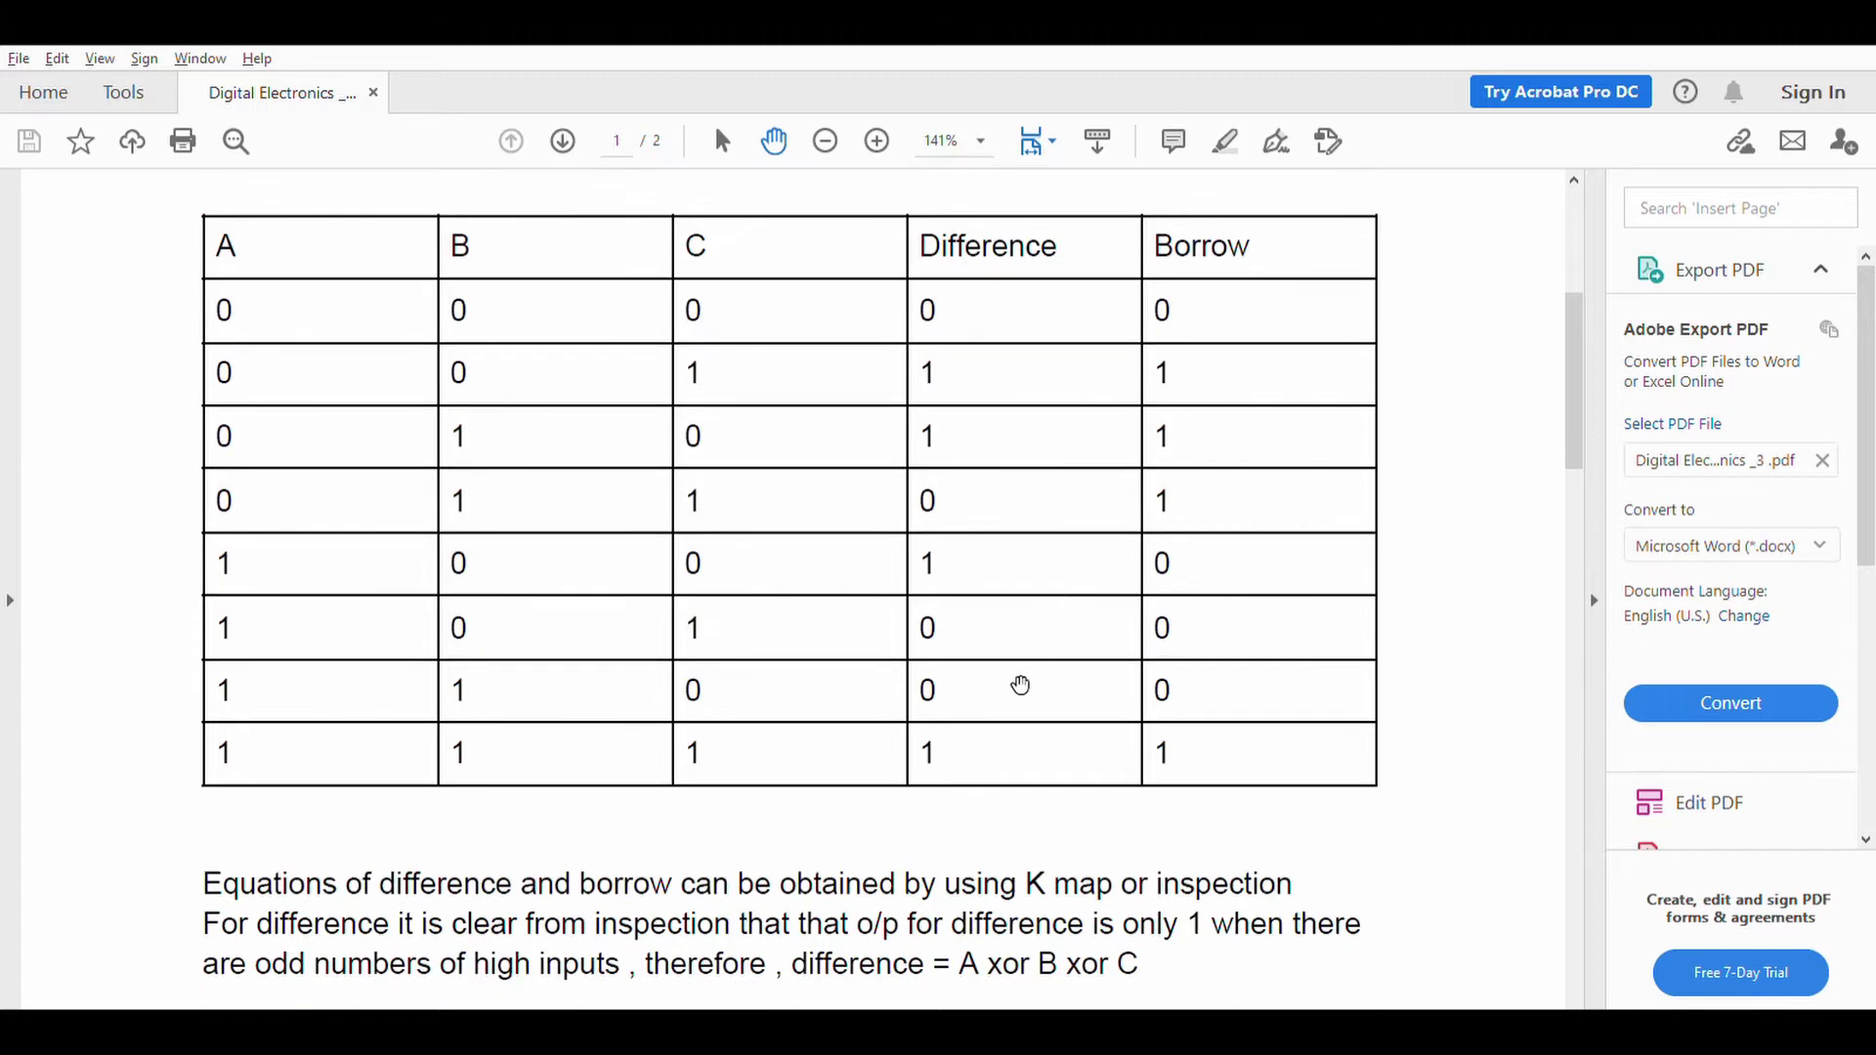
scroll(952, 821, "down", 1)
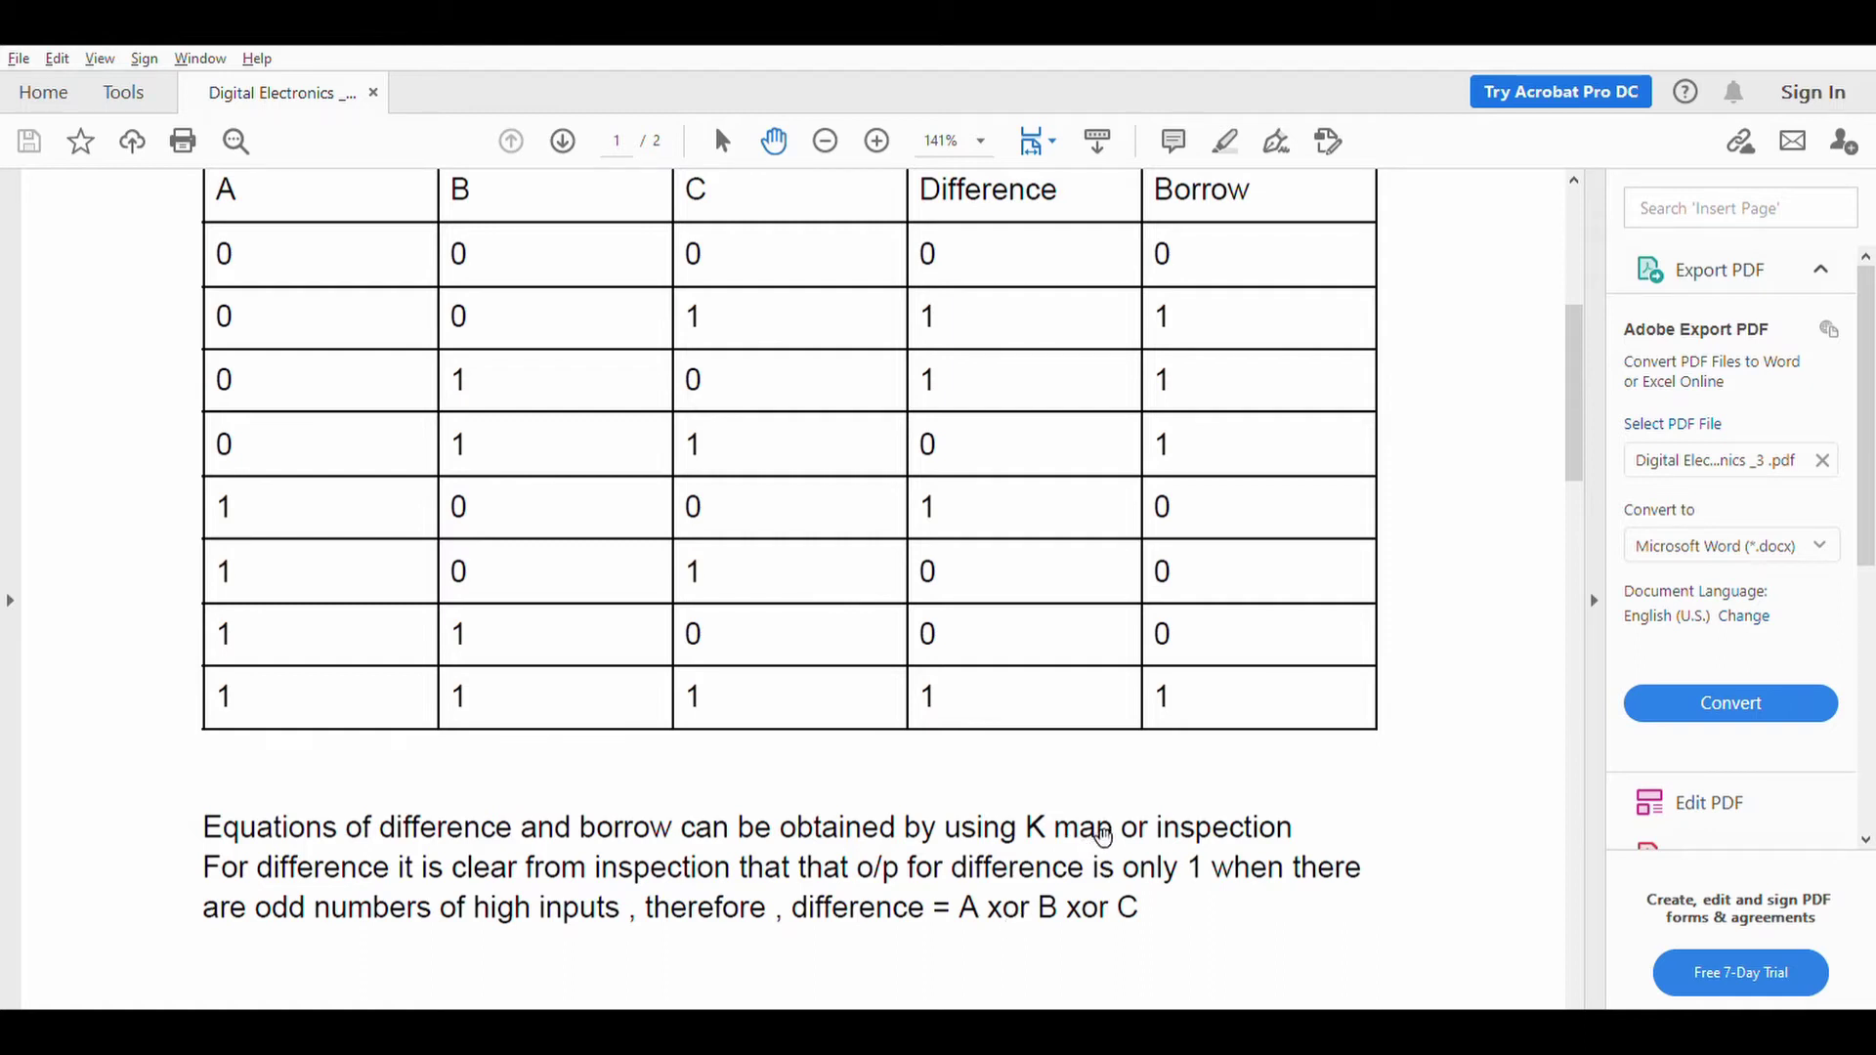
scroll(1096, 828, "up", 1)
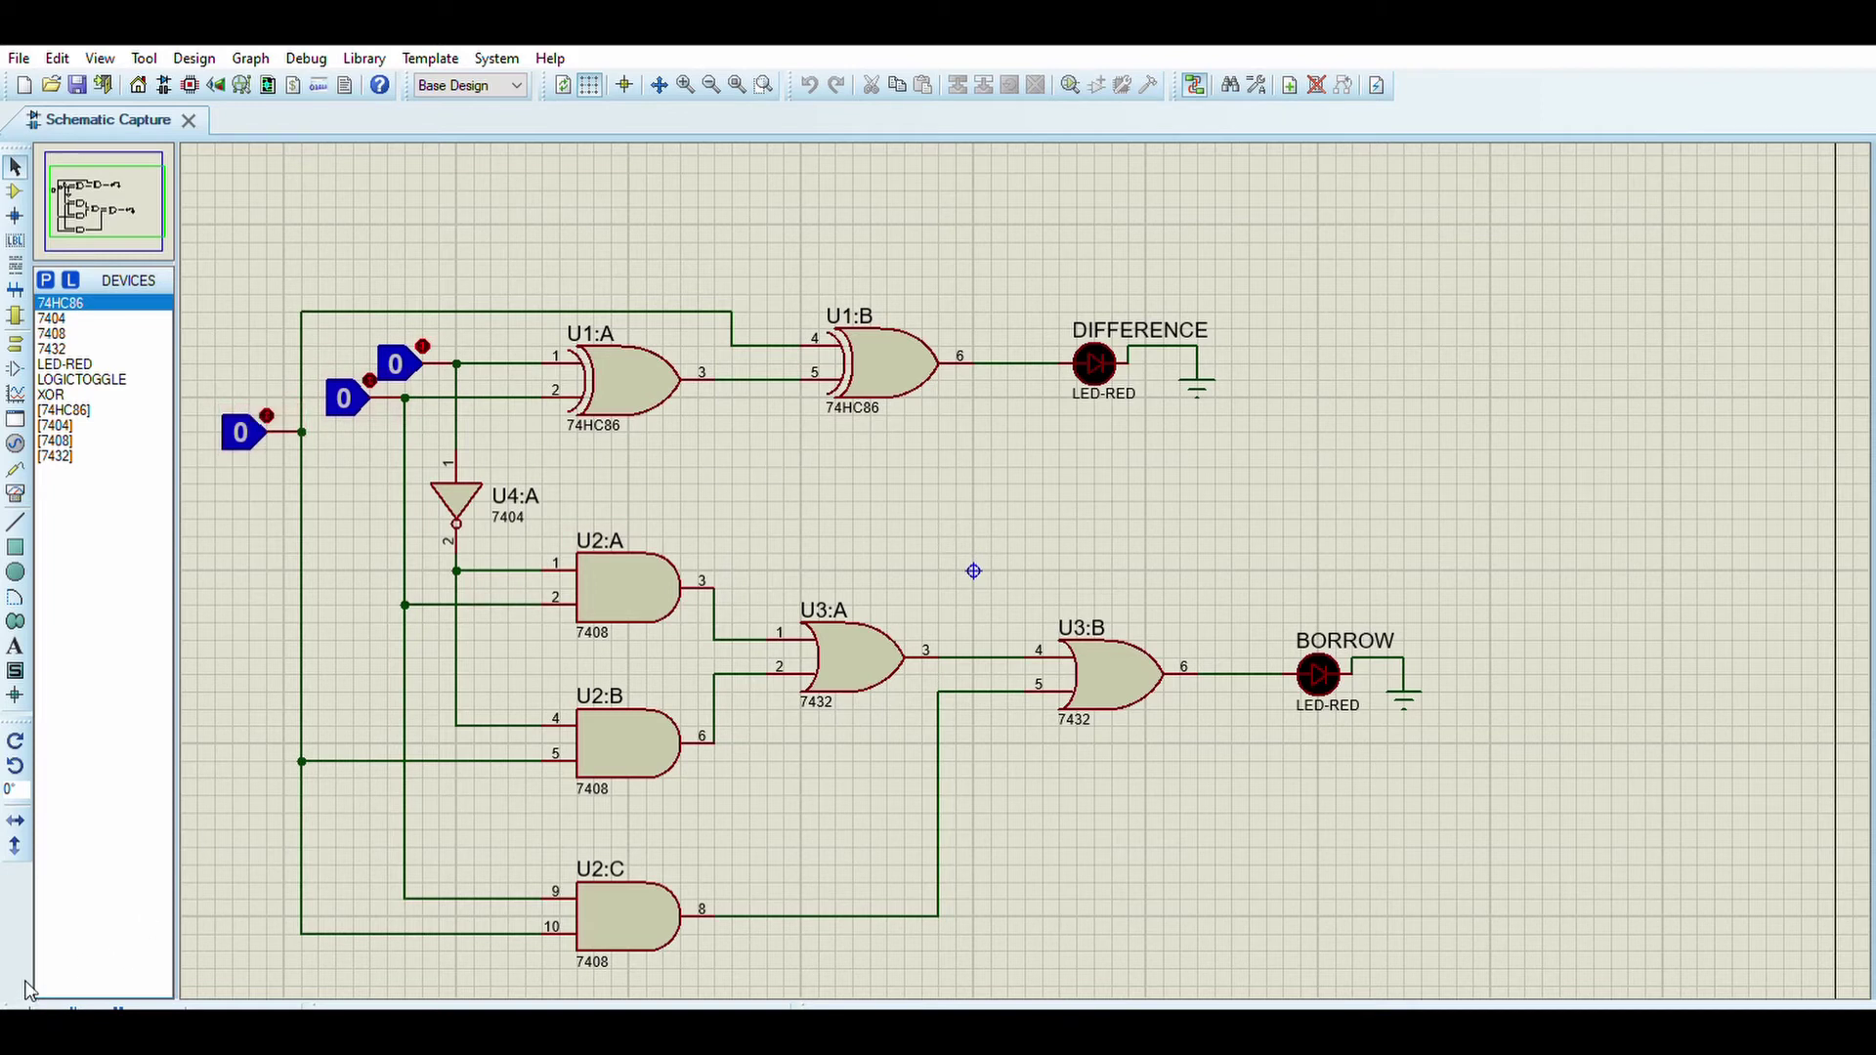
Step: Switch to the Proteus schematic, run the simulation and toggle the three logic inputs to test the DIFFERENCE and BORROW LEDs
key("F12")
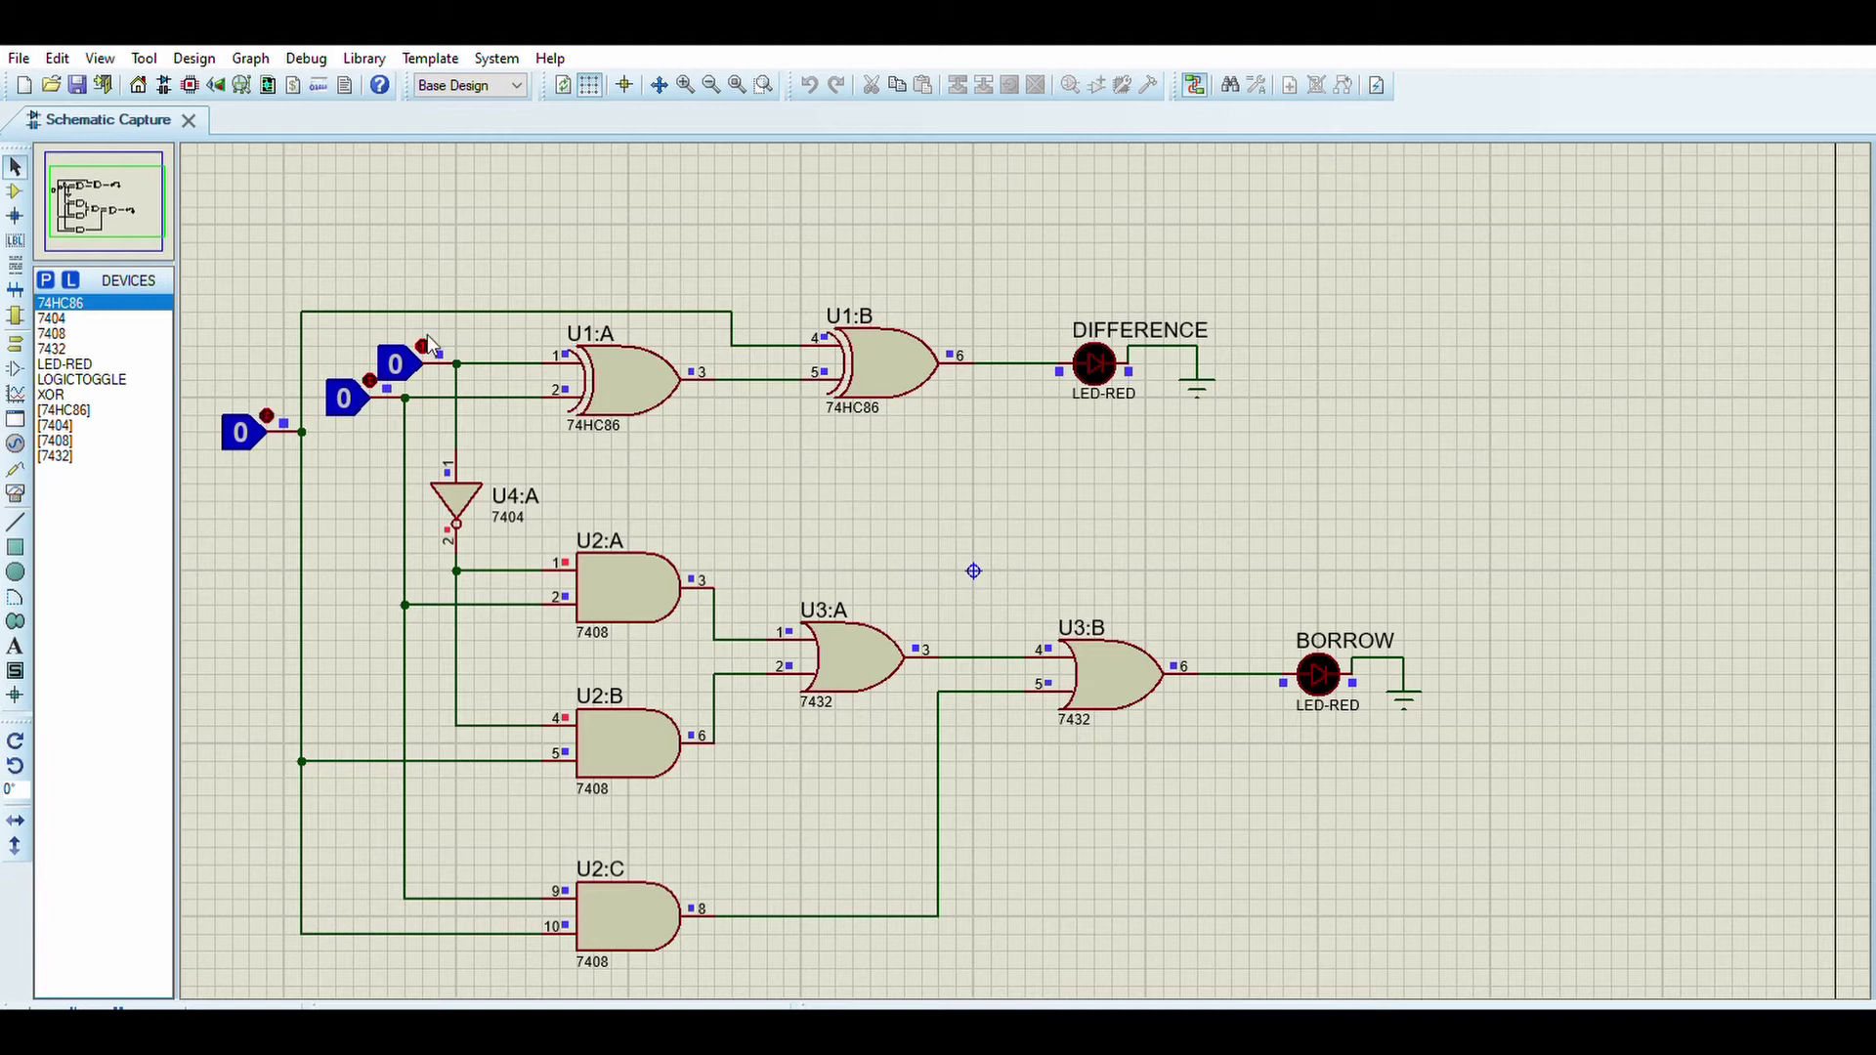
left_click(265, 415)
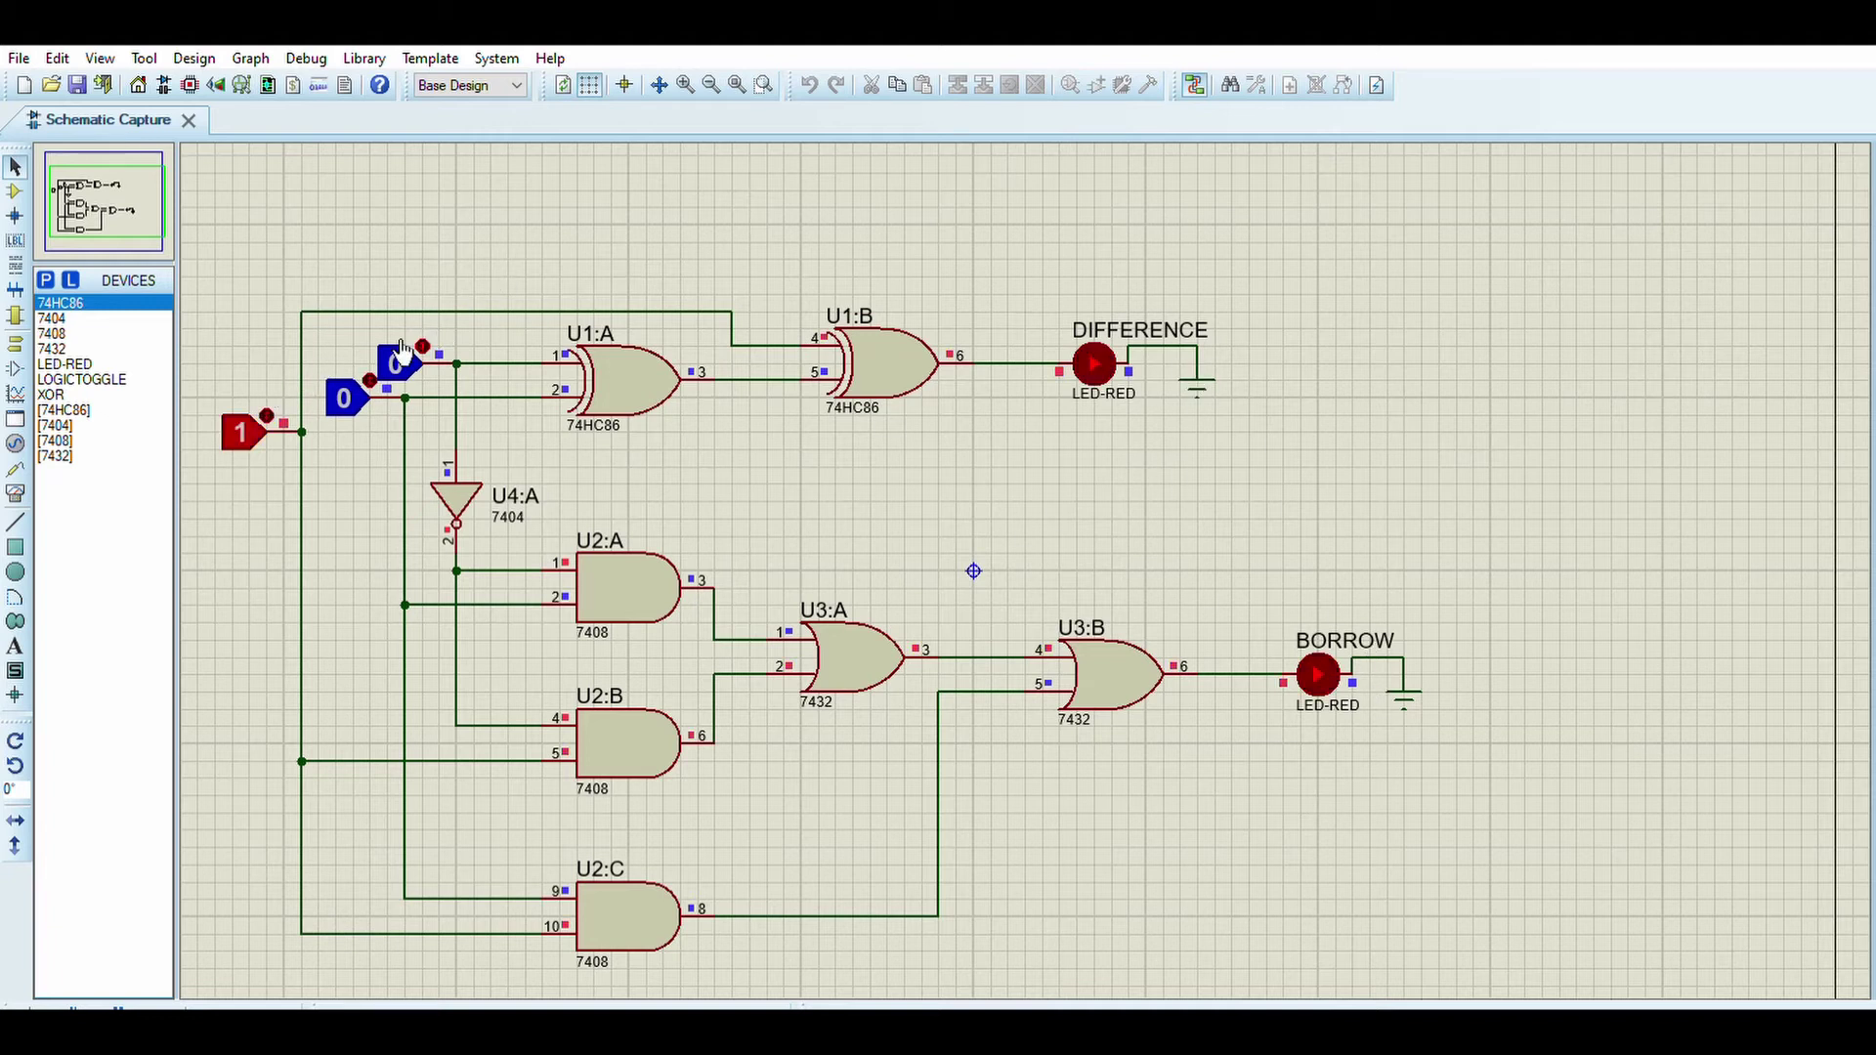
left_click(370, 380)
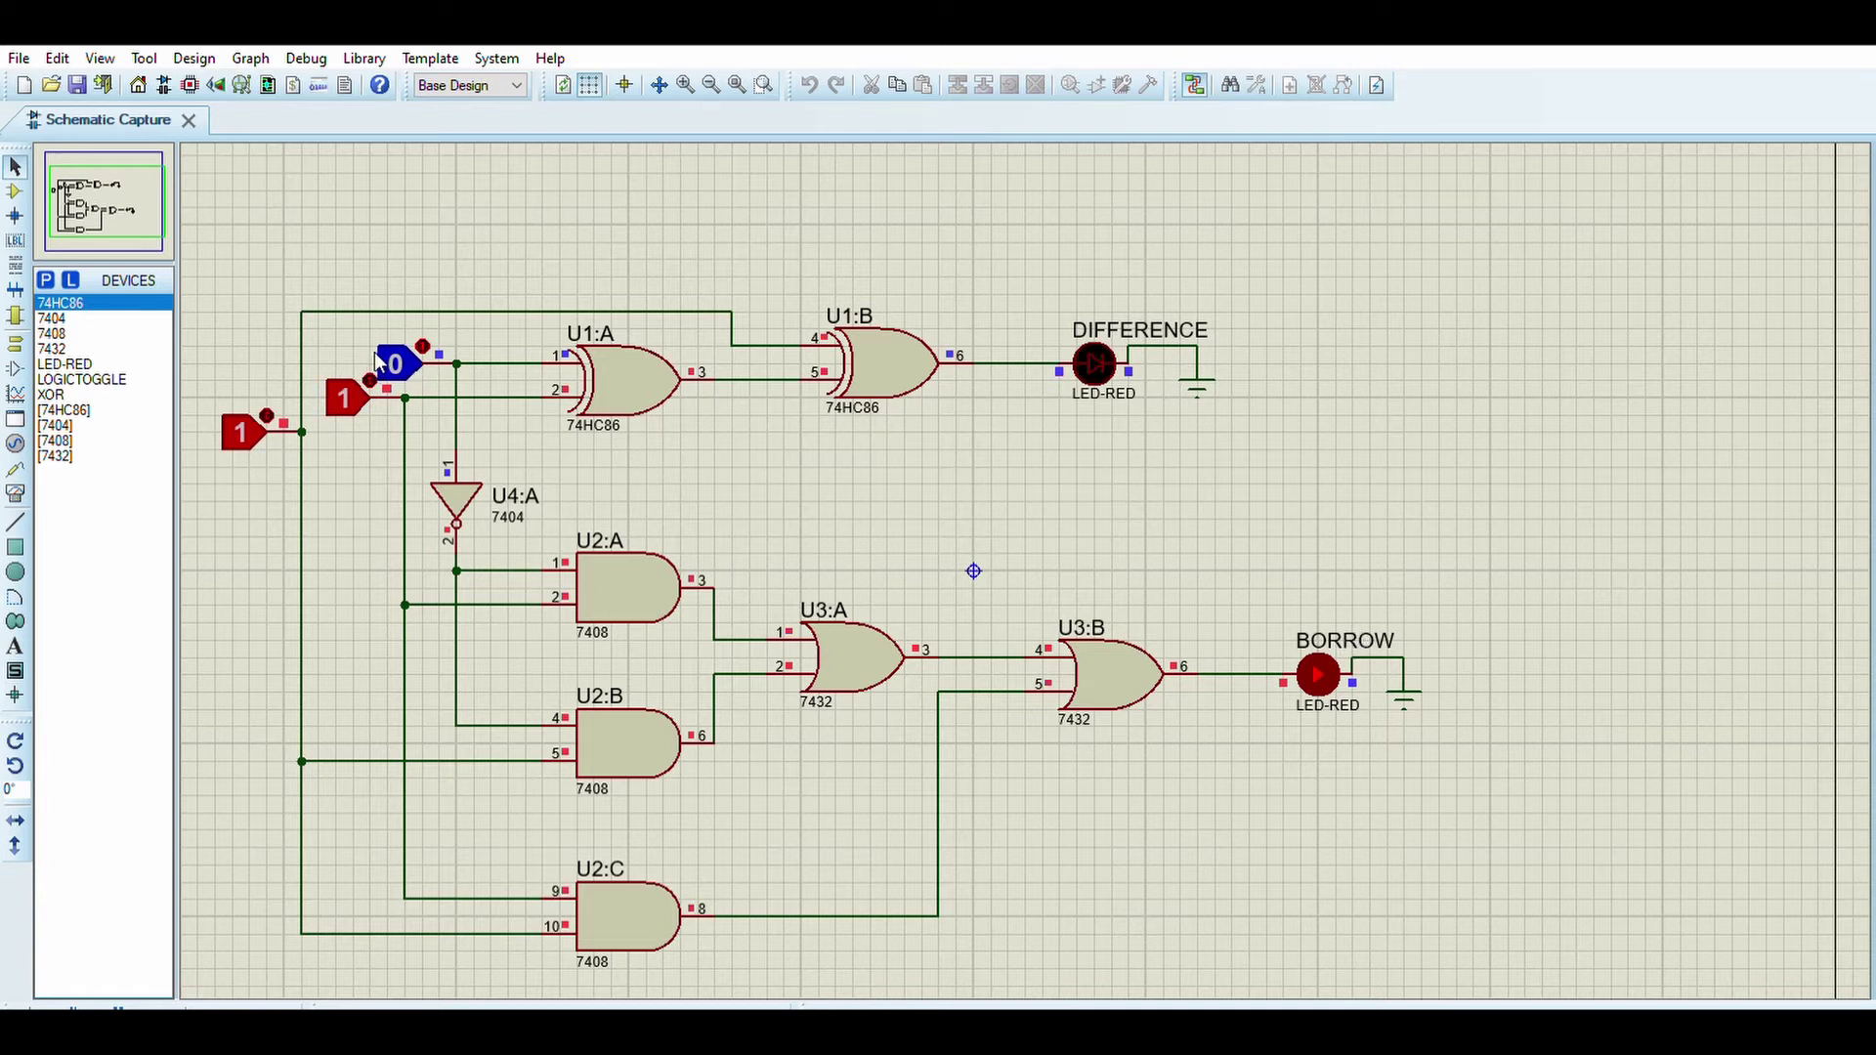
left_click(423, 345)
left_click(370, 379)
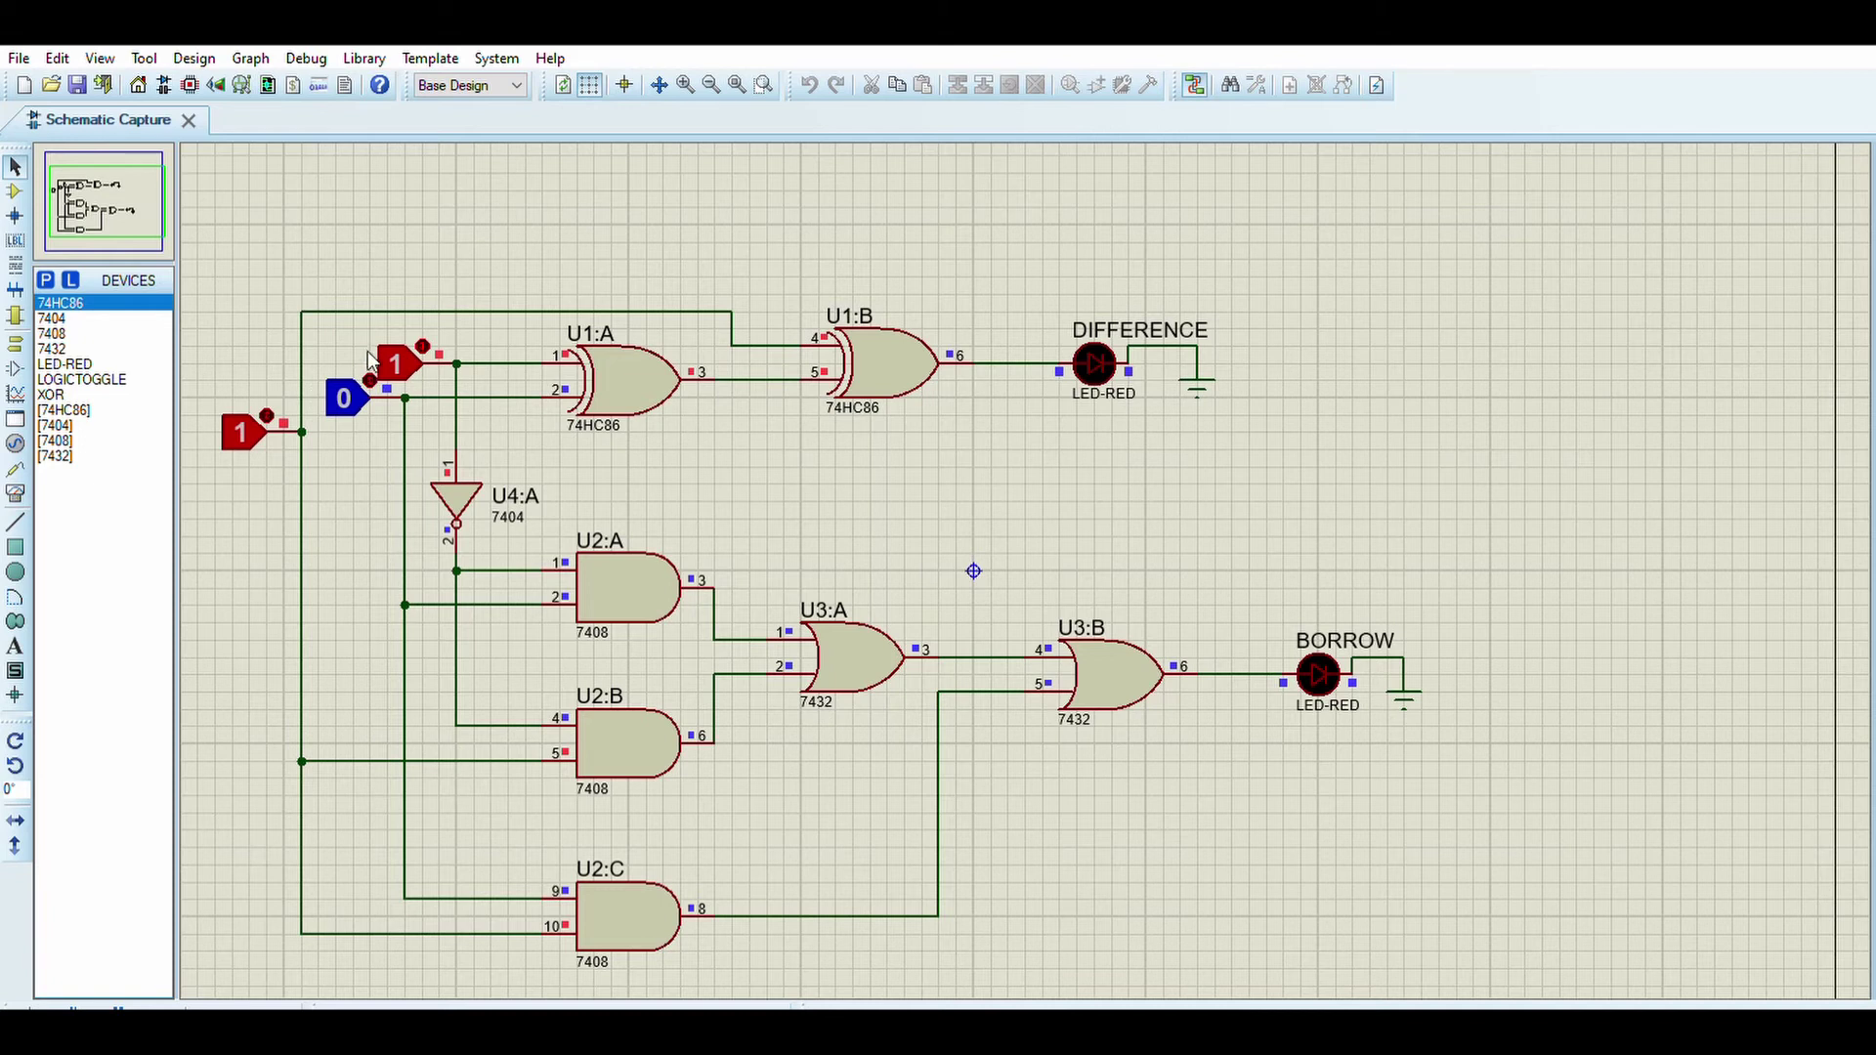
left_click(369, 380)
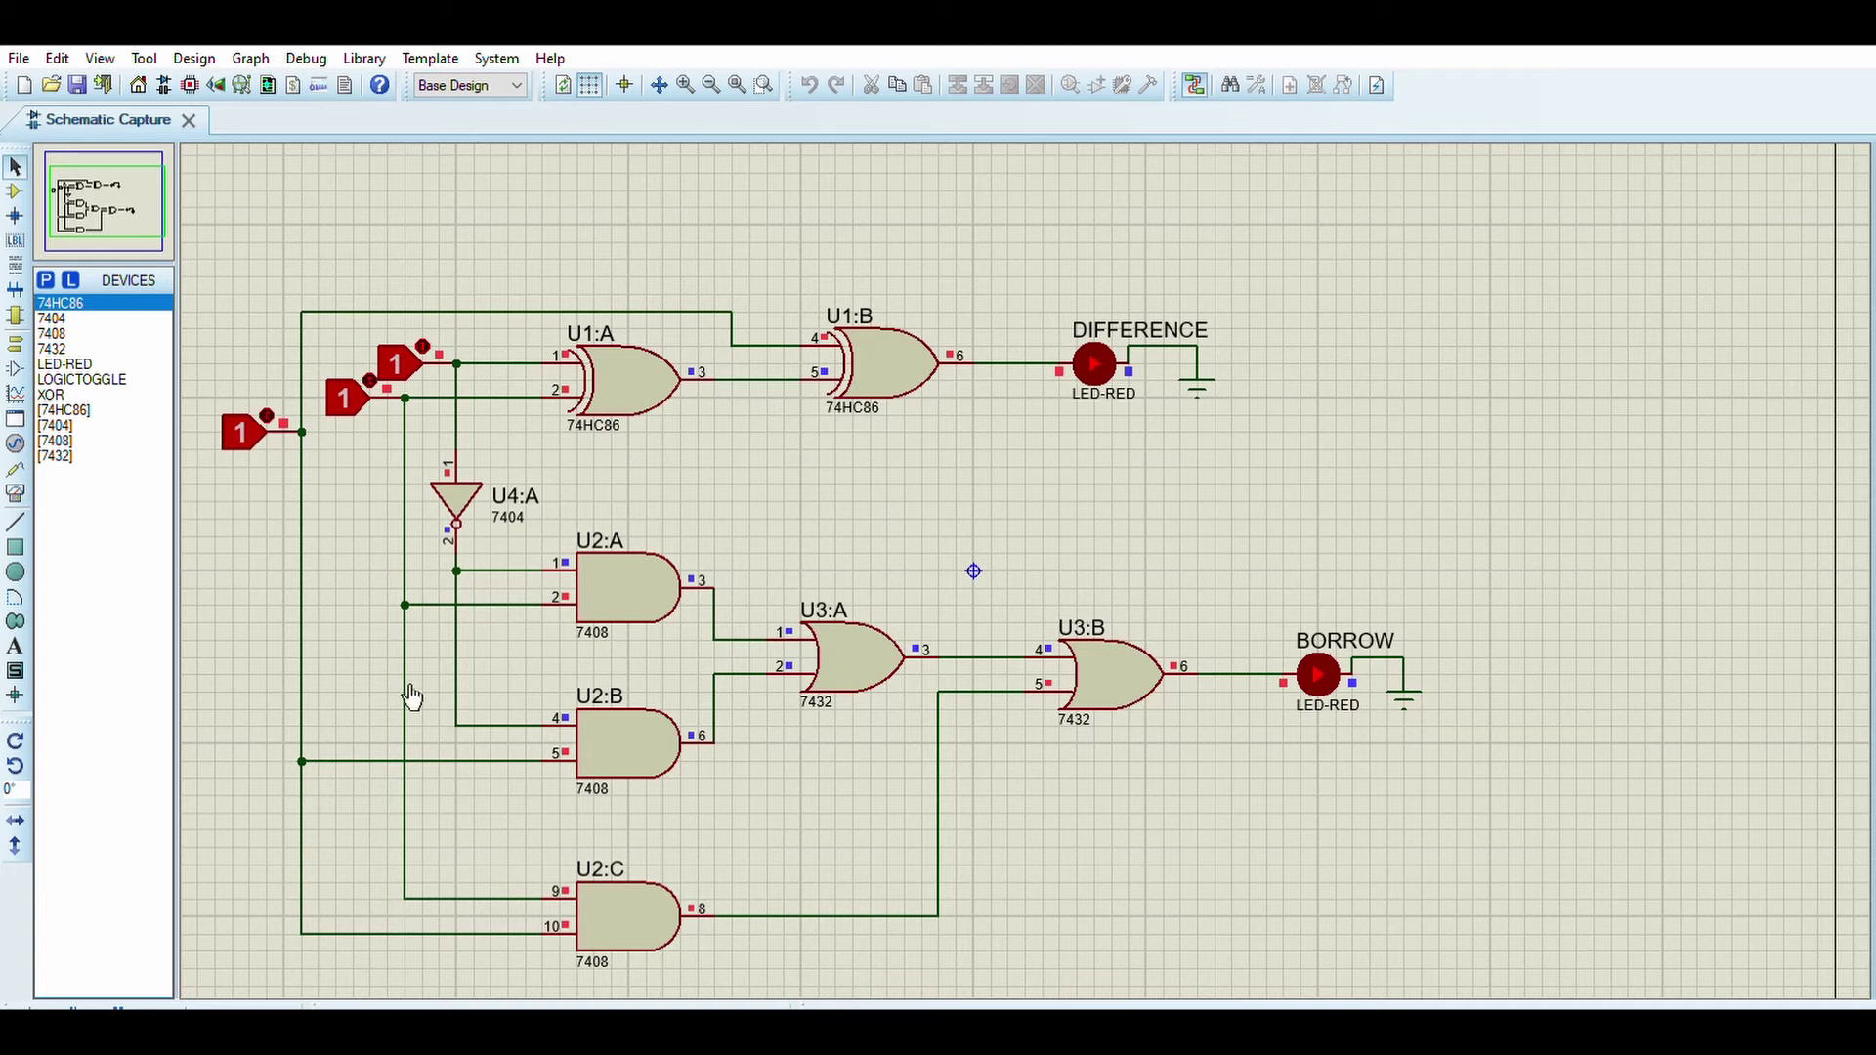
left_click(160, 995)
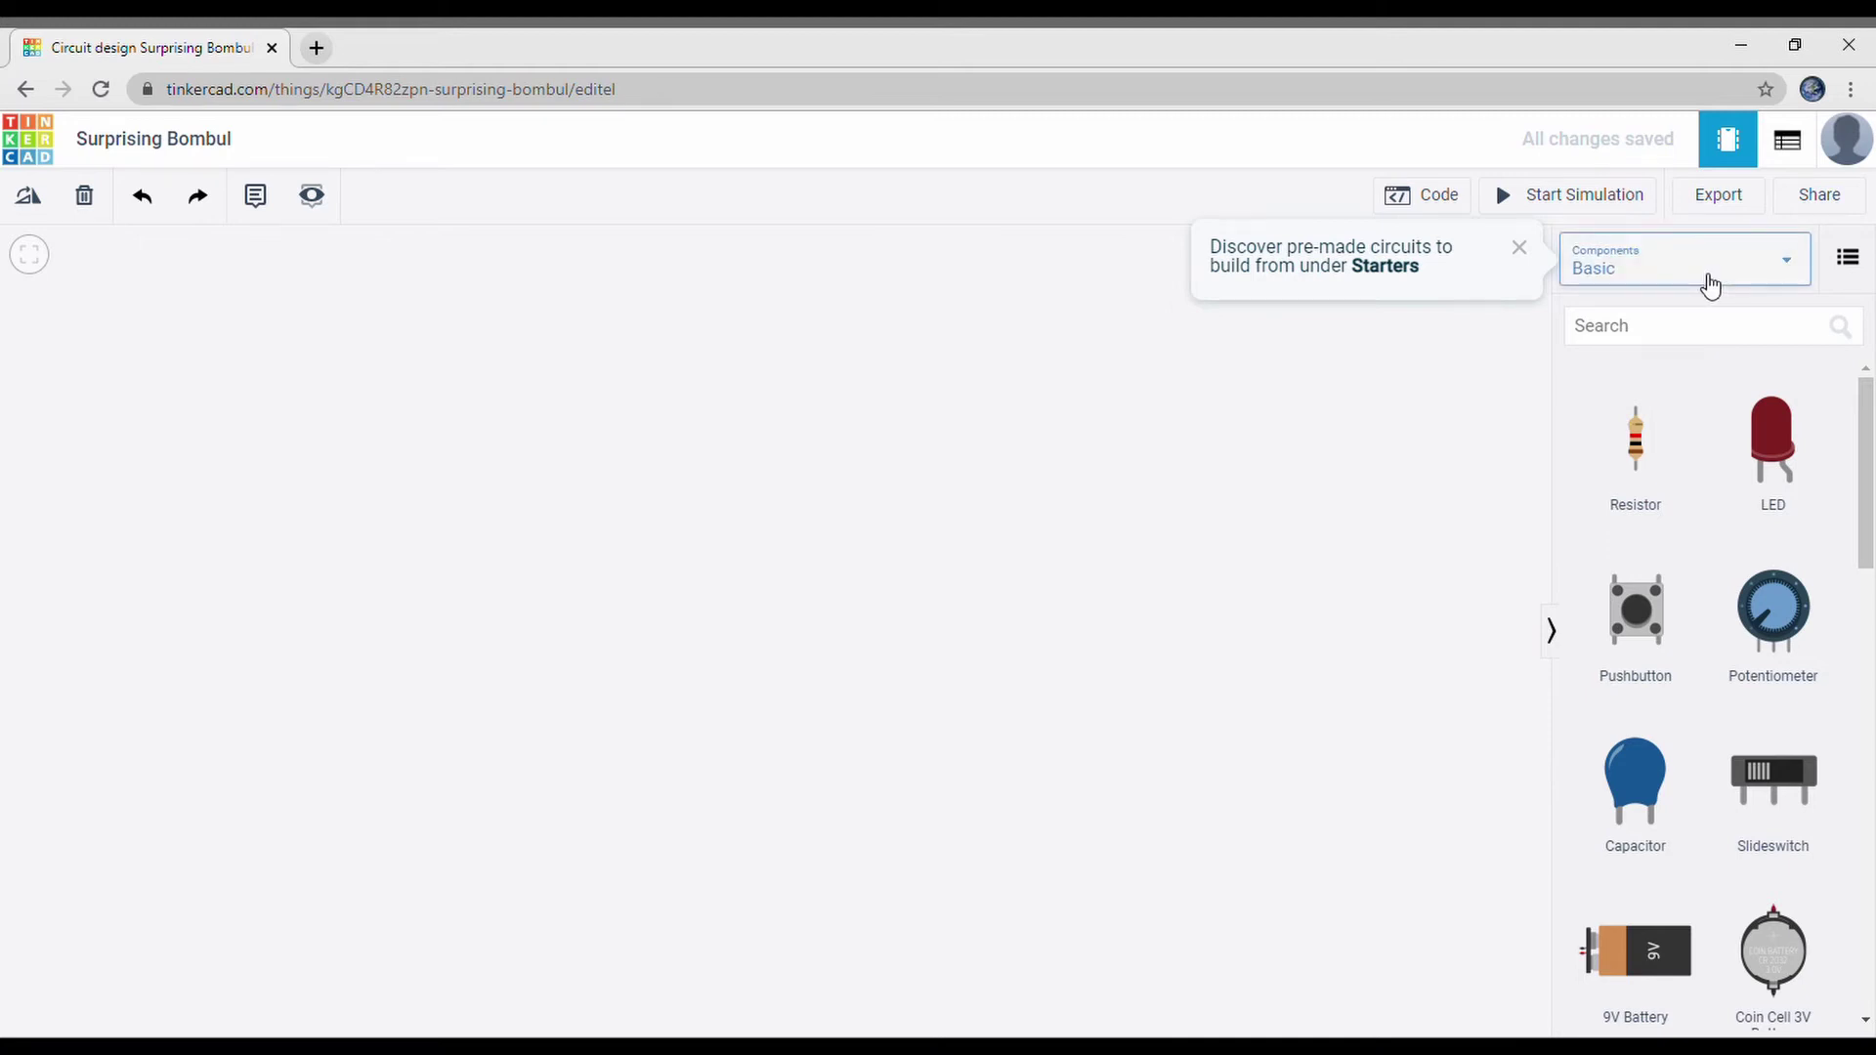
Step: Switch to Tinkercad, show all components, search for "breadb" and place a full-size Breadboard in the workspace
left_click(1710, 285)
left_click(1661, 362)
left_click(1748, 343)
type("breadb")
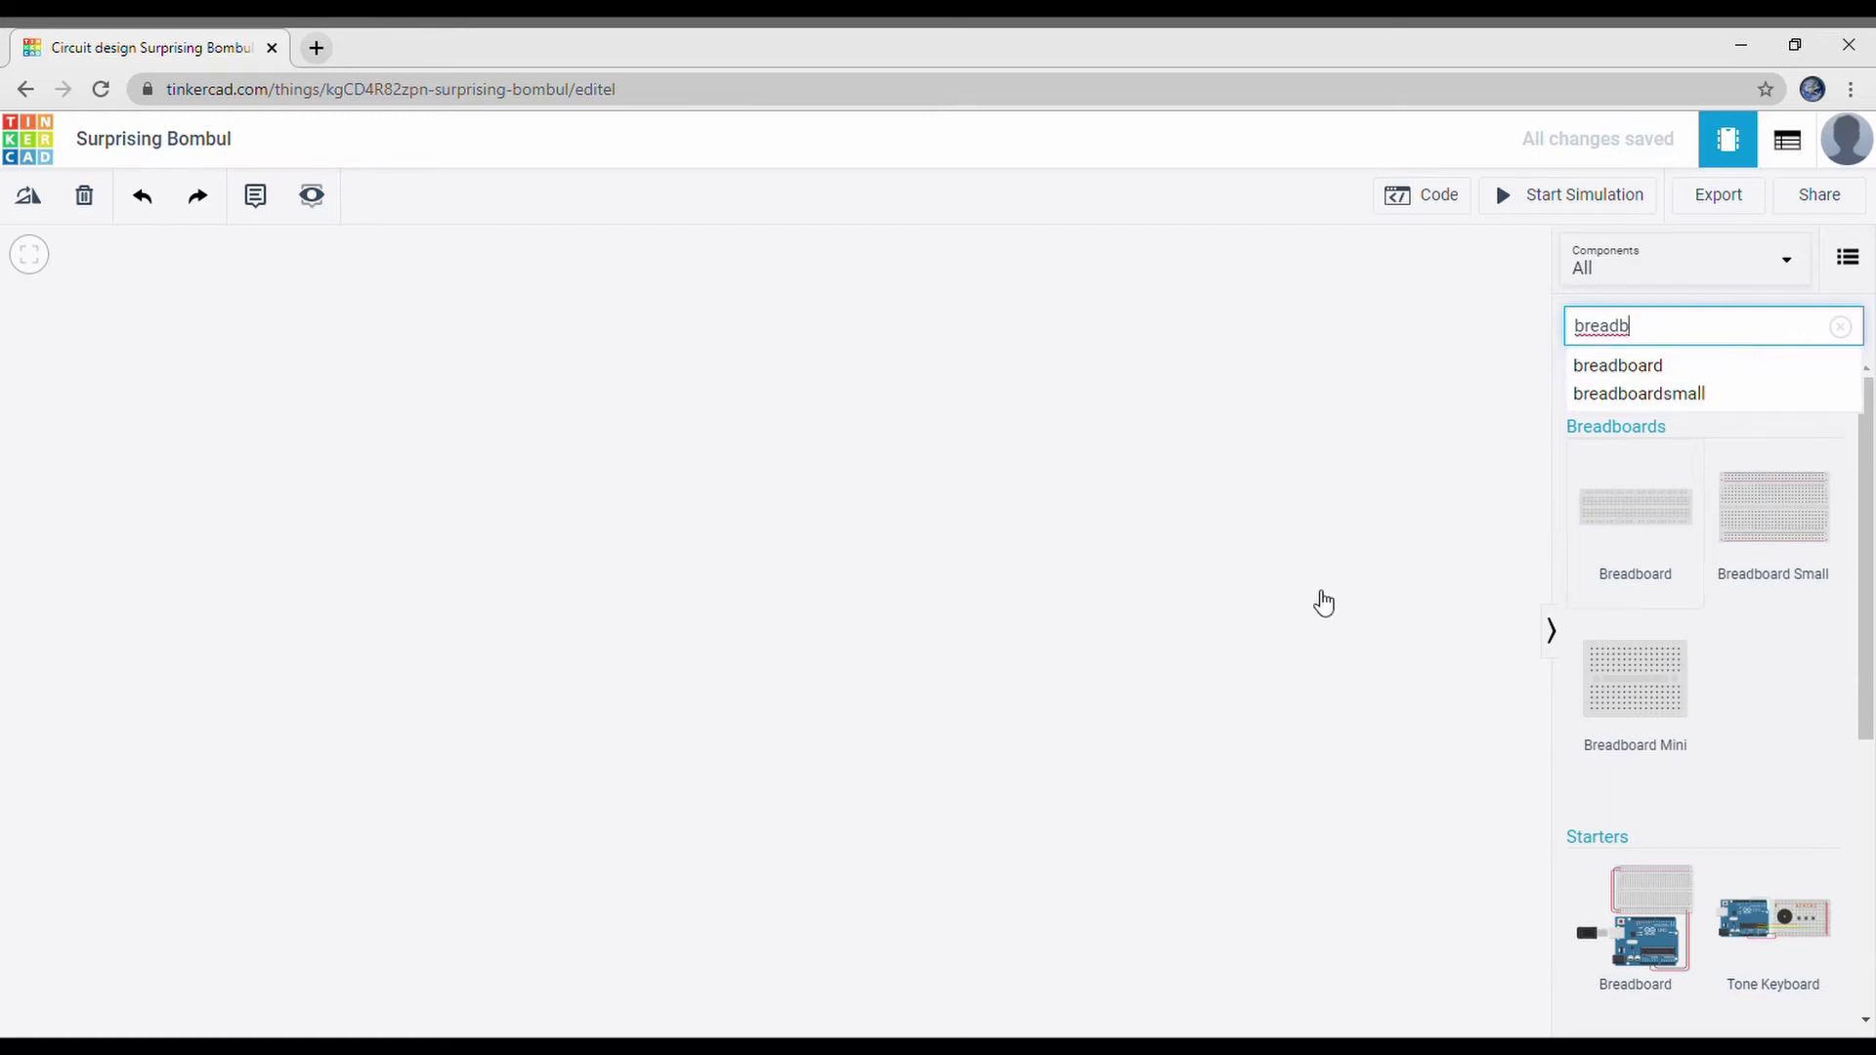
left_click_drag(498, 527, 757, 654)
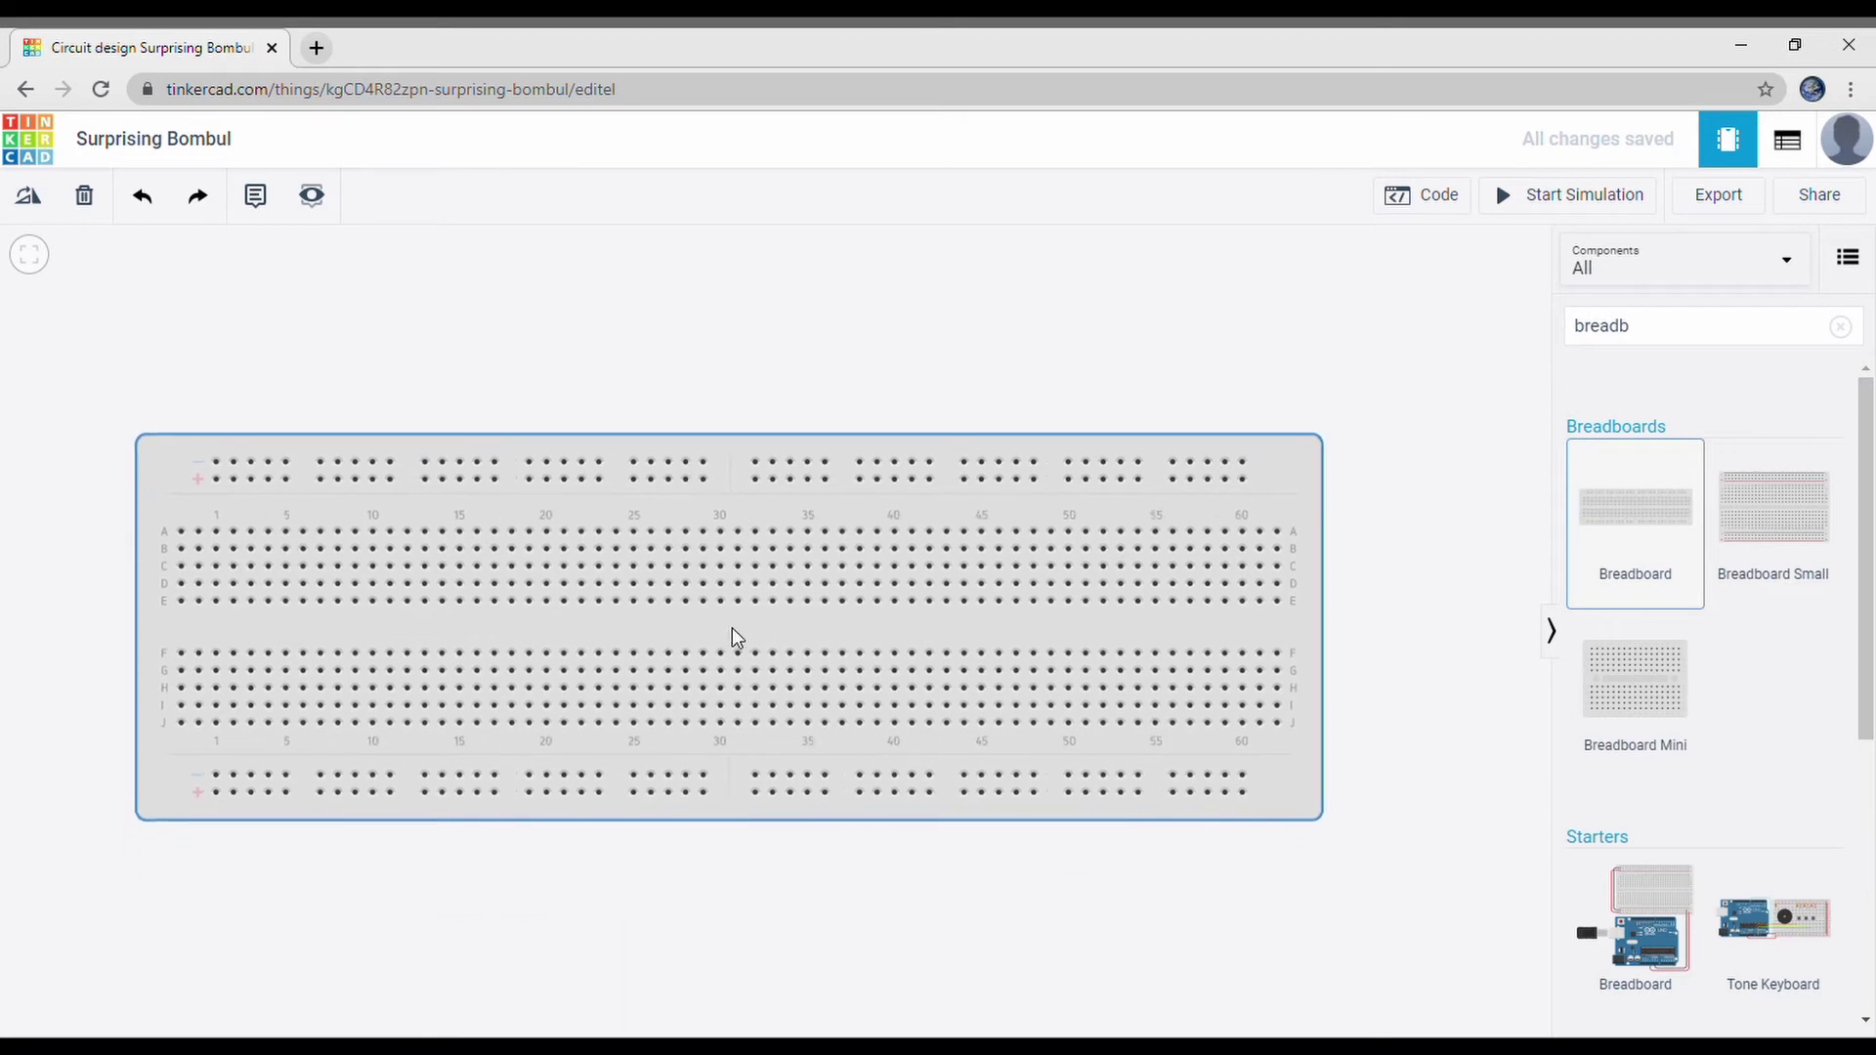
Step: Search the components for "supply" and place a Power Supply above the breadboard's upper left part
left_click(1719, 332)
key("BackSpace")
key("BackSpace")
key("BackSpace")
key("BackSpace")
key("BackSpace")
key("BackSpace")
type("su")
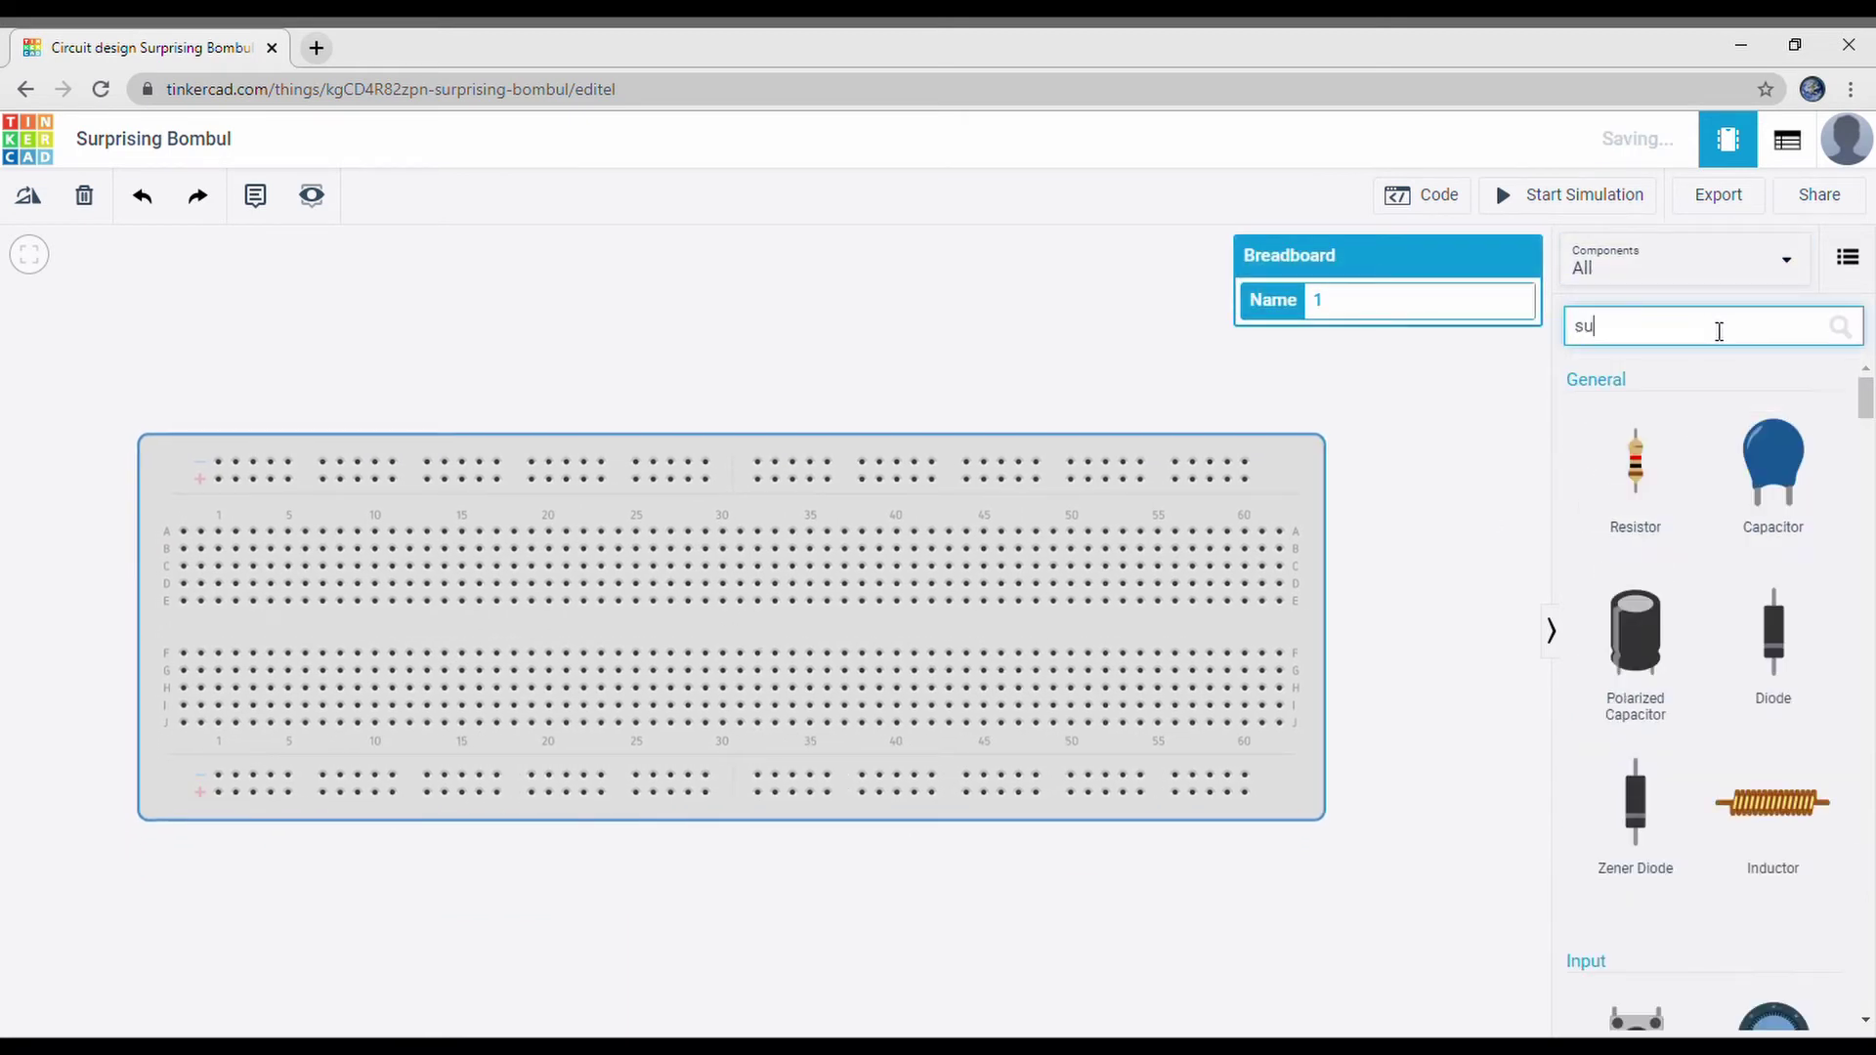
type("pply")
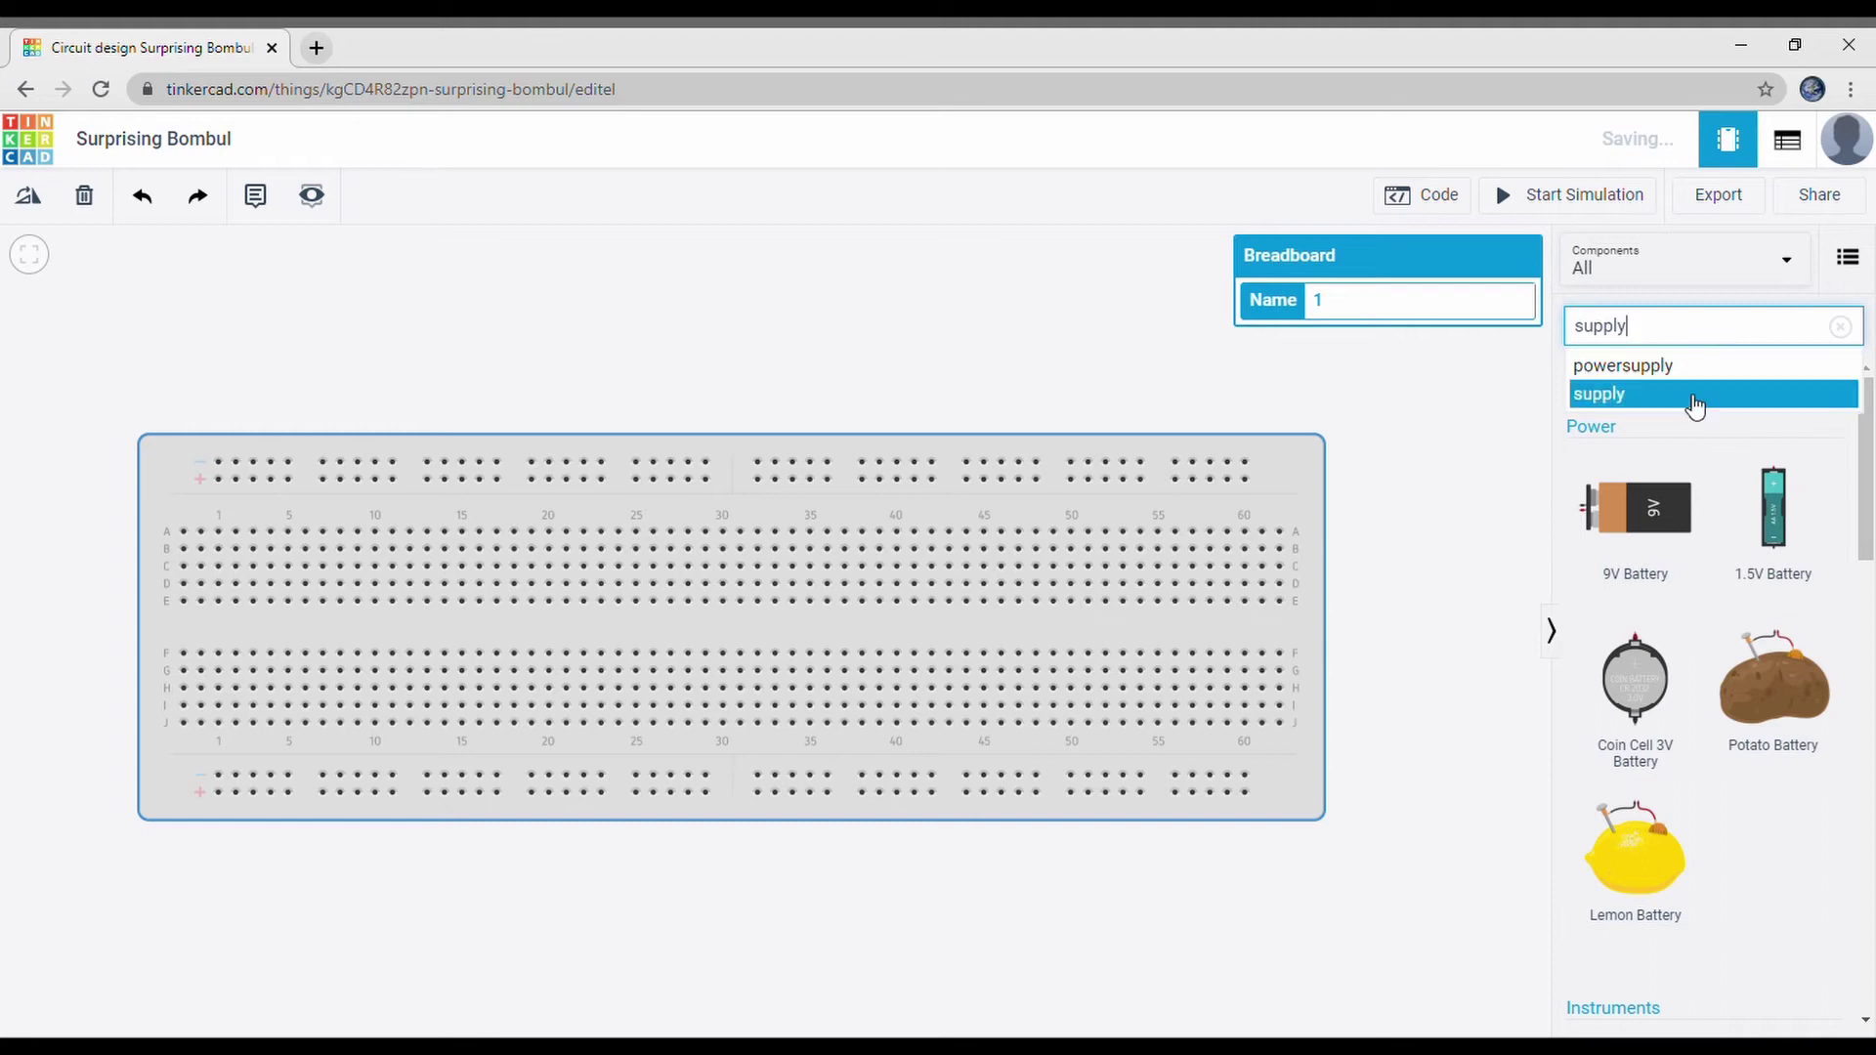
left_click(1694, 404)
scroll(1691, 712, "down", 3)
left_click_drag(619, 342, 354, 407)
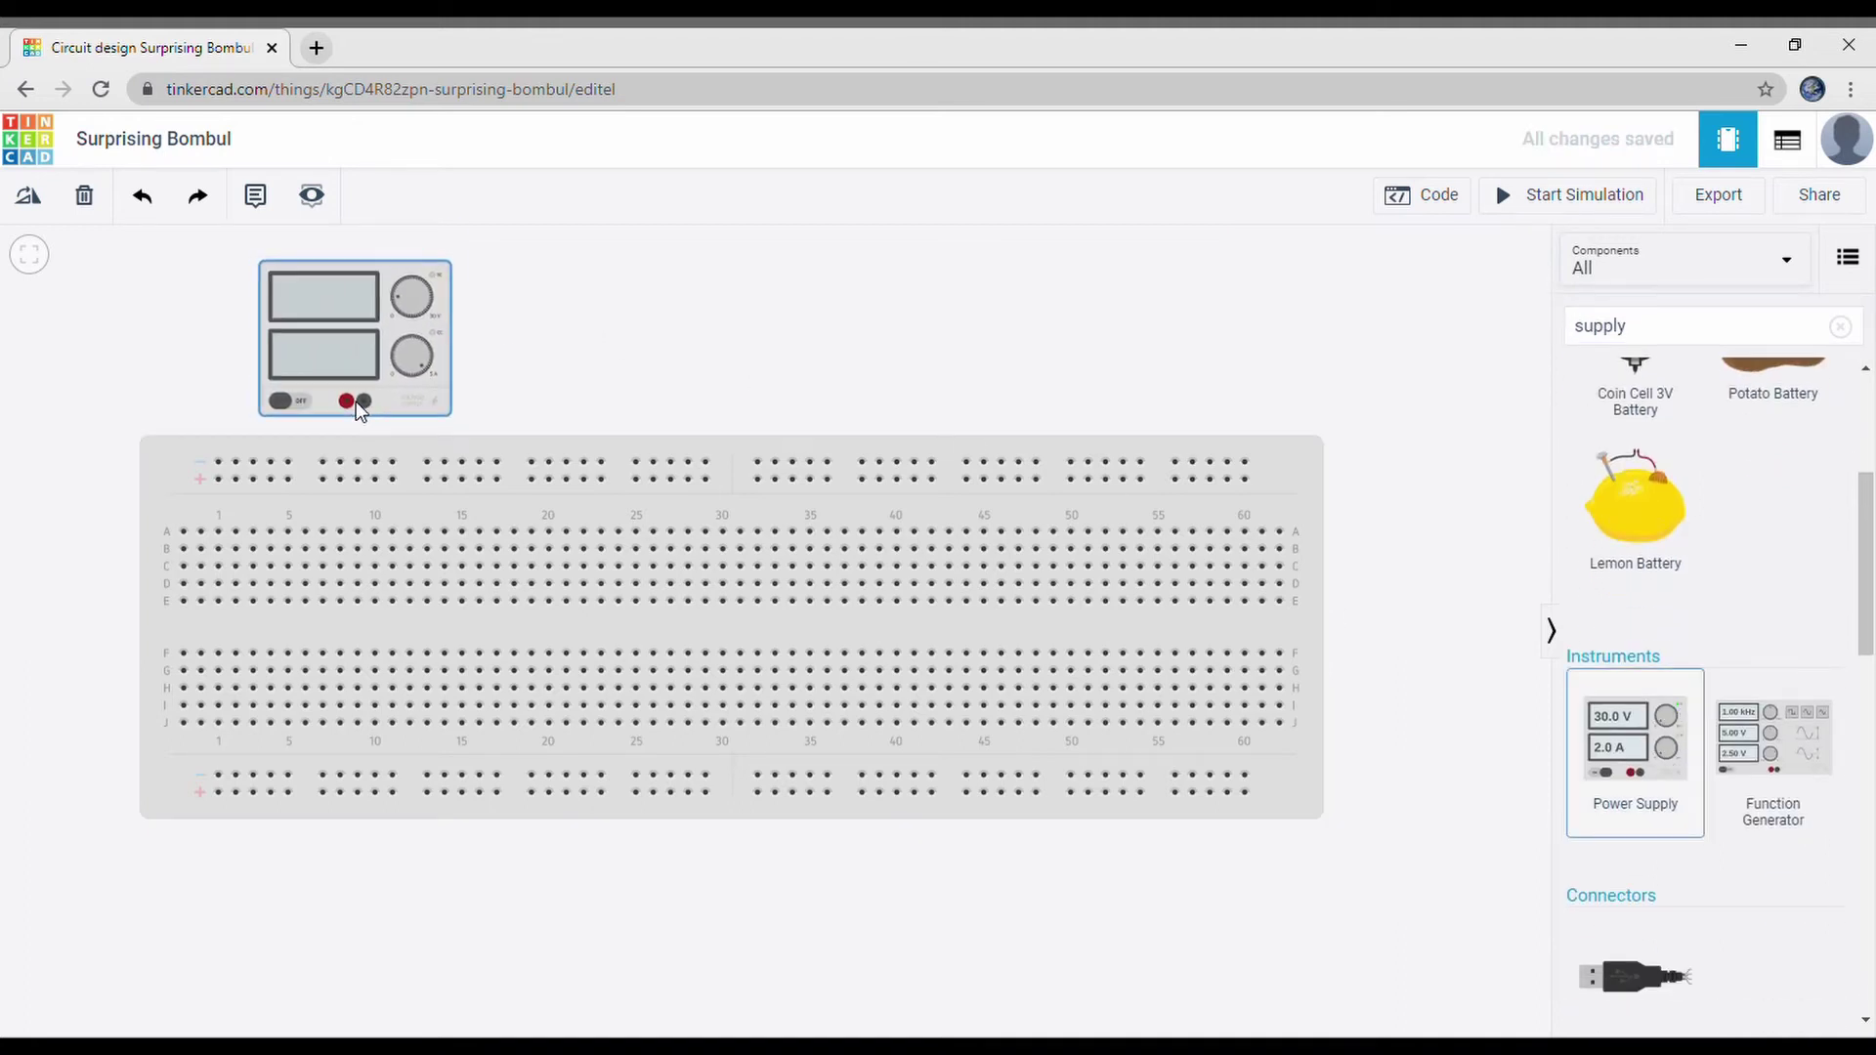
left_click(753, 356)
Step: Wire the power supply's positive and negative terminals to the breadboard's upper positive and negative rails, and nudge the supply to straighten the wires
left_click(347, 402)
left_click(340, 479)
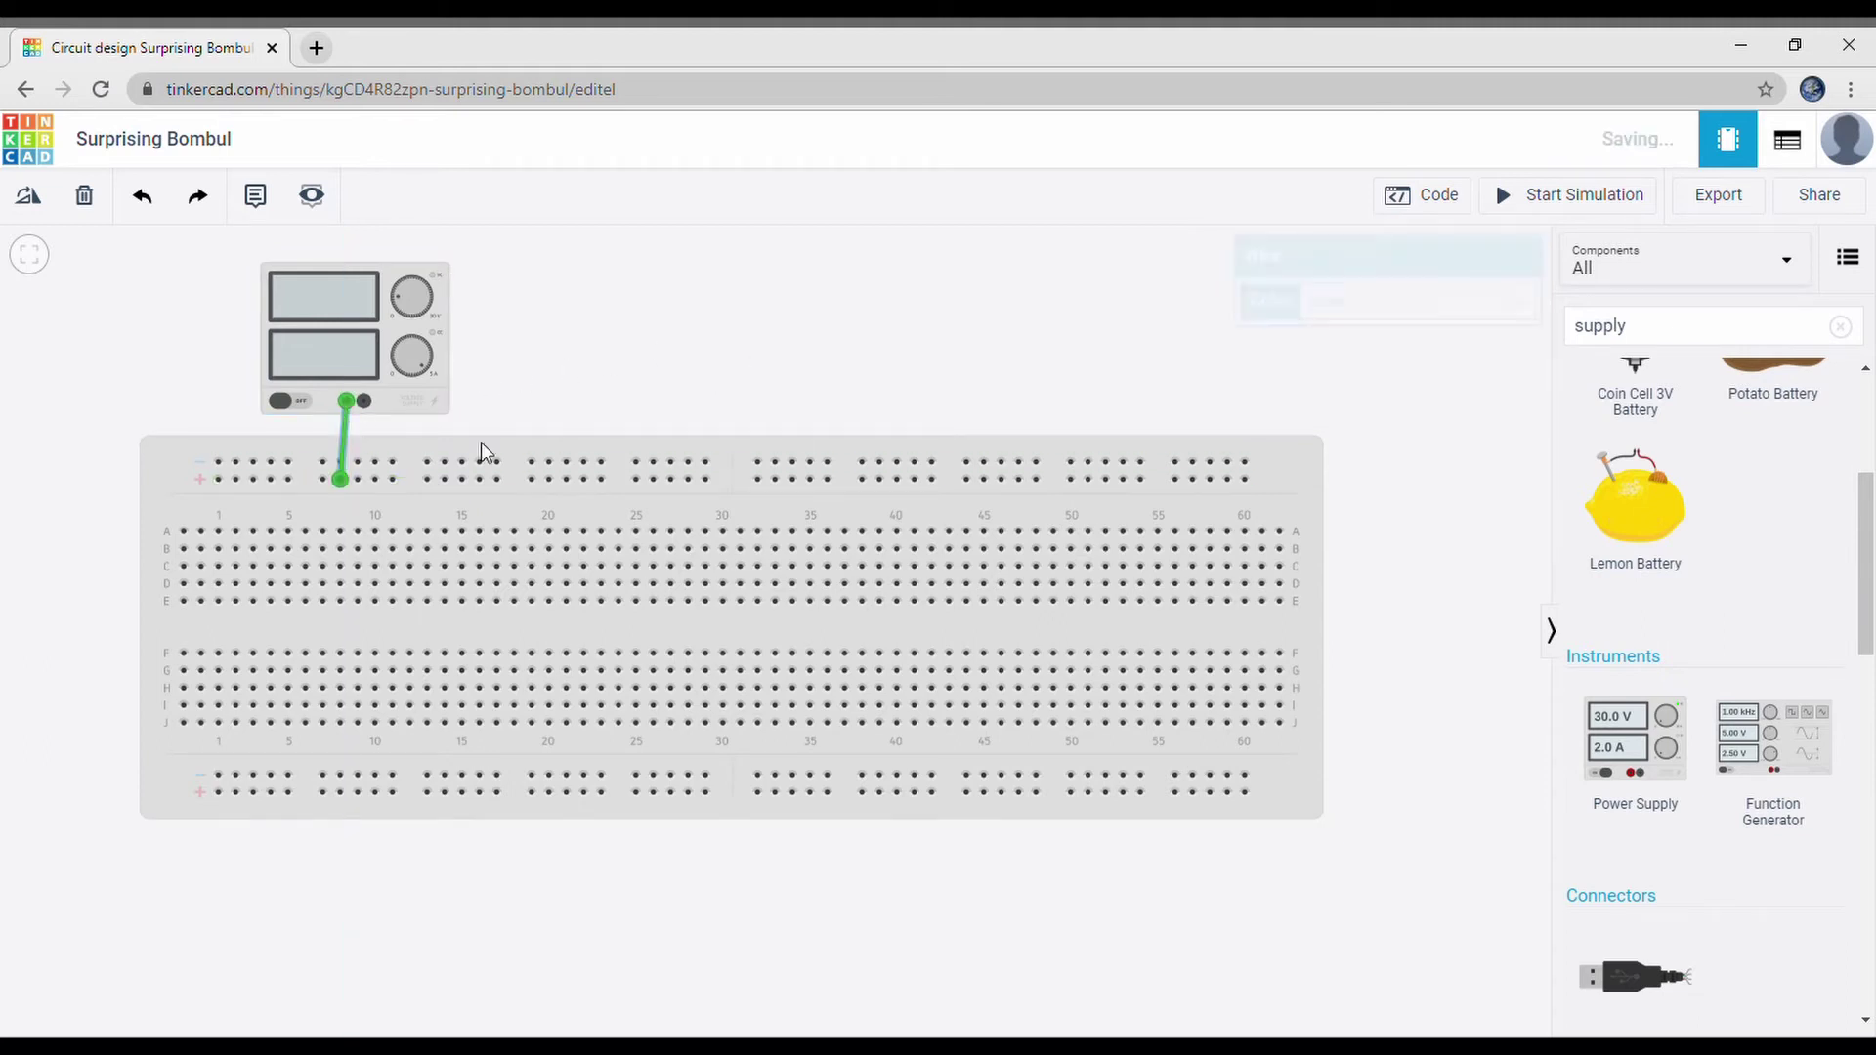
left_click(363, 401)
left_click(358, 463)
left_click_drag(379, 333, 372, 339)
left_click(508, 369)
Step: Wire the upper positive rail around the breadboard's left end to the first hole of the lower negative rail
left_click(219, 478)
left_click(109, 480)
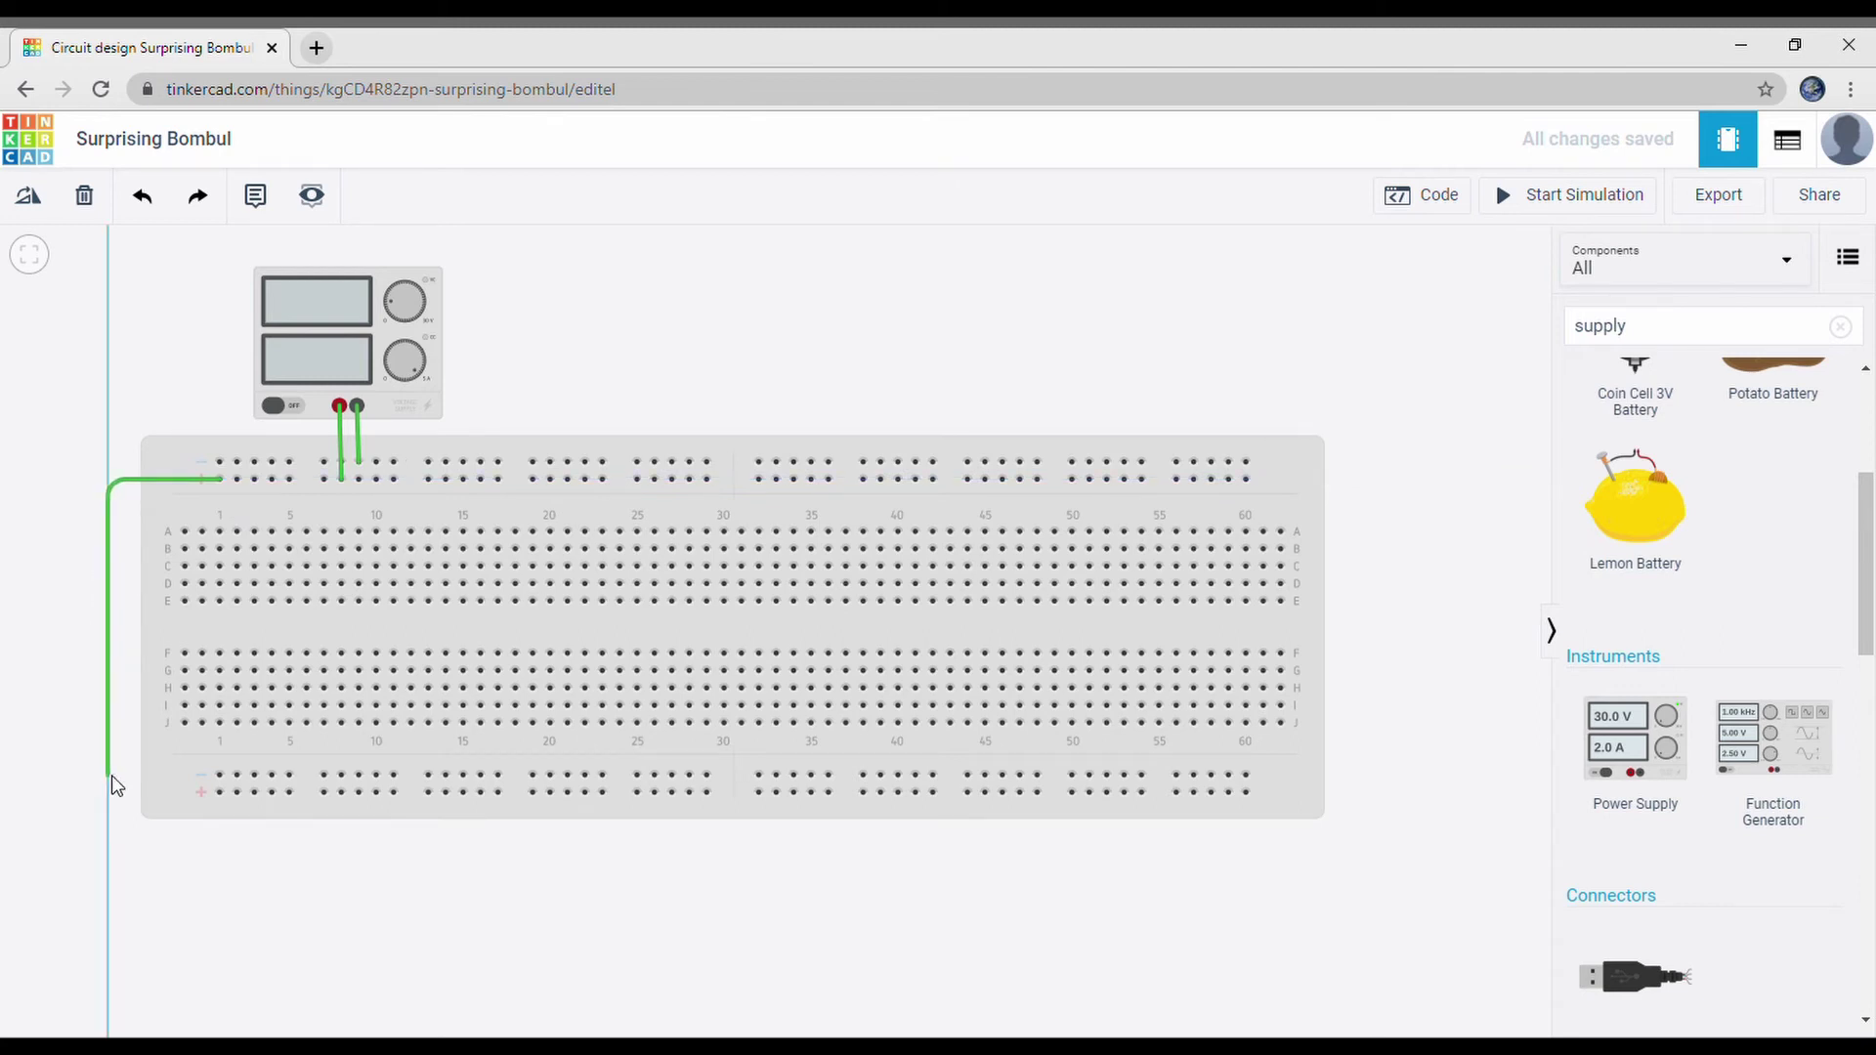
left_click(109, 776)
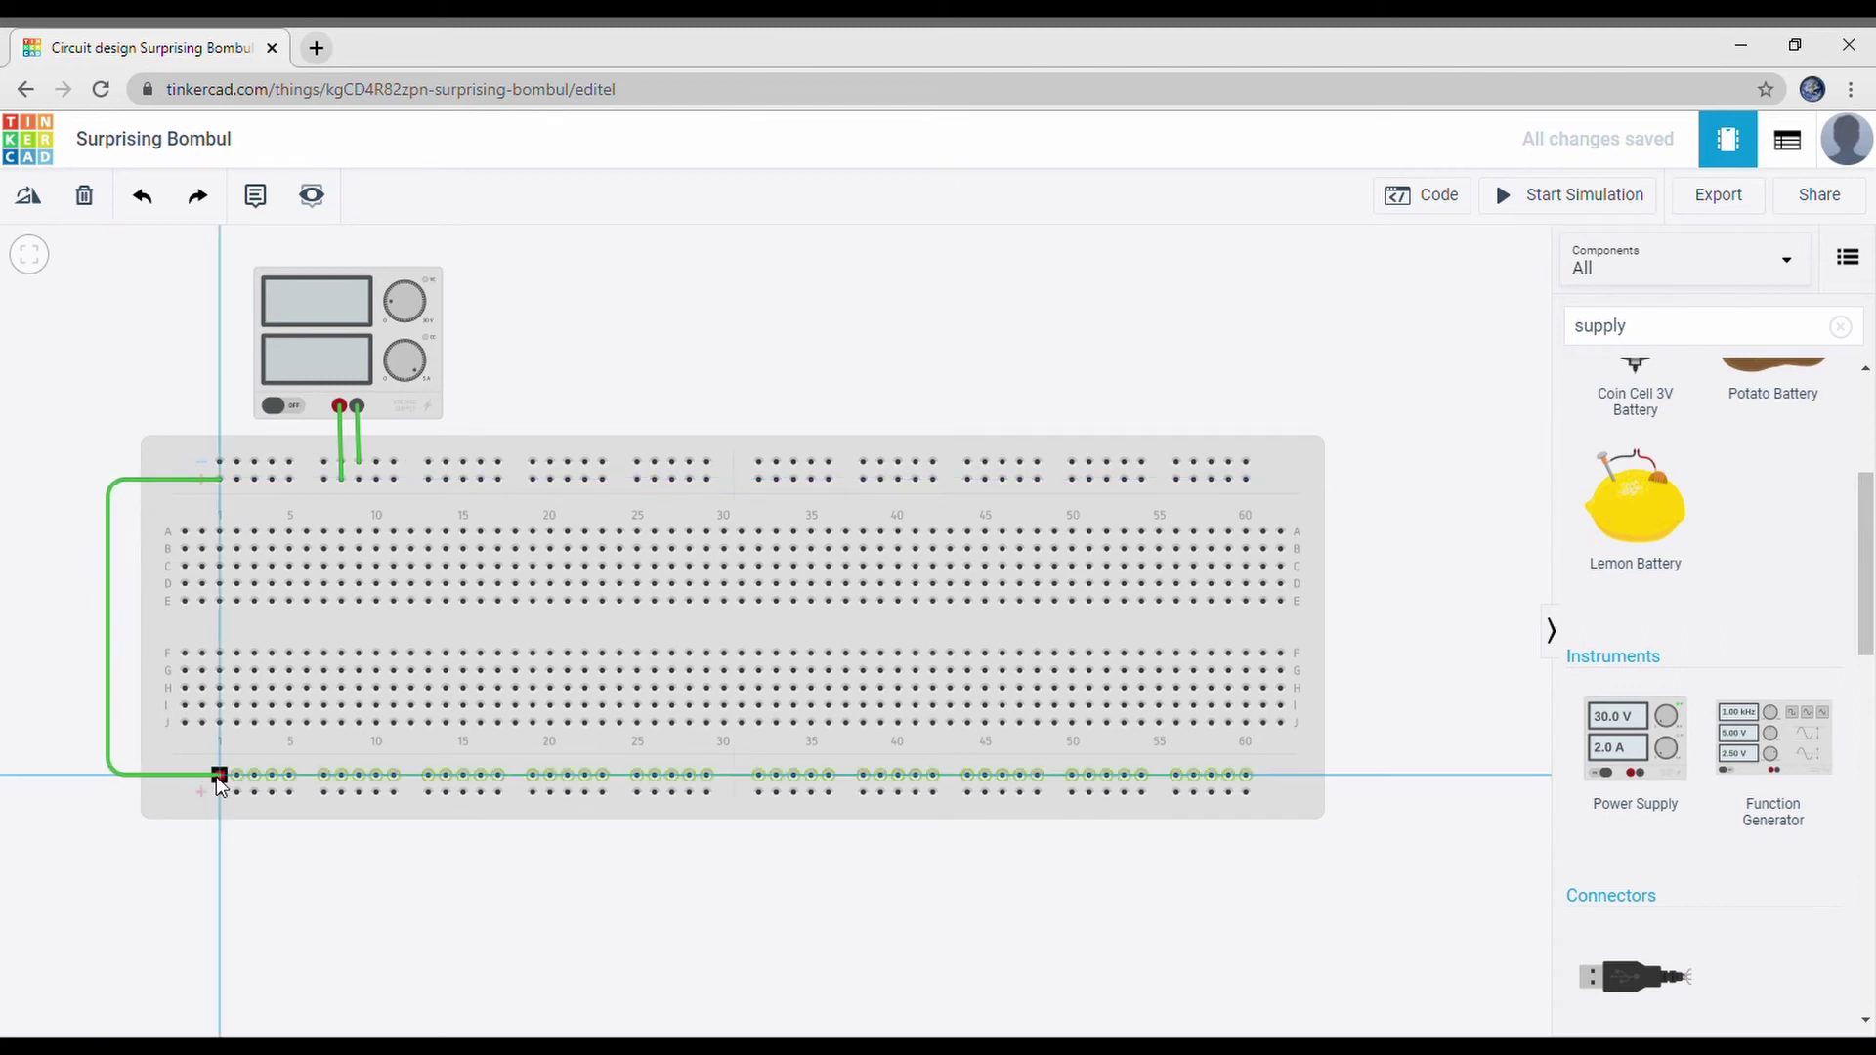
left_click(218, 776)
left_click(273, 900)
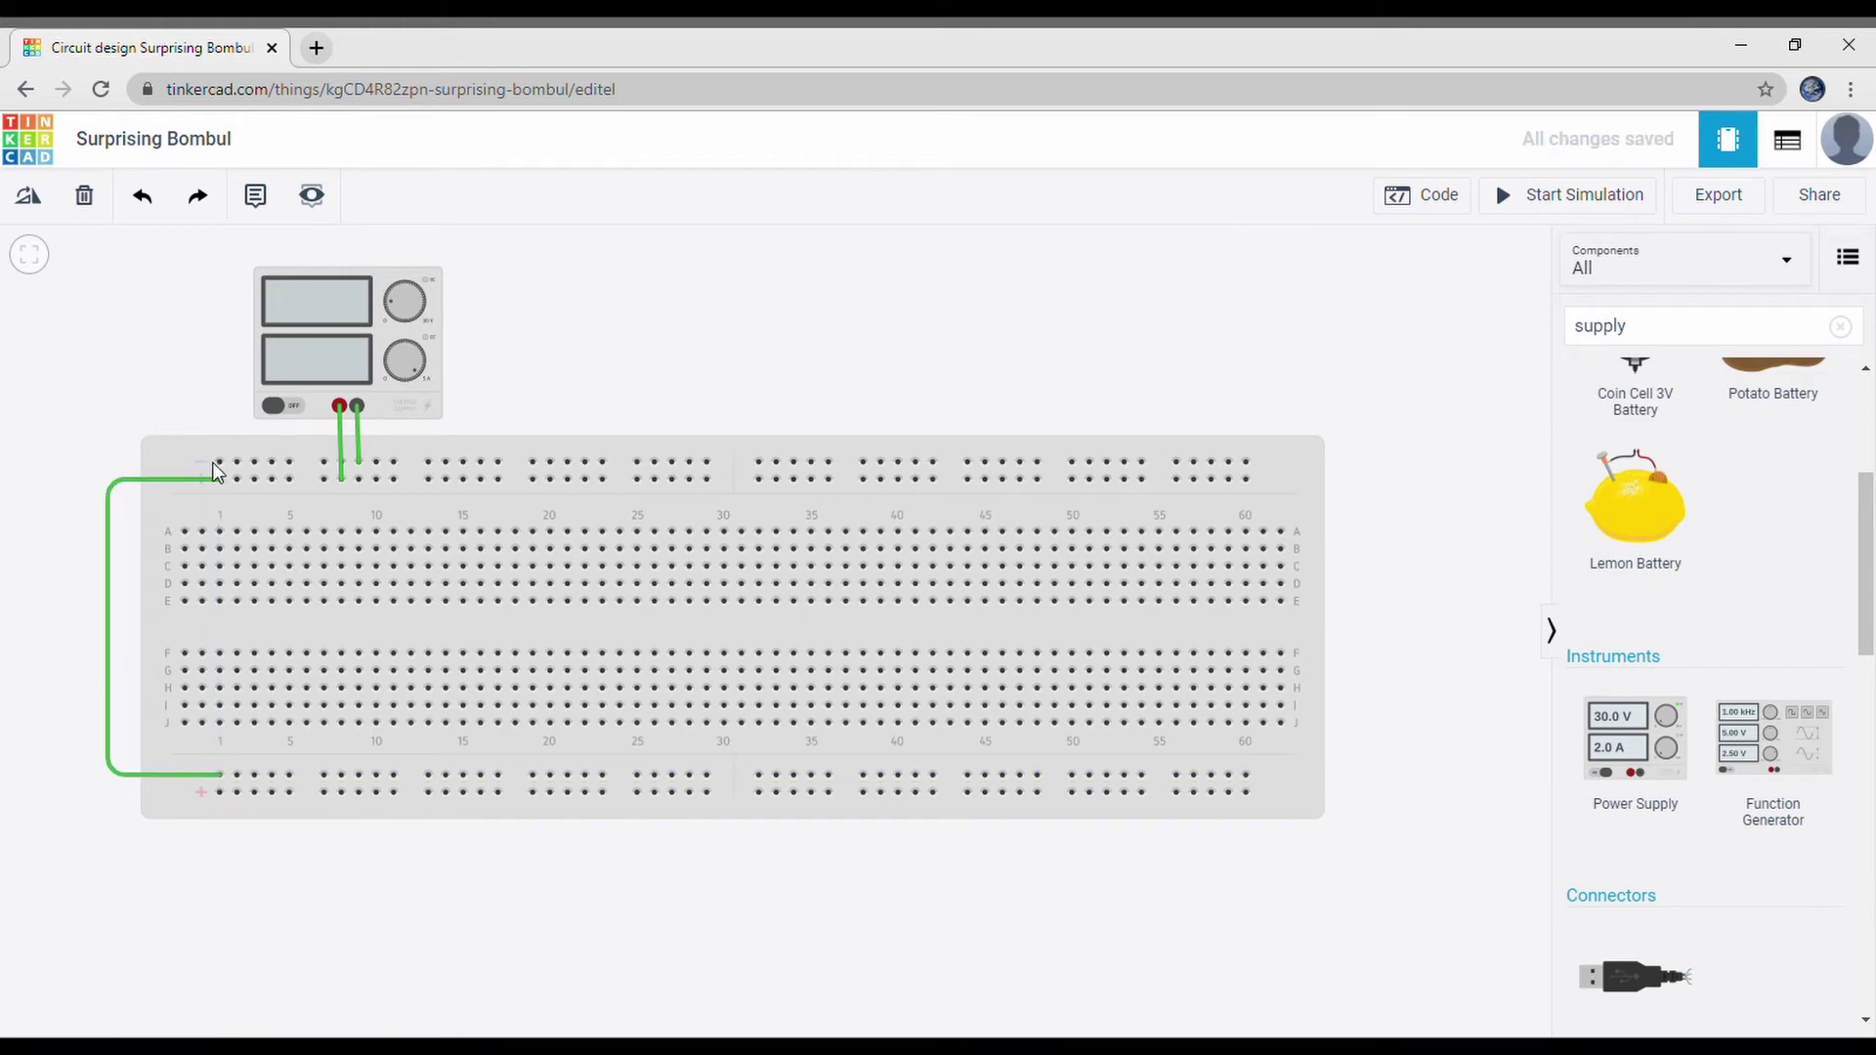
Step: Wire the upper negative rail around the outside of the first jumper to the first hole of the lower positive rail
left_click(217, 461)
left_click(49, 463)
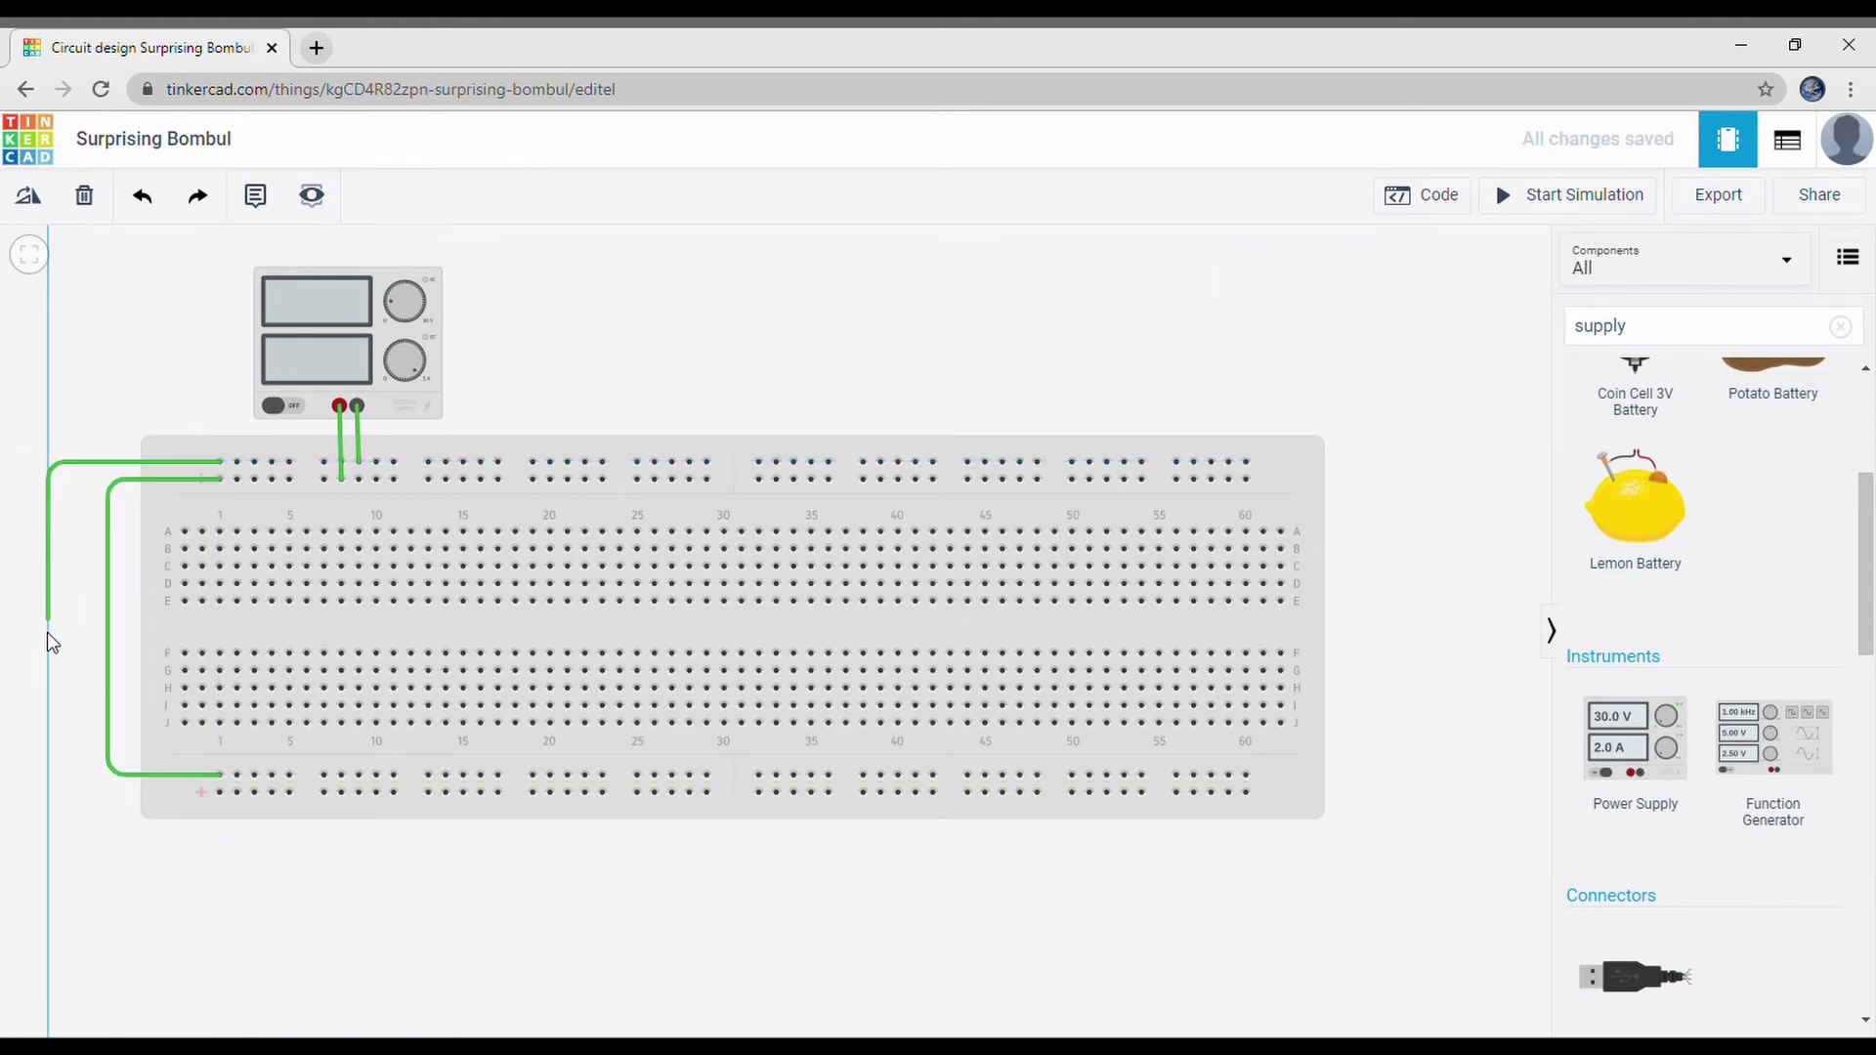
left_click(49, 800)
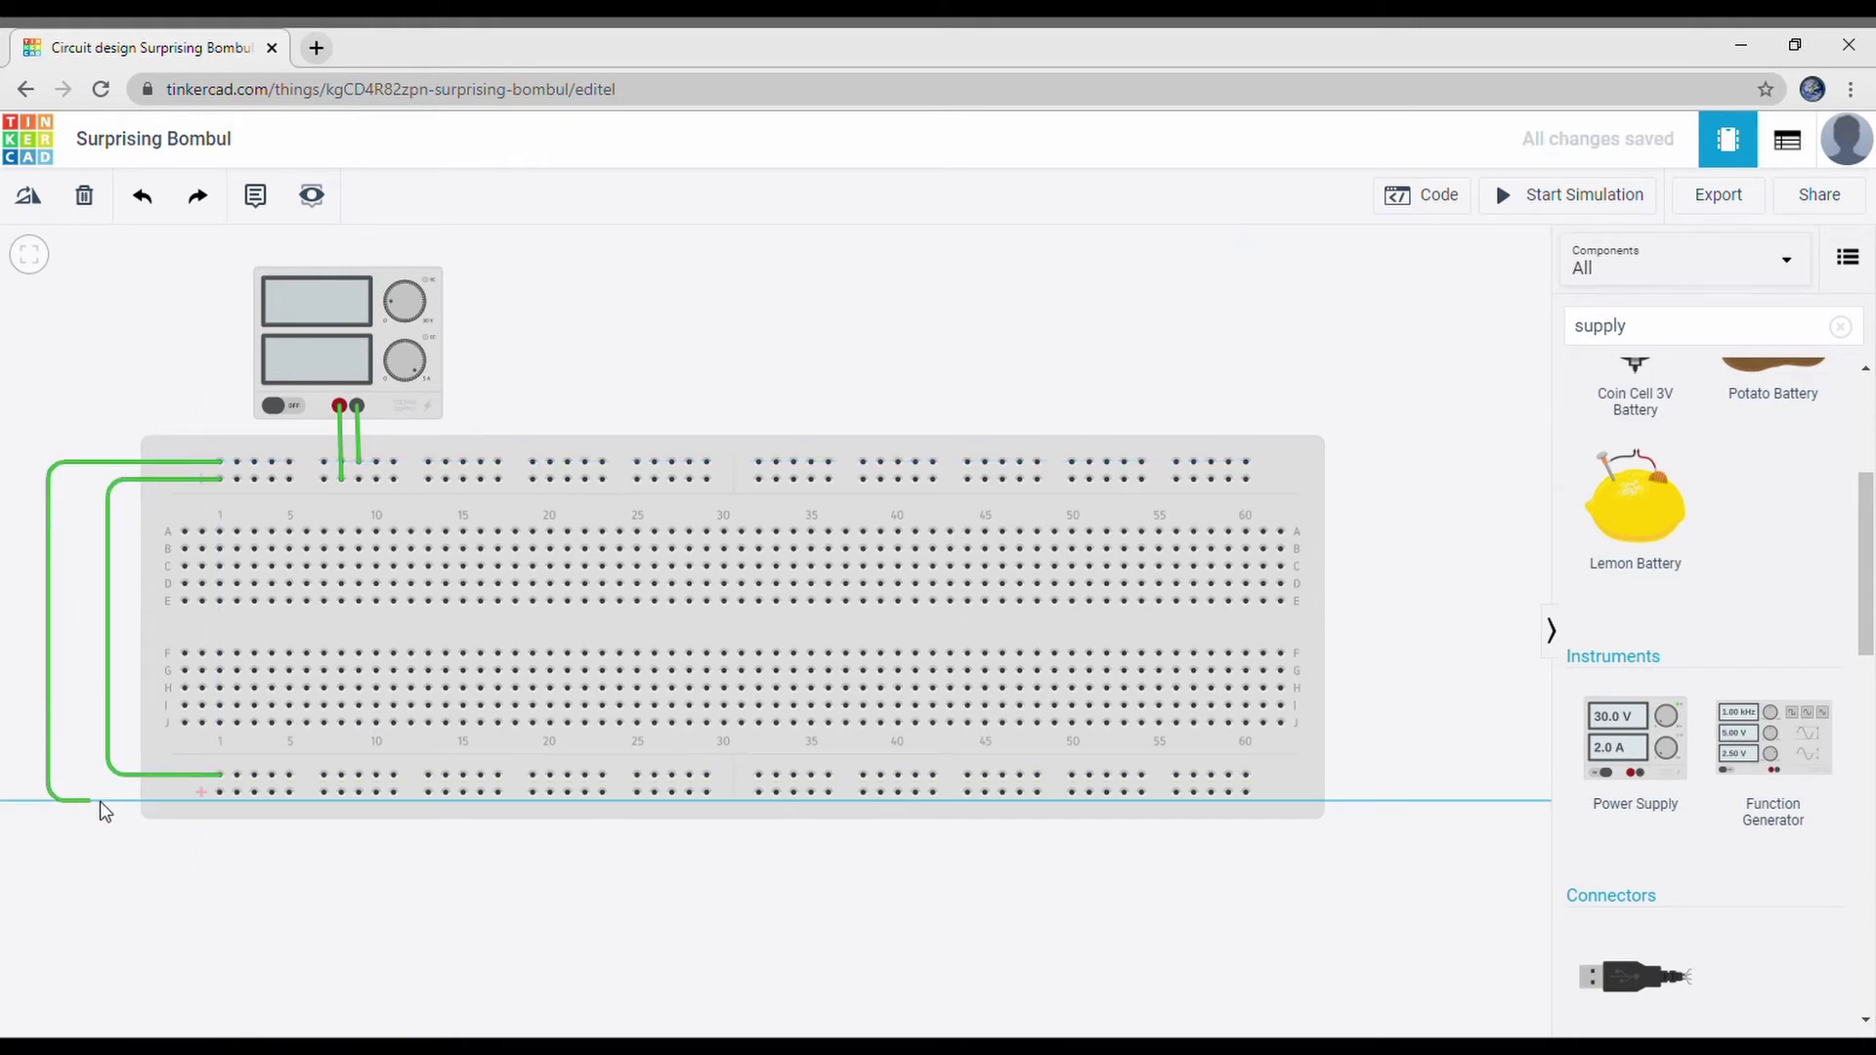
left_click(219, 791)
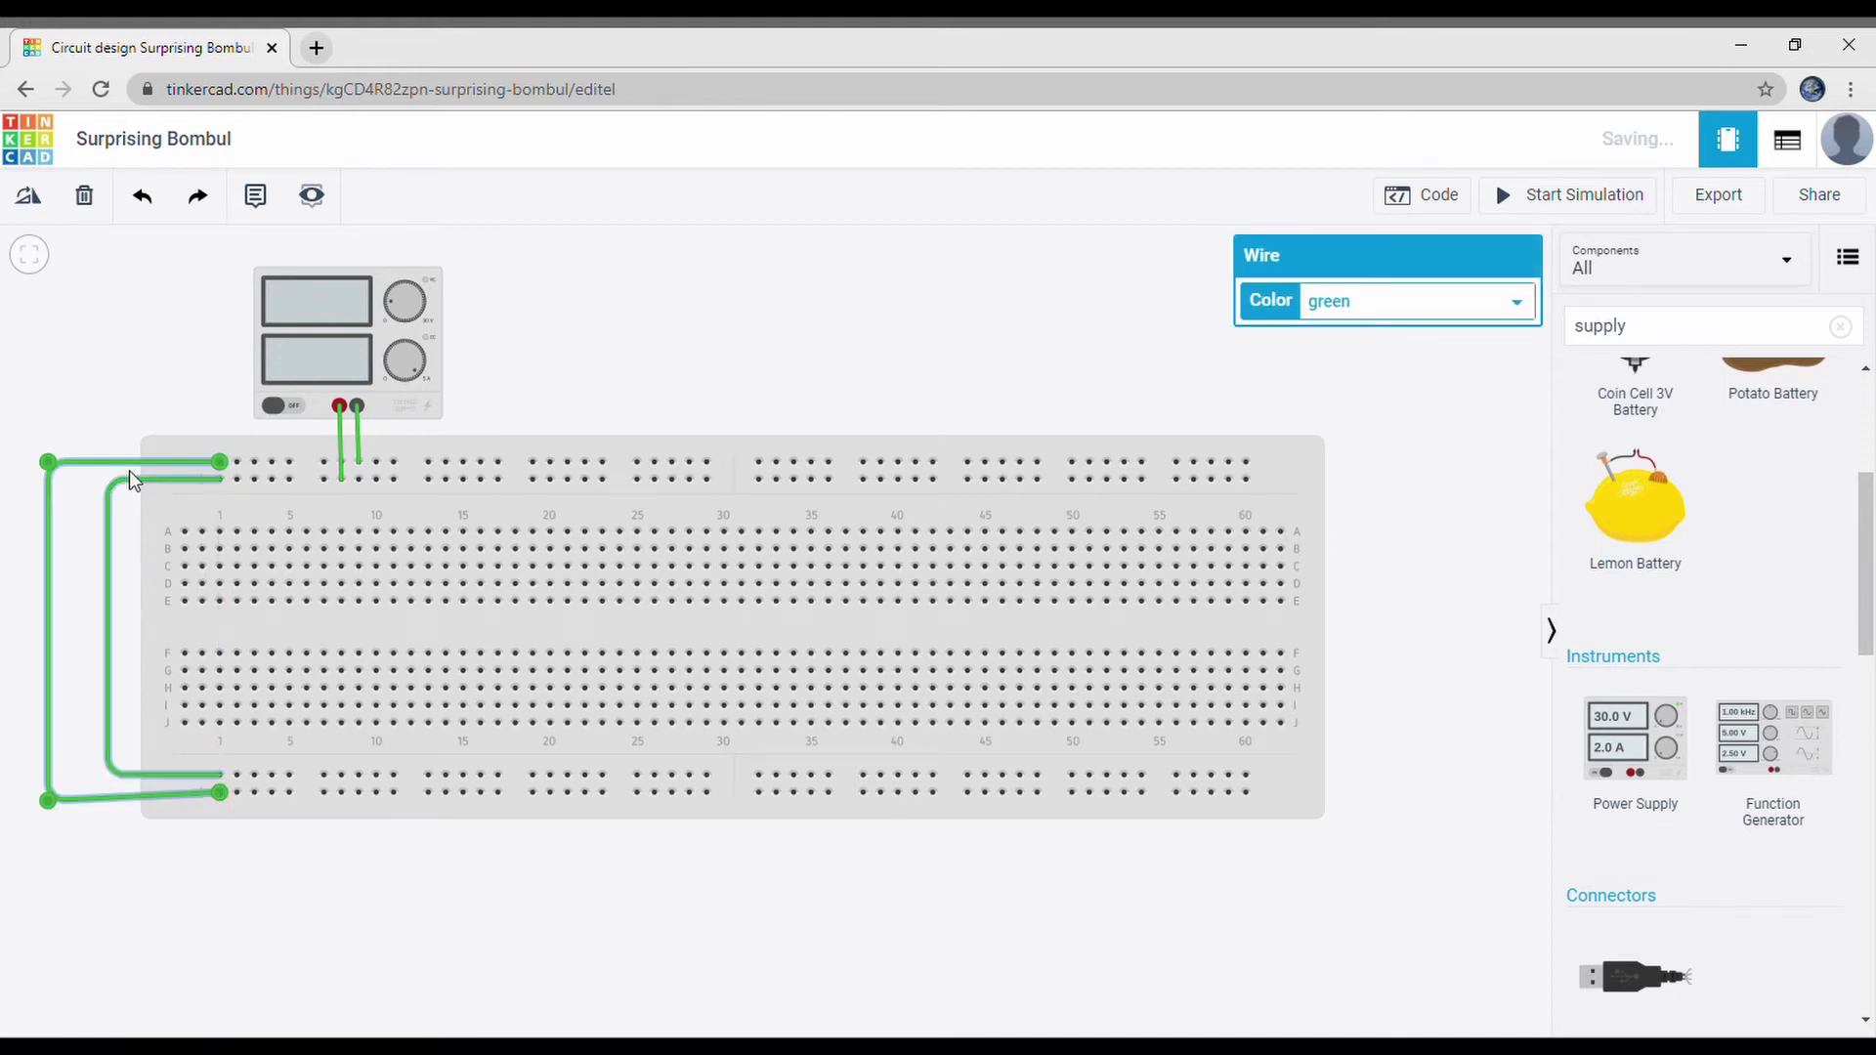
Step: Color the positive supply wire and inner rail jumper red, and the negative supply wire and outer rail jumper black
left_click(125, 350)
left_click(341, 449)
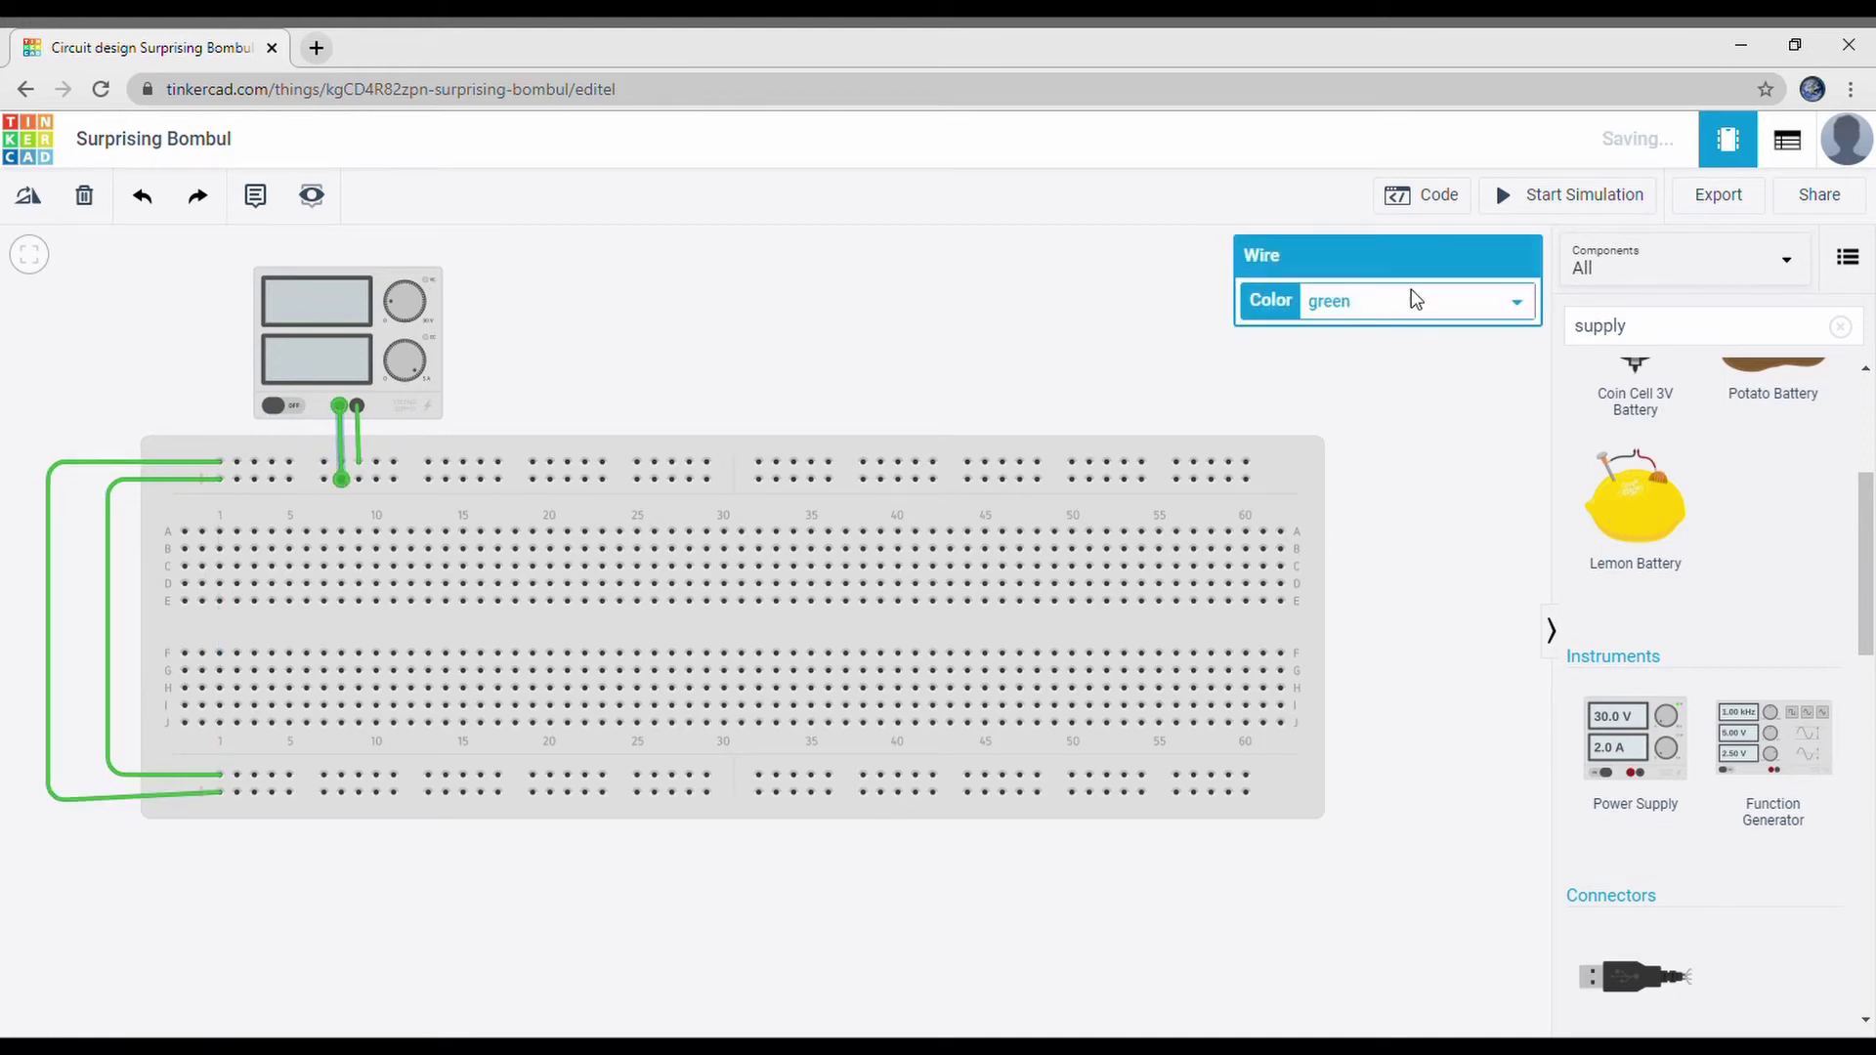
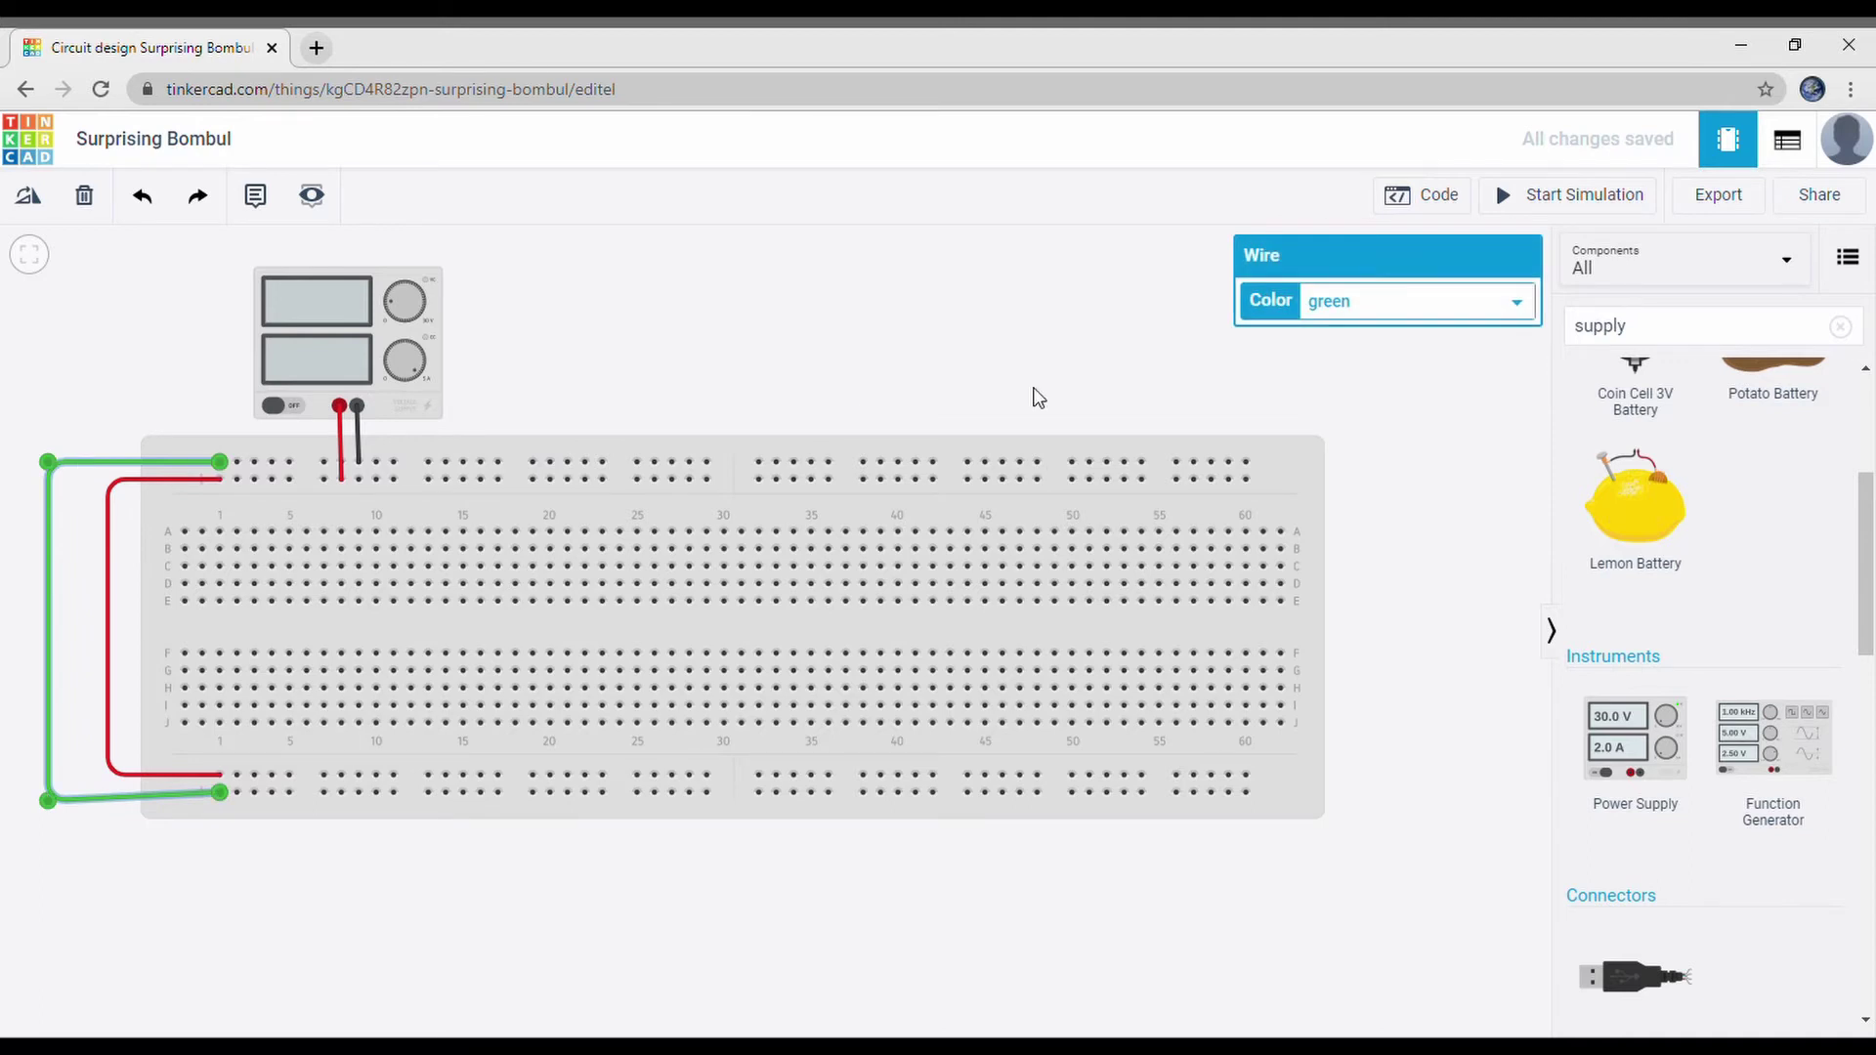
key("0")
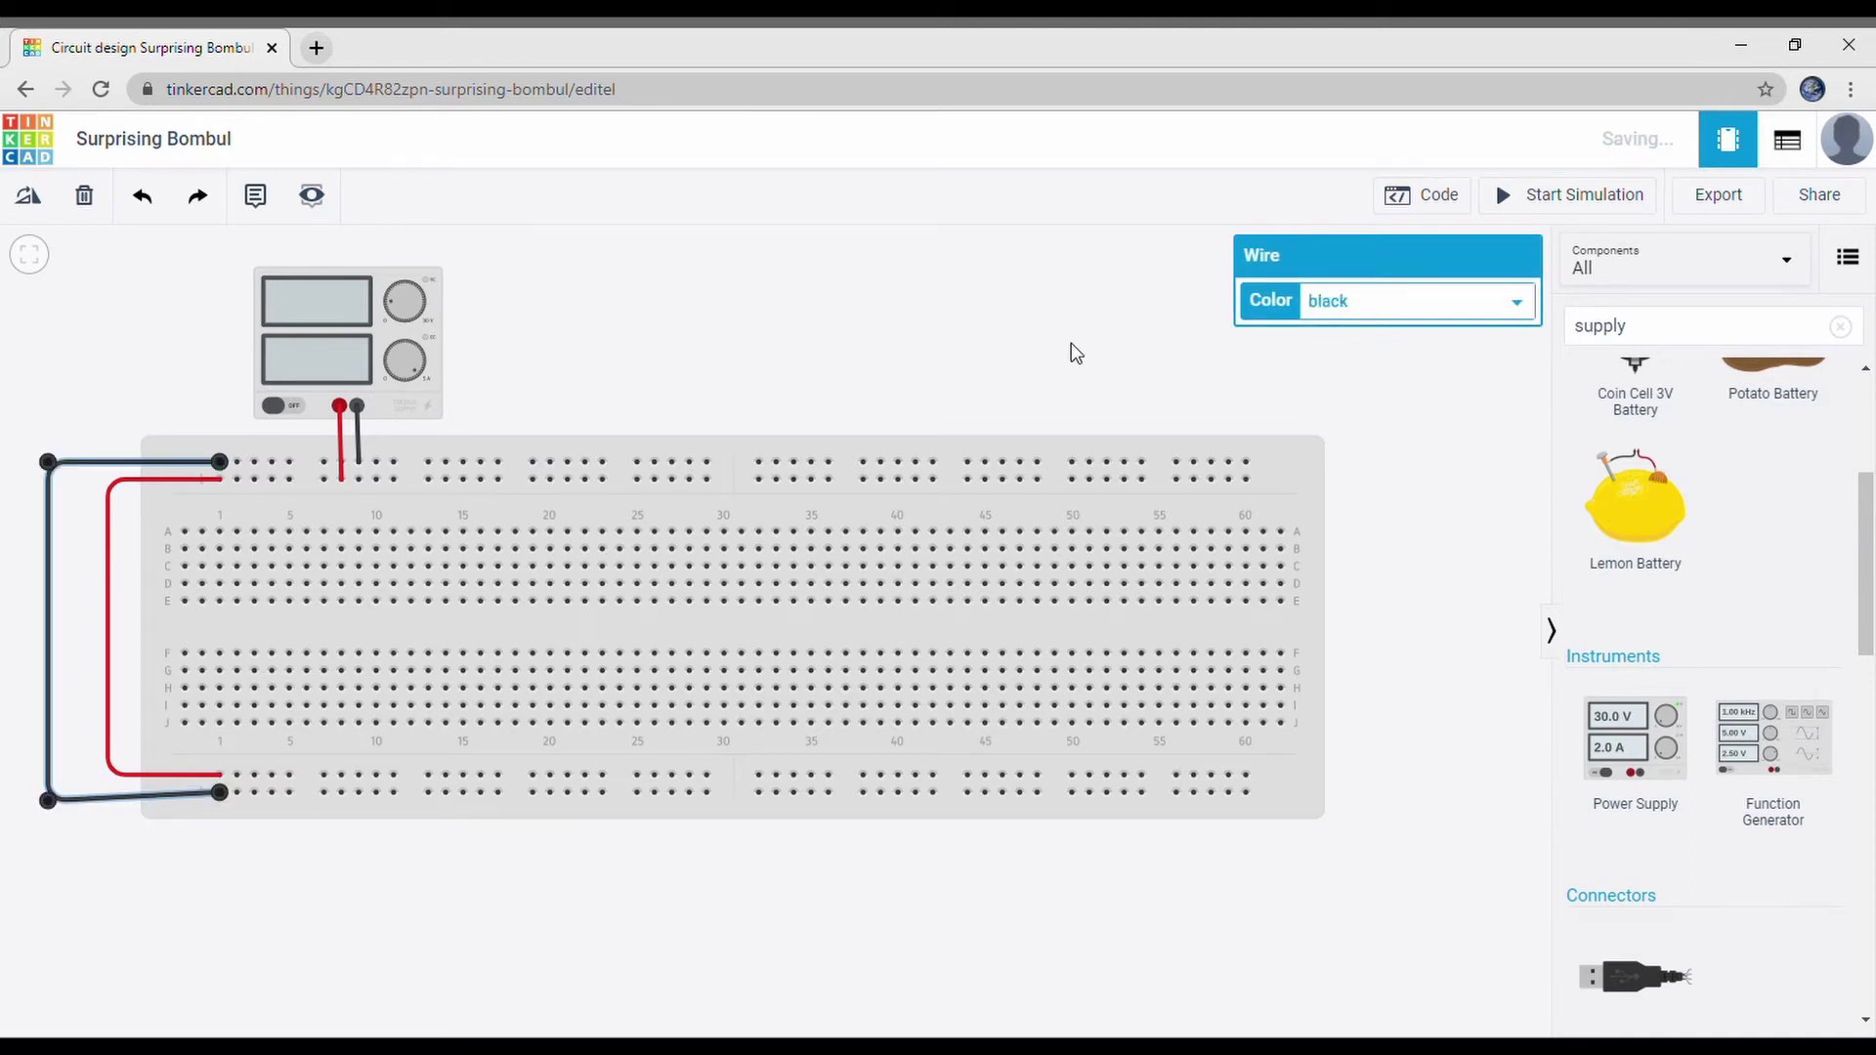
left_click(1025, 321)
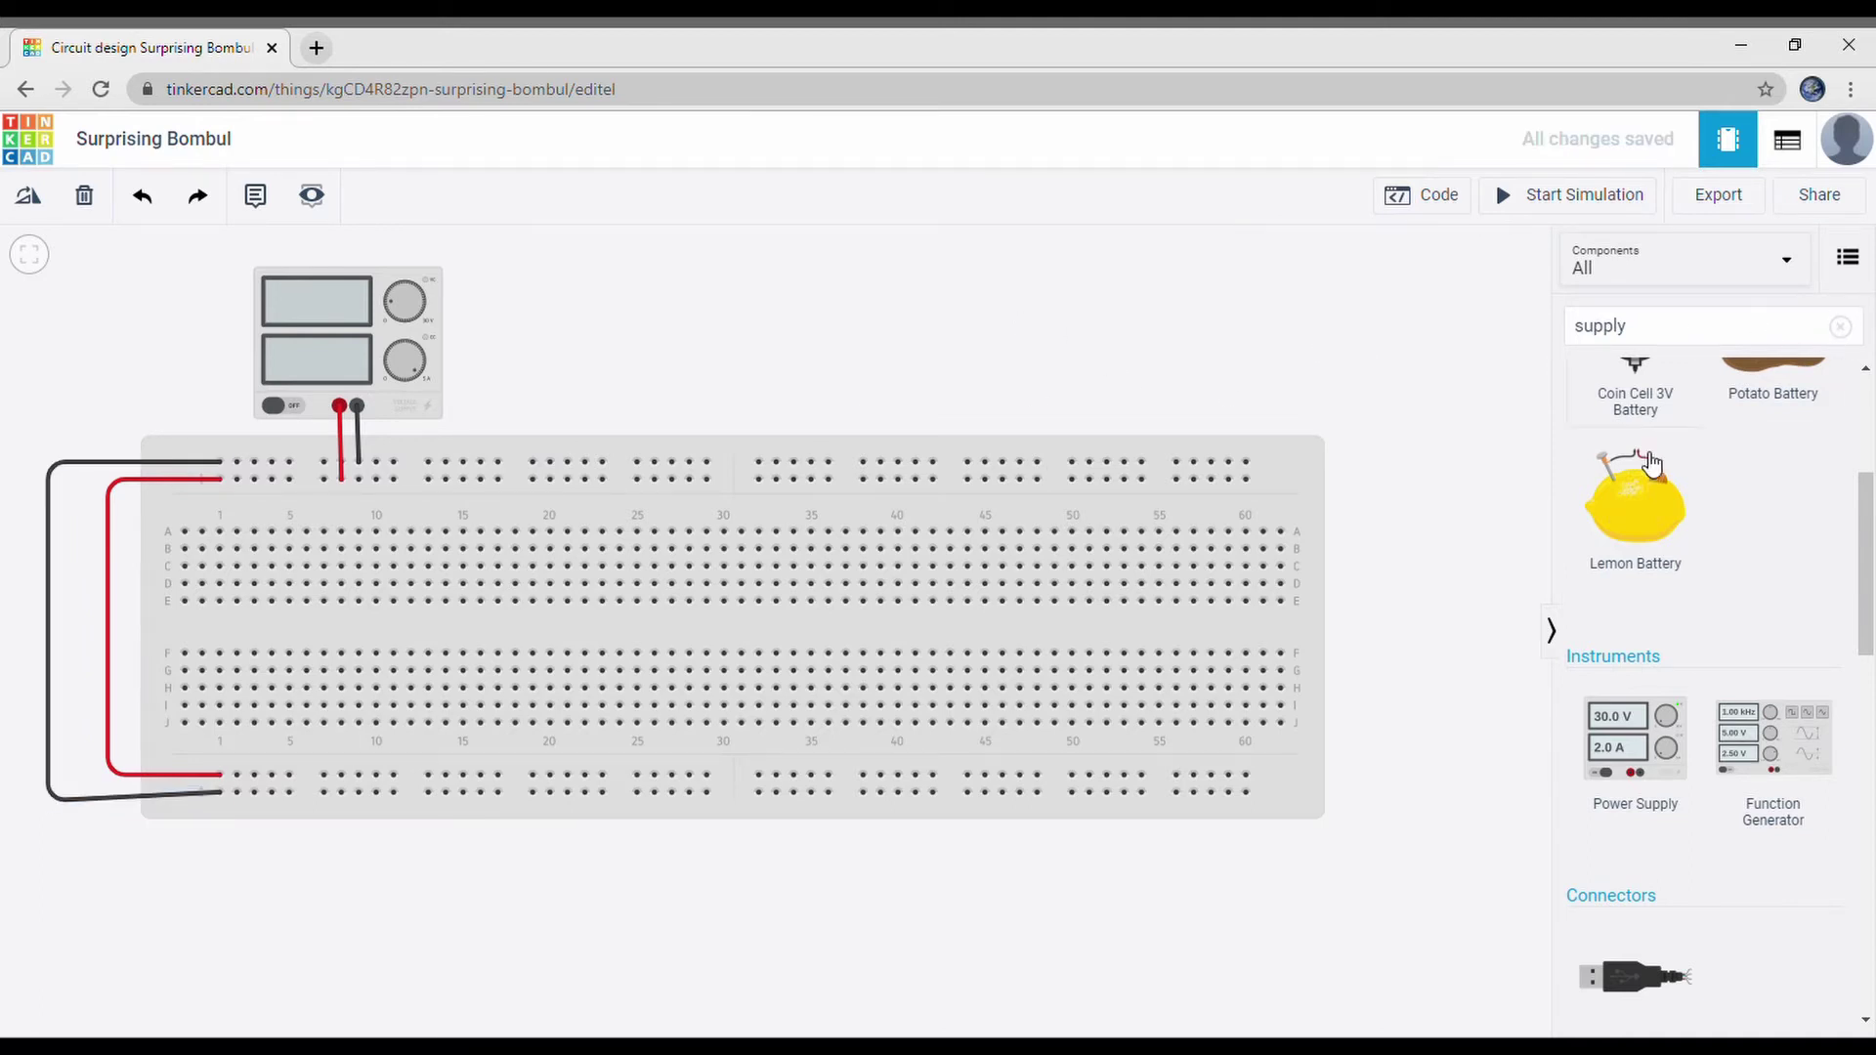
Step: Clear the component search and place a DIP Switch SPST x 4 on the breadboard's upper half at columns 9 to 12
scroll(1666, 469, "up", 4)
left_click(1841, 328)
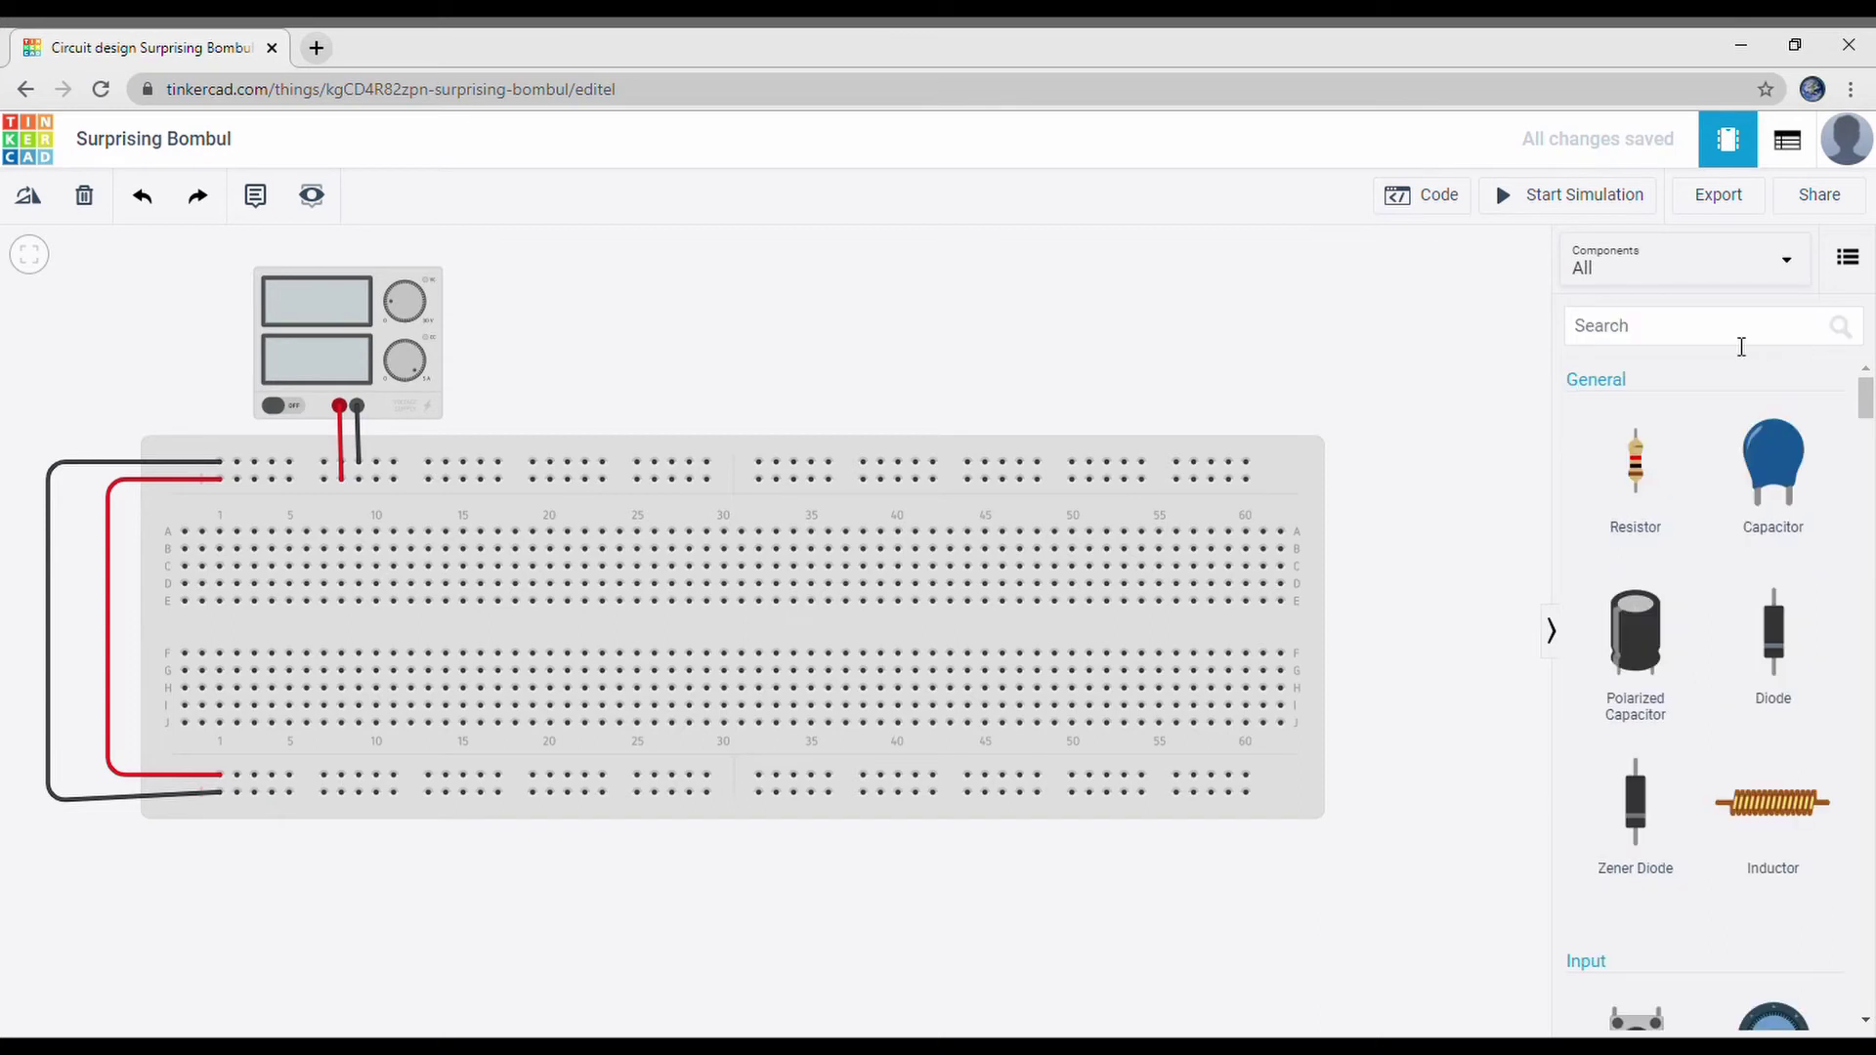
scroll(1735, 683, "down", 3)
scroll(1707, 712, "down", 10)
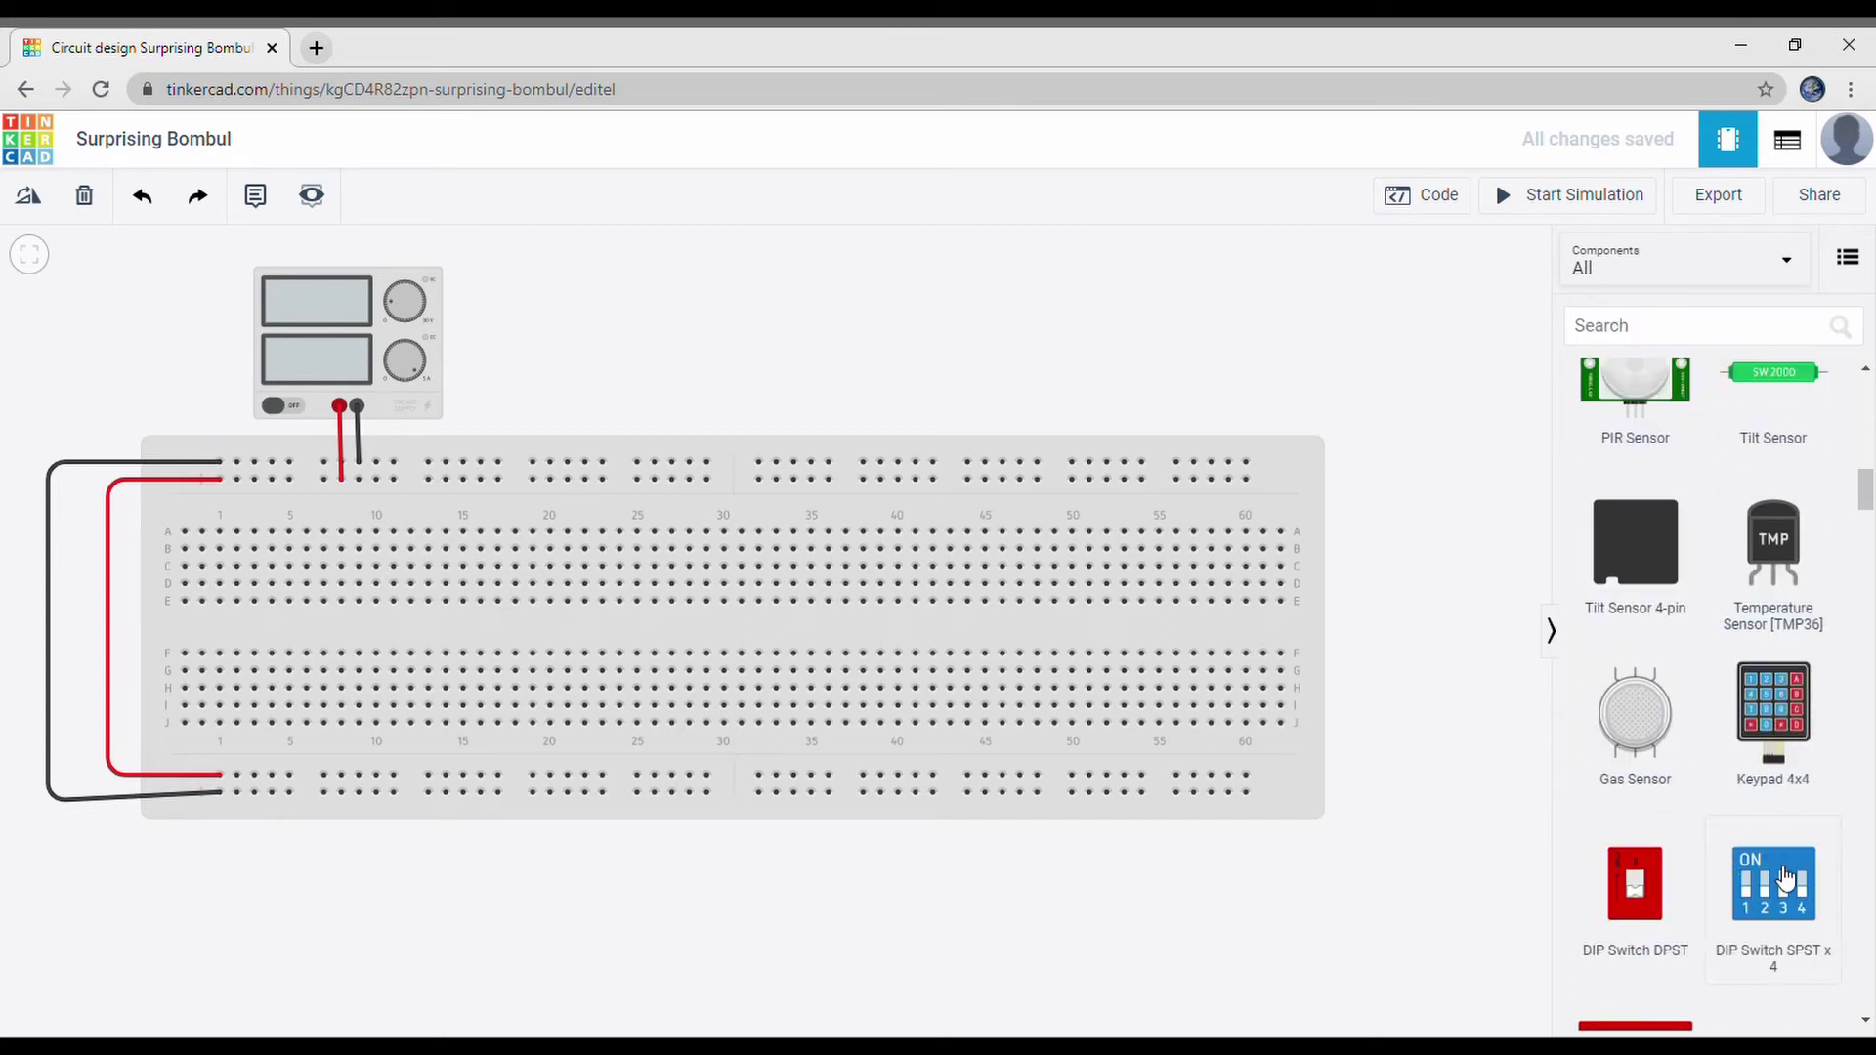
left_click_drag(1796, 899, 469, 674)
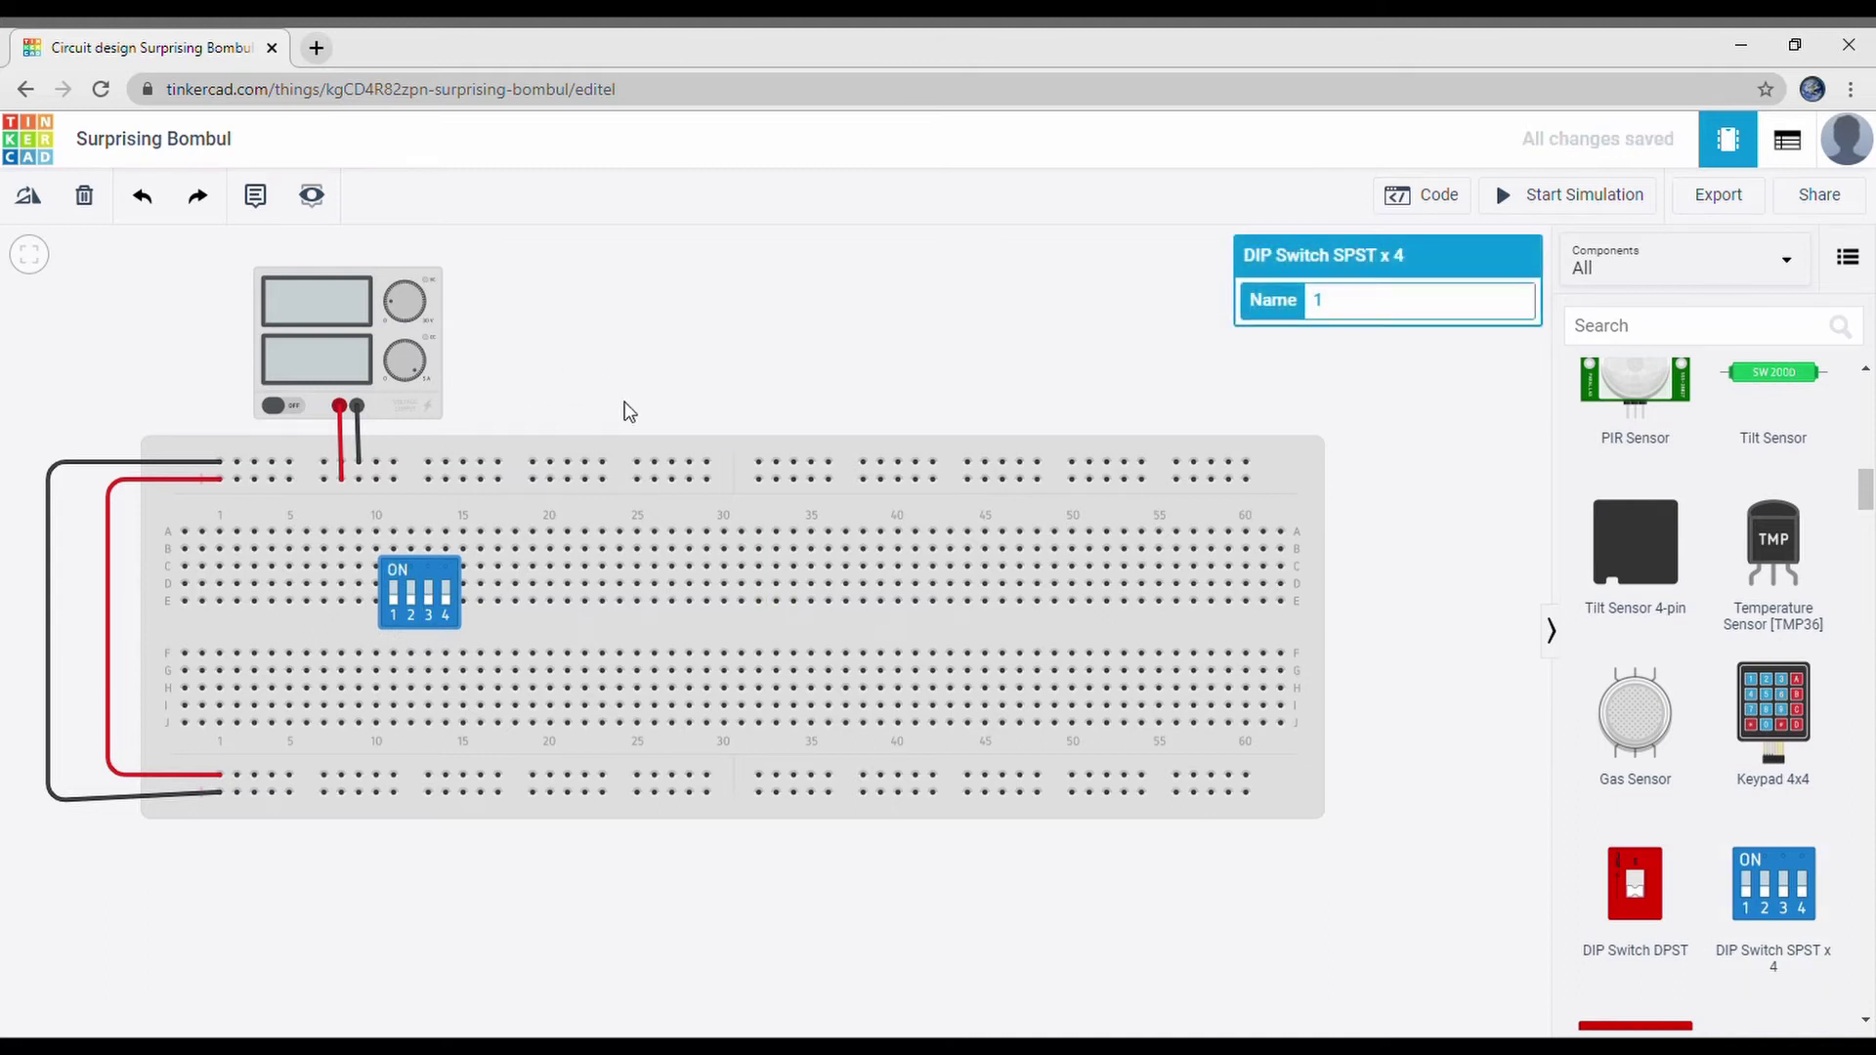
mouse_move(422, 583)
left_mouse_down()
mouse_move(368, 589)
mouse_move(386, 587)
left_mouse_up()
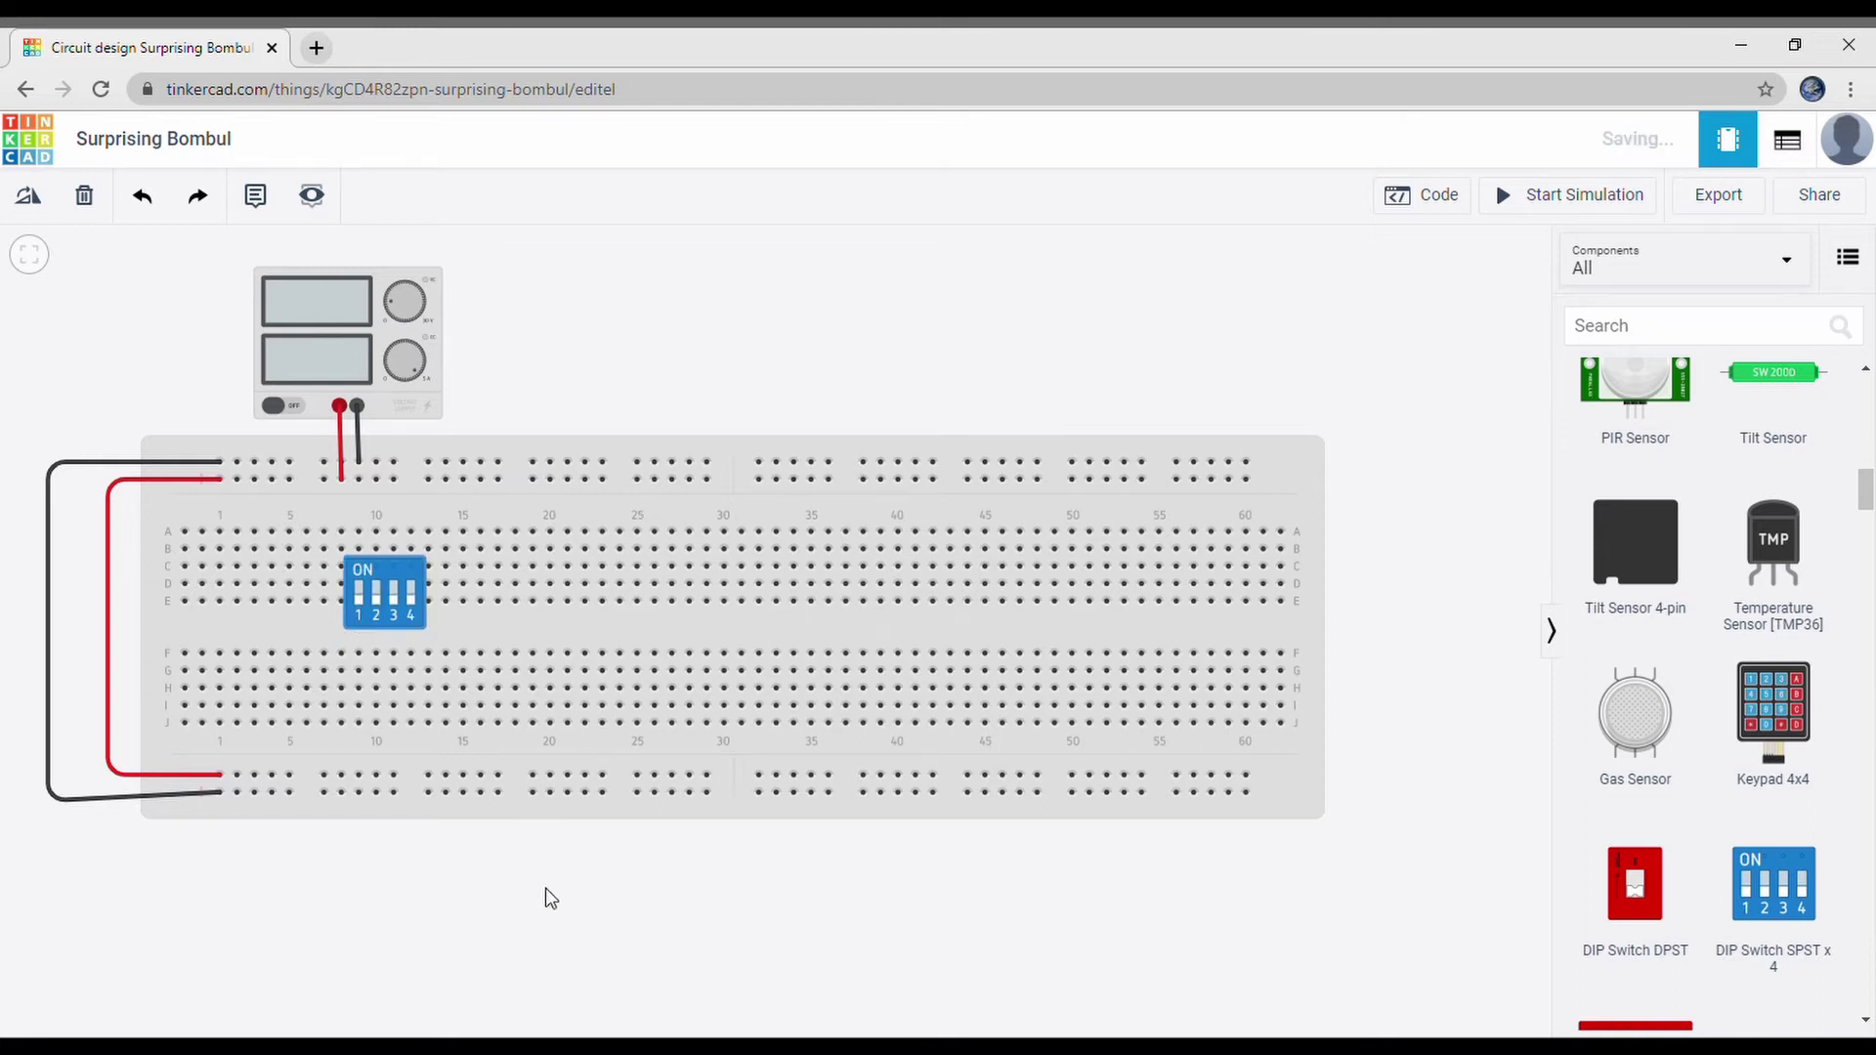
Step: Search the components for "7486" and place the 74HC86 Quad XOR gate across the center gap at columns 16 to 22
left_click(1745, 342)
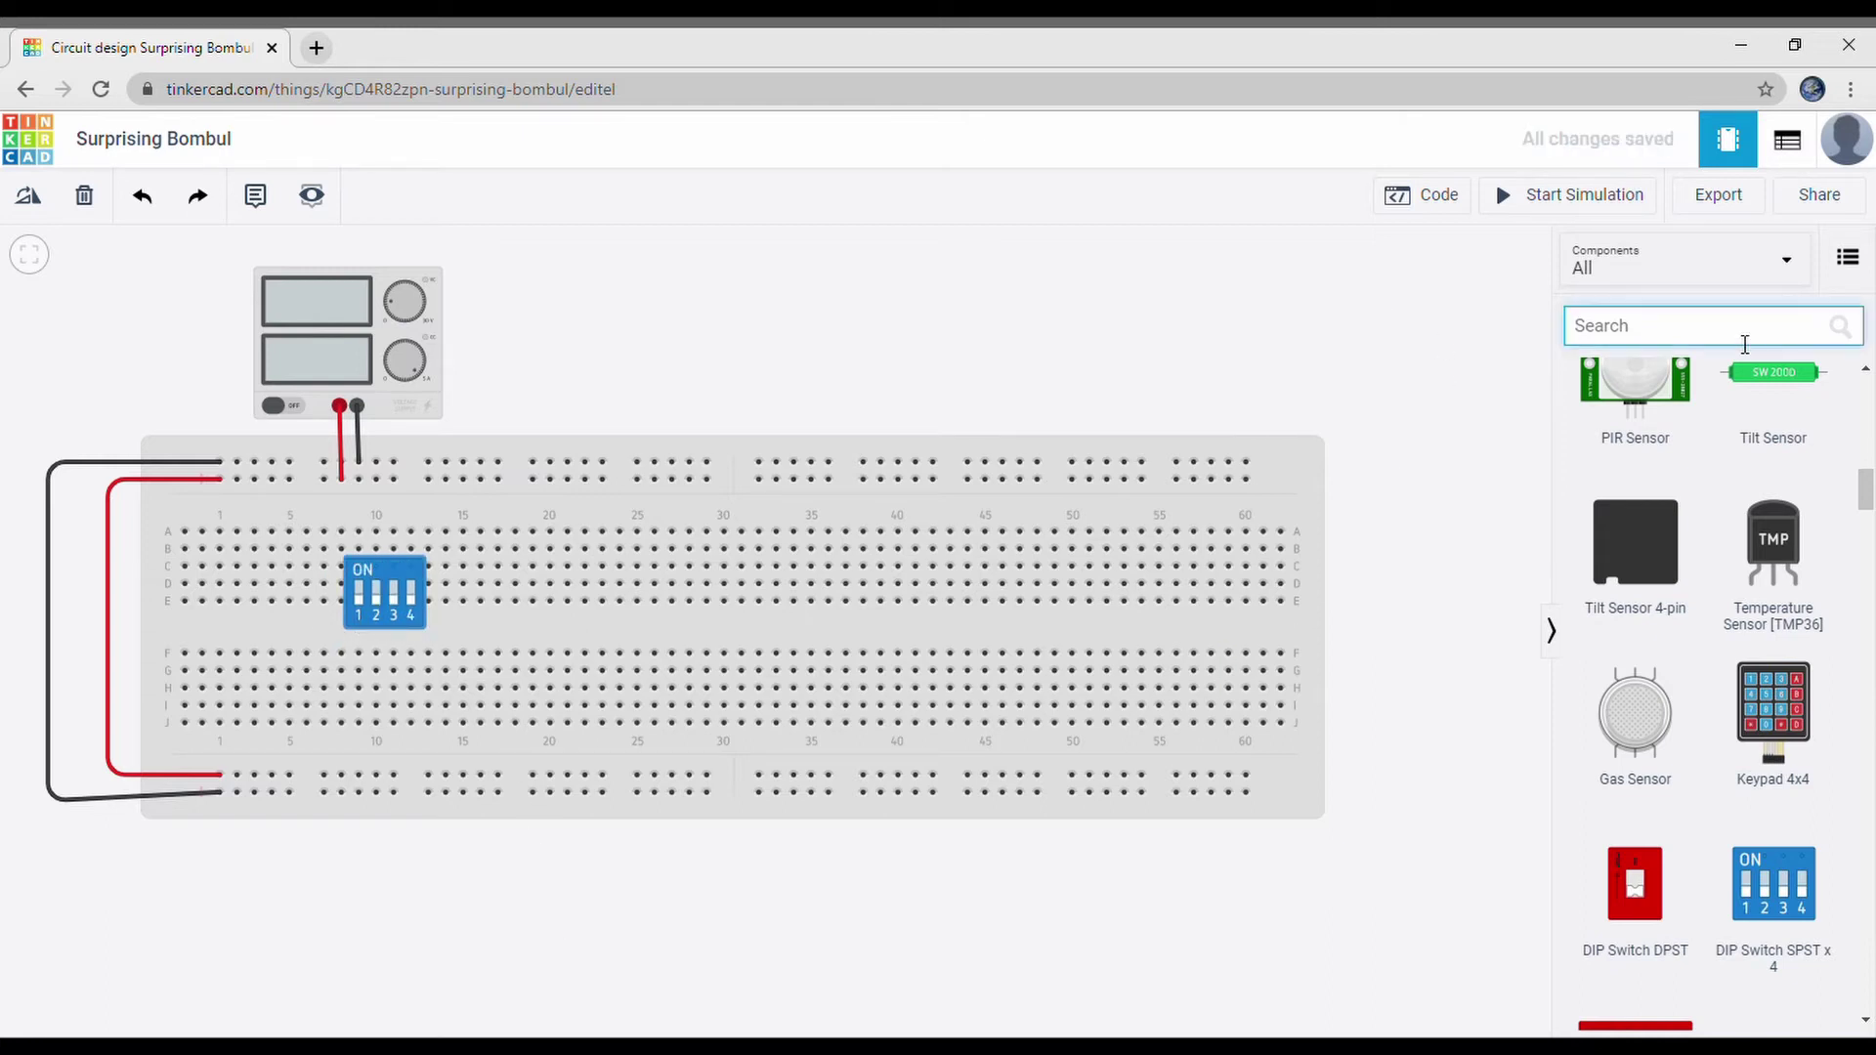
type("7486")
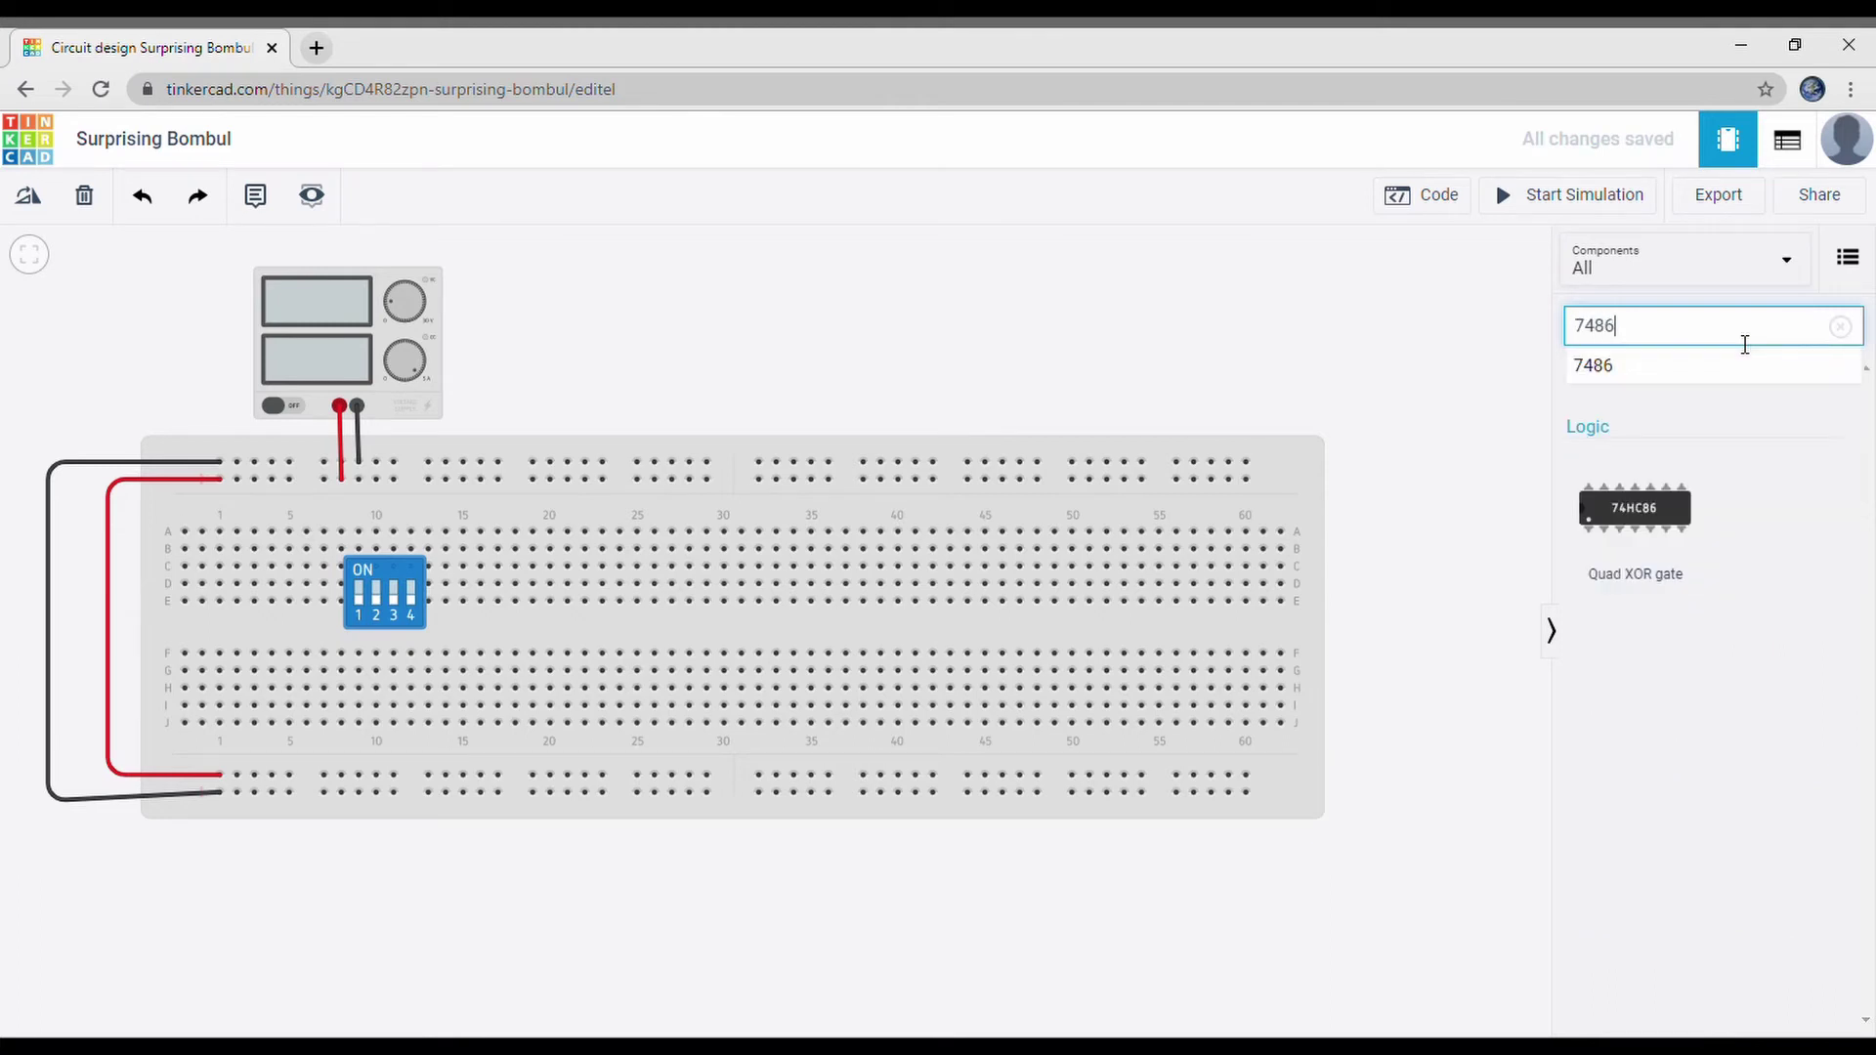
left_click(1722, 370)
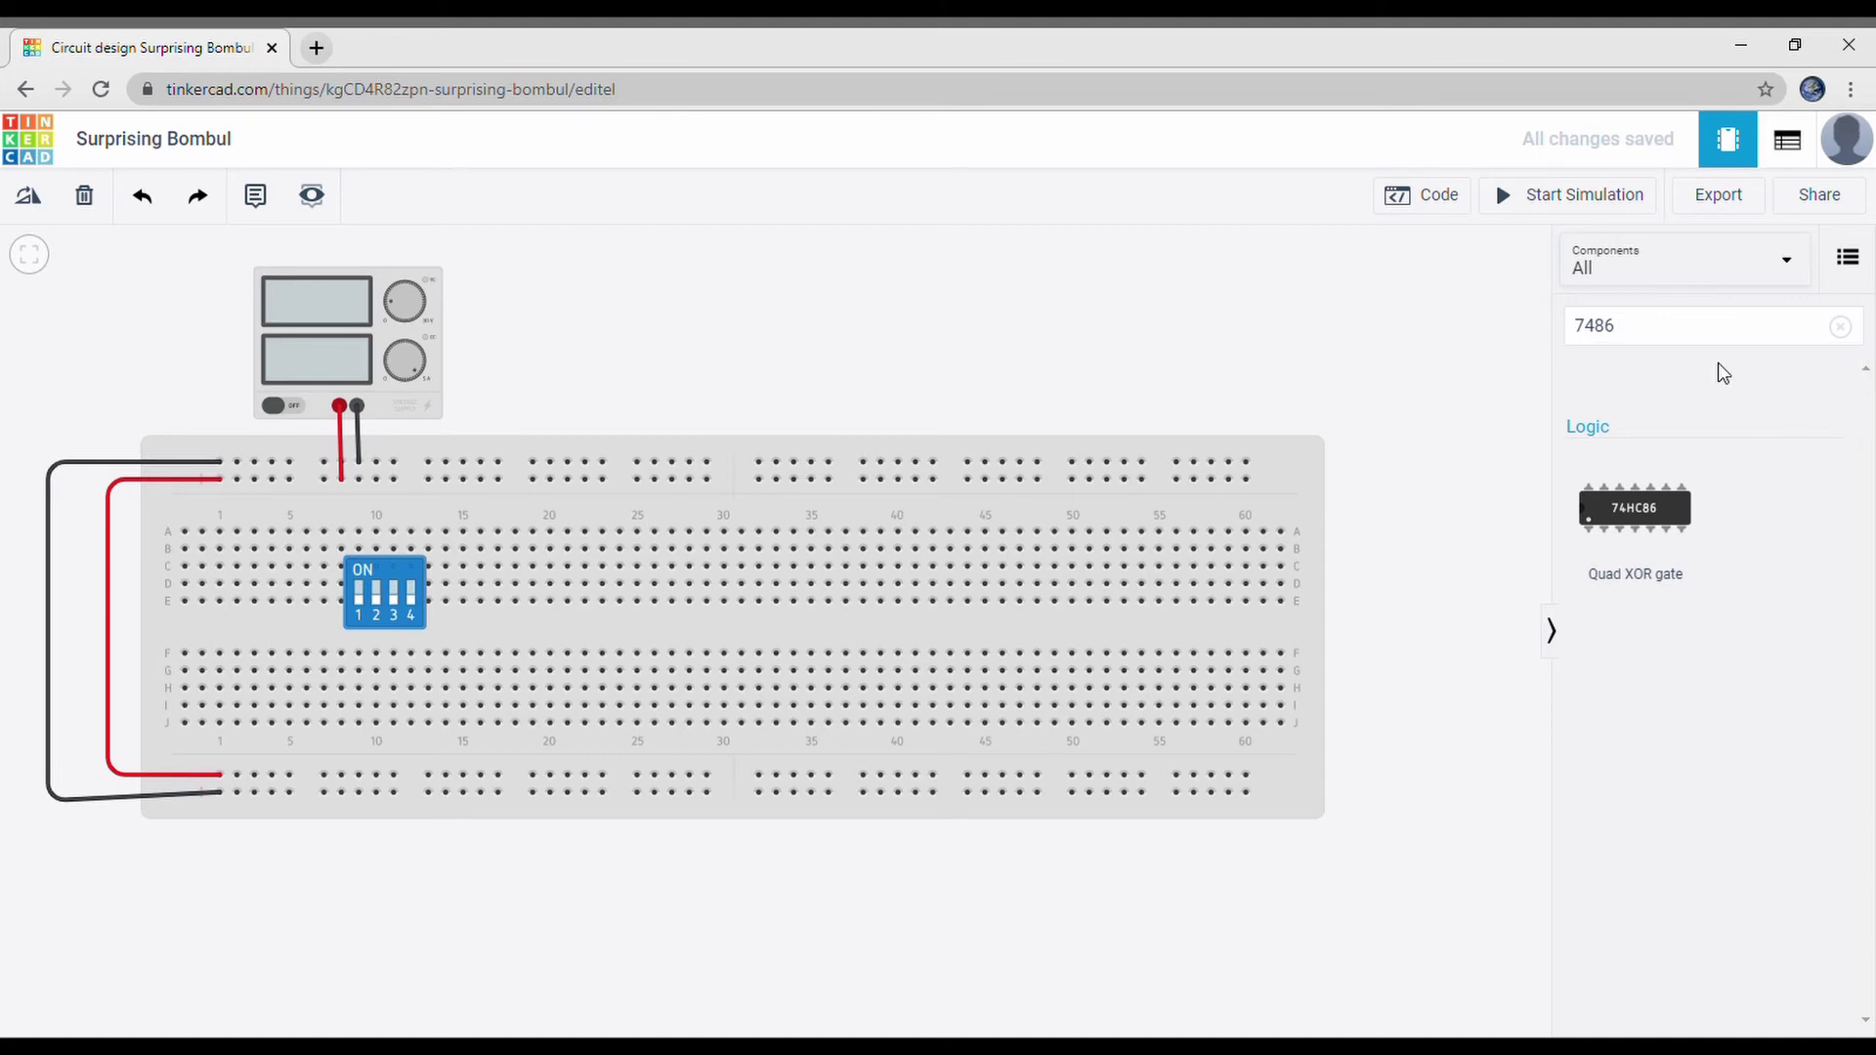
left_click_drag(972, 549, 561, 635)
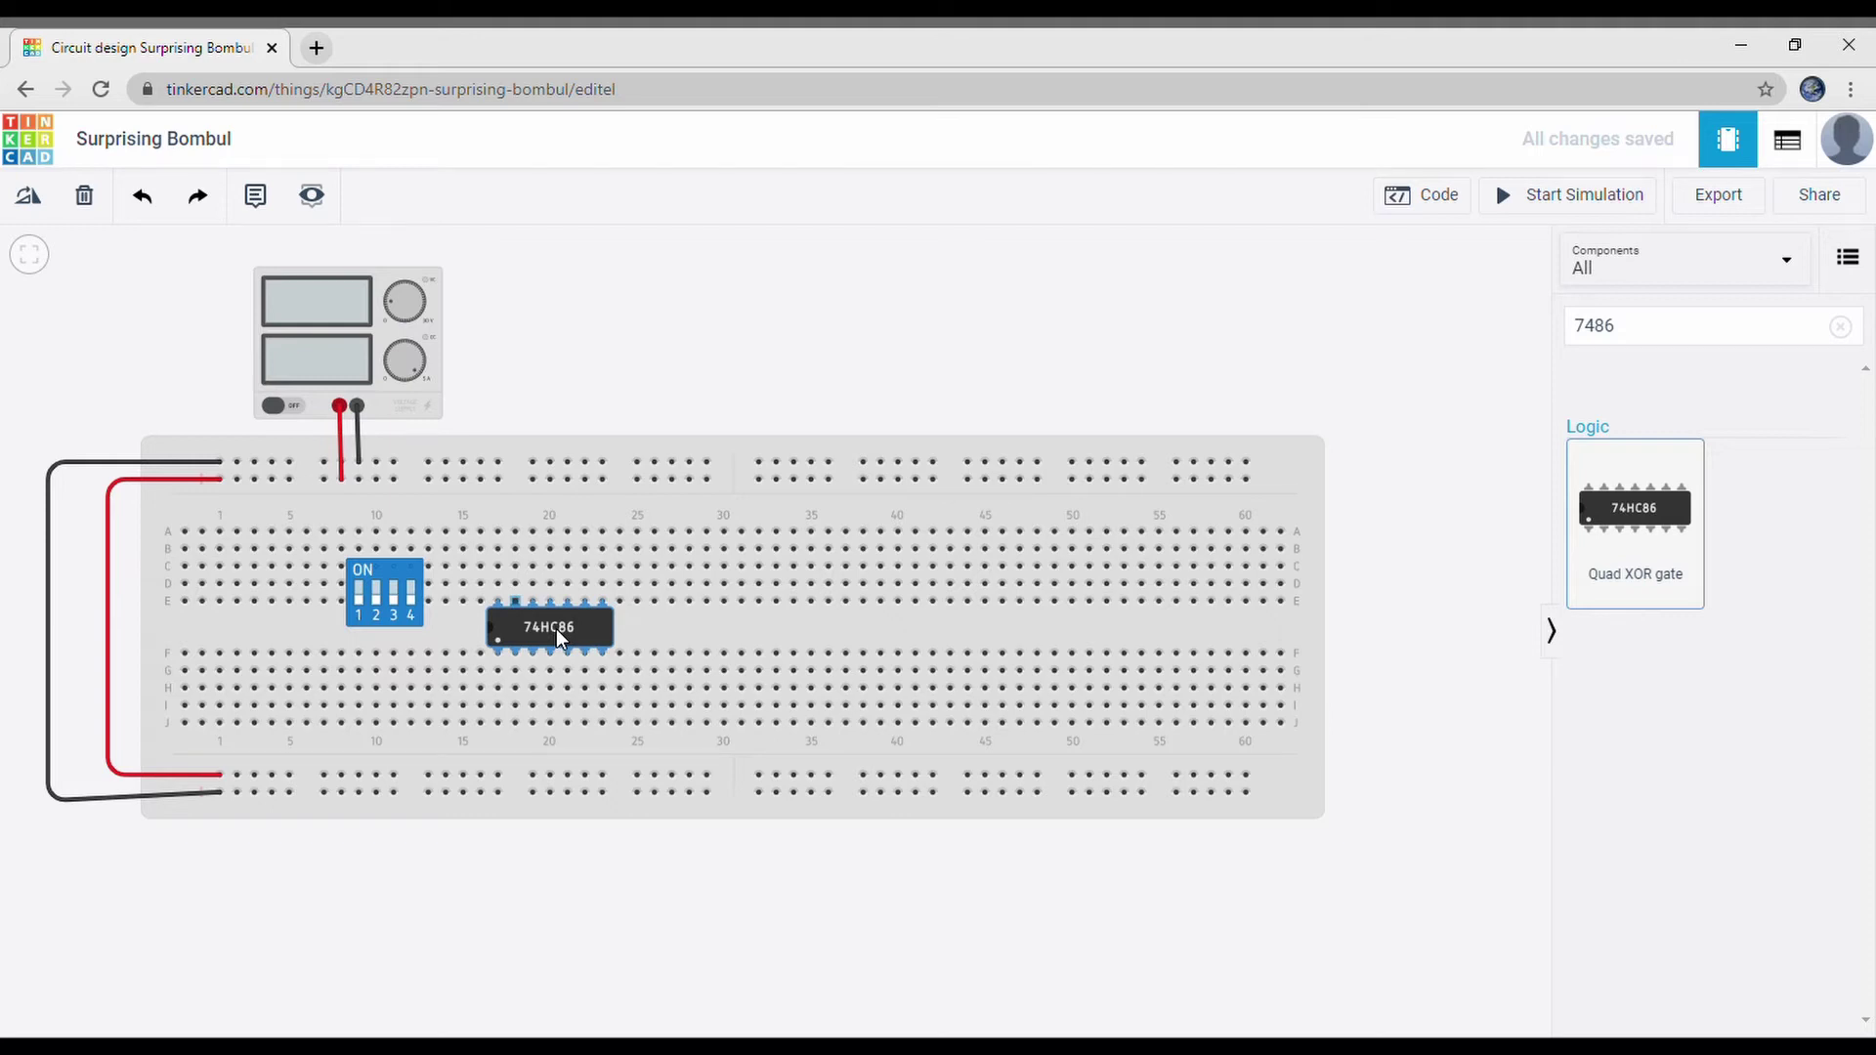
mouse_move(555, 629)
left_mouse_down()
mouse_move(560, 577)
mouse_move(549, 645)
mouse_move(537, 629)
left_mouse_up()
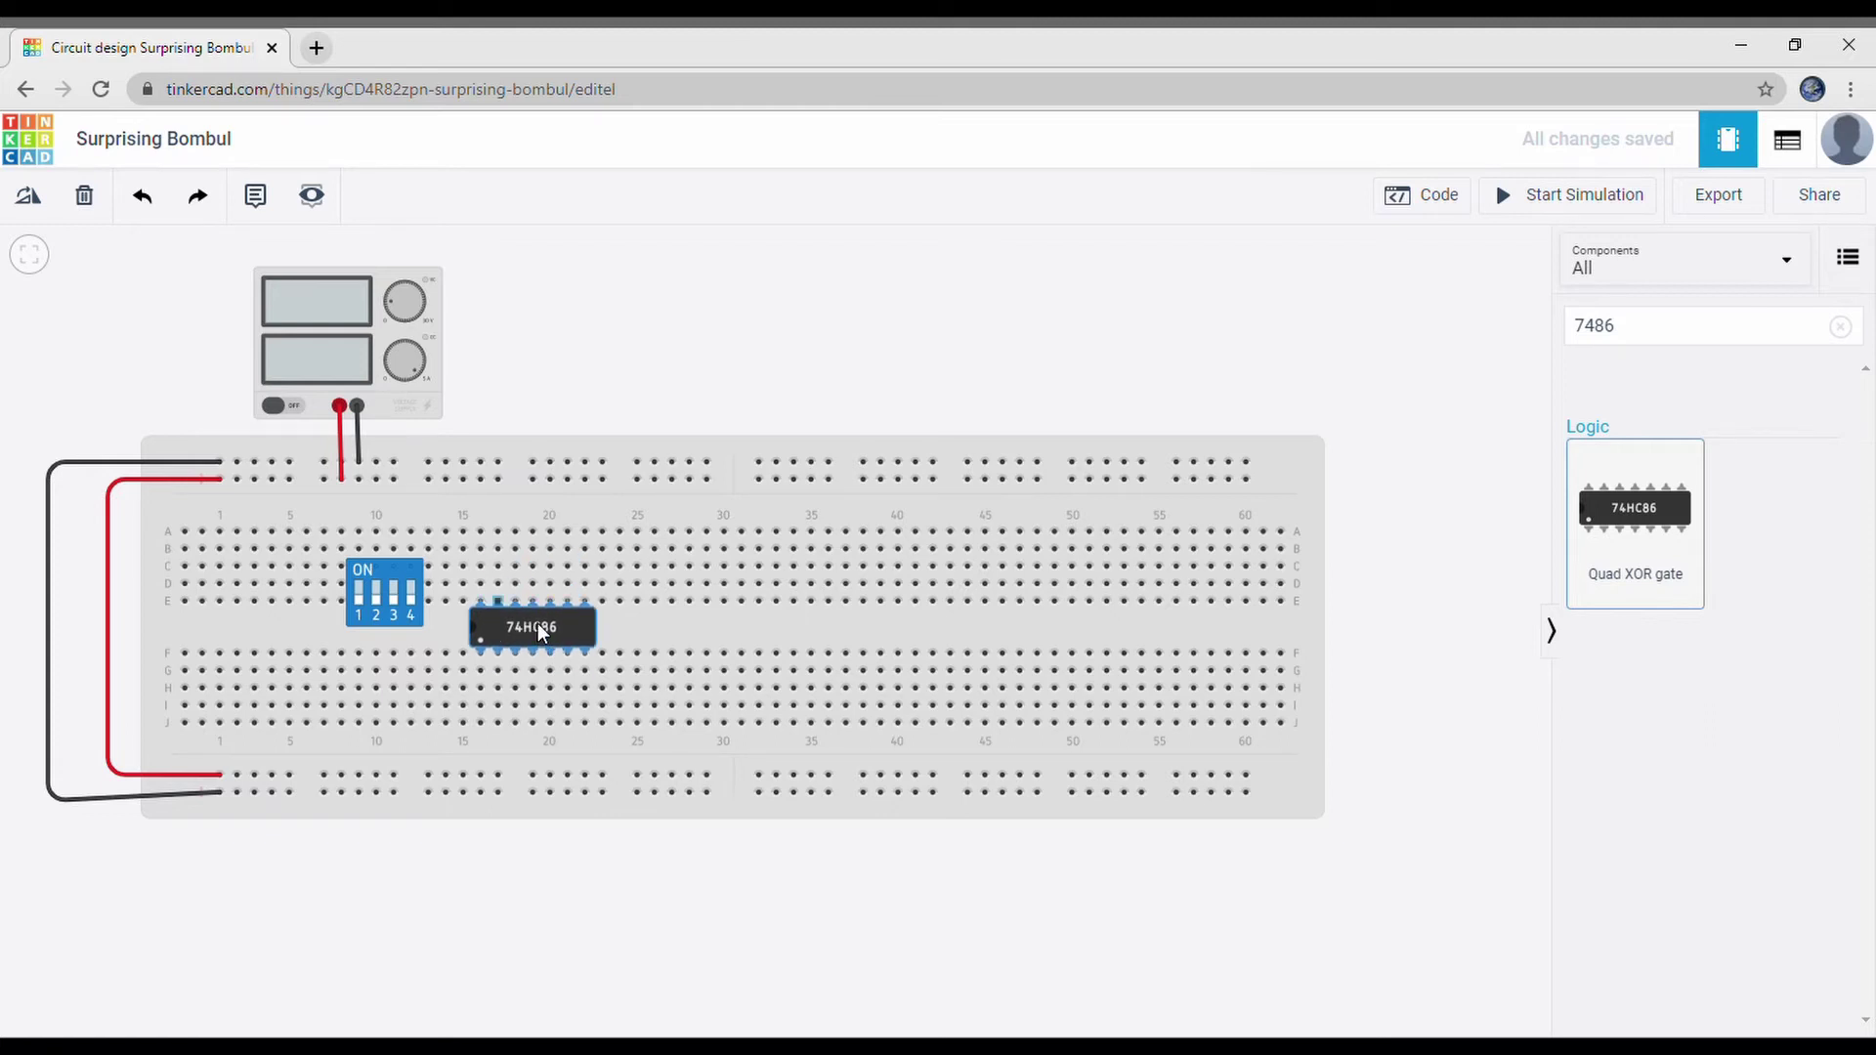
left_click(907, 316)
Step: Search the components for "7408" and place the 74HC08 Quad AND gate across the center gap at columns 37 to 43
left_click(1748, 342)
key("BackSpace")
key("BackSpace")
key("BackSpace")
key("BackSpace")
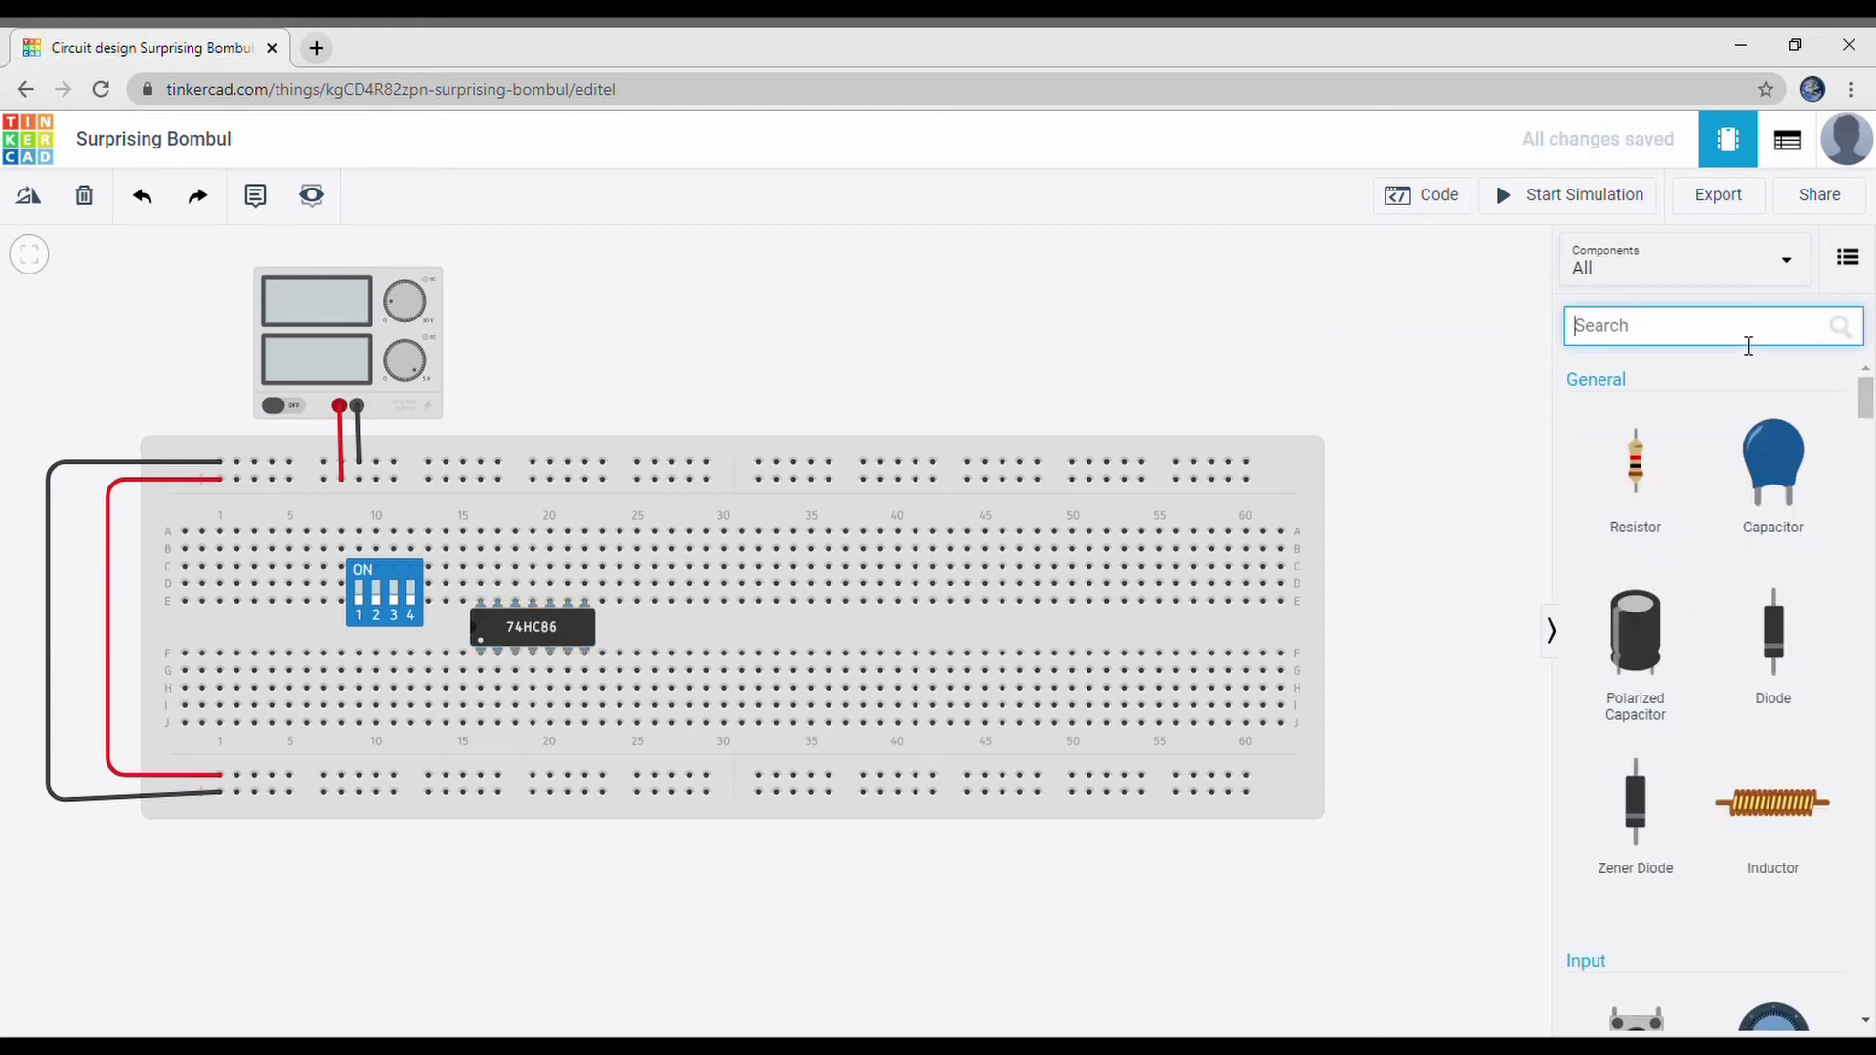
type("7408")
left_click(1723, 380)
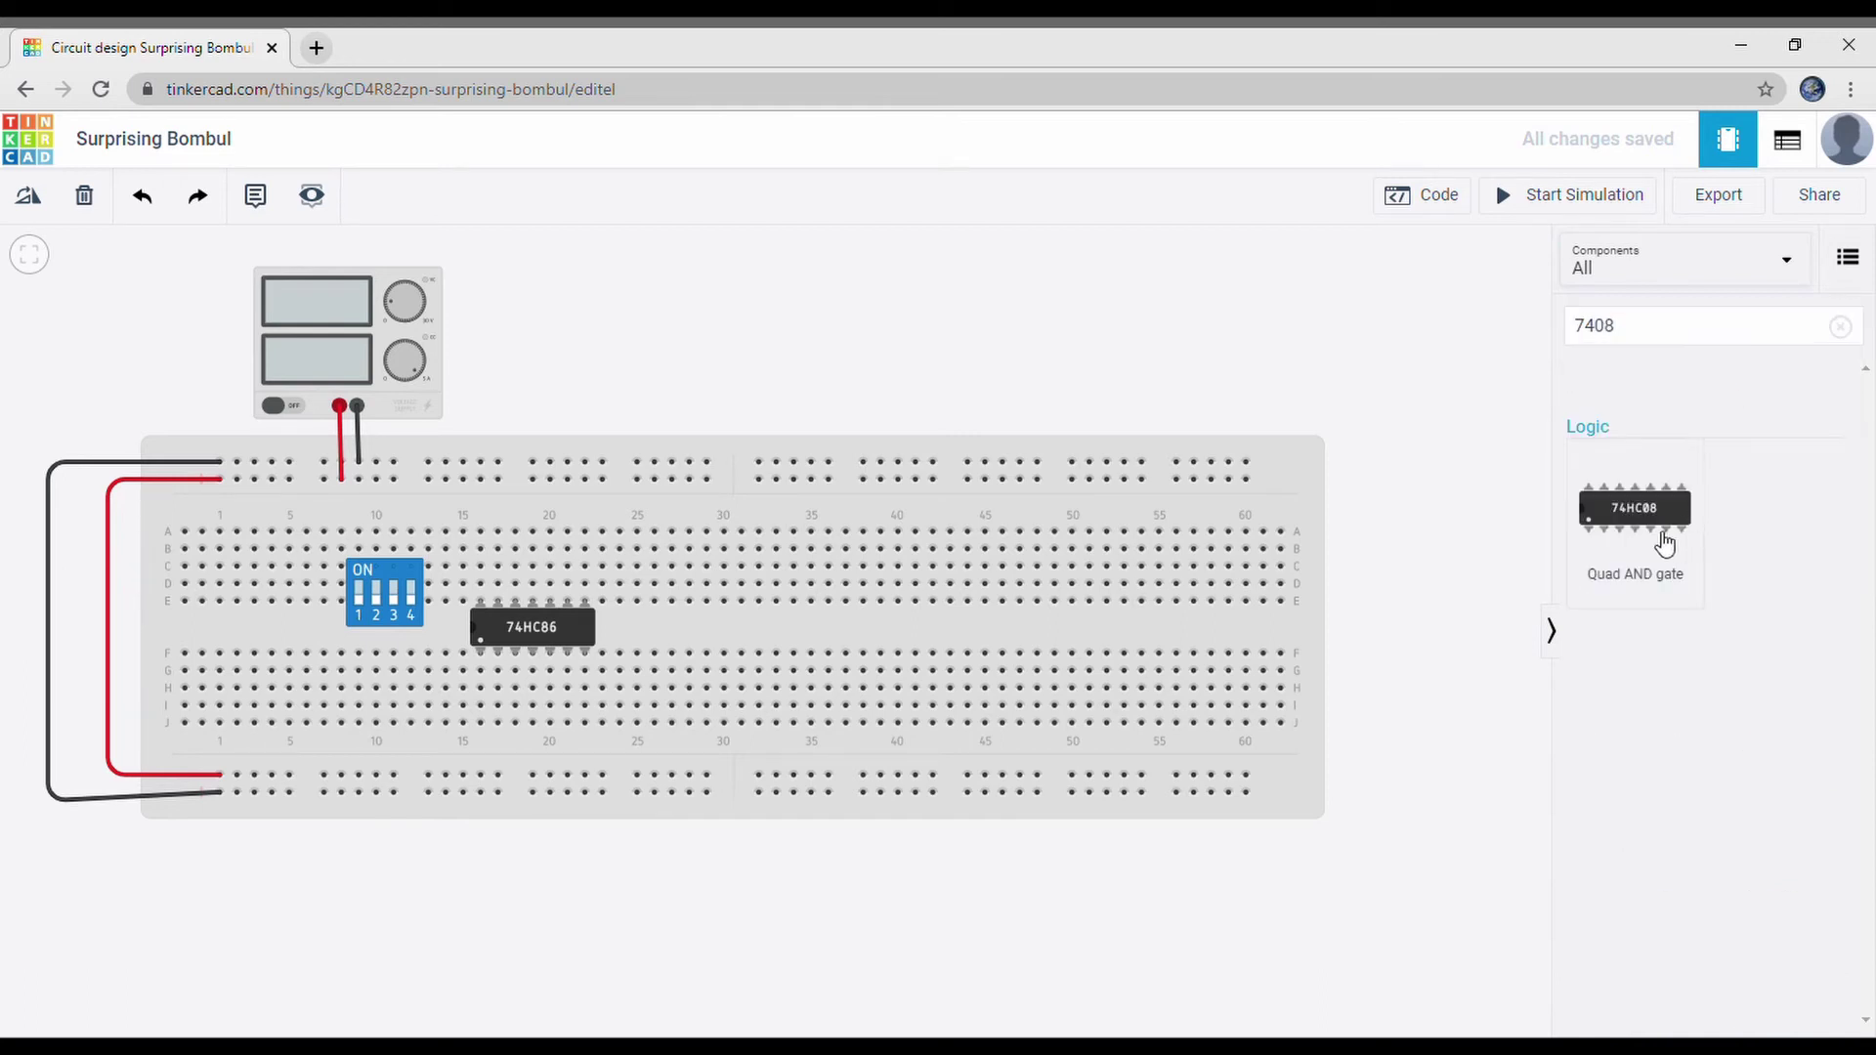
left_click_drag(1663, 544, 910, 633)
Step: Search for "7404" and place the 74HC04 Hex Inverter across the center gap just before the AND gate, at columns 29 to 35
left_click(1774, 344)
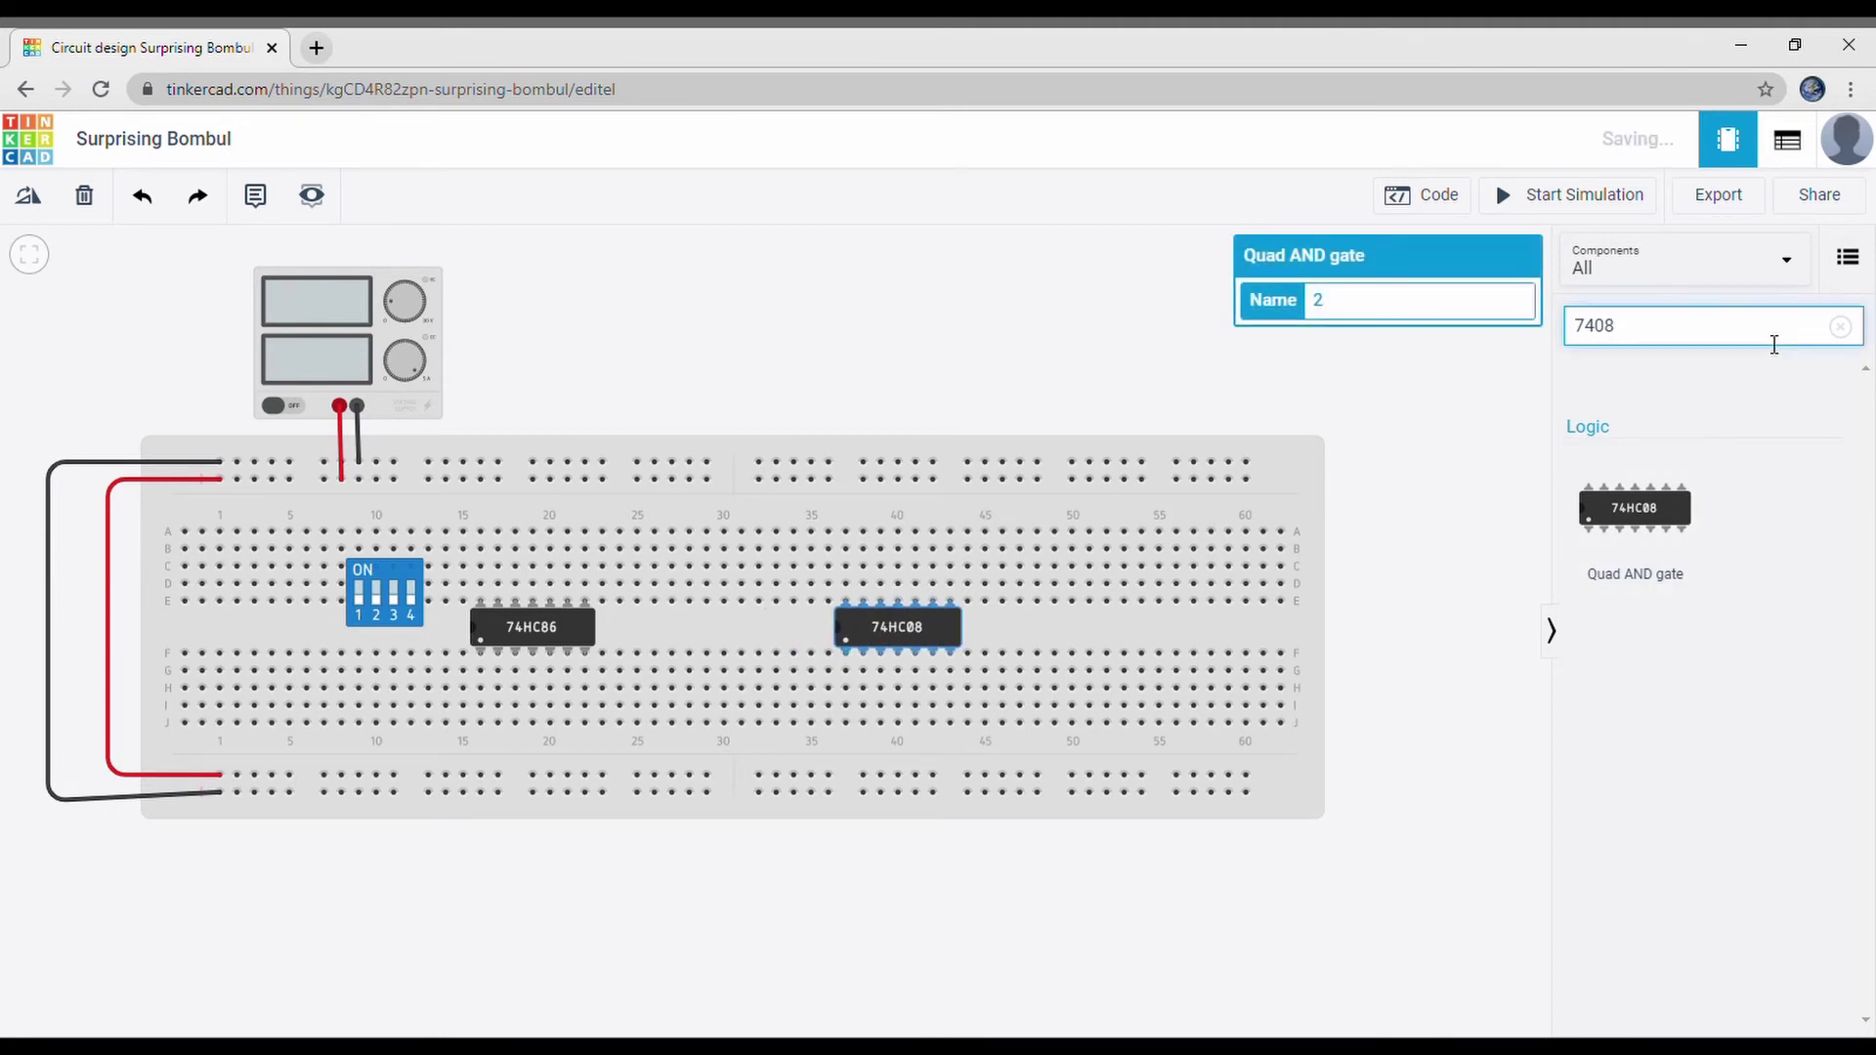
key("BackSpace")
type("4")
left_click_drag(1693, 492, 771, 636)
Step: Search for "7432" and place the 74HC32 Quad OR gate across the center gap after the AND gate, at columns 46 to 52
left_click(1712, 337)
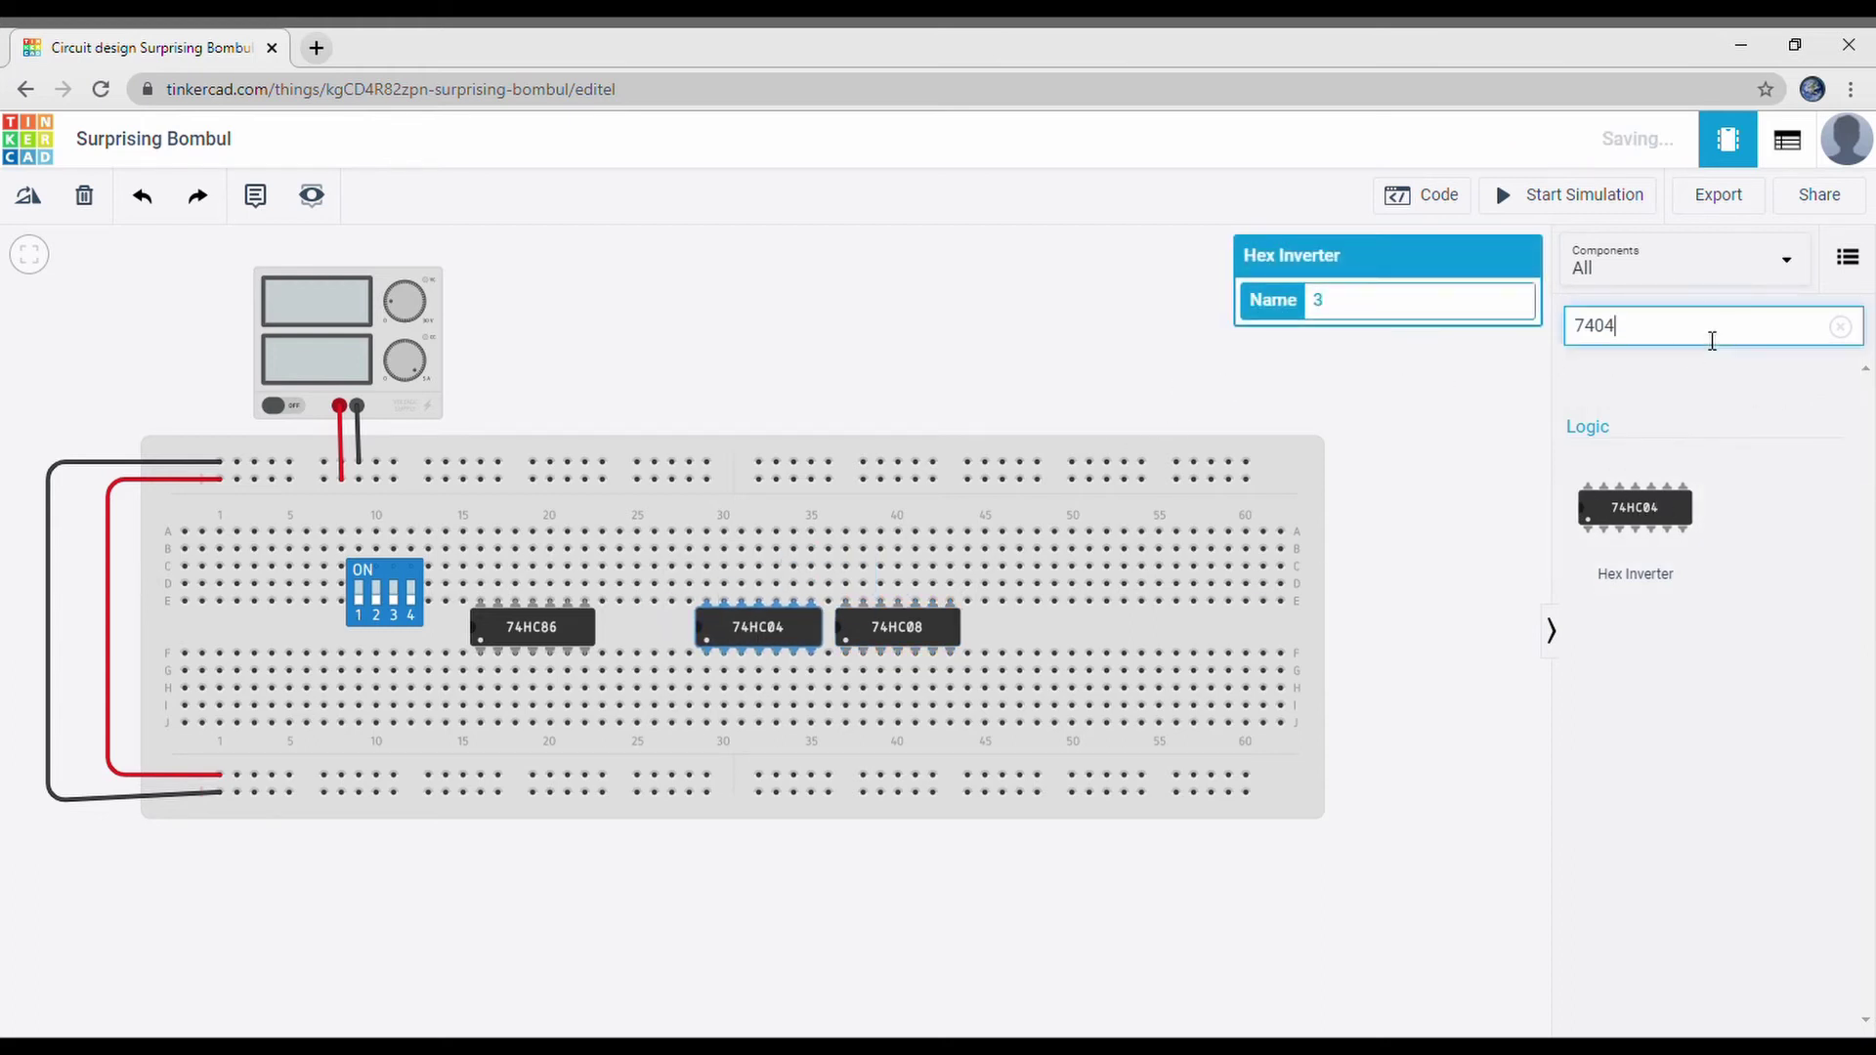
key("BackSpace")
key("BackSpace")
type("32")
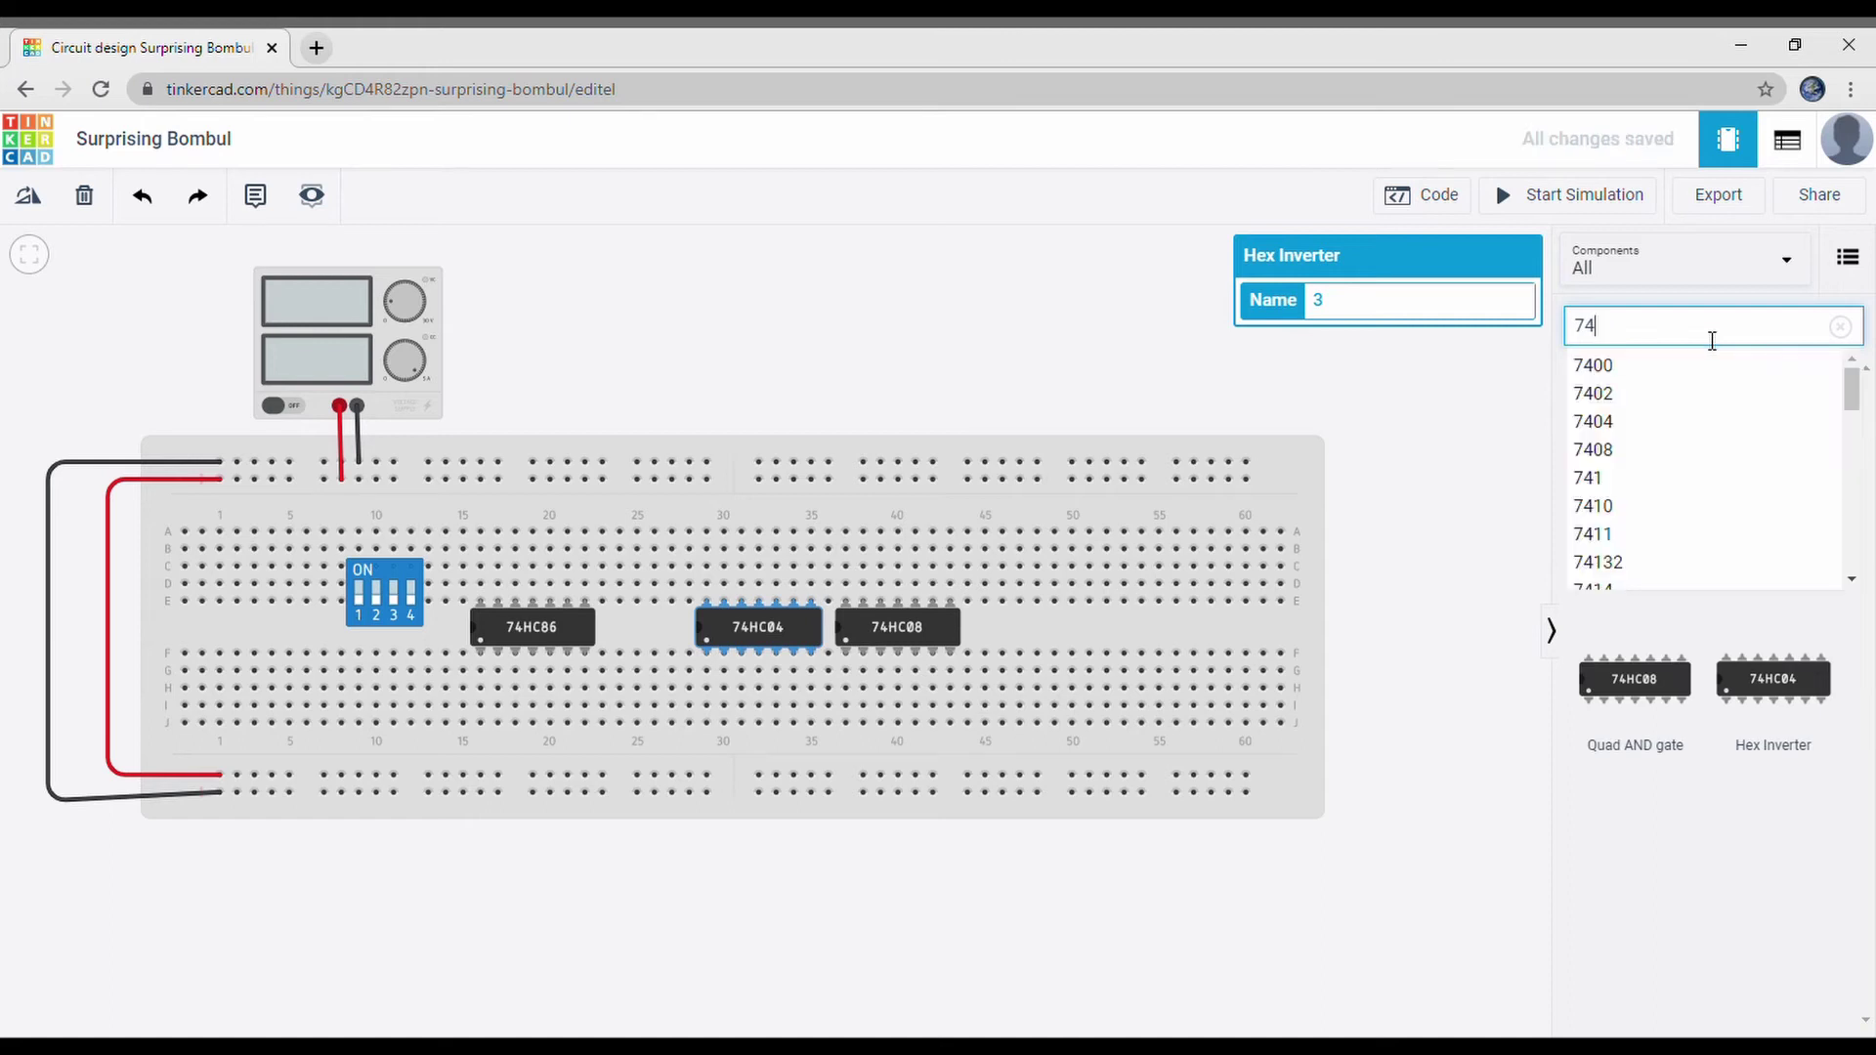
left_click_drag(1647, 536, 1055, 637)
Step: Search the components for "led" and place one LED after the 74HC32 at column 55 and another after the 74HC86 at column 25
left_click(1784, 342)
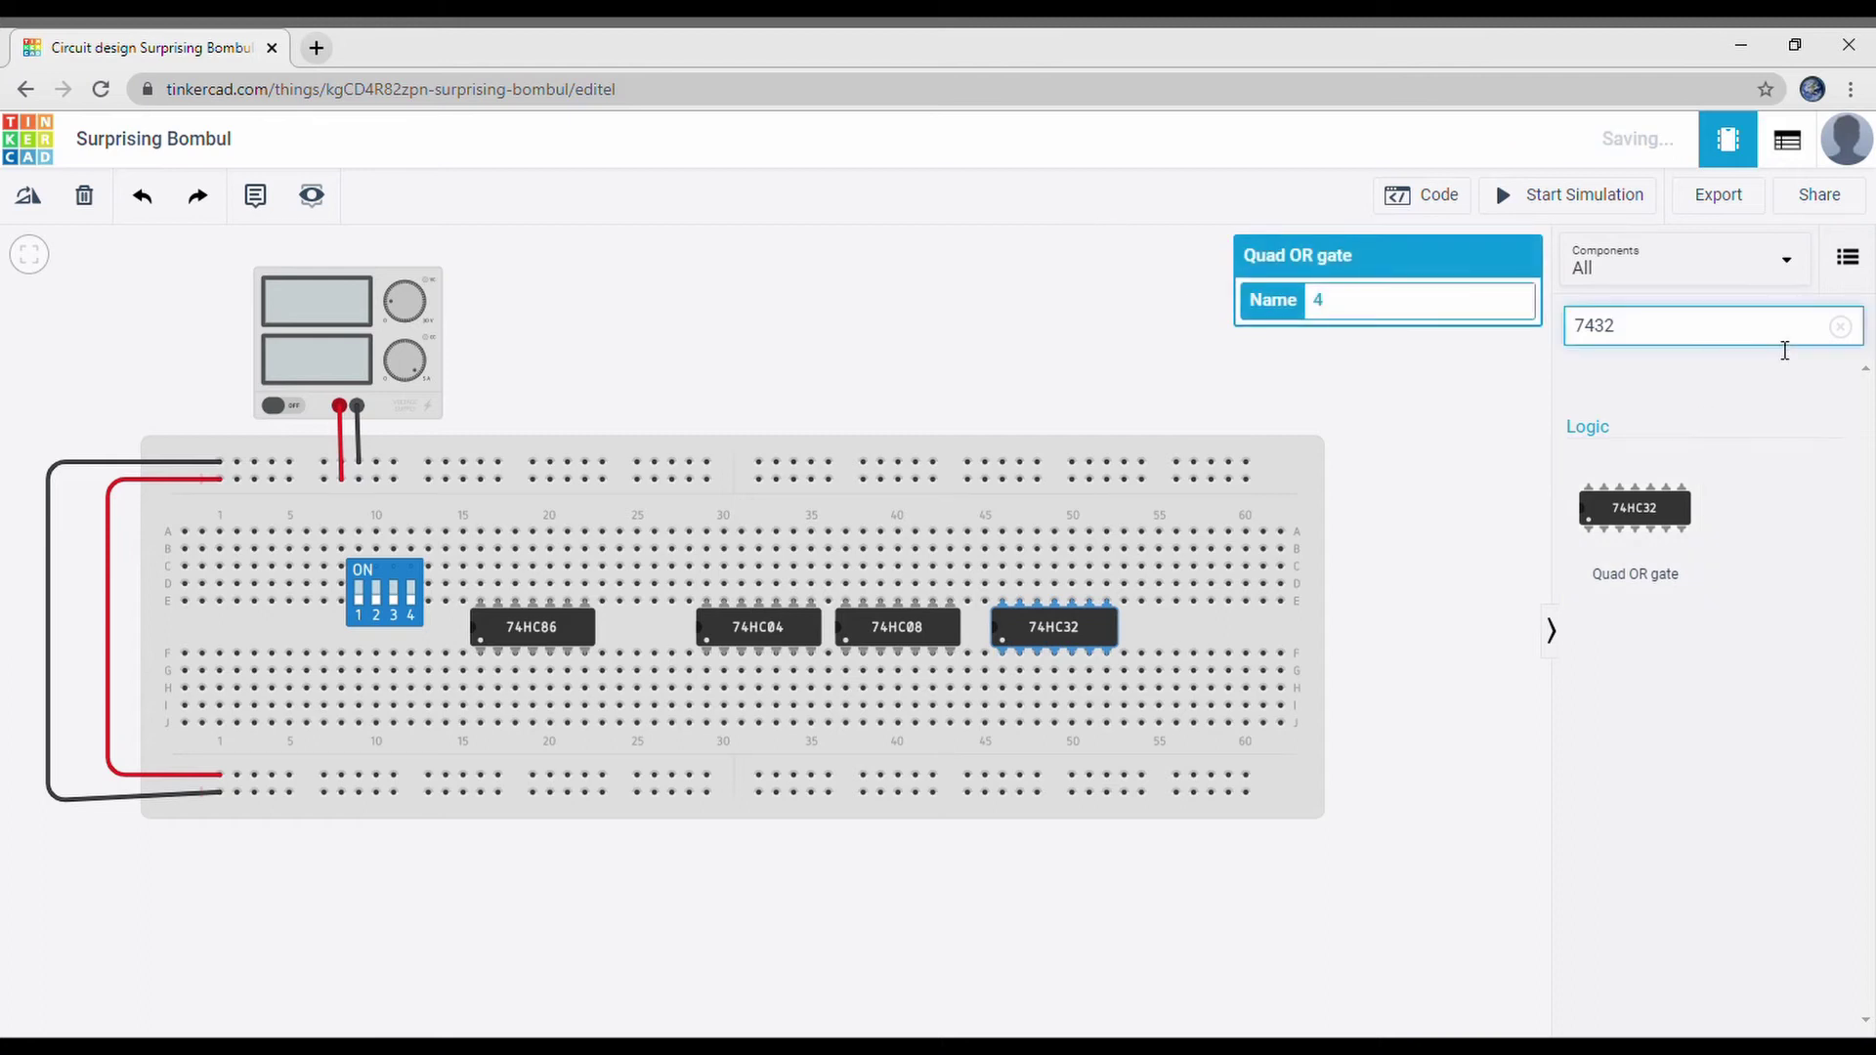
key("ctrl+a")
key("BackSpace")
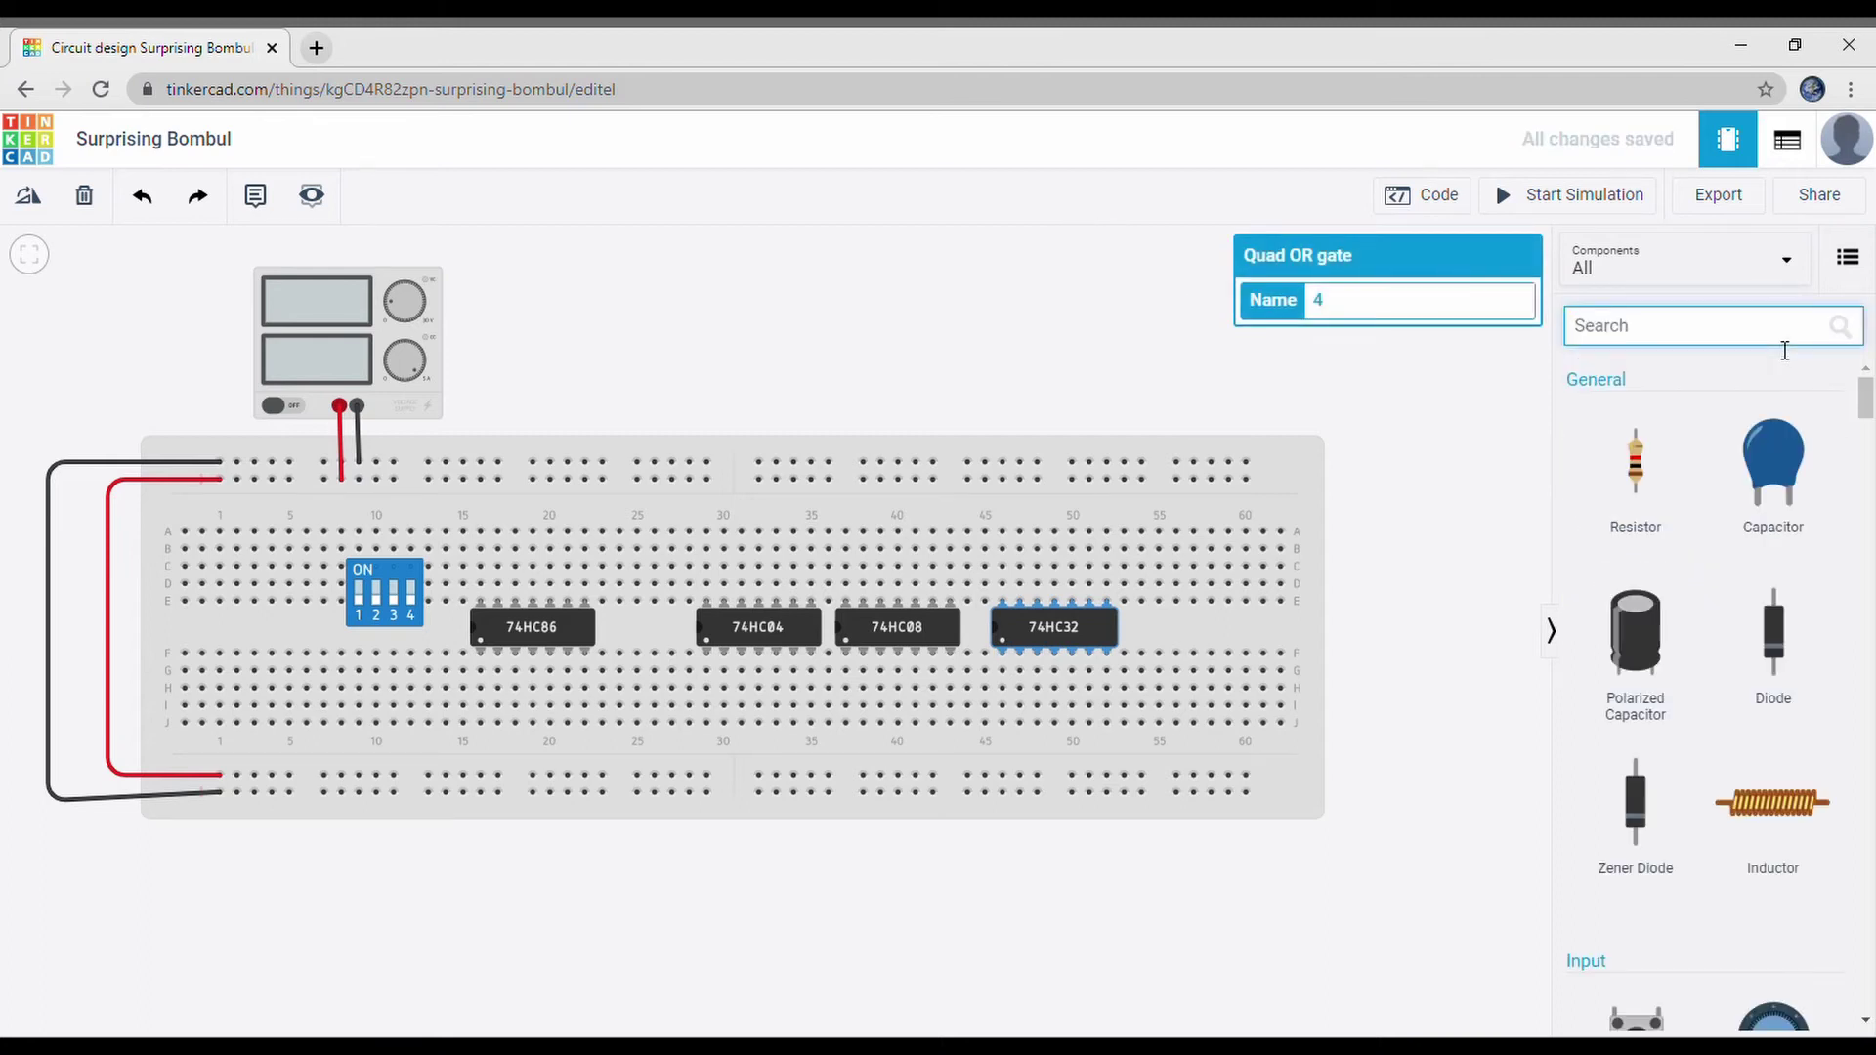
scroll(1707, 674, "down", 7)
scroll(1710, 686, "down", 8)
scroll(1710, 687, "up", 5)
scroll(1710, 687, "up", 5)
type("led")
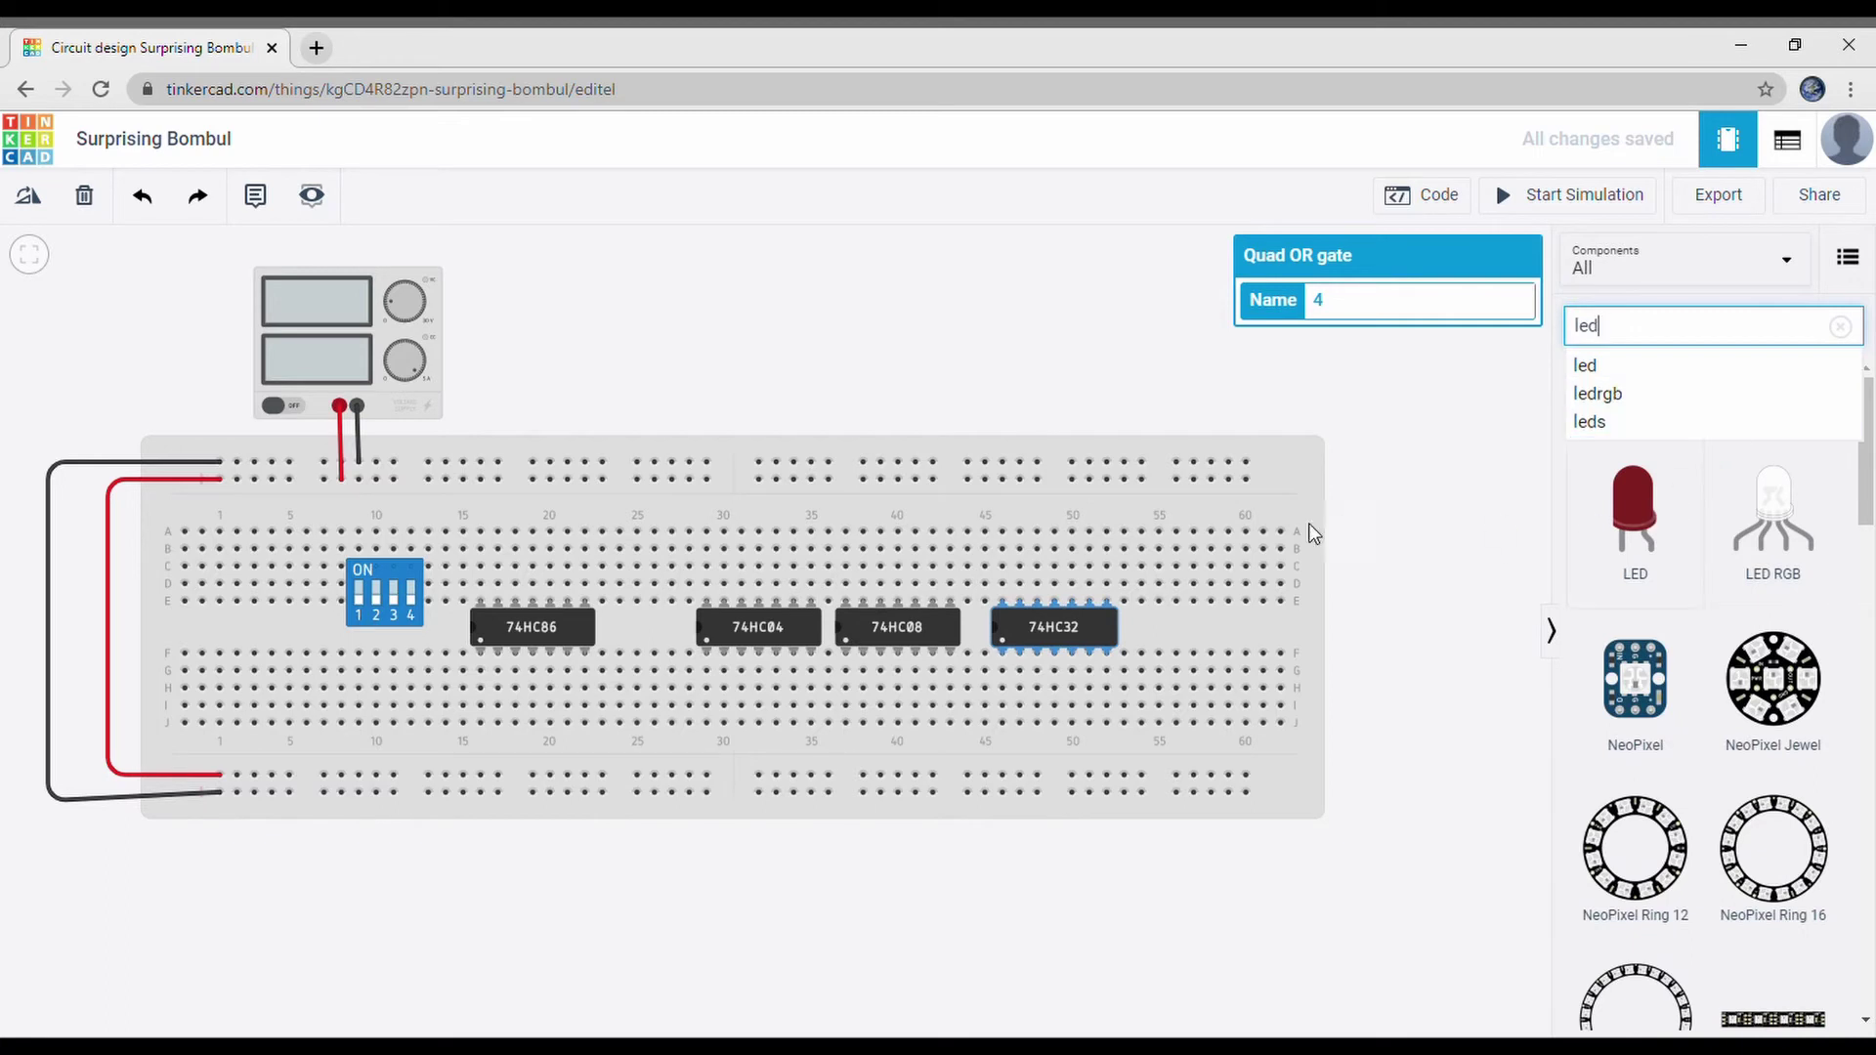
left_click_drag(1634, 513, 1179, 580)
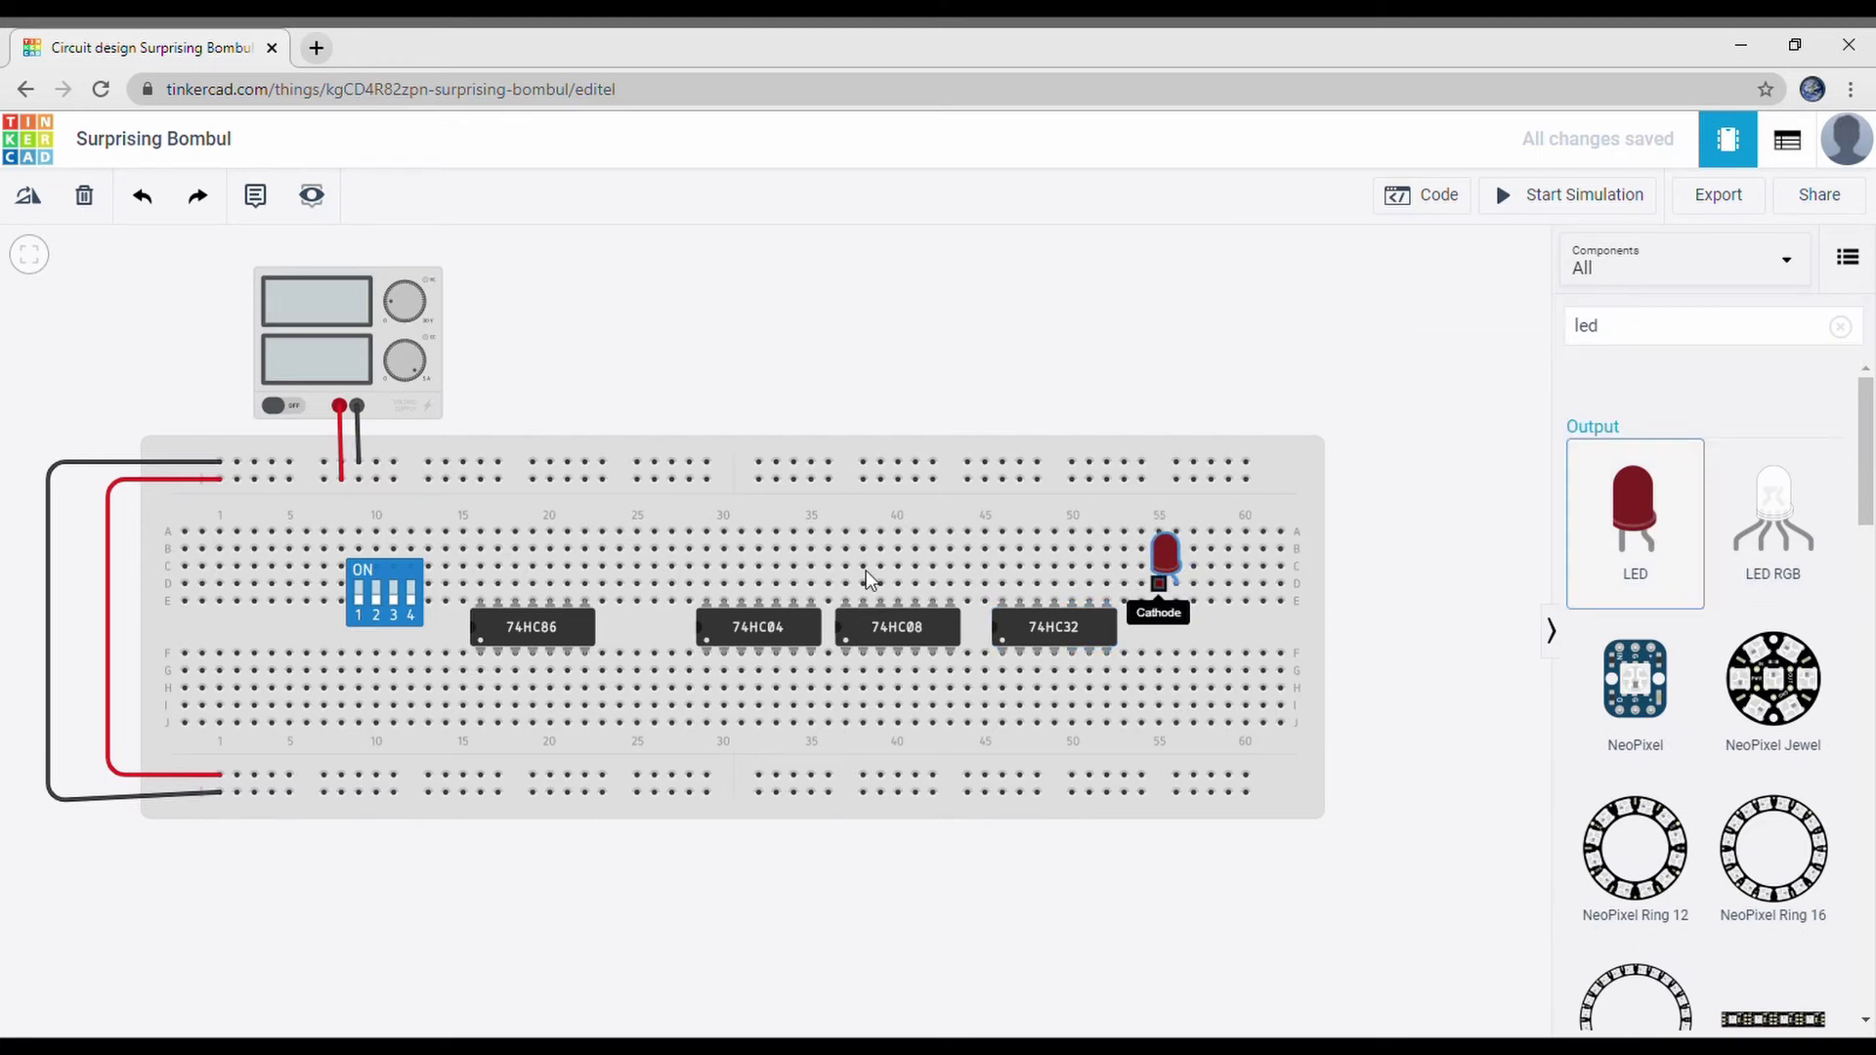
left_click_drag(1645, 505, 649, 575)
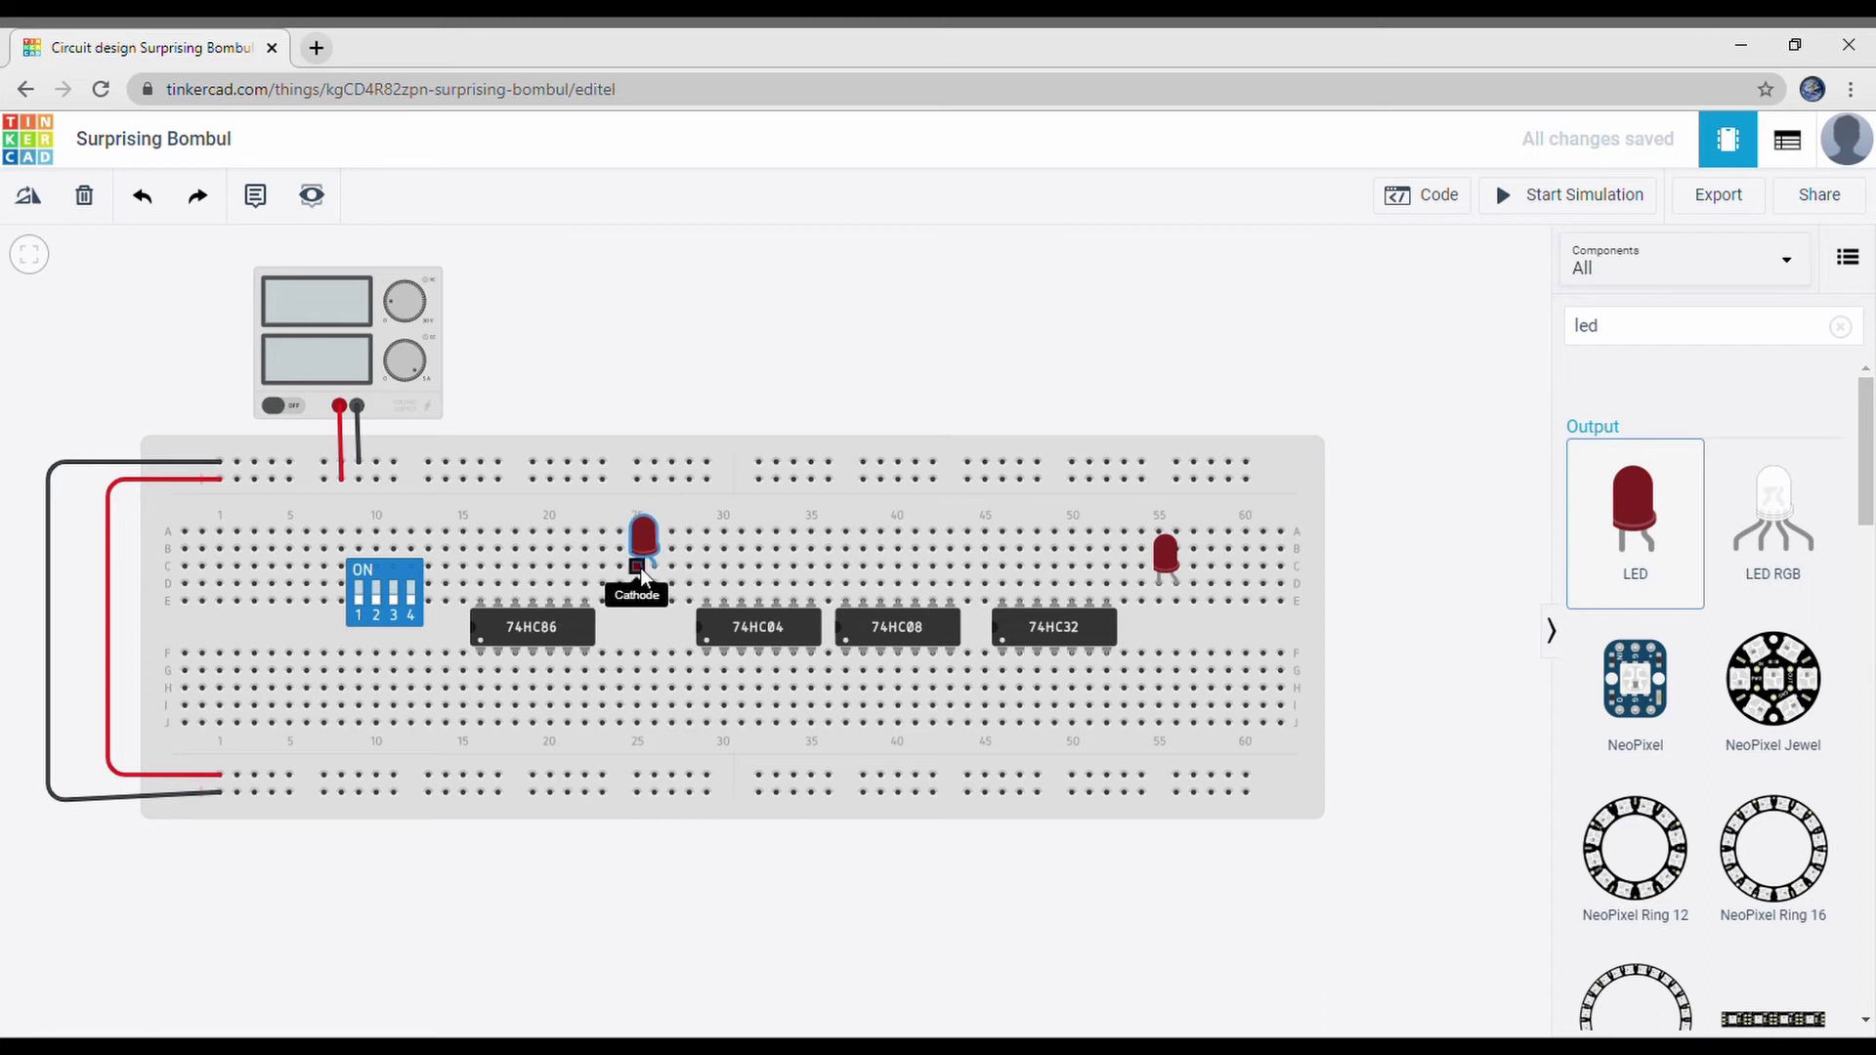
left_click(824, 348)
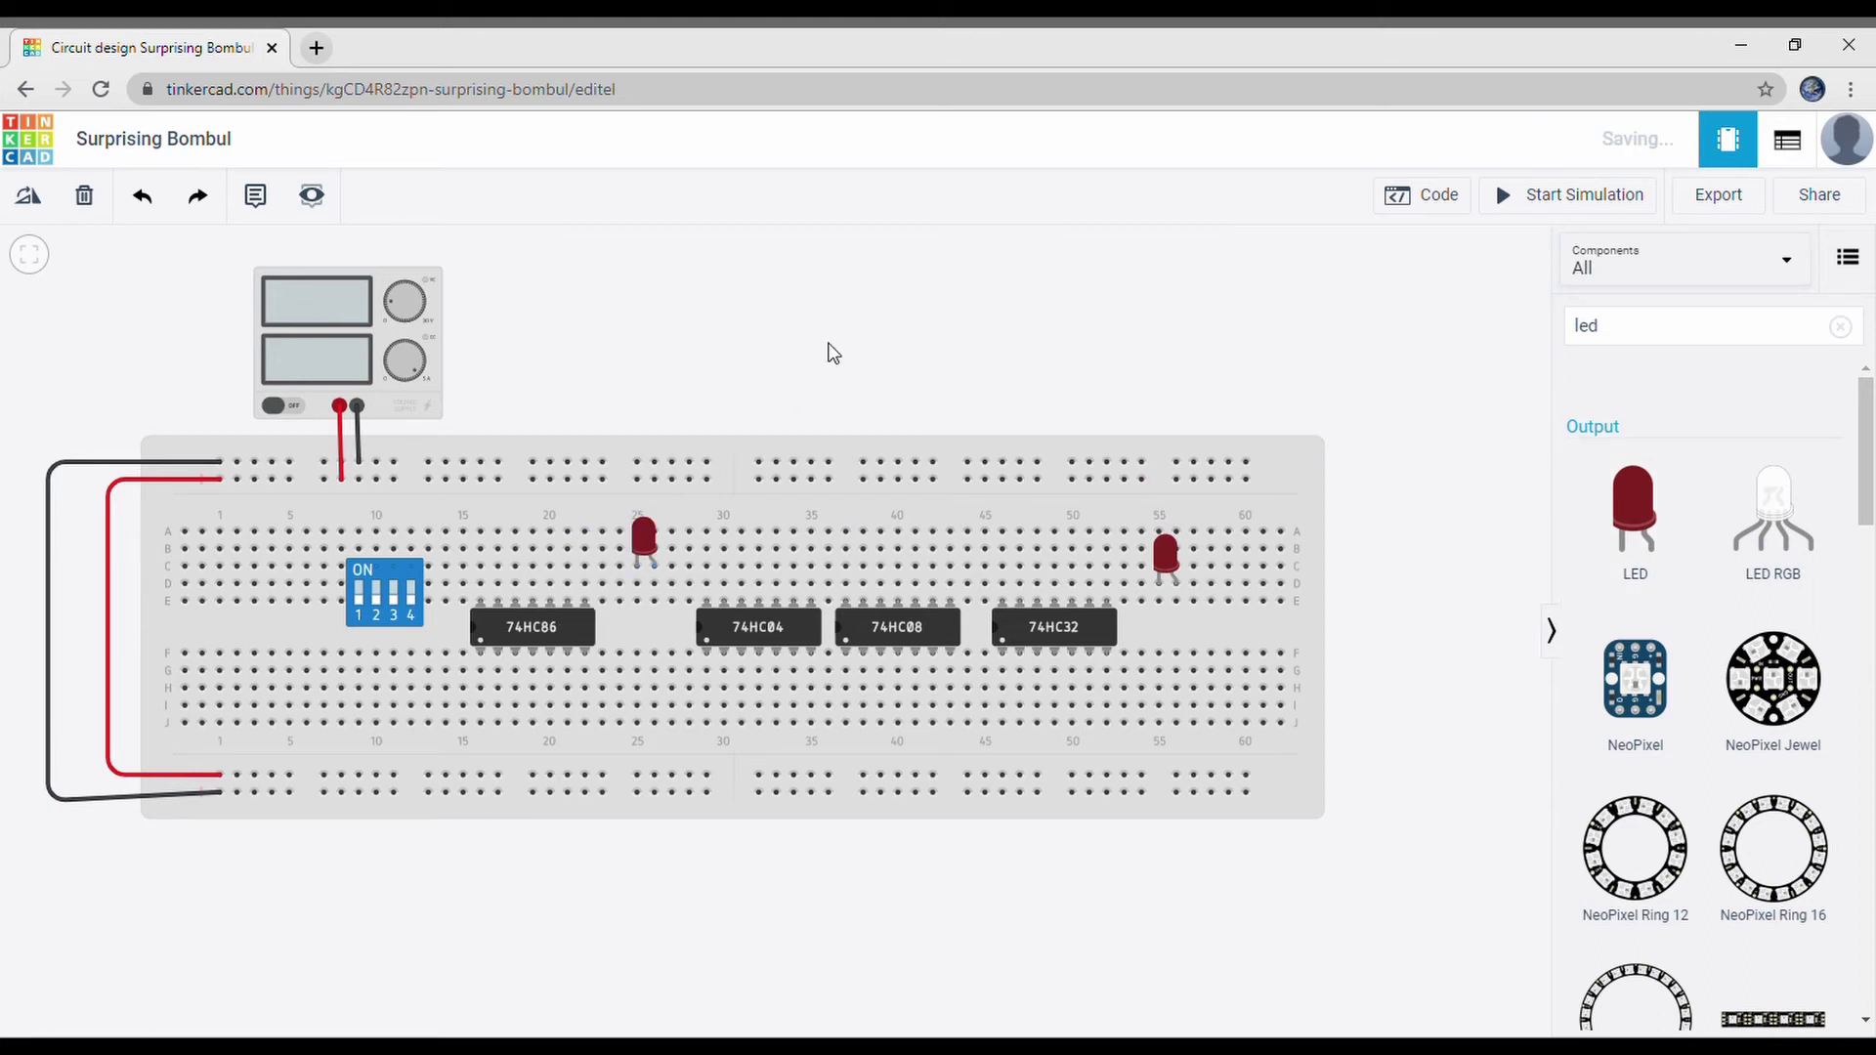
Step: Clear the search and place a resistor across the center gap below each LED's anode, at columns 56 and 26
double_click(1687, 342)
key("BackSpace")
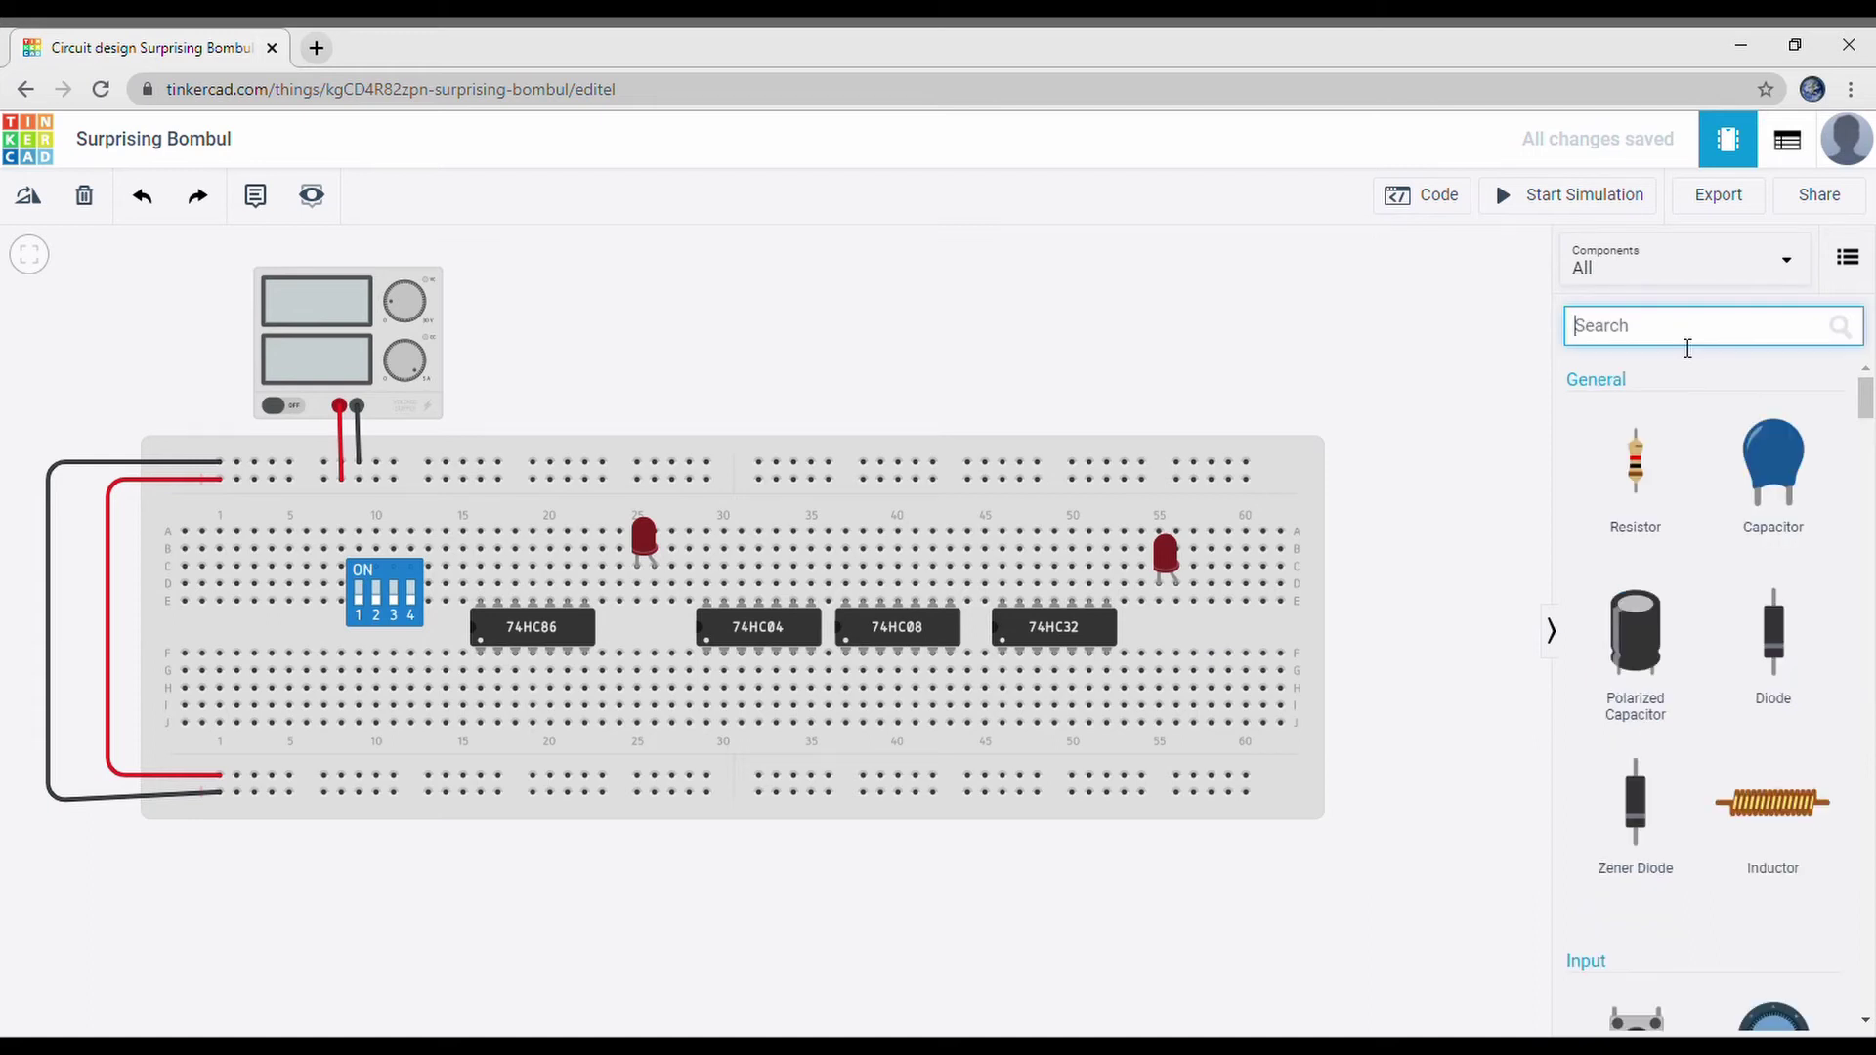
left_click_drag(1598, 502, 1229, 623)
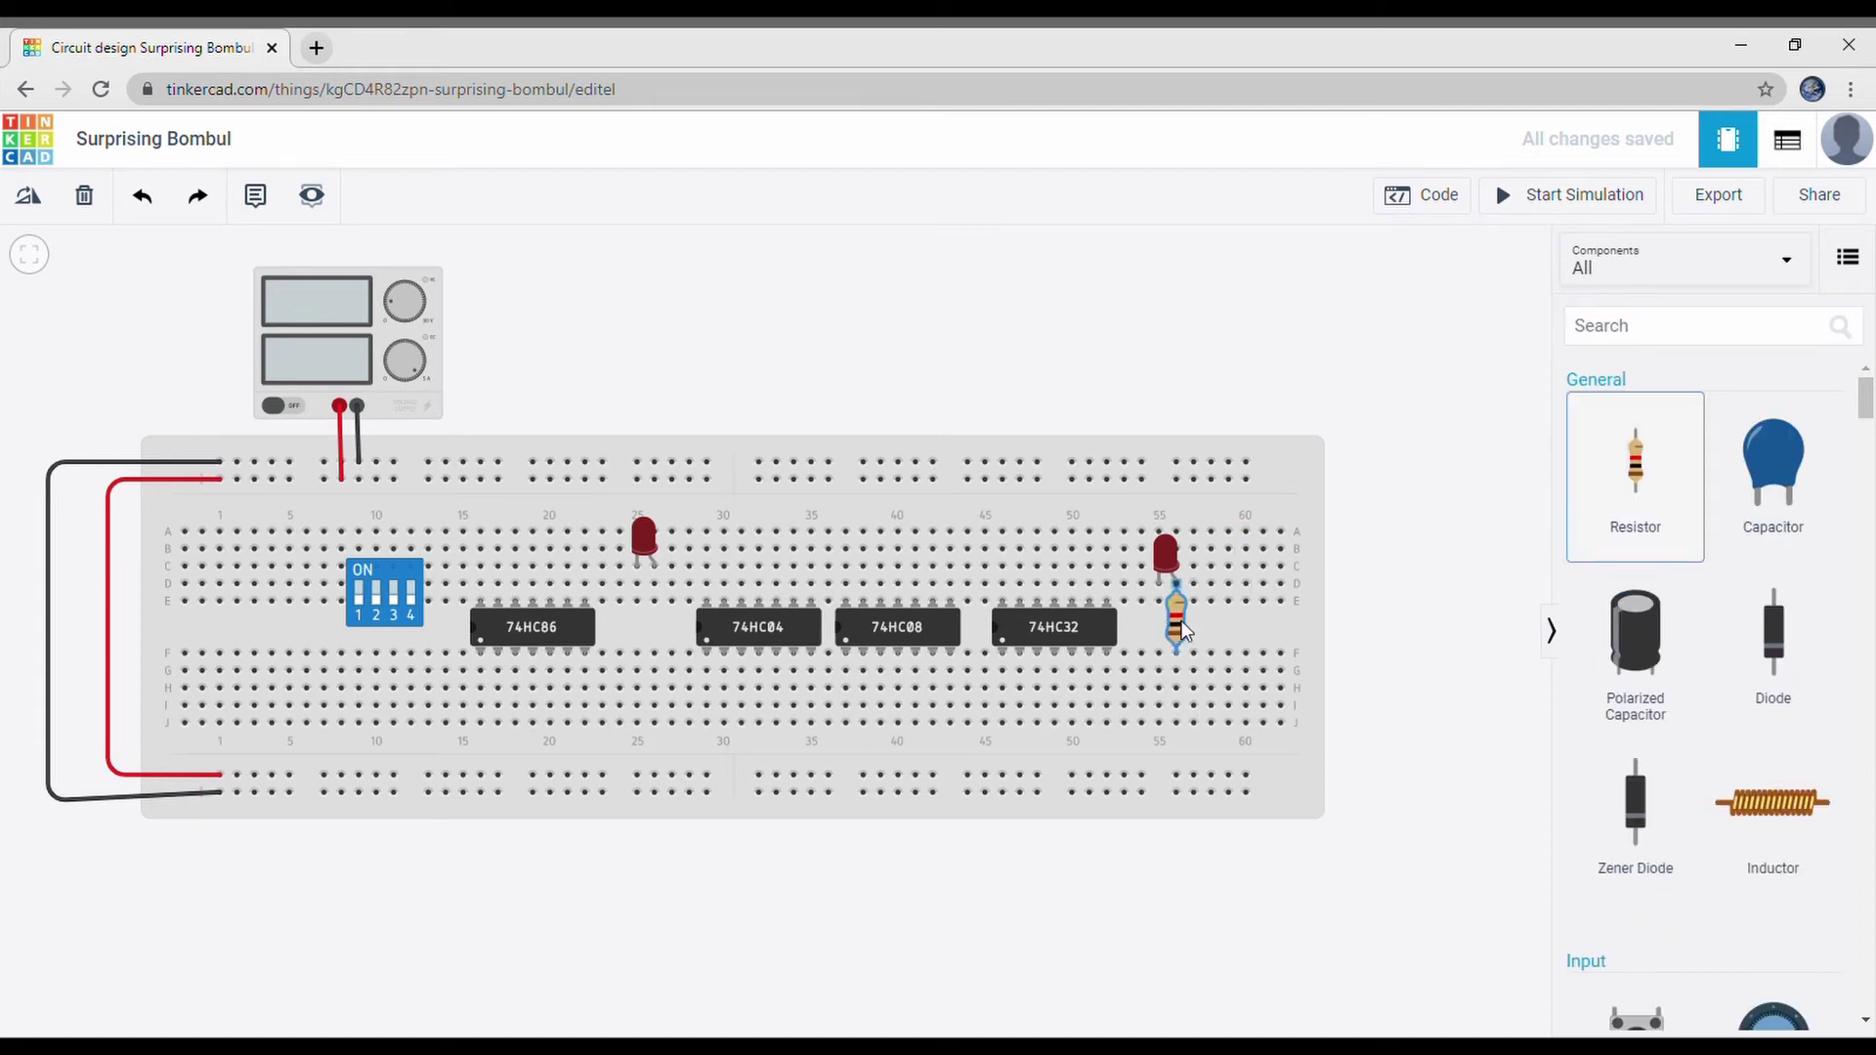
left_click(1182, 631)
left_click_drag(1622, 498, 616, 627)
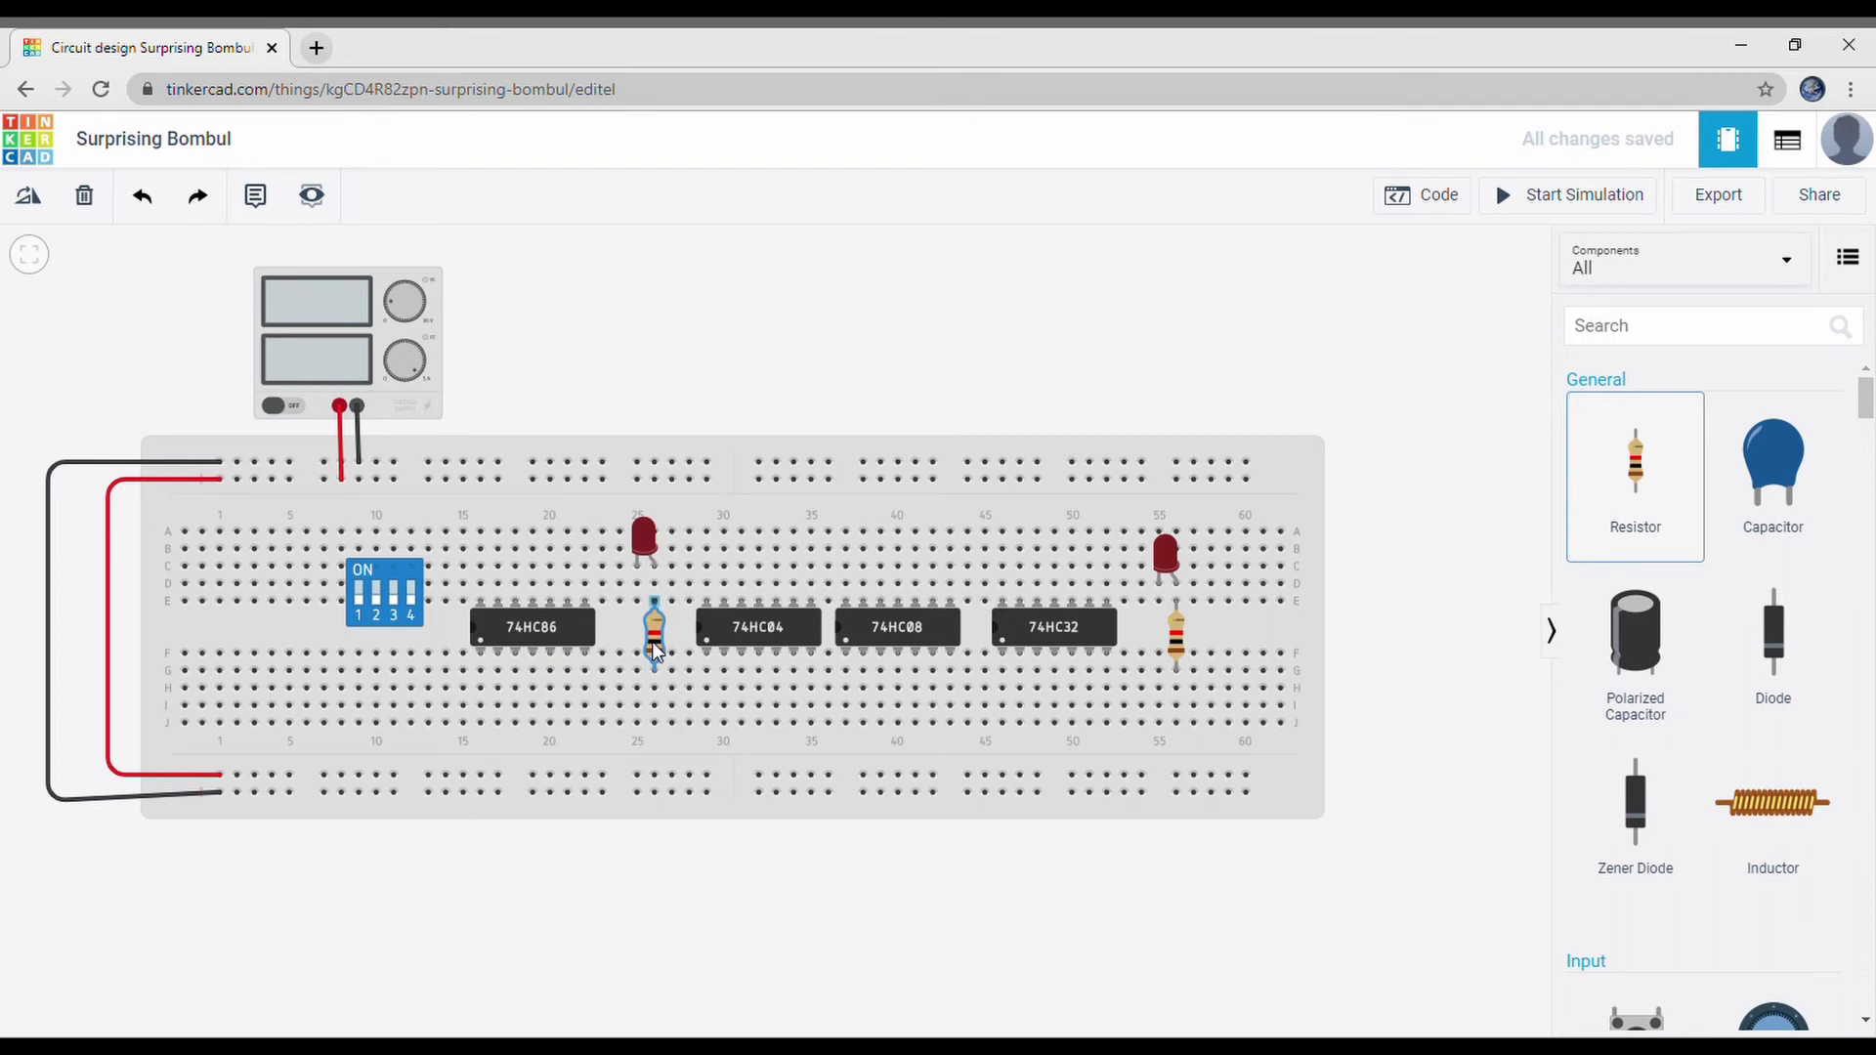
left_click(924, 359)
Step: Move the LED beside the 74HC86 down one row, level with the other LED
left_click(643, 532)
left_click_drag(643, 531, 643, 553)
left_click(754, 385)
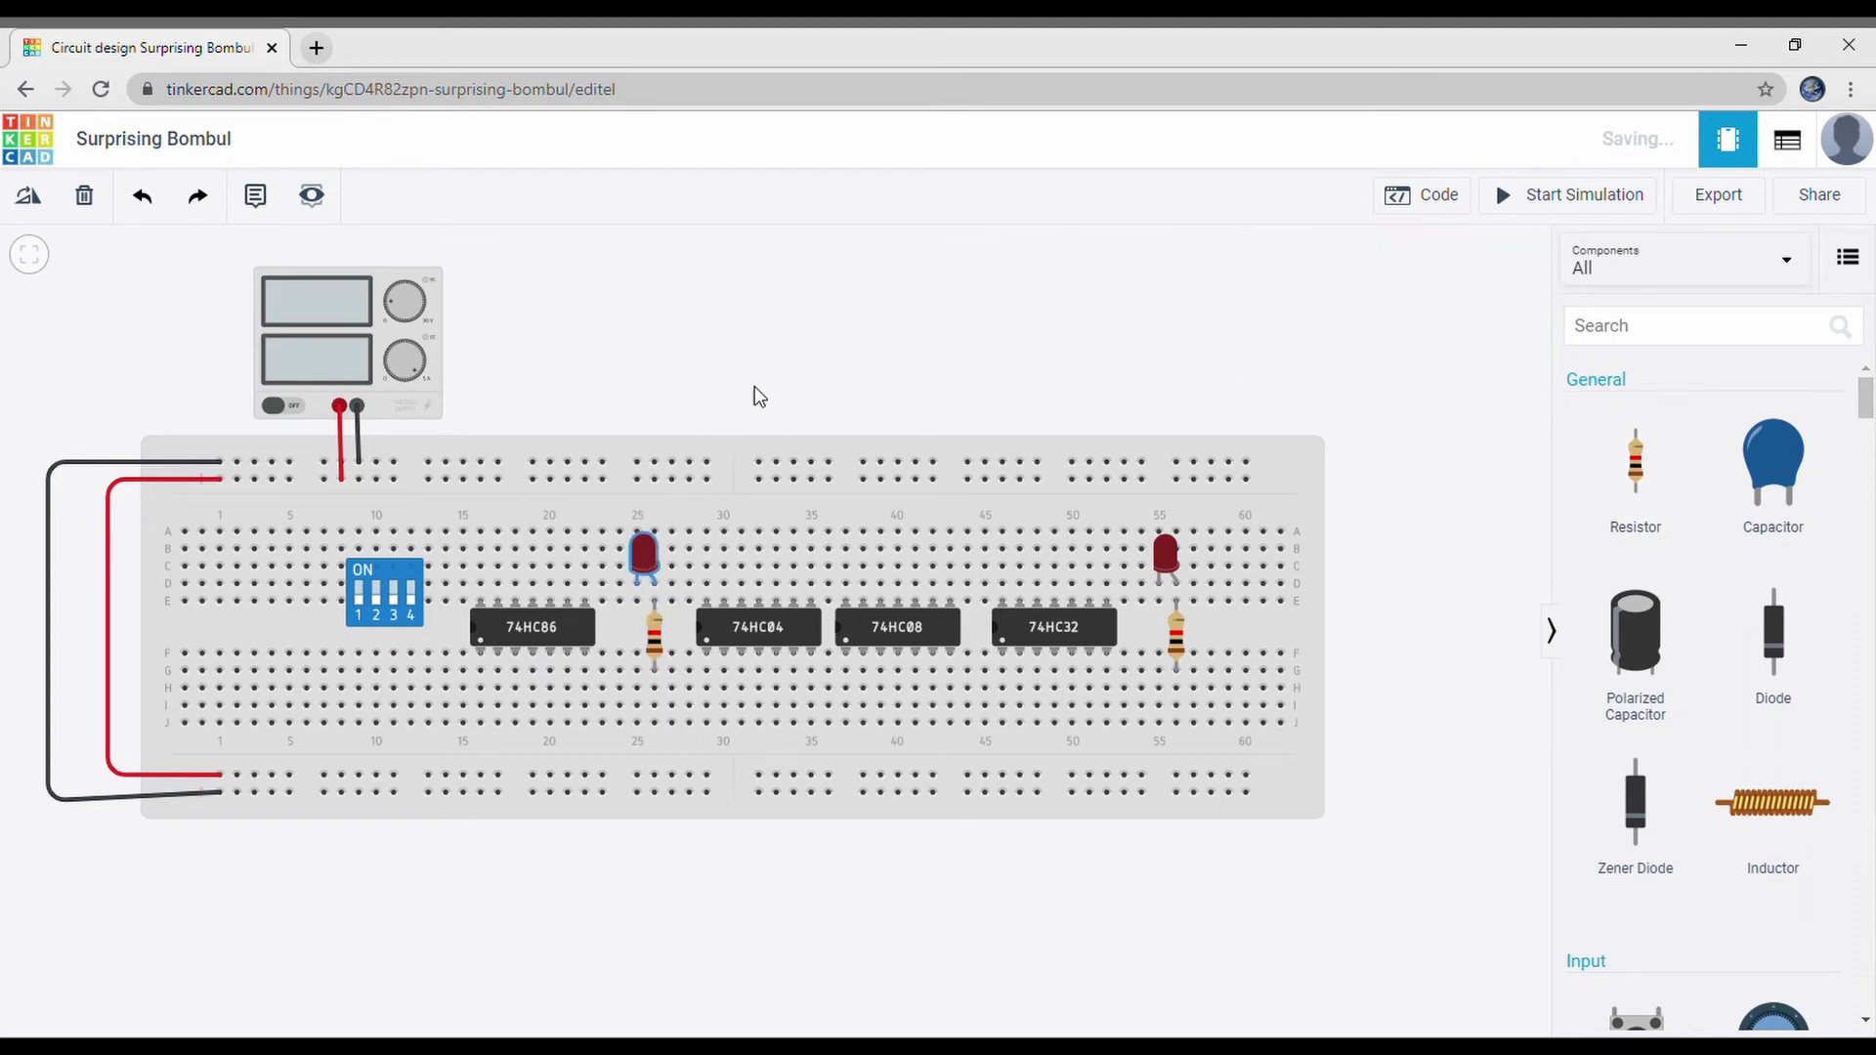
Step: Wire the cathode columns of both LEDs to the breadboard's lowest rail, which carries the black ground jumper
left_click(636, 601)
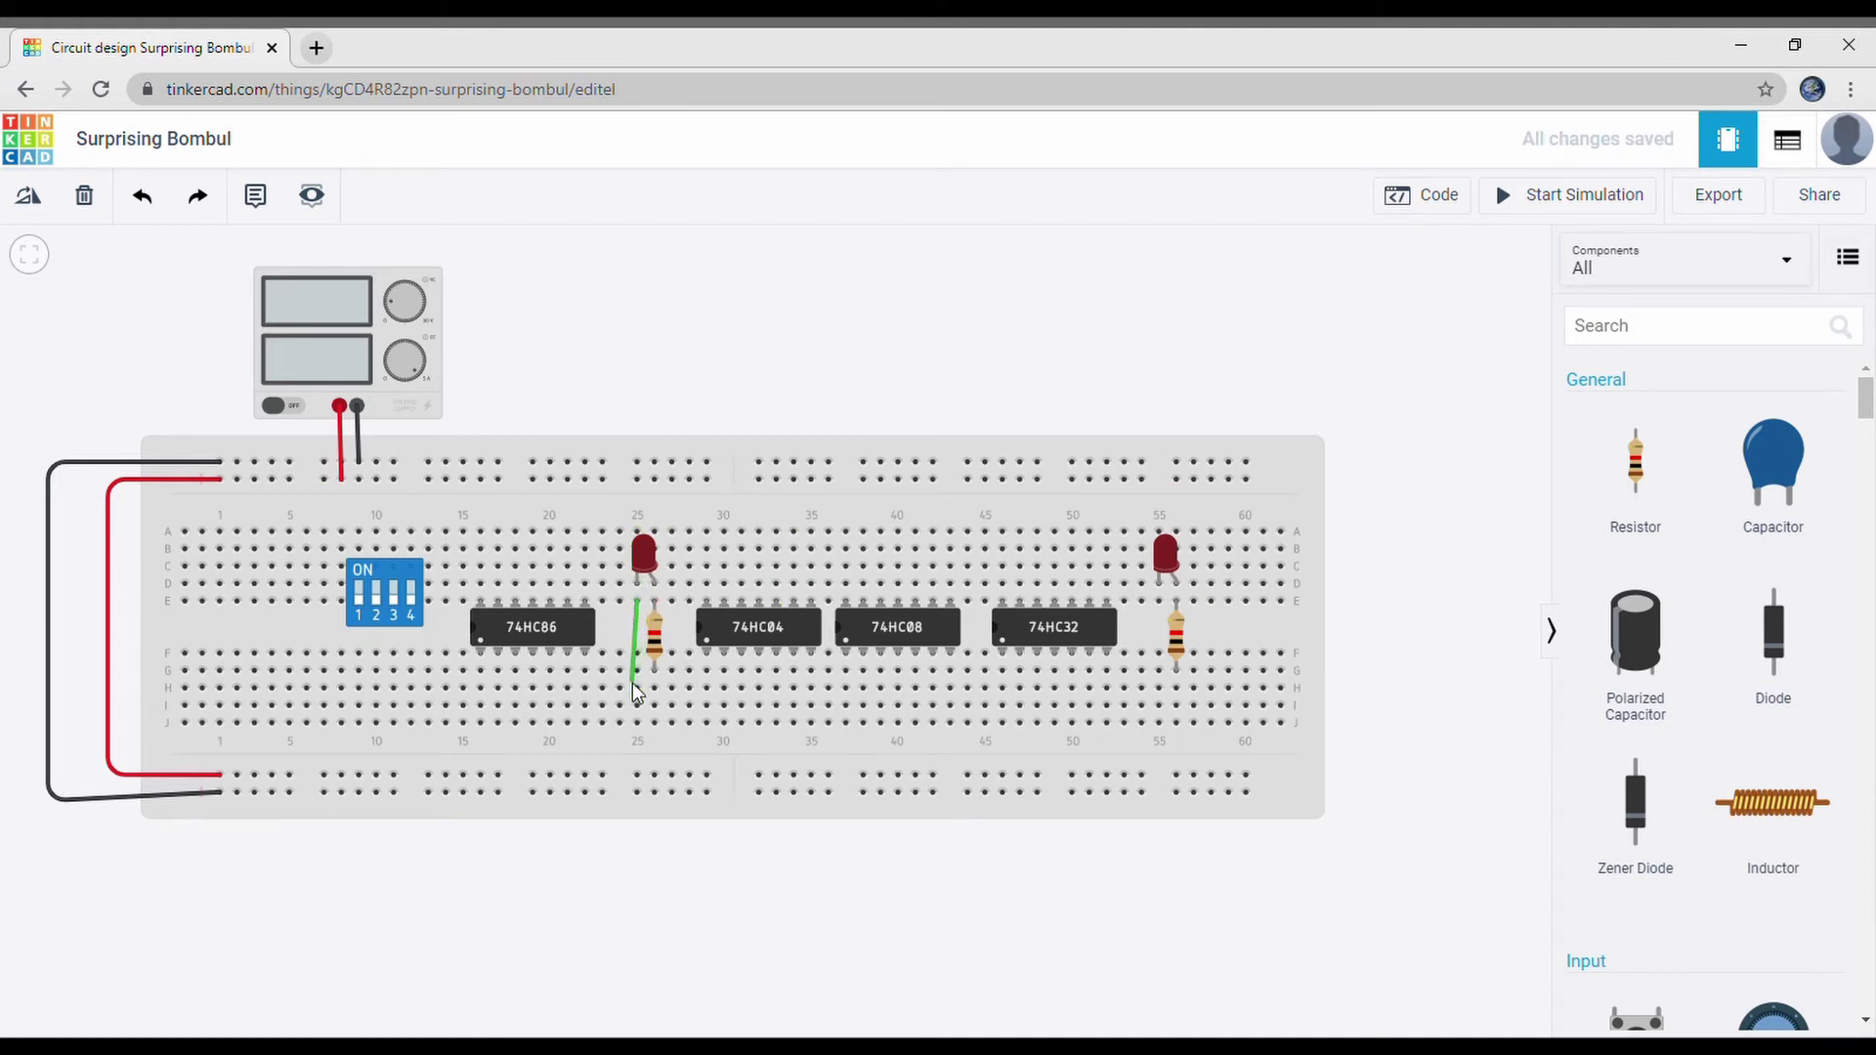
left_click(637, 791)
left_click(1463, 758)
left_click(1159, 588)
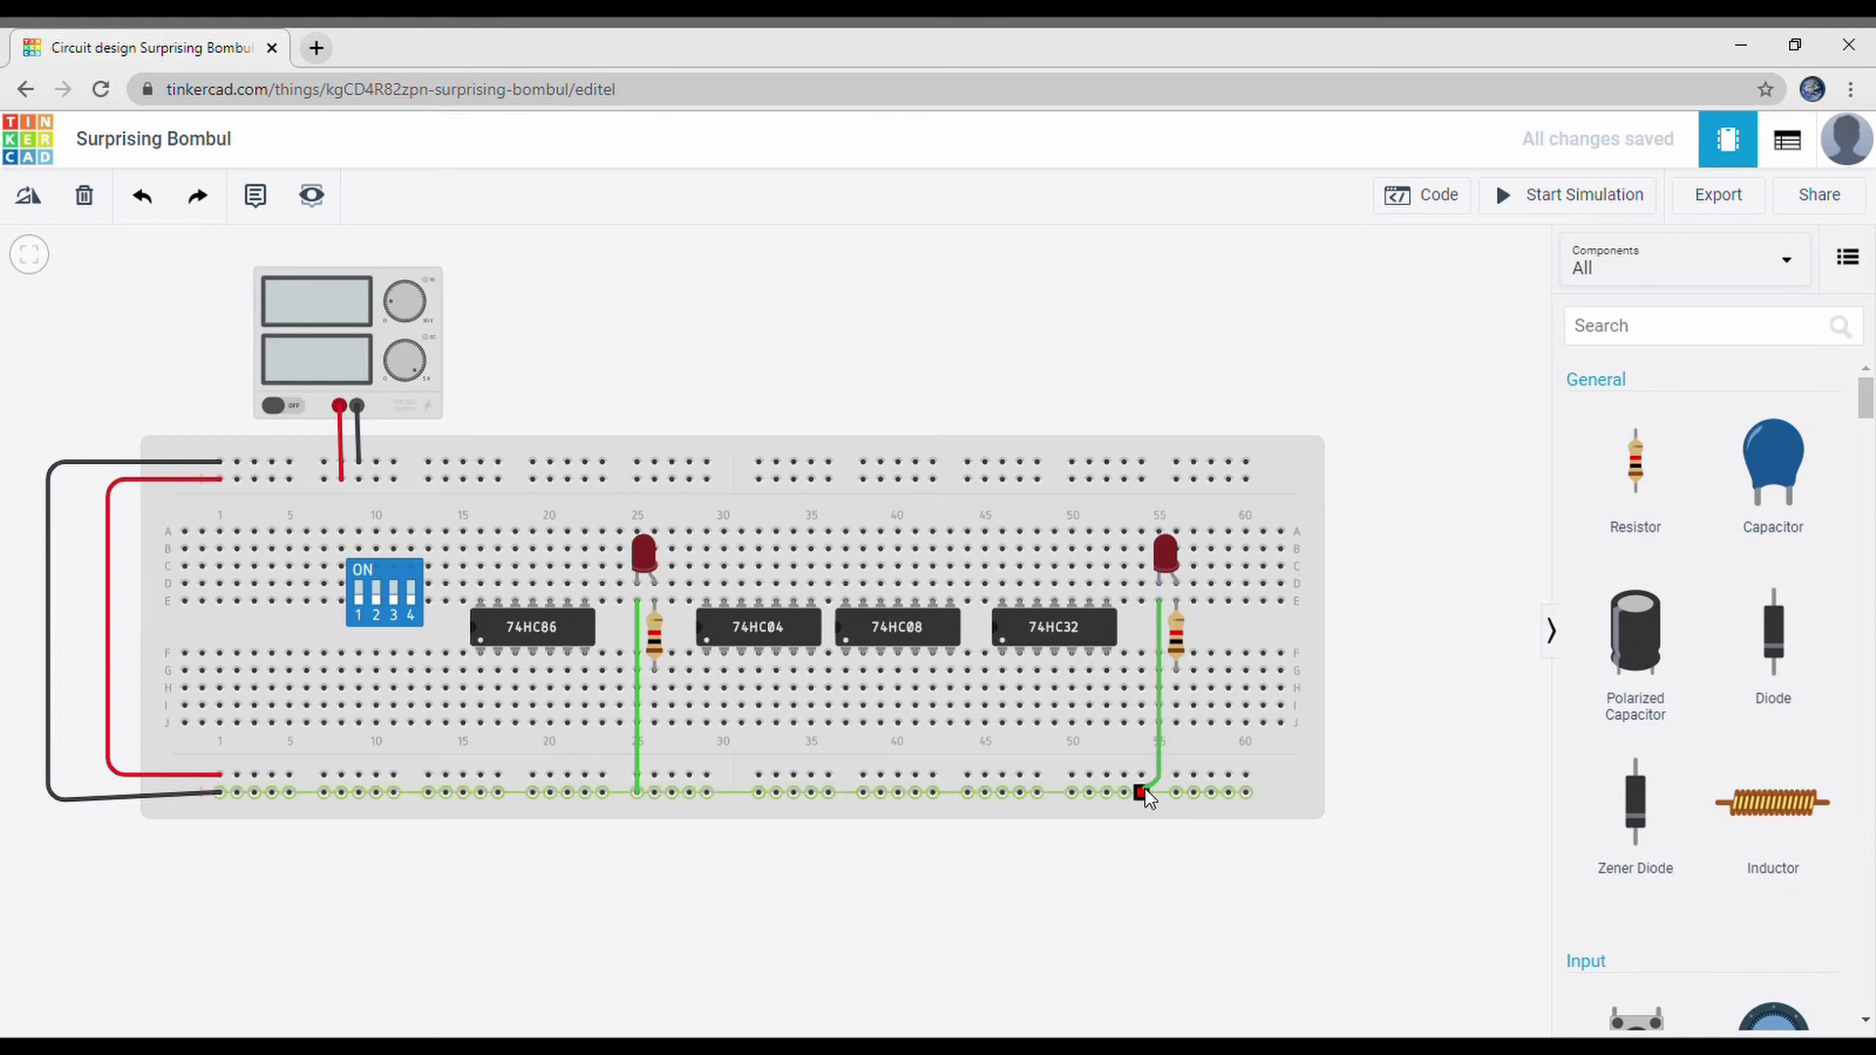
left_click(1141, 791)
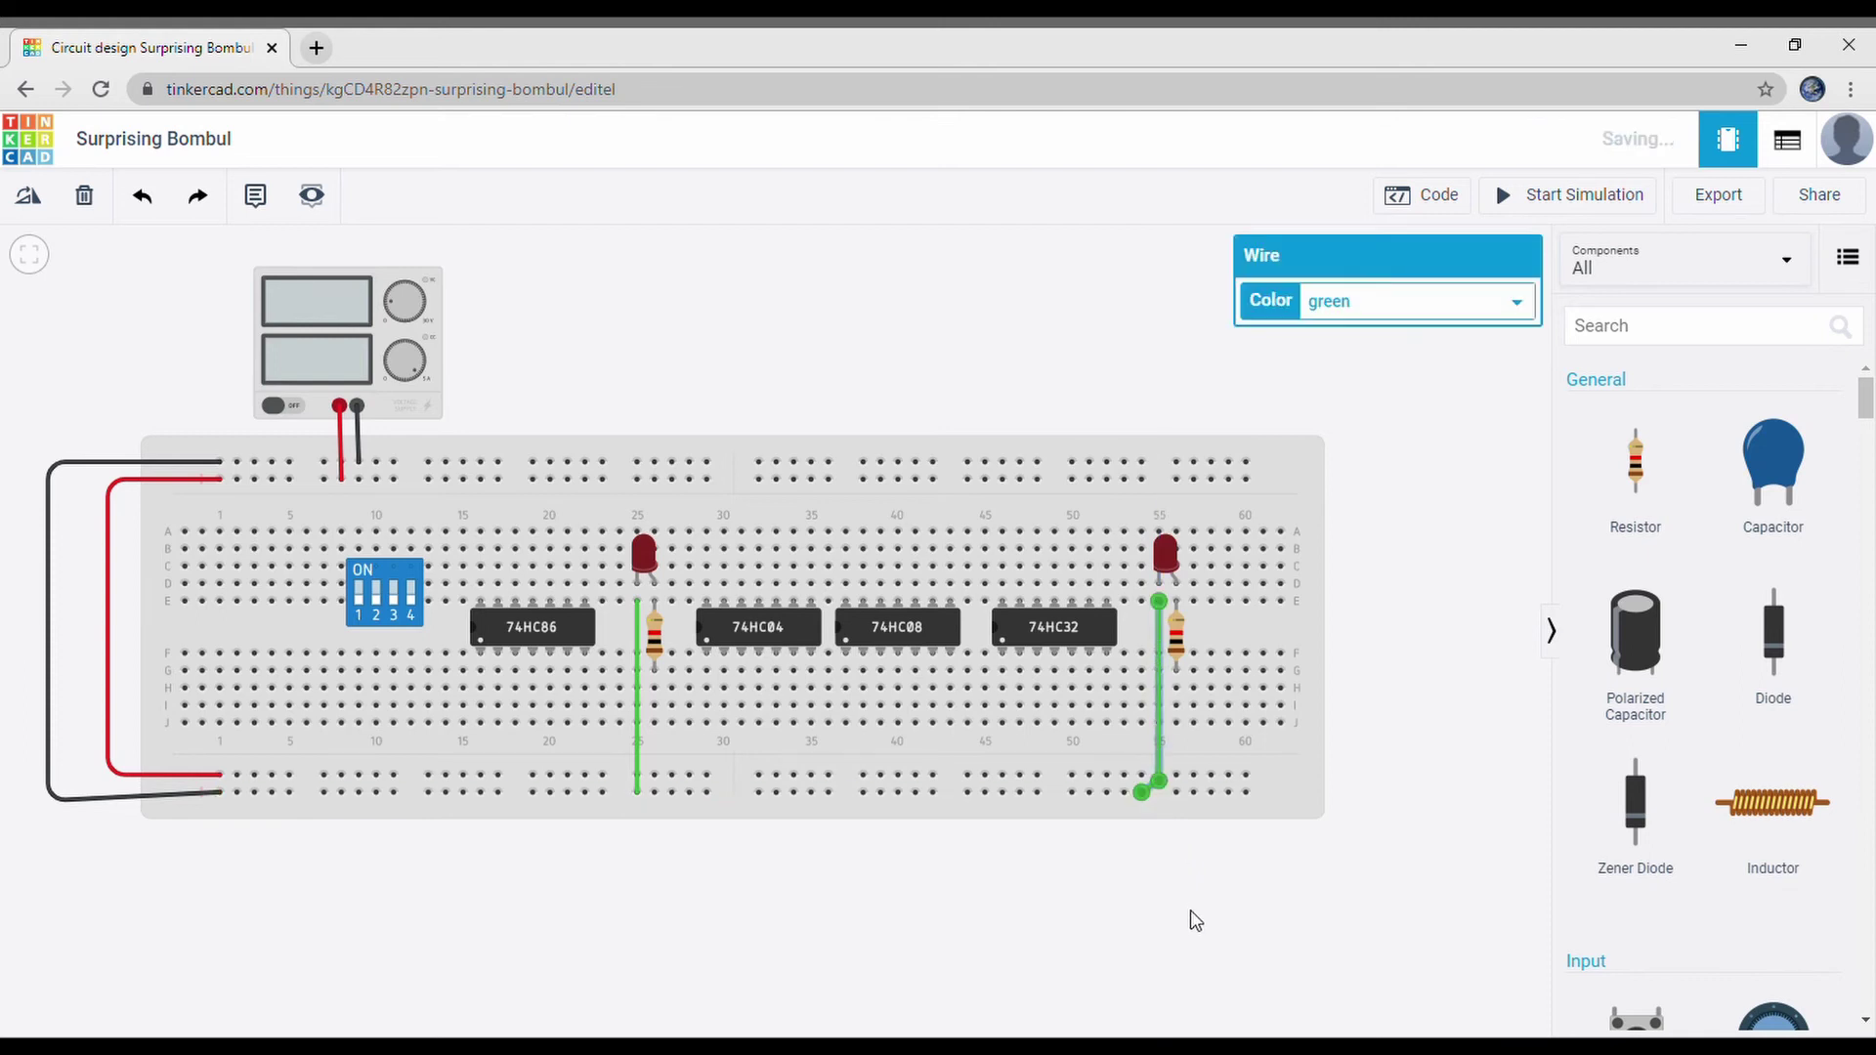
left_click(1188, 904)
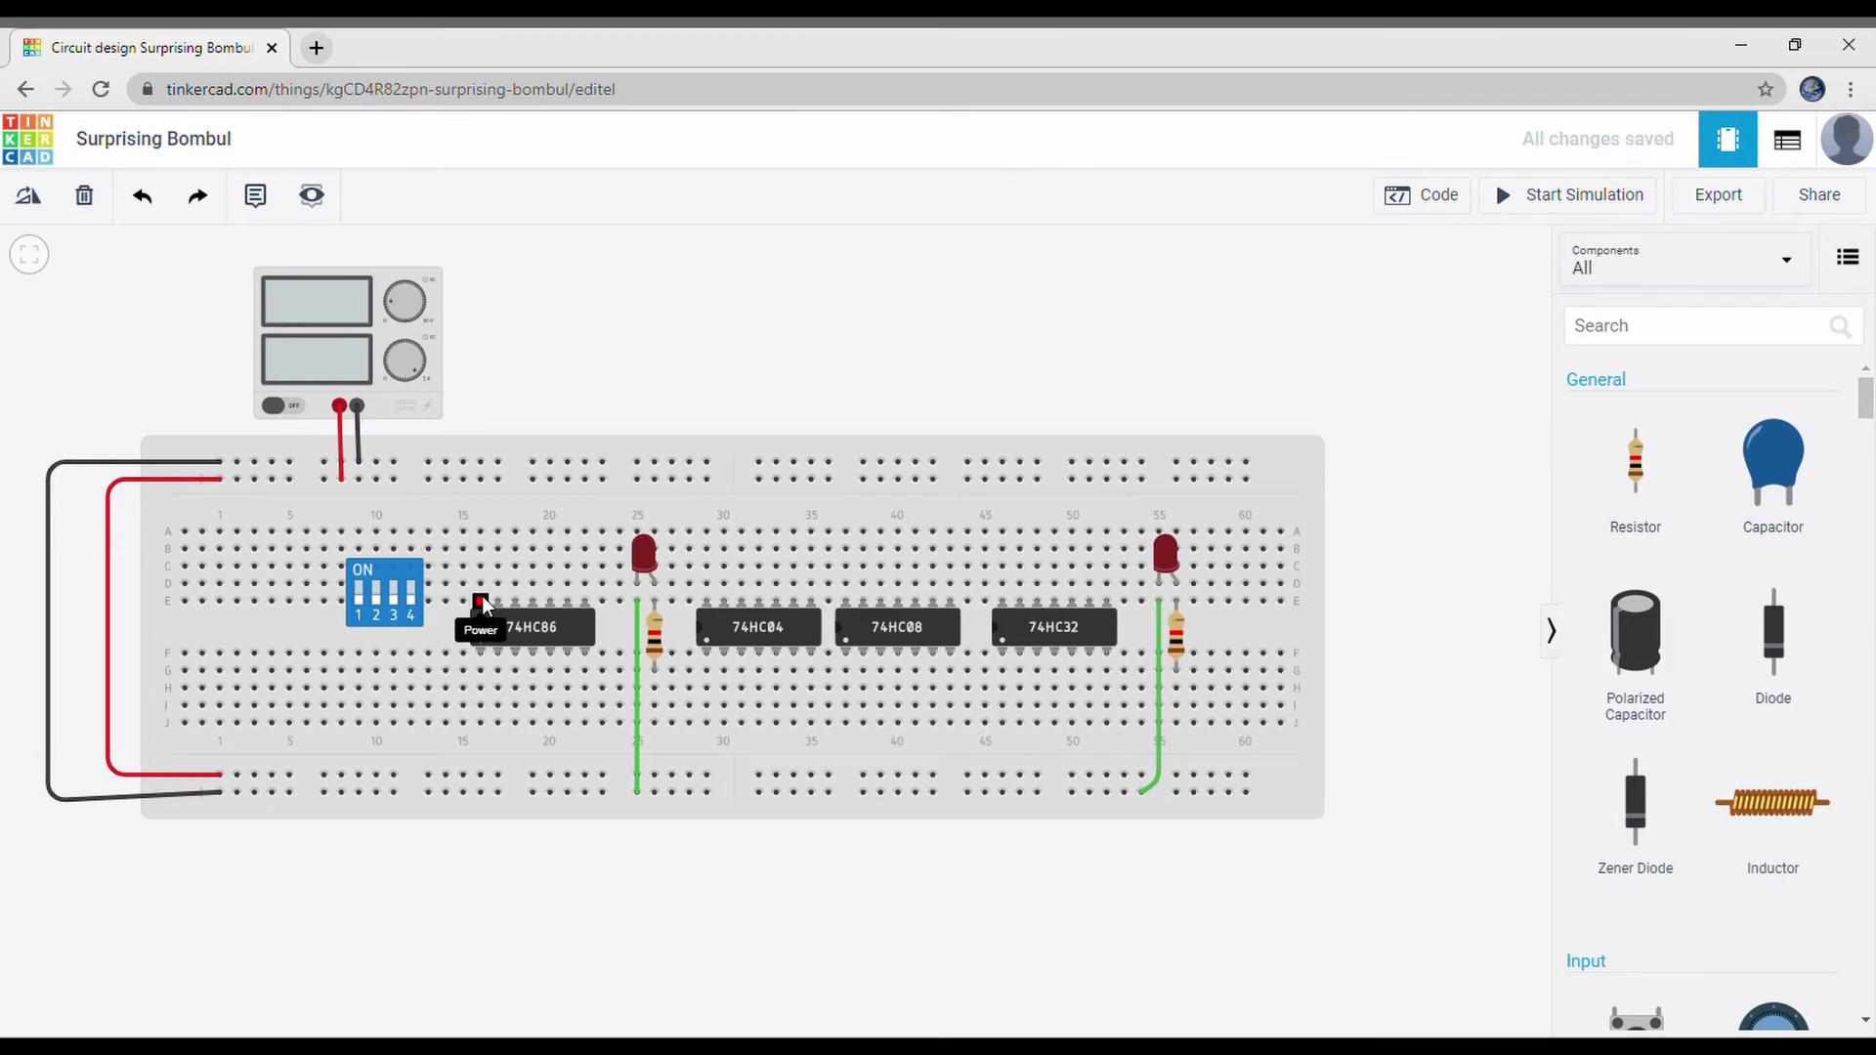
Step: Wire the power pin columns of the 74HC86, 74HC04 and 74HC08 from row A to the upper positive rail
left_click(483, 538)
left_click(480, 479)
left_click(572, 354)
left_click(706, 533)
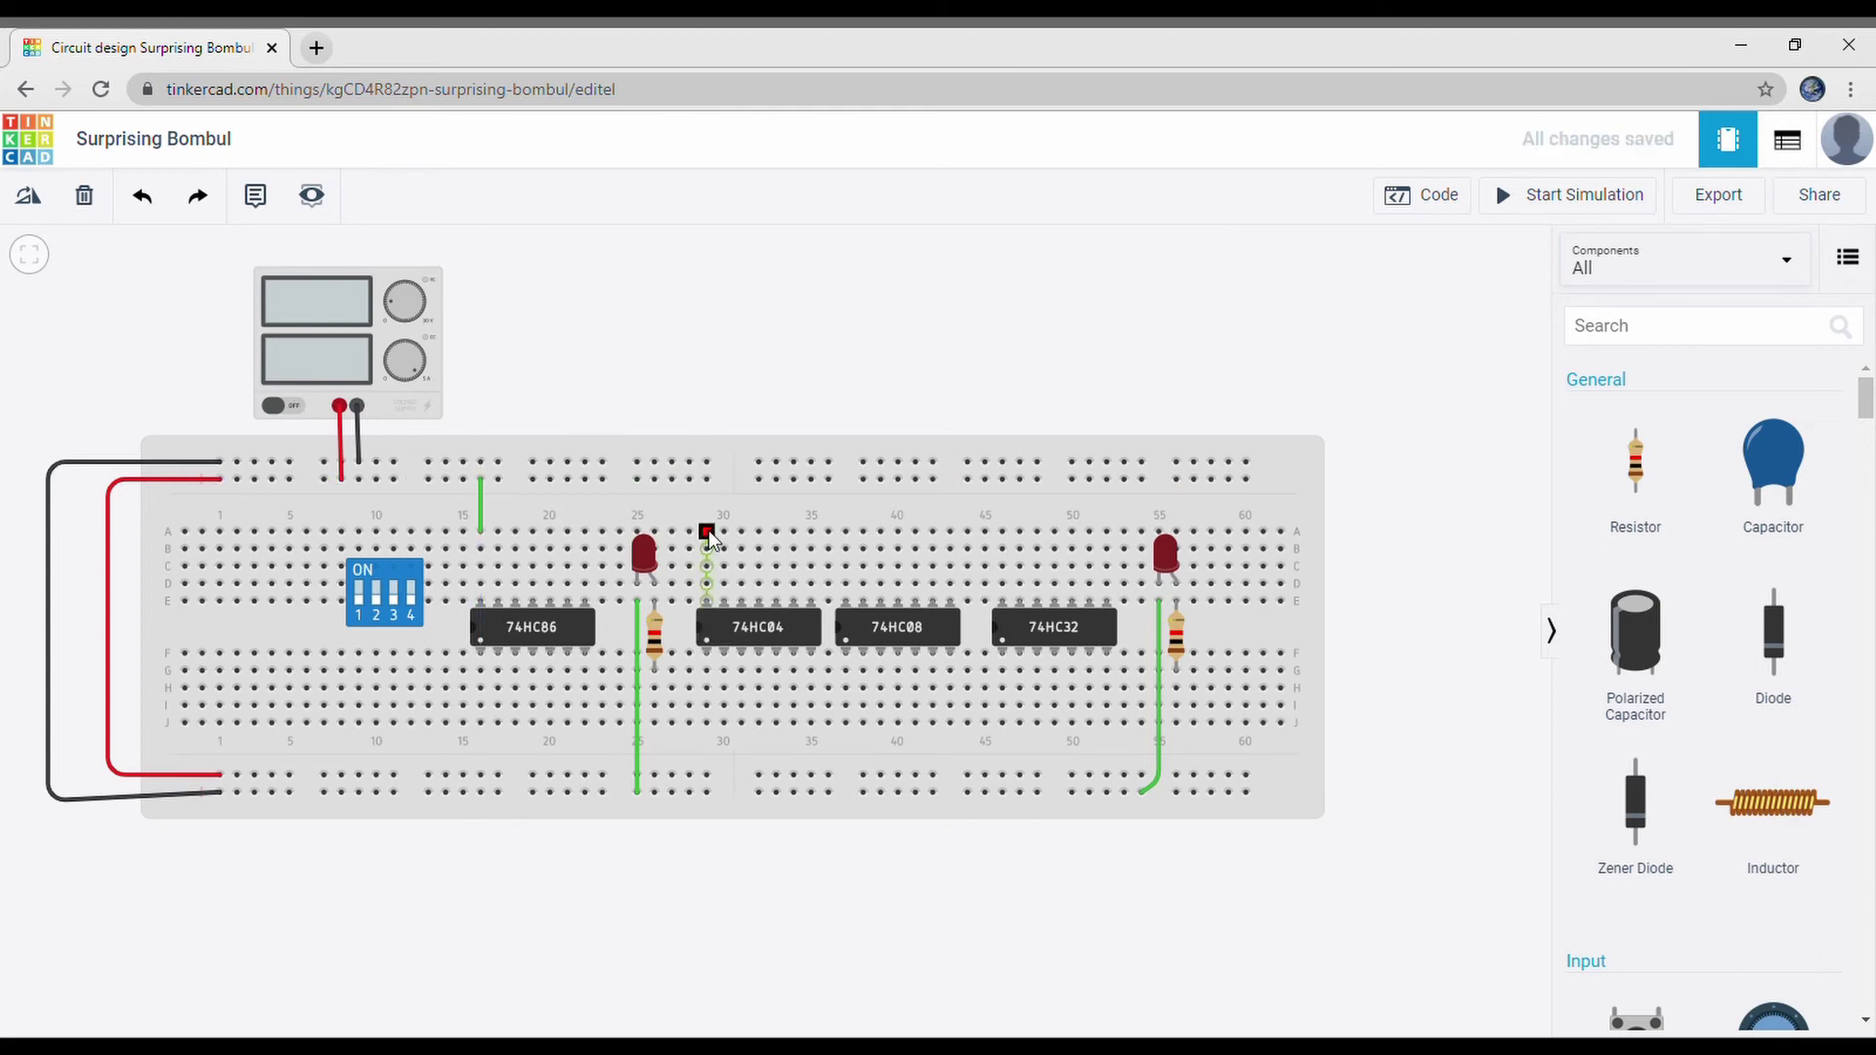
left_click(707, 480)
left_click(719, 344)
left_click(846, 533)
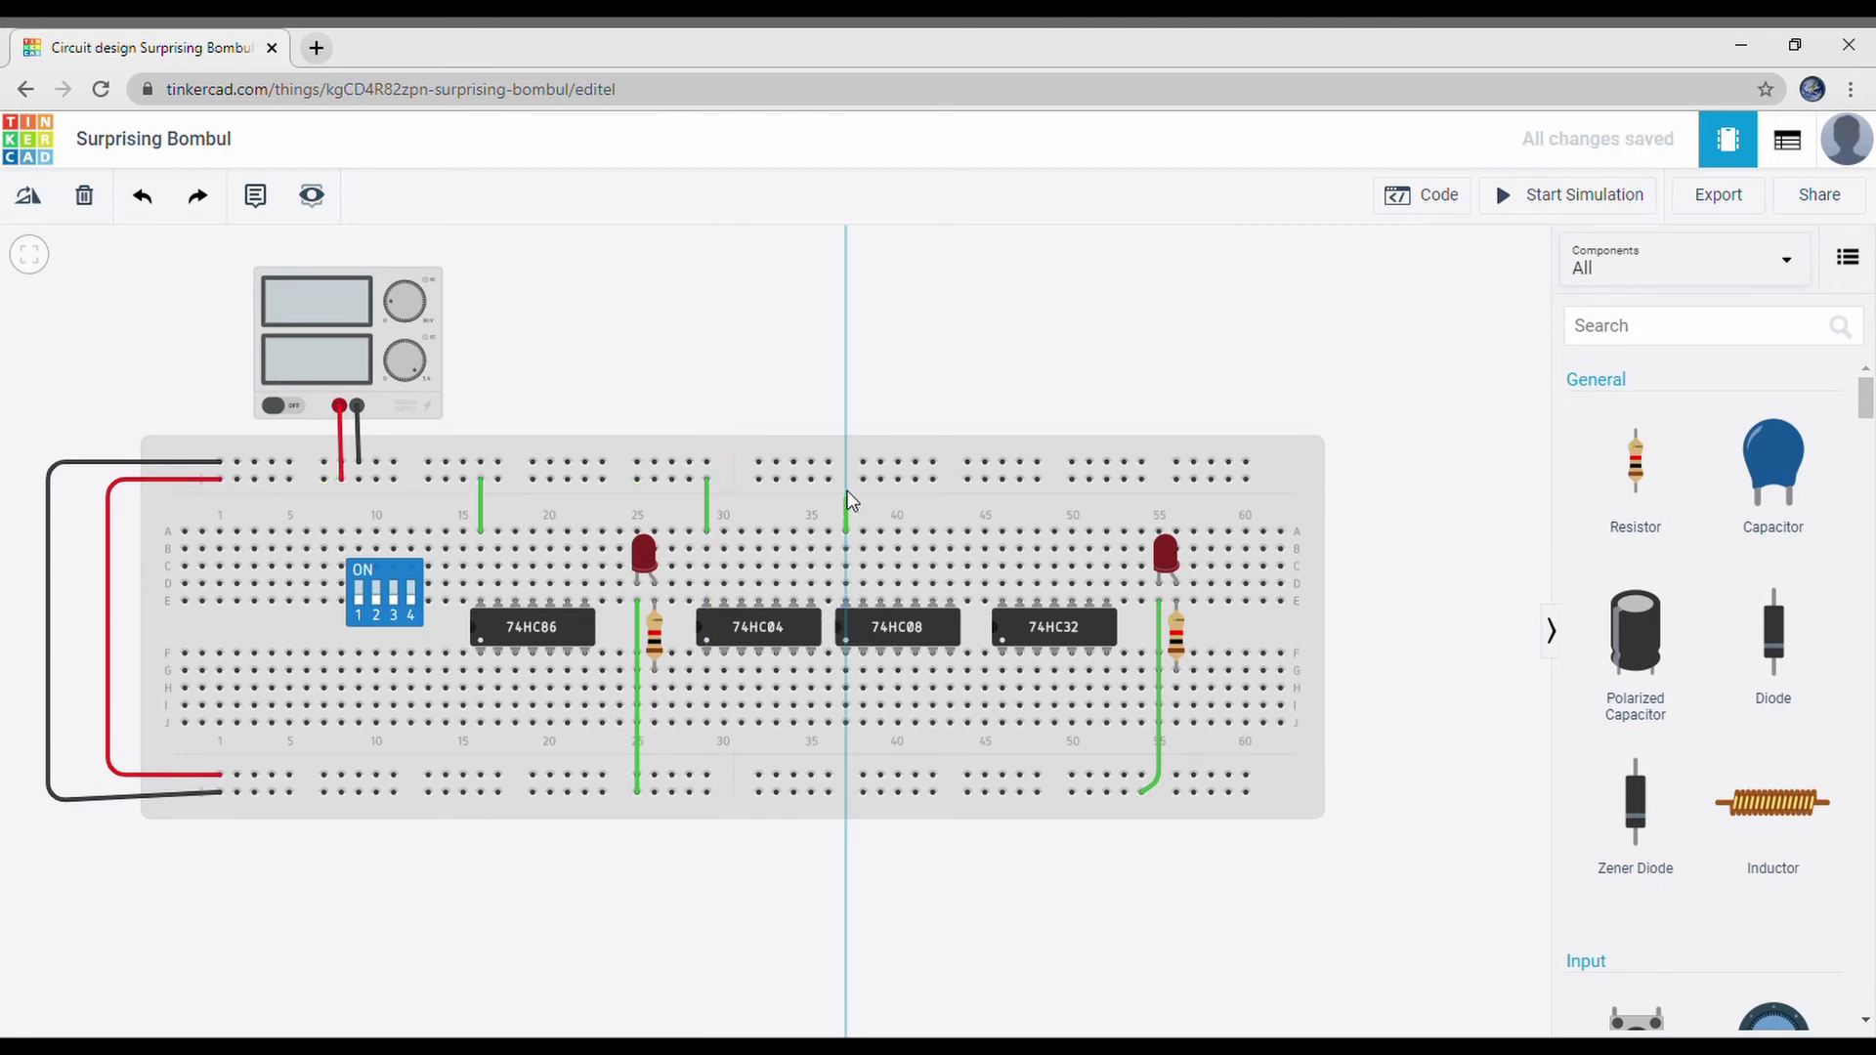
left_click(846, 479)
left_click(856, 410)
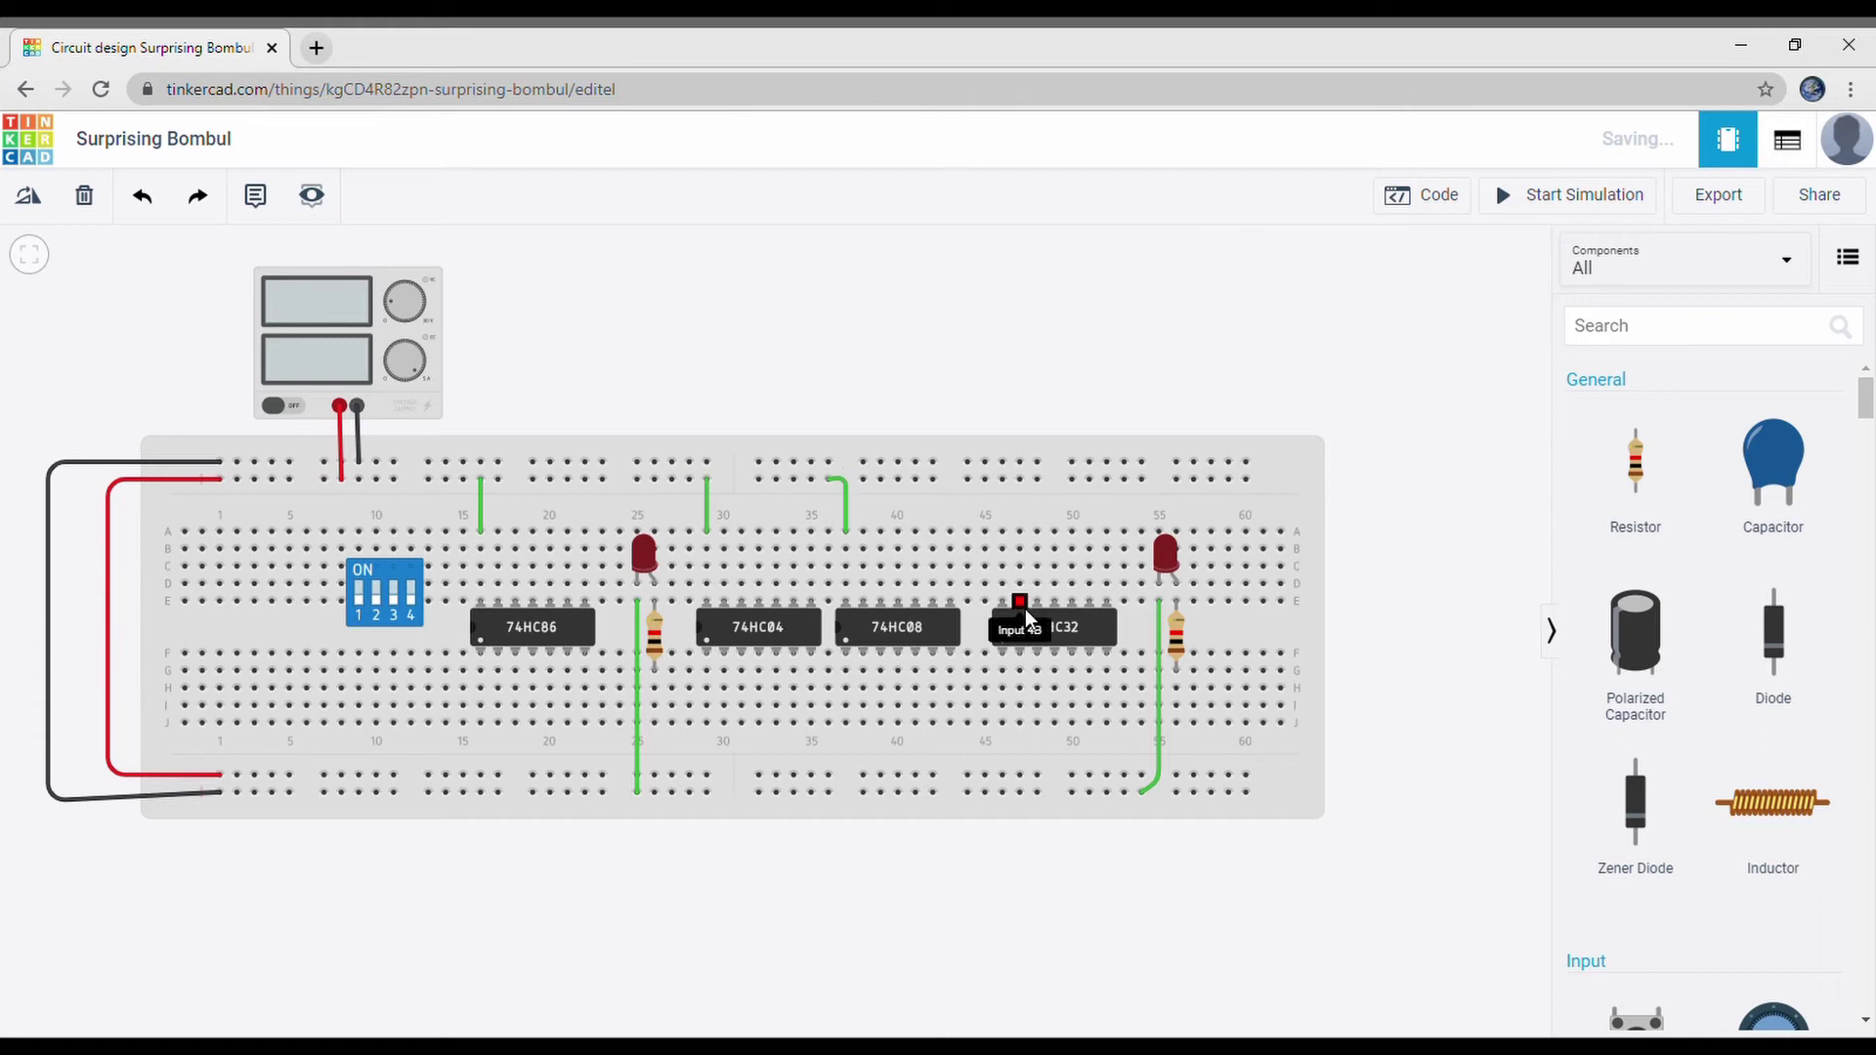
Step: Wire the 74HC32's power pin column from row A to the upper positive rail
left_click(1002, 533)
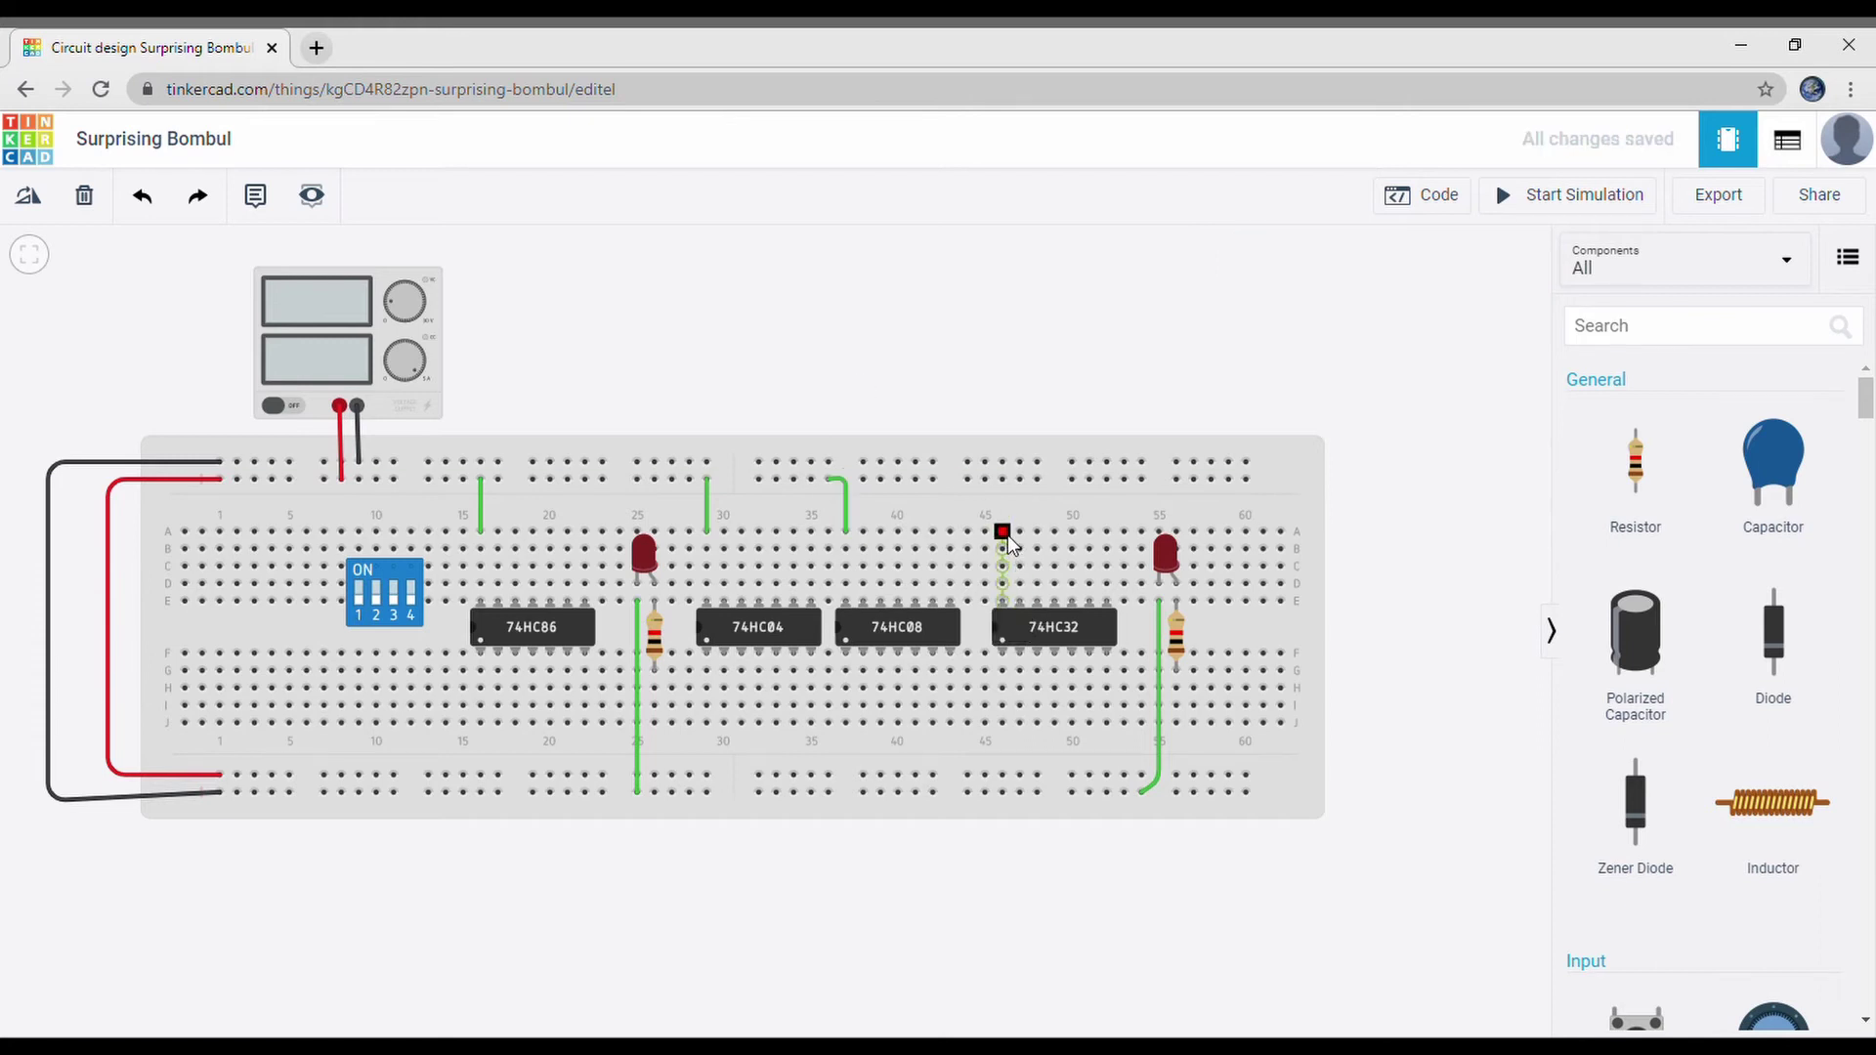
left_click(1003, 479)
left_click(995, 384)
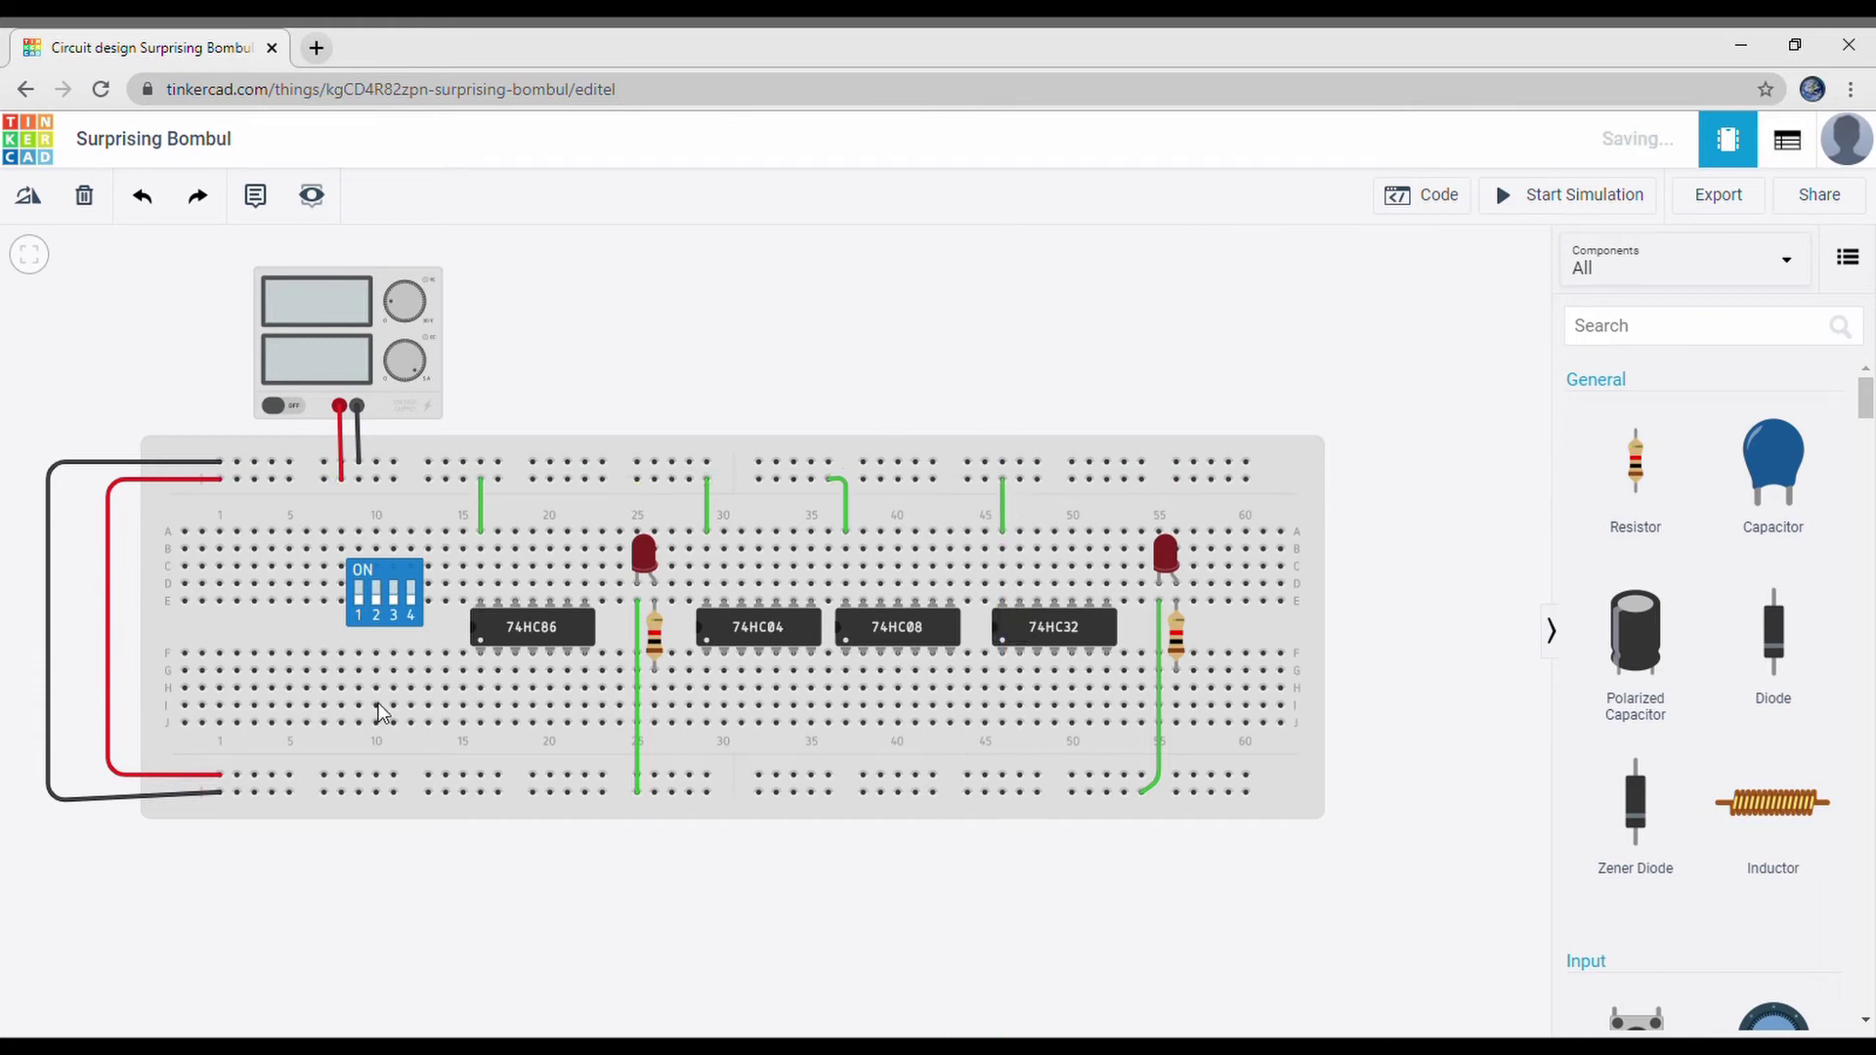
Step: Wire the ground pin columns of the 74HC86 and 74HC04 from row J to the breadboard's lowest rail
left_click(586, 722)
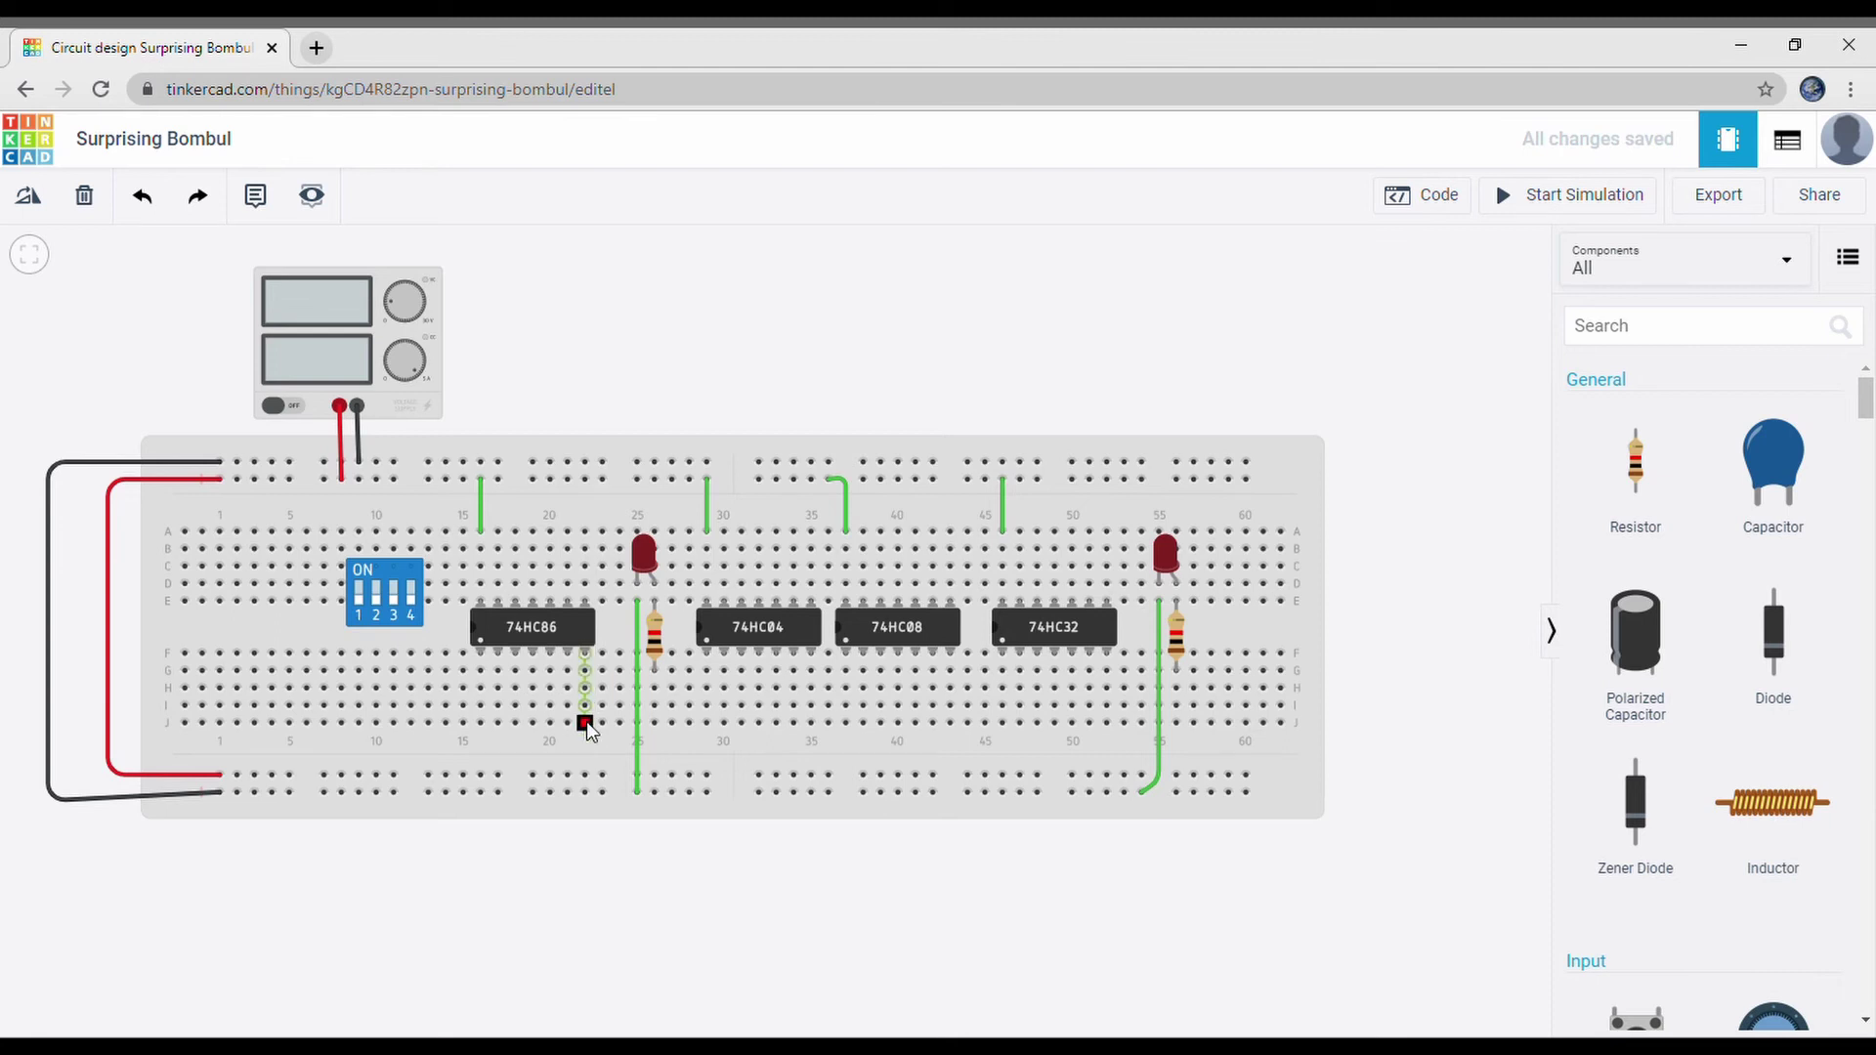
left_click(585, 791)
left_click(795, 754)
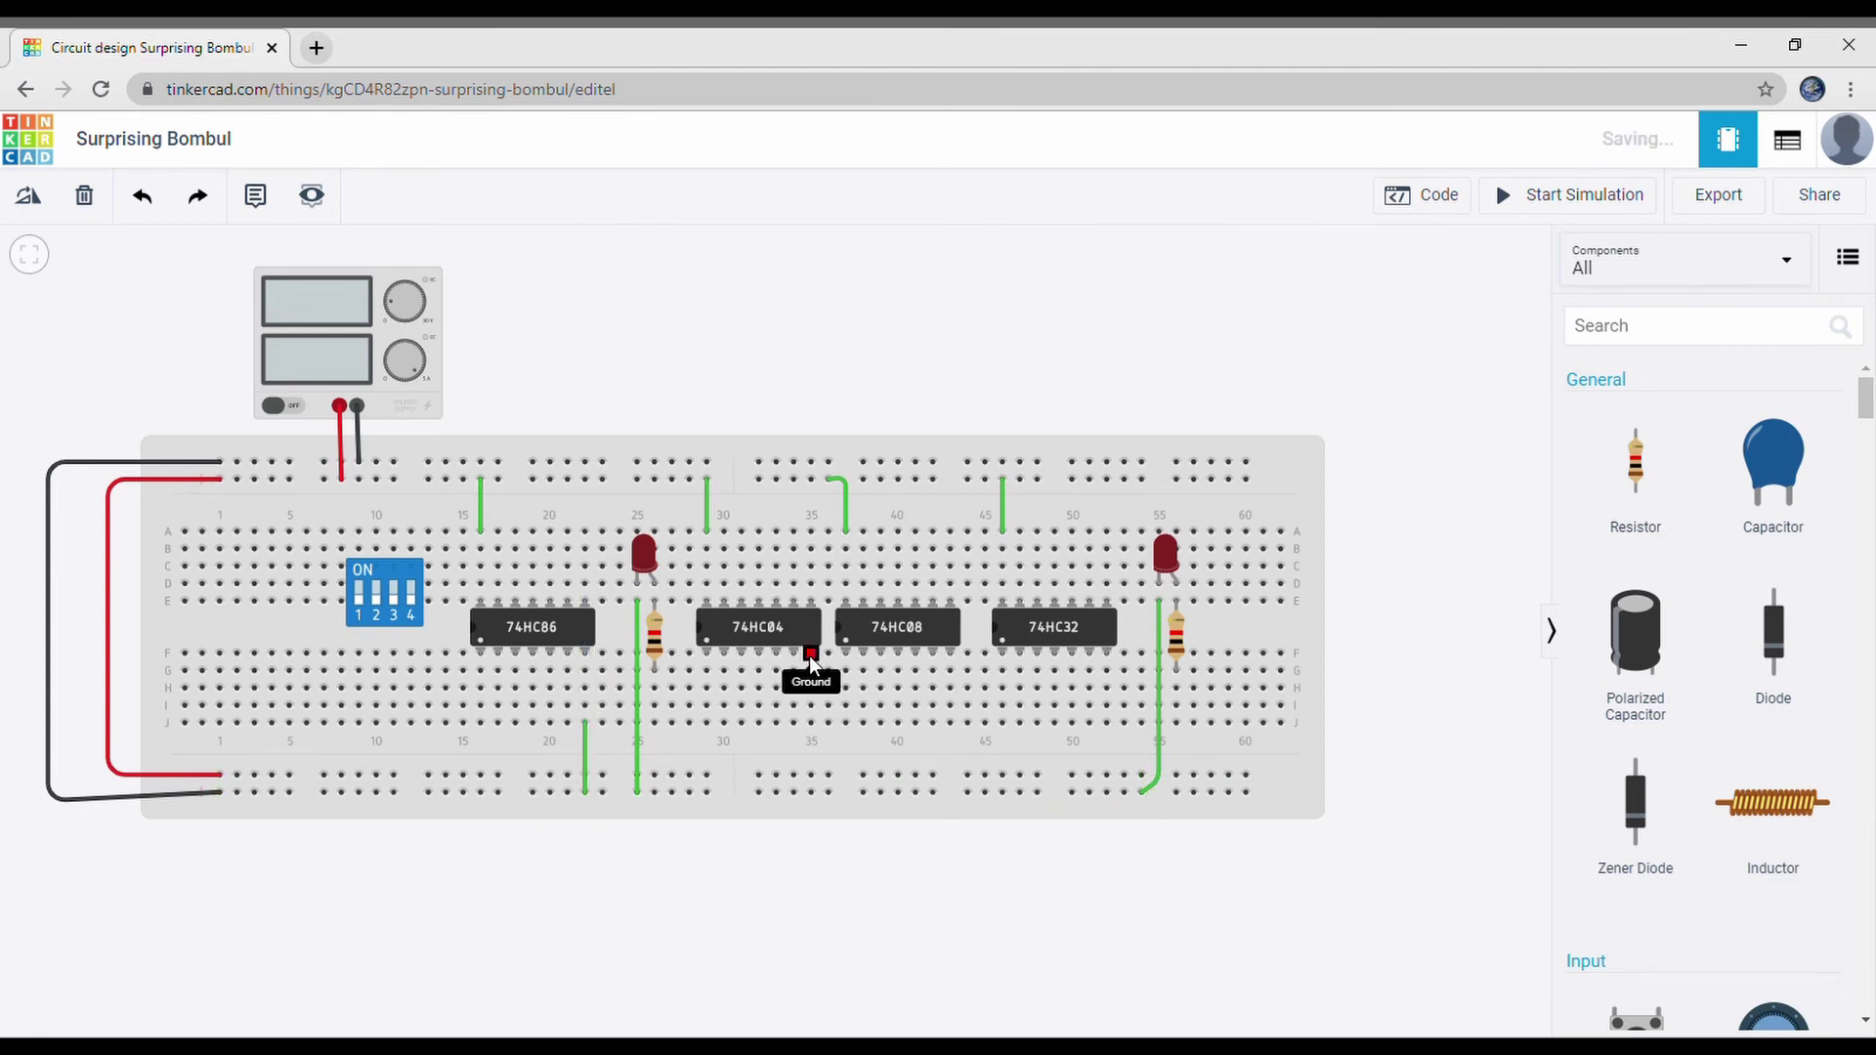
left_click(810, 725)
left_click(809, 787)
left_click(941, 764)
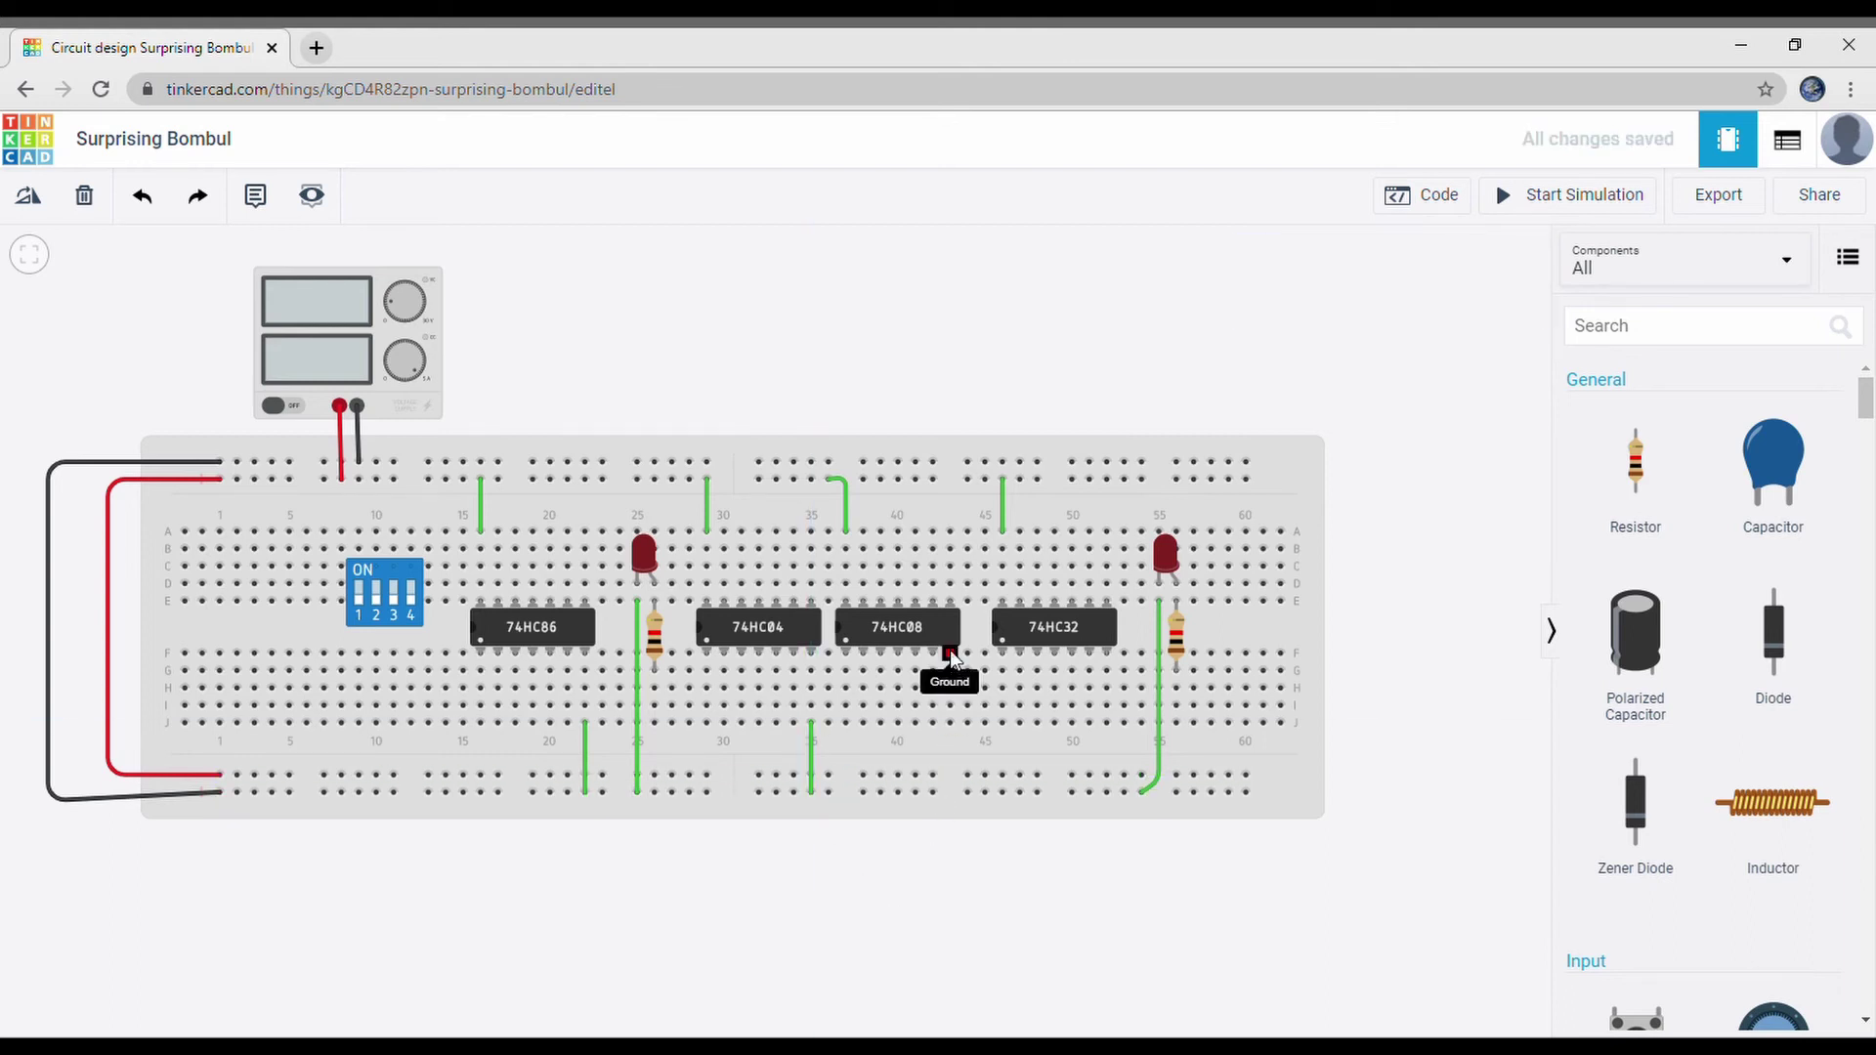
Step: Wire the ground pin columns of the 74HC08 and 74HC32 from row J to the breadboard's lowest rail
left_click(950, 724)
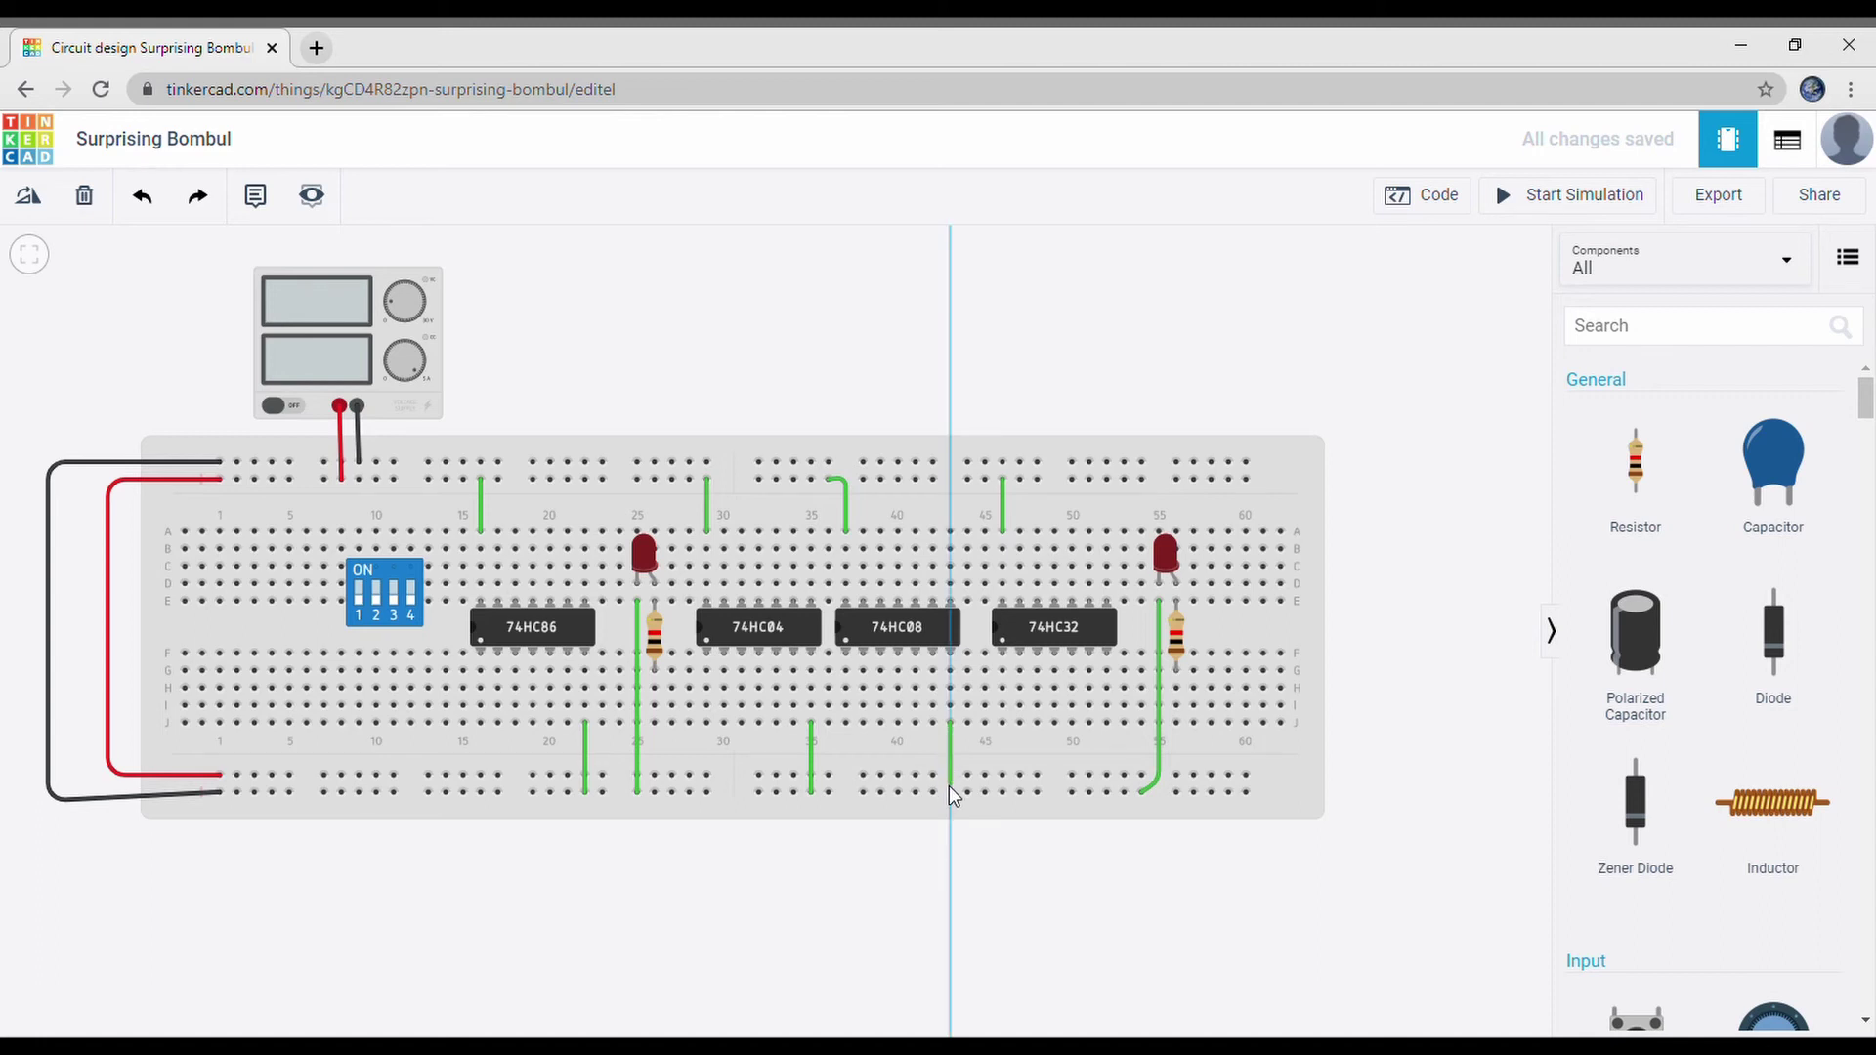
left_click(936, 796)
left_click(1014, 853)
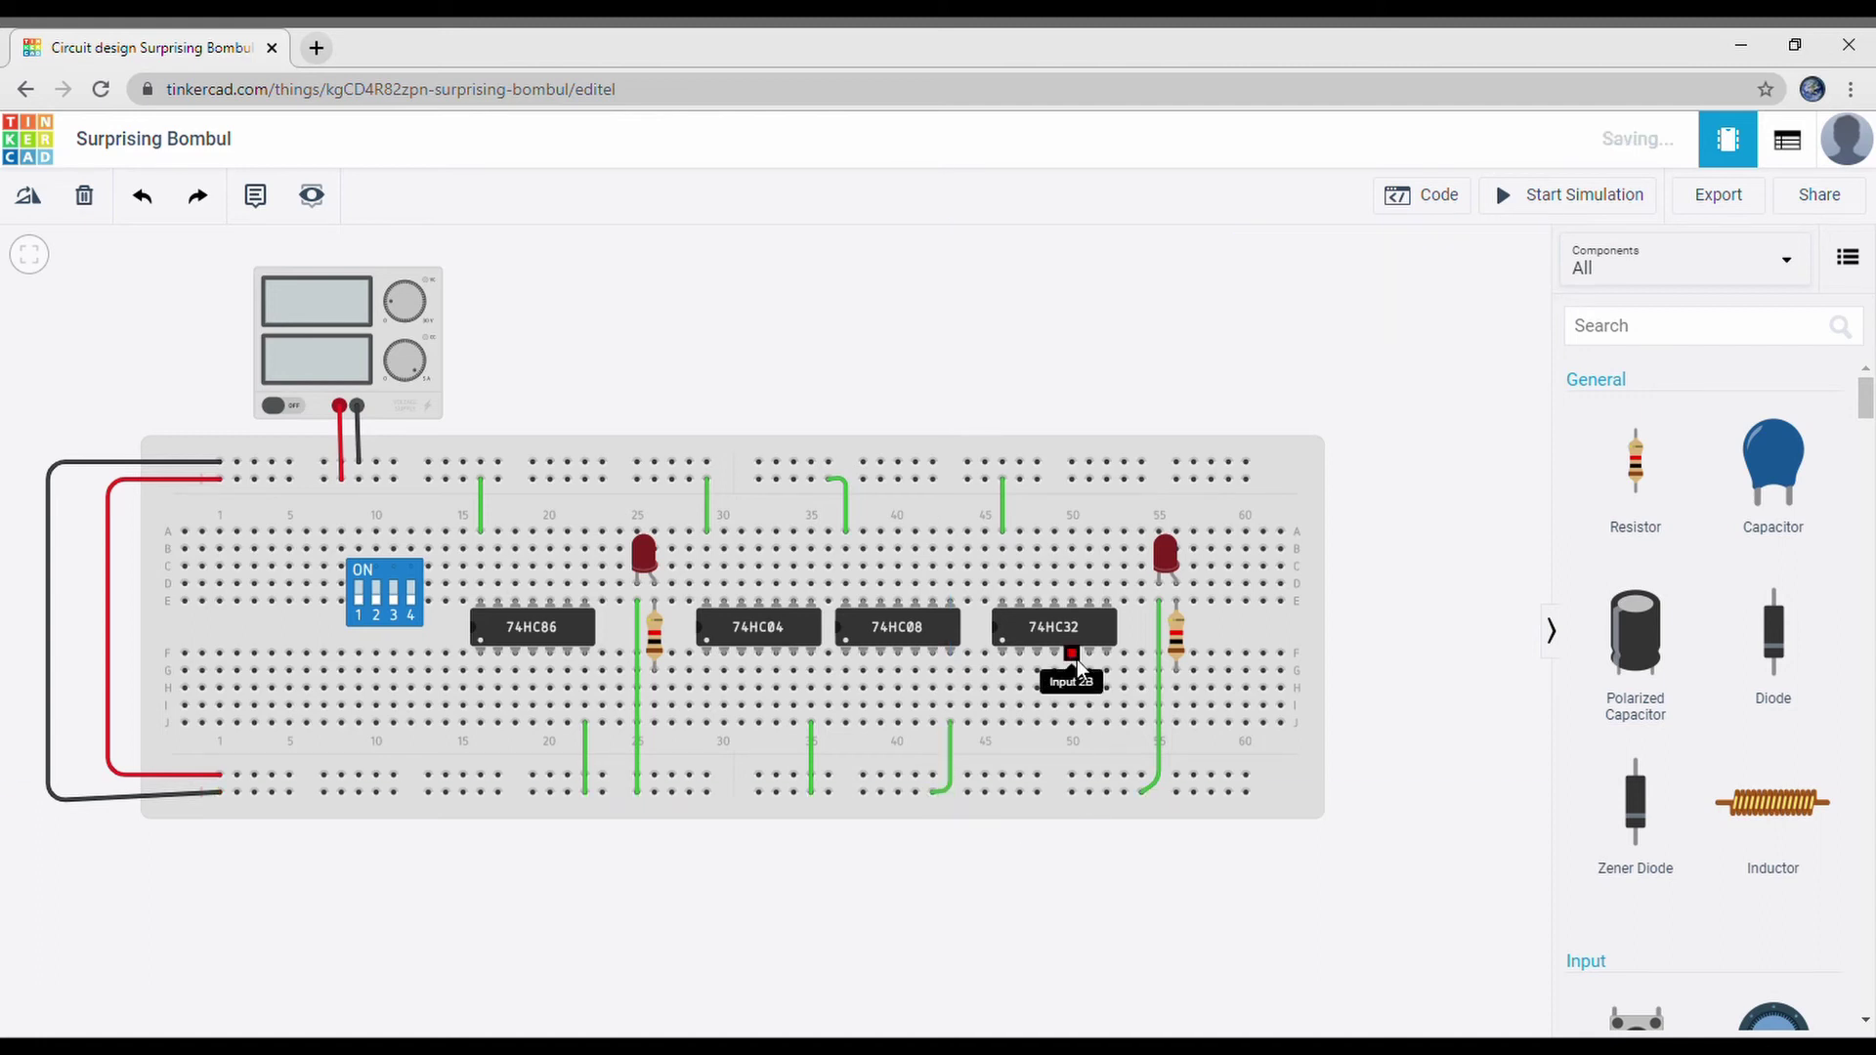
left_click(1107, 724)
left_click(1106, 789)
left_click(1179, 883)
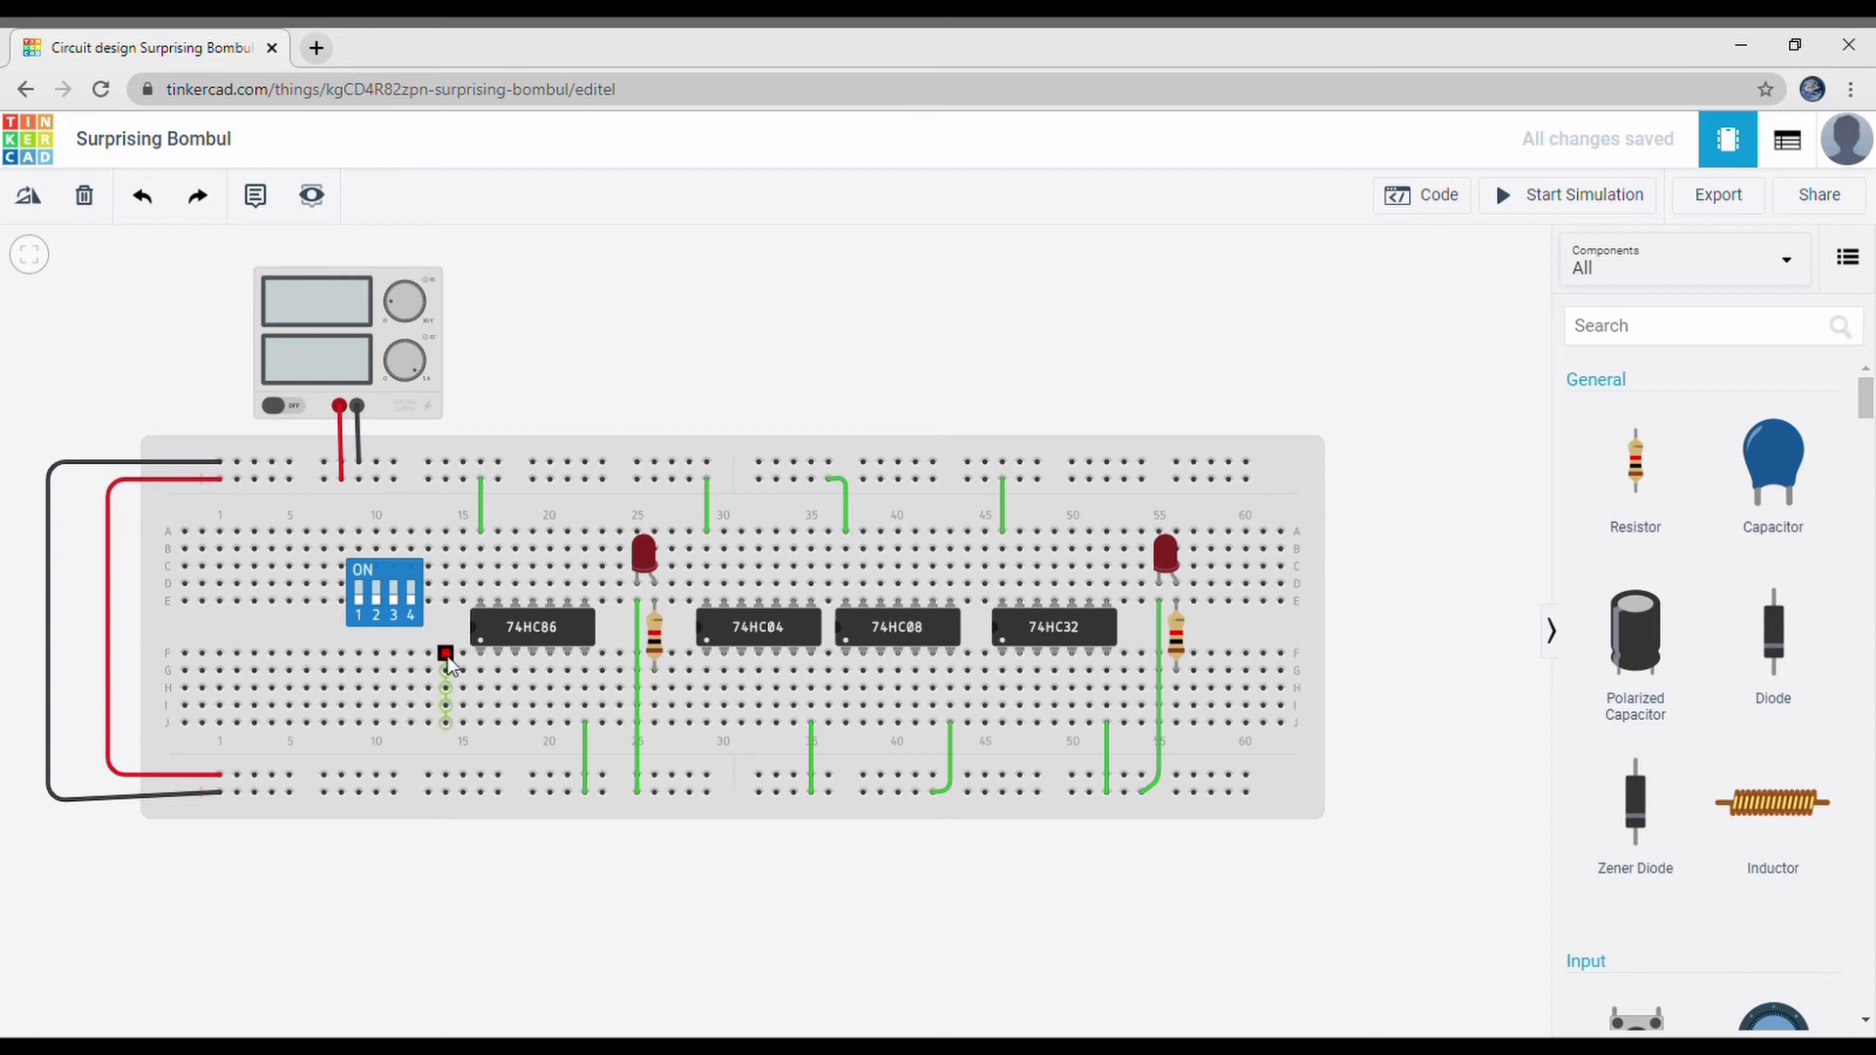
Step: Wire the upper terminals of DIP switch positions 1, 2, 3 and 4 to the upper positive rail
left_click(374, 593)
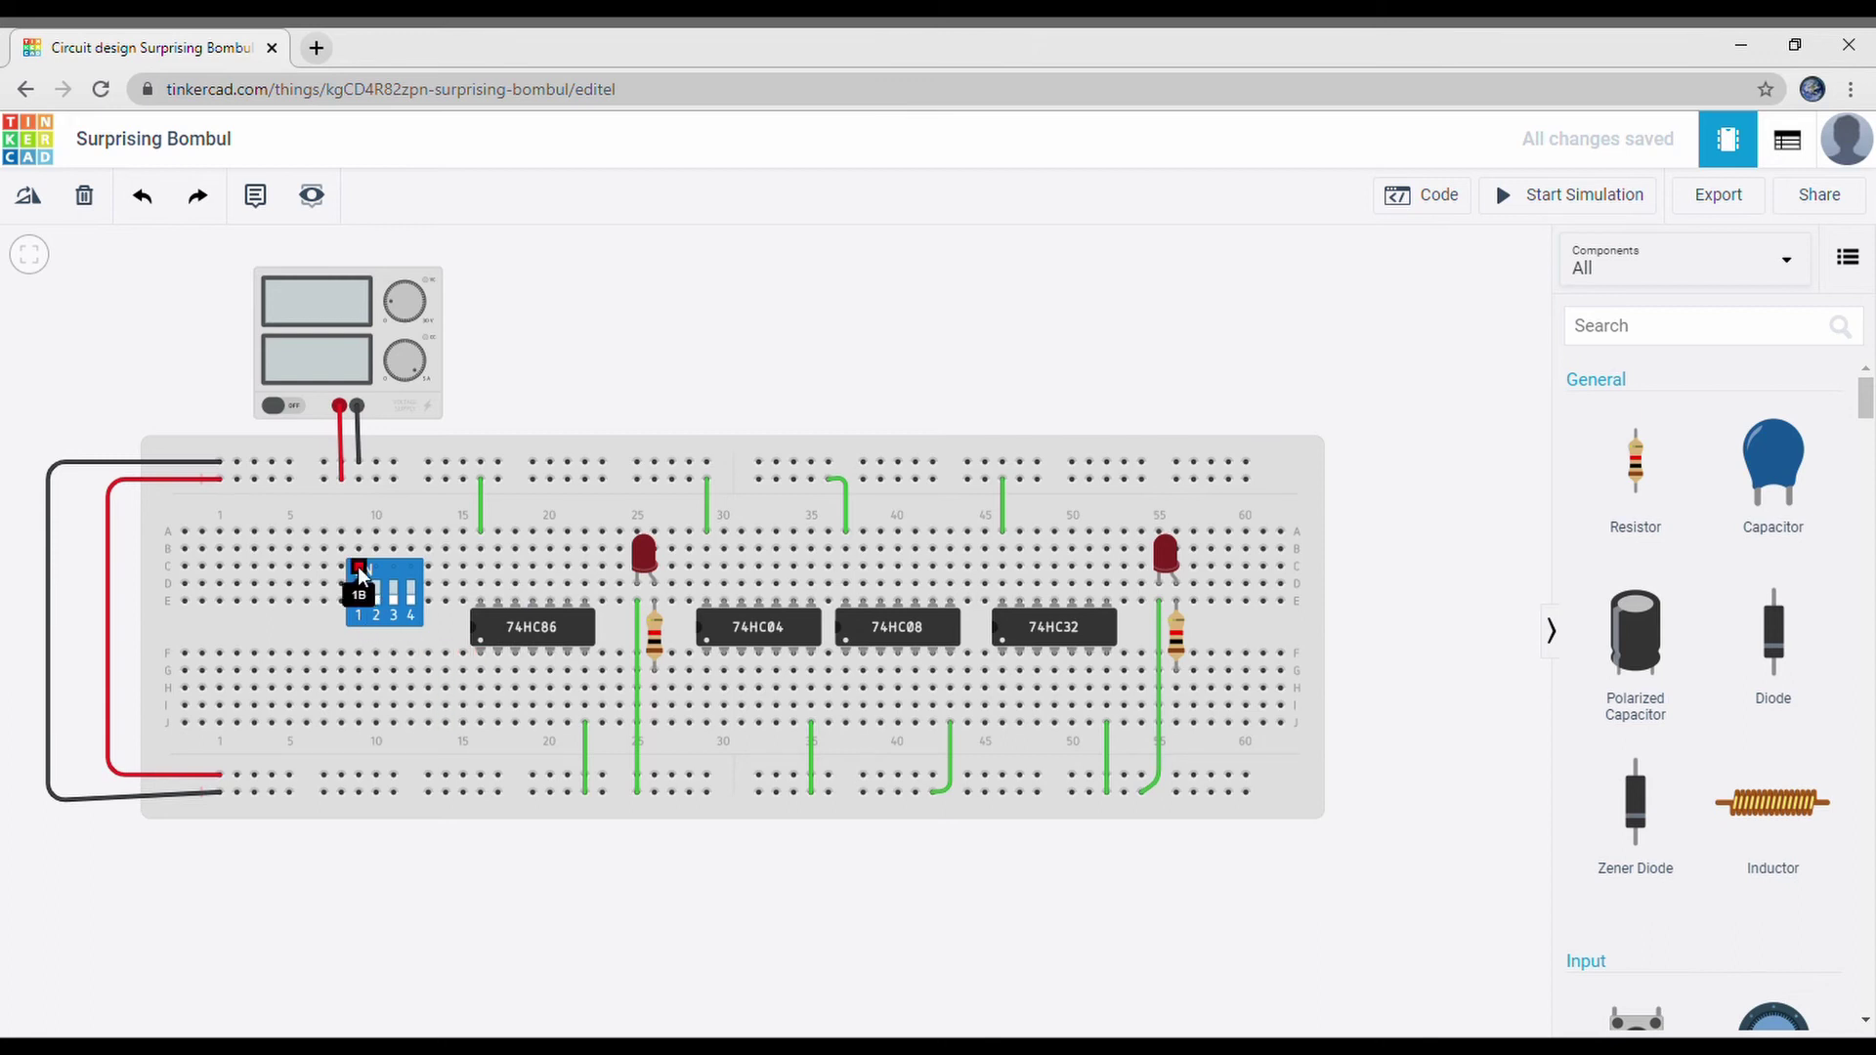
left_click(357, 567)
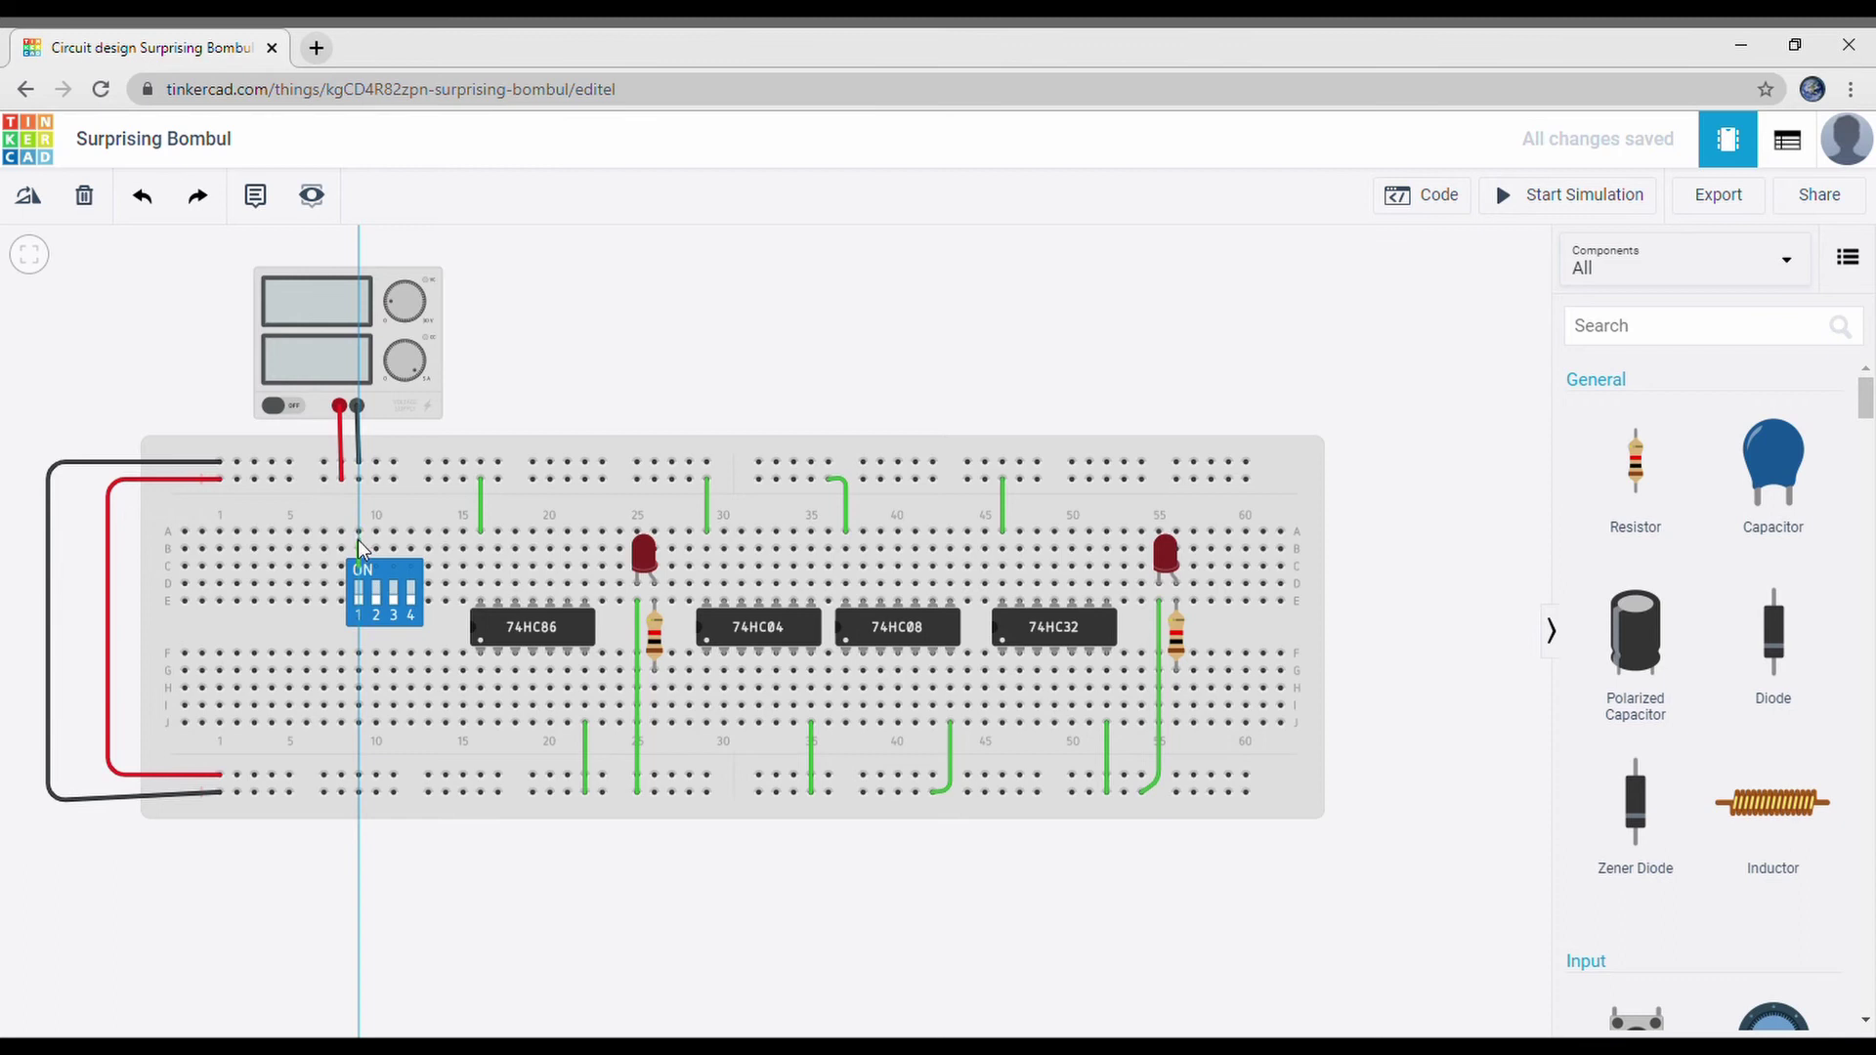
left_click(358, 478)
left_click(548, 306)
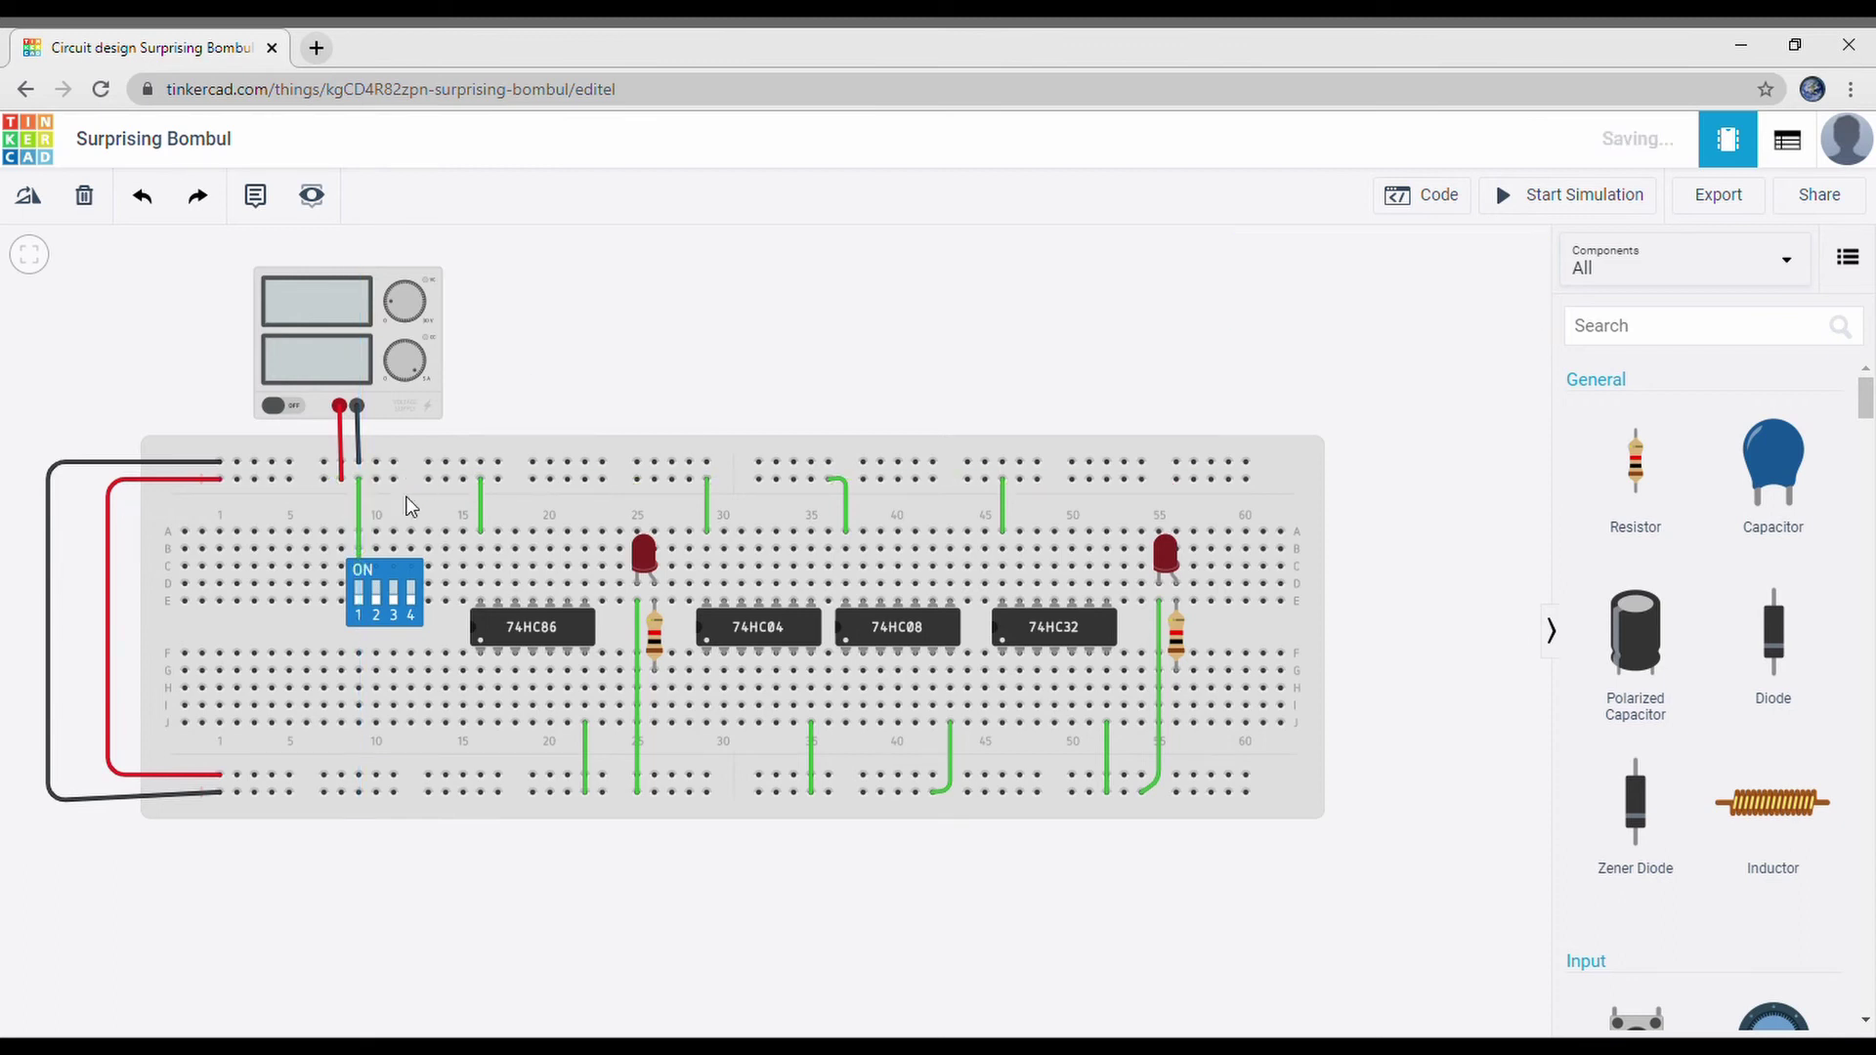
left_click(373, 561)
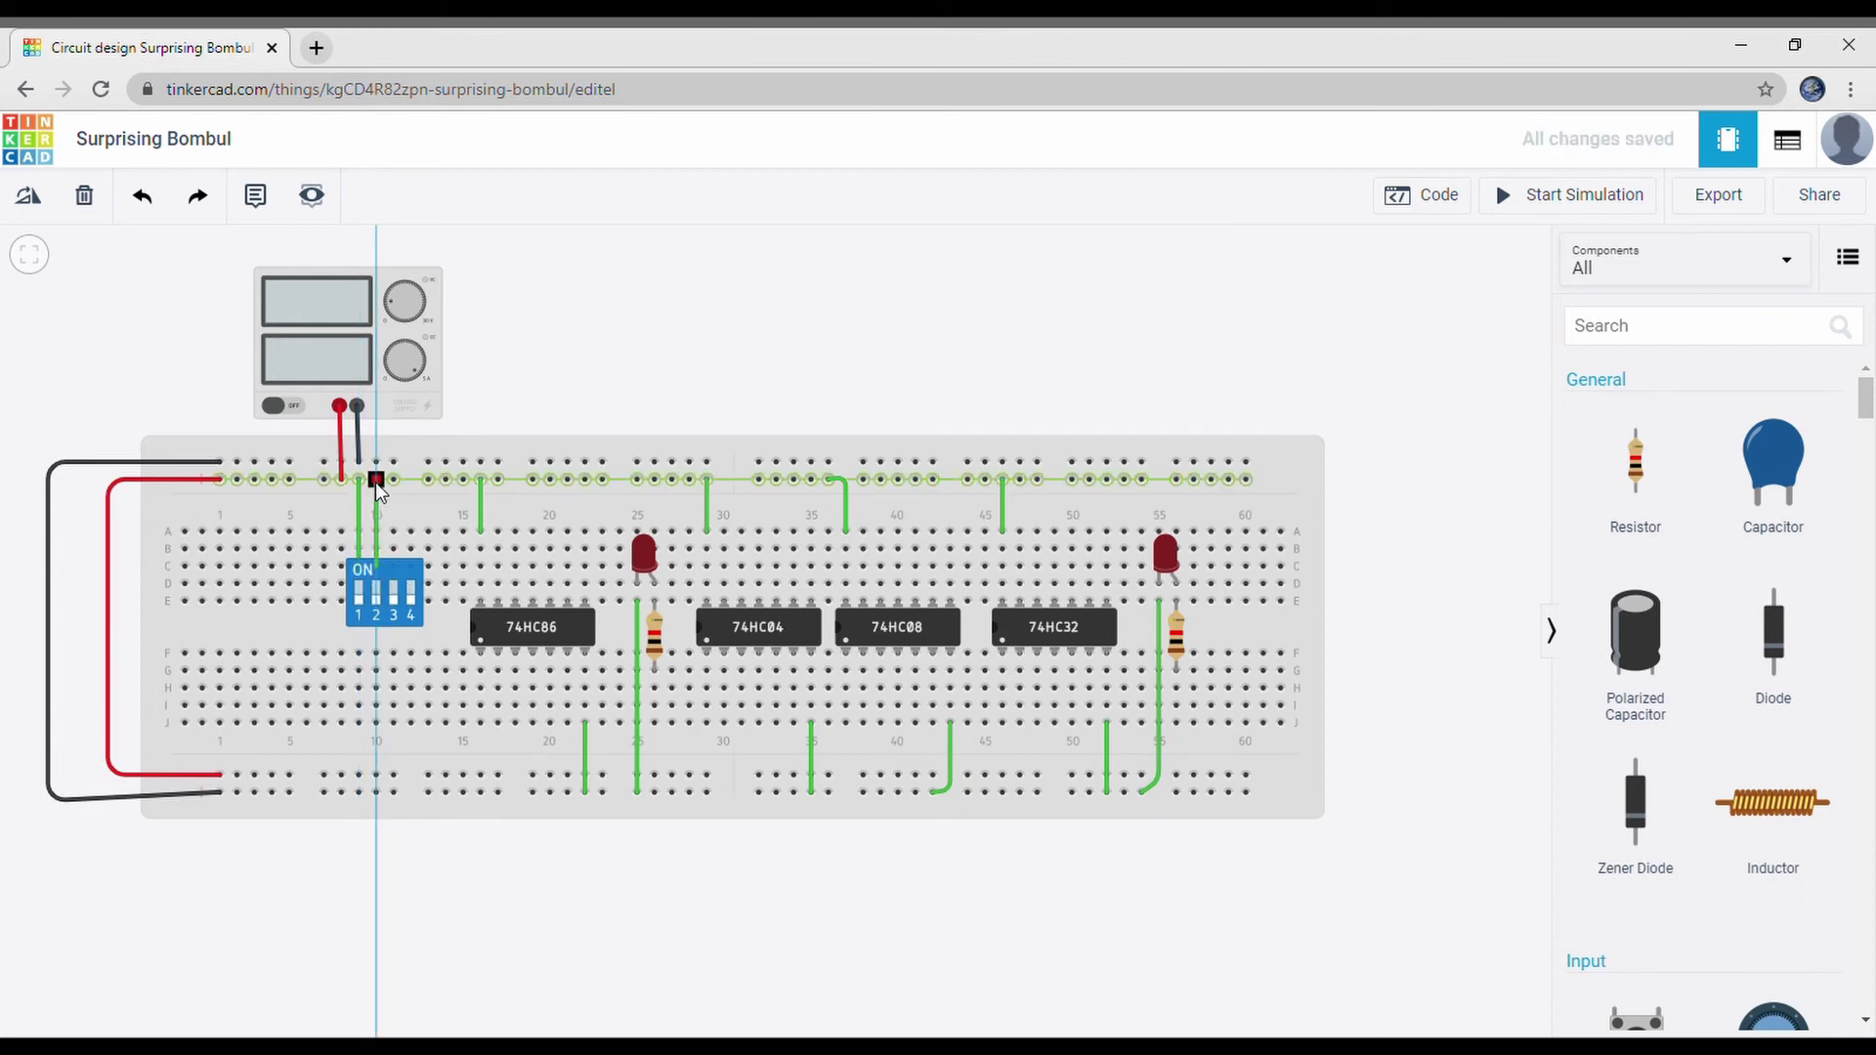
left_click(375, 479)
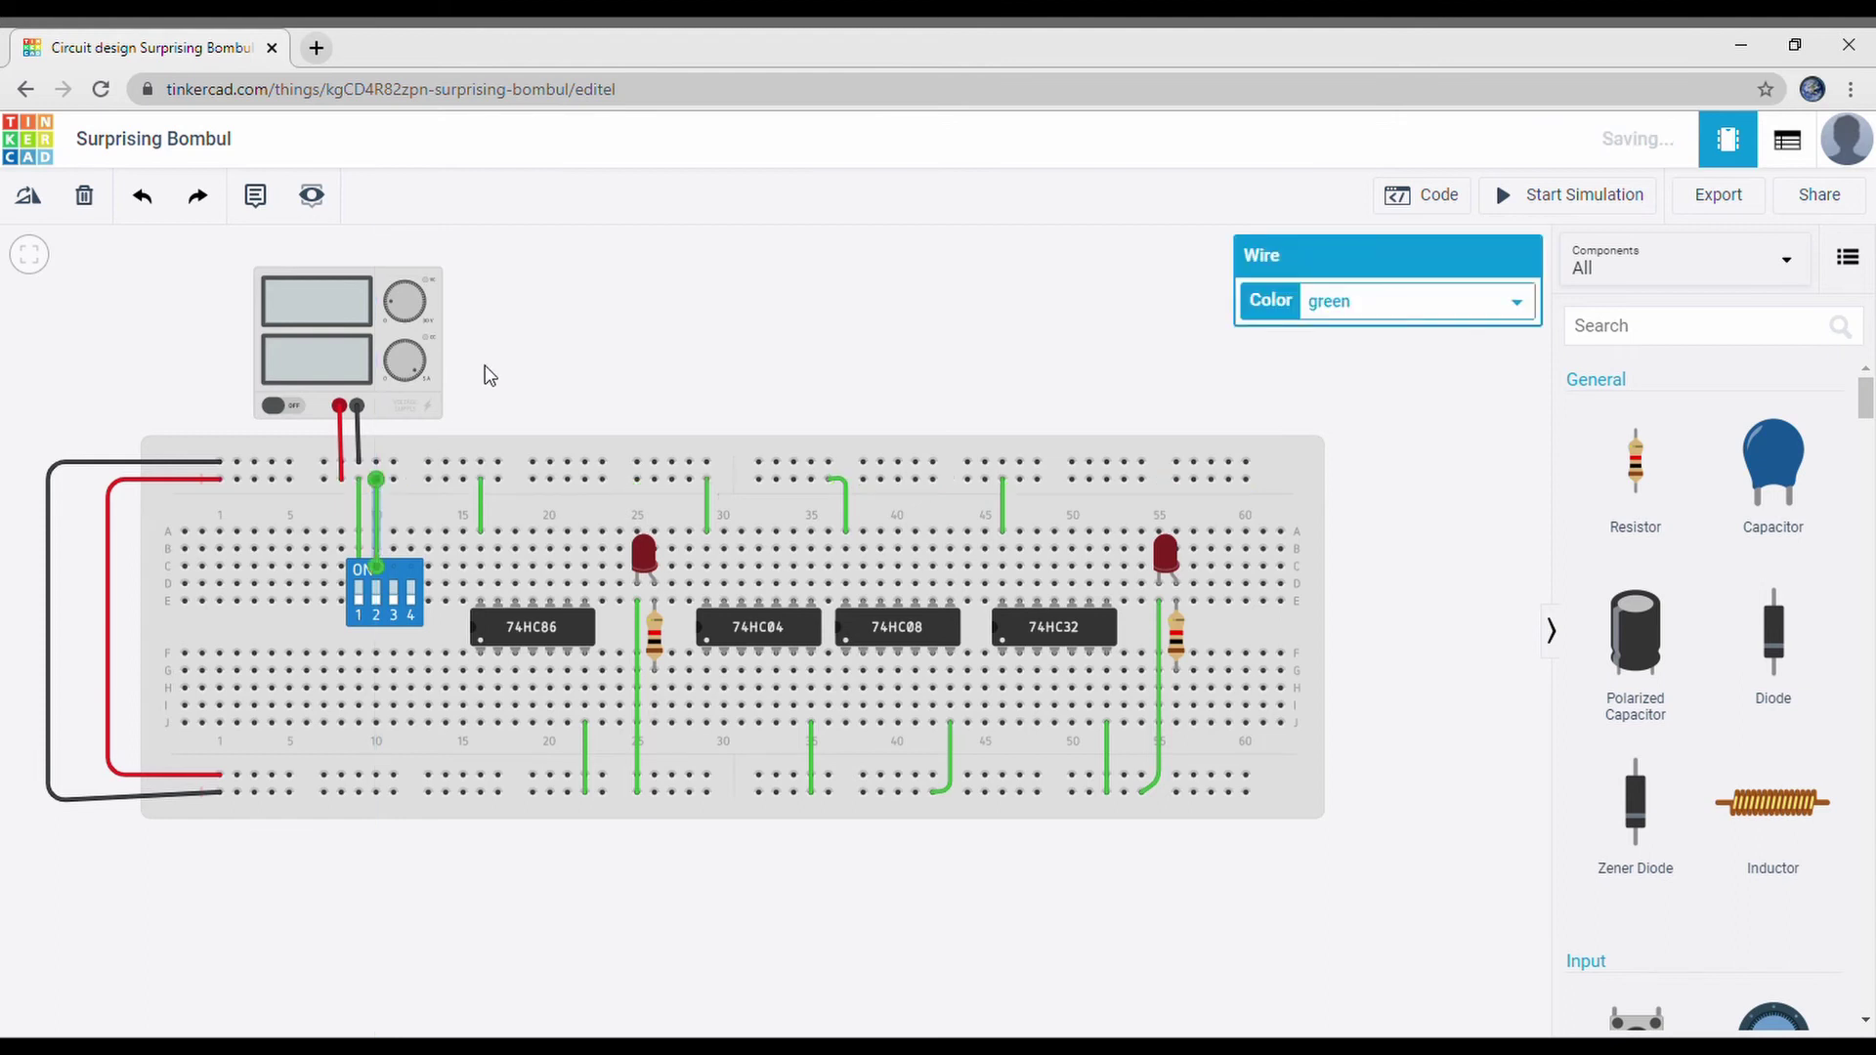
left_click(393, 569)
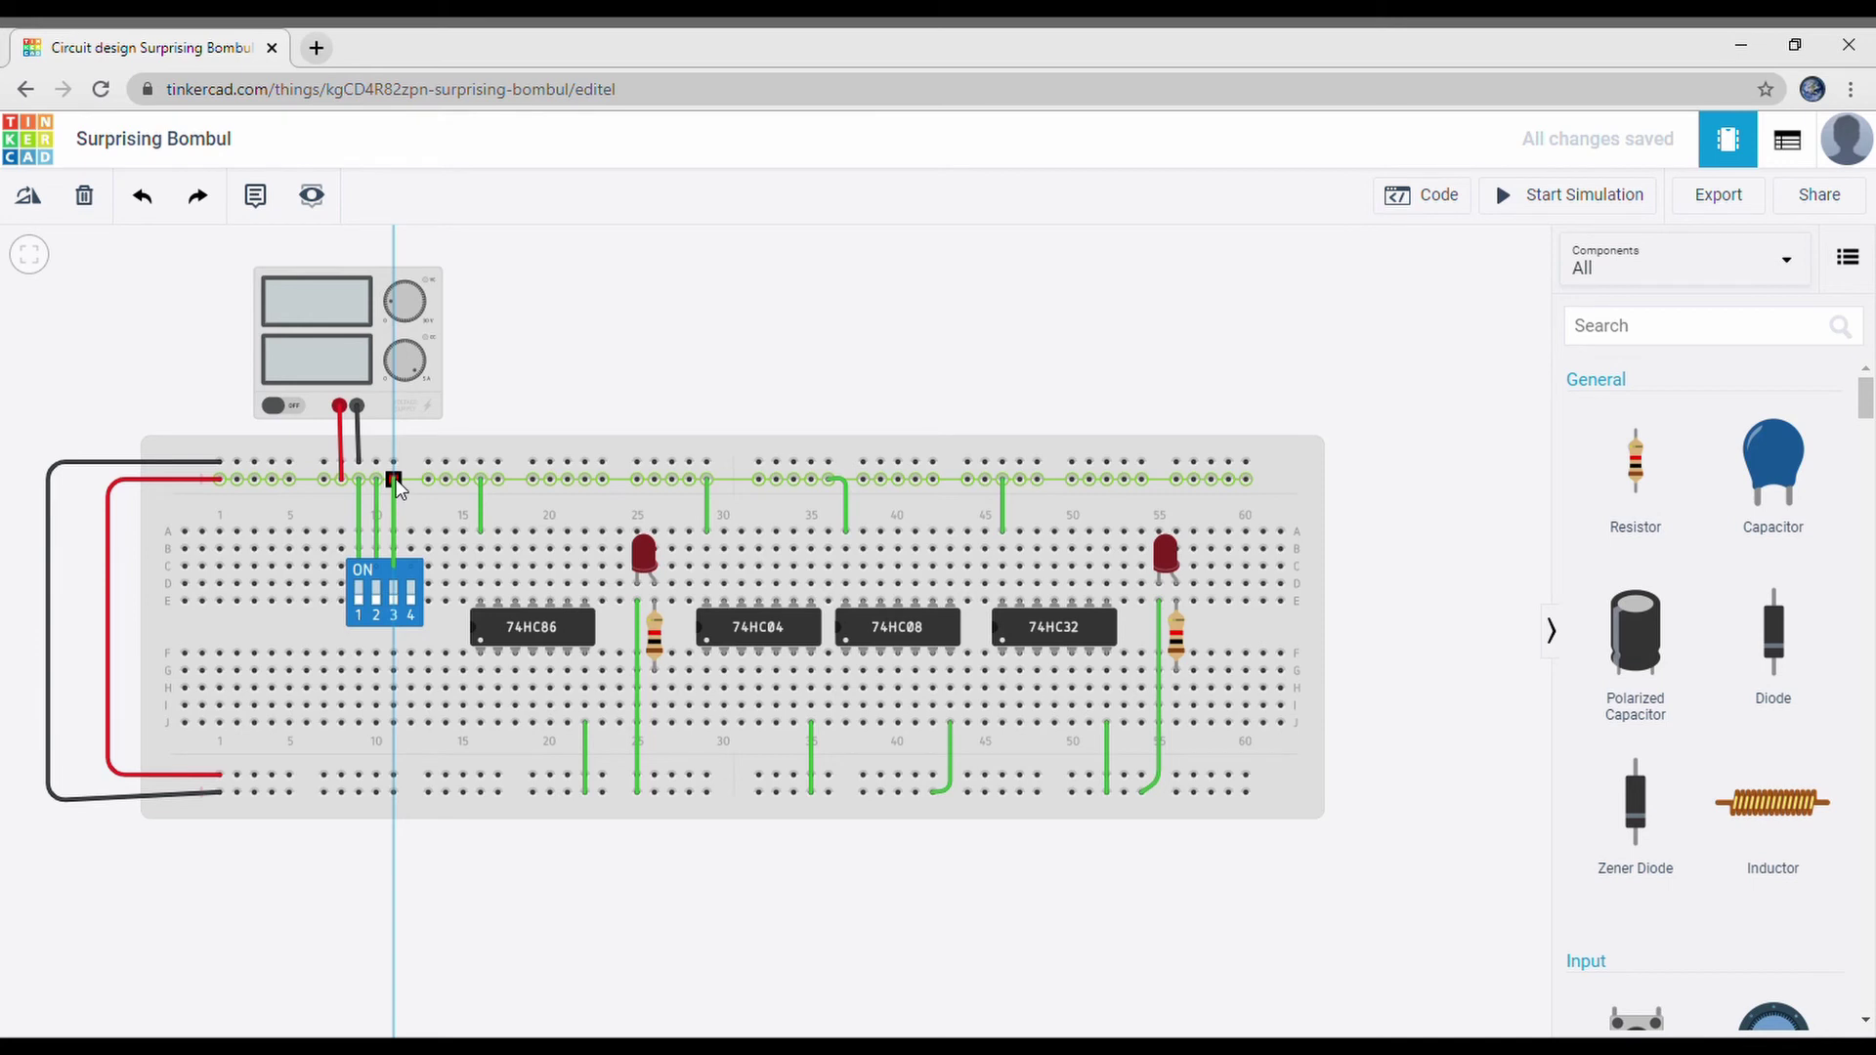
left_click(393, 479)
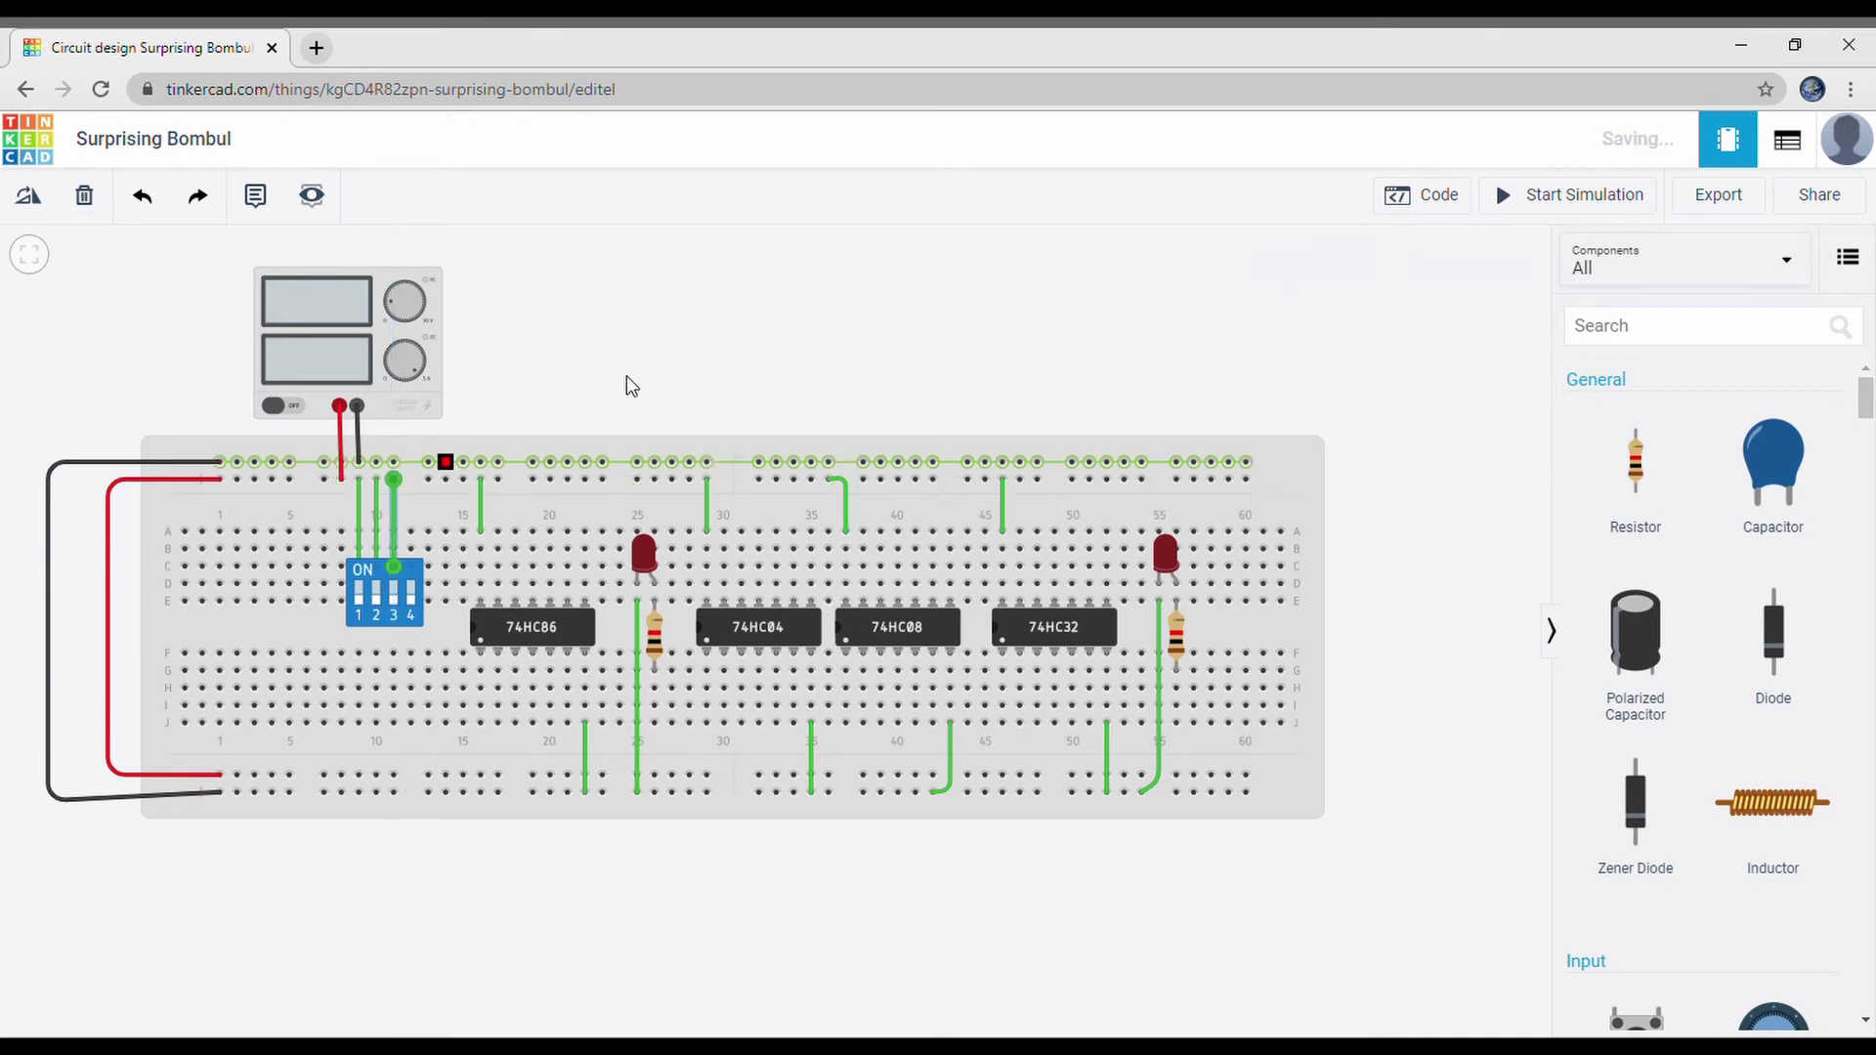
left_click(412, 567)
left_click(413, 484)
left_click(428, 478)
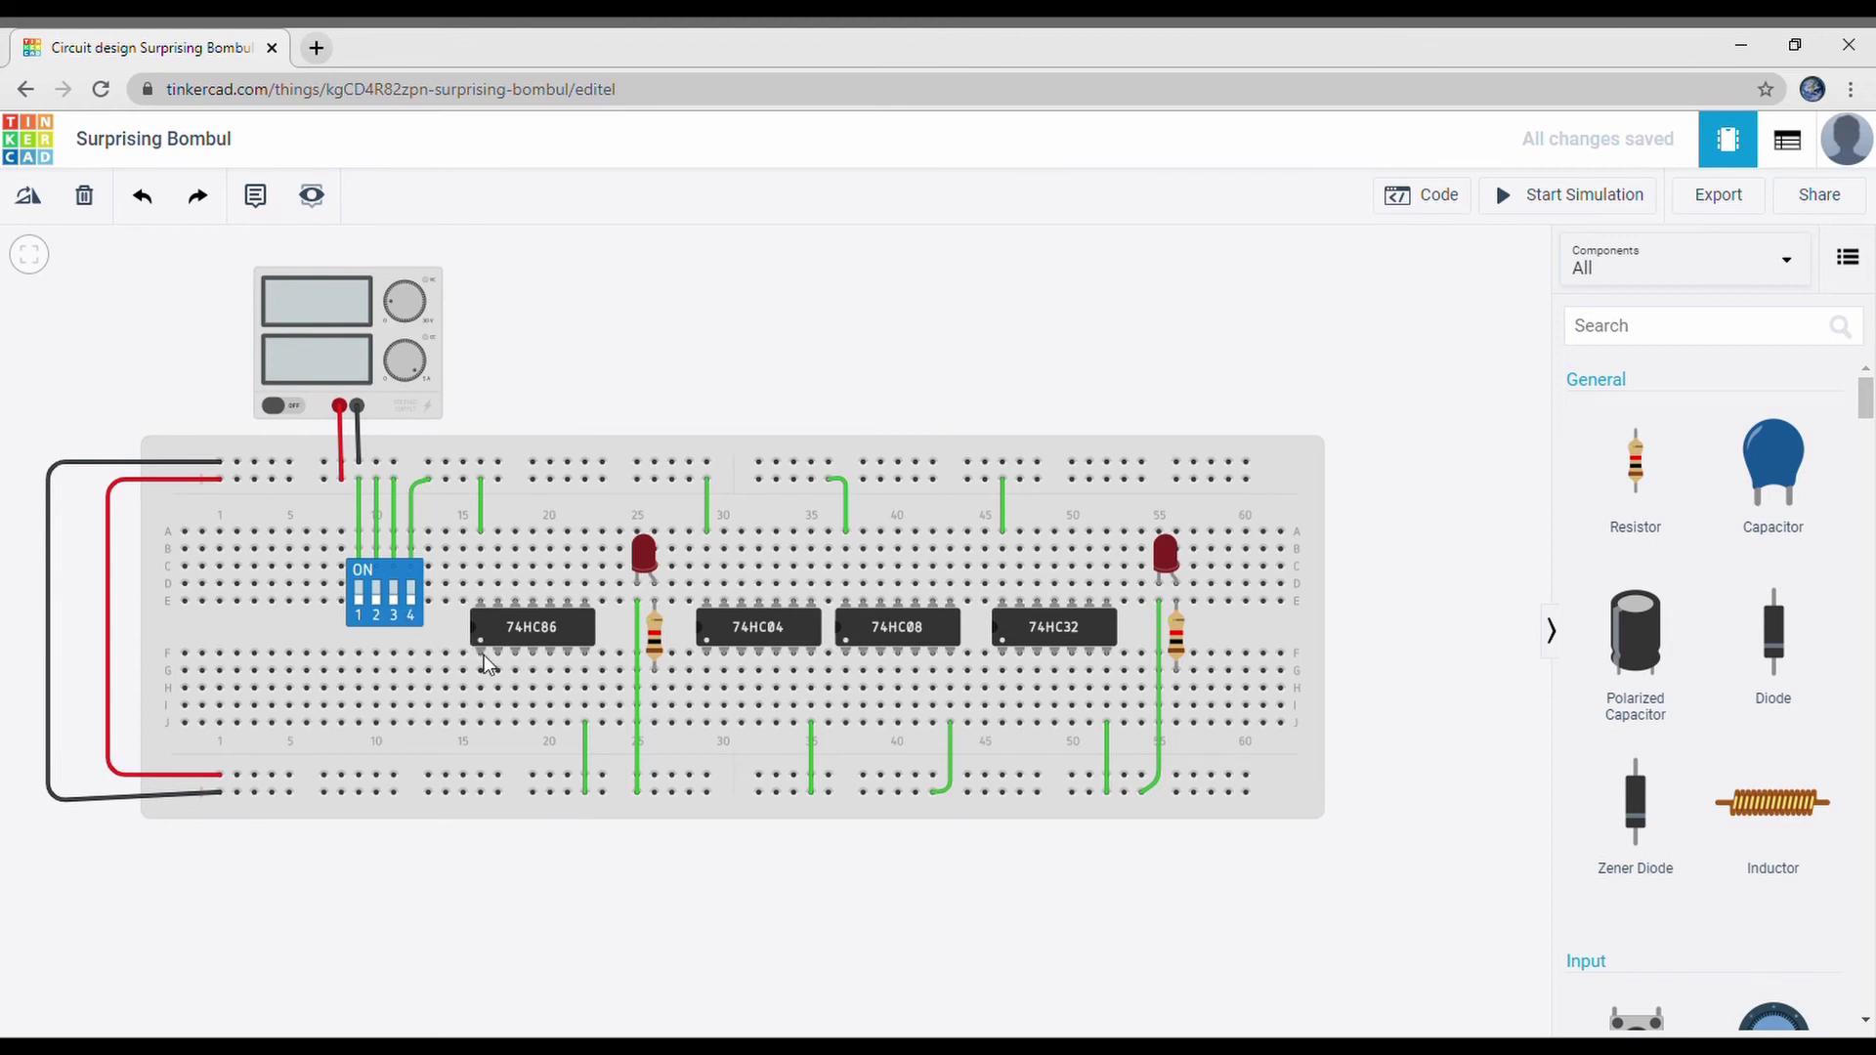
Step: Wire the lower terminals of DIP switch positions 4 and 3 to the 74HC86's first two input columns, at G16 and G17
left_click(411, 621)
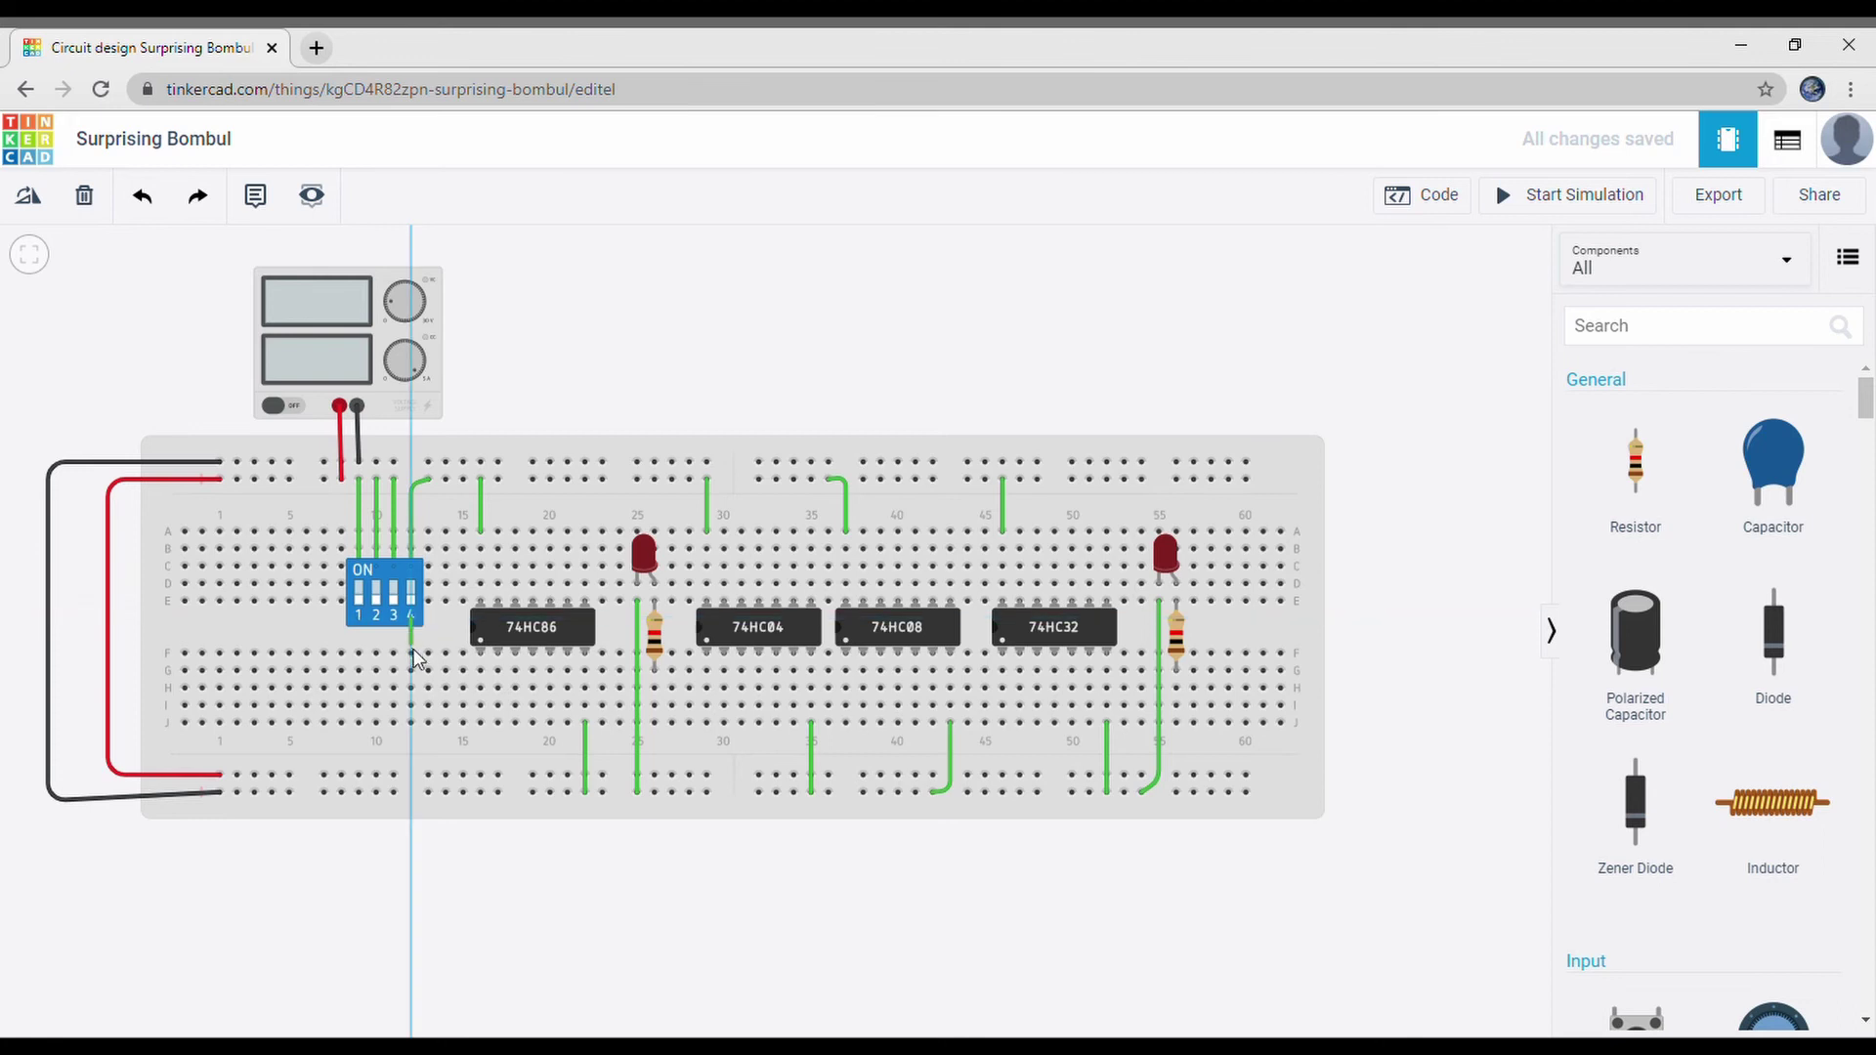
left_click(480, 672)
left_click(455, 852)
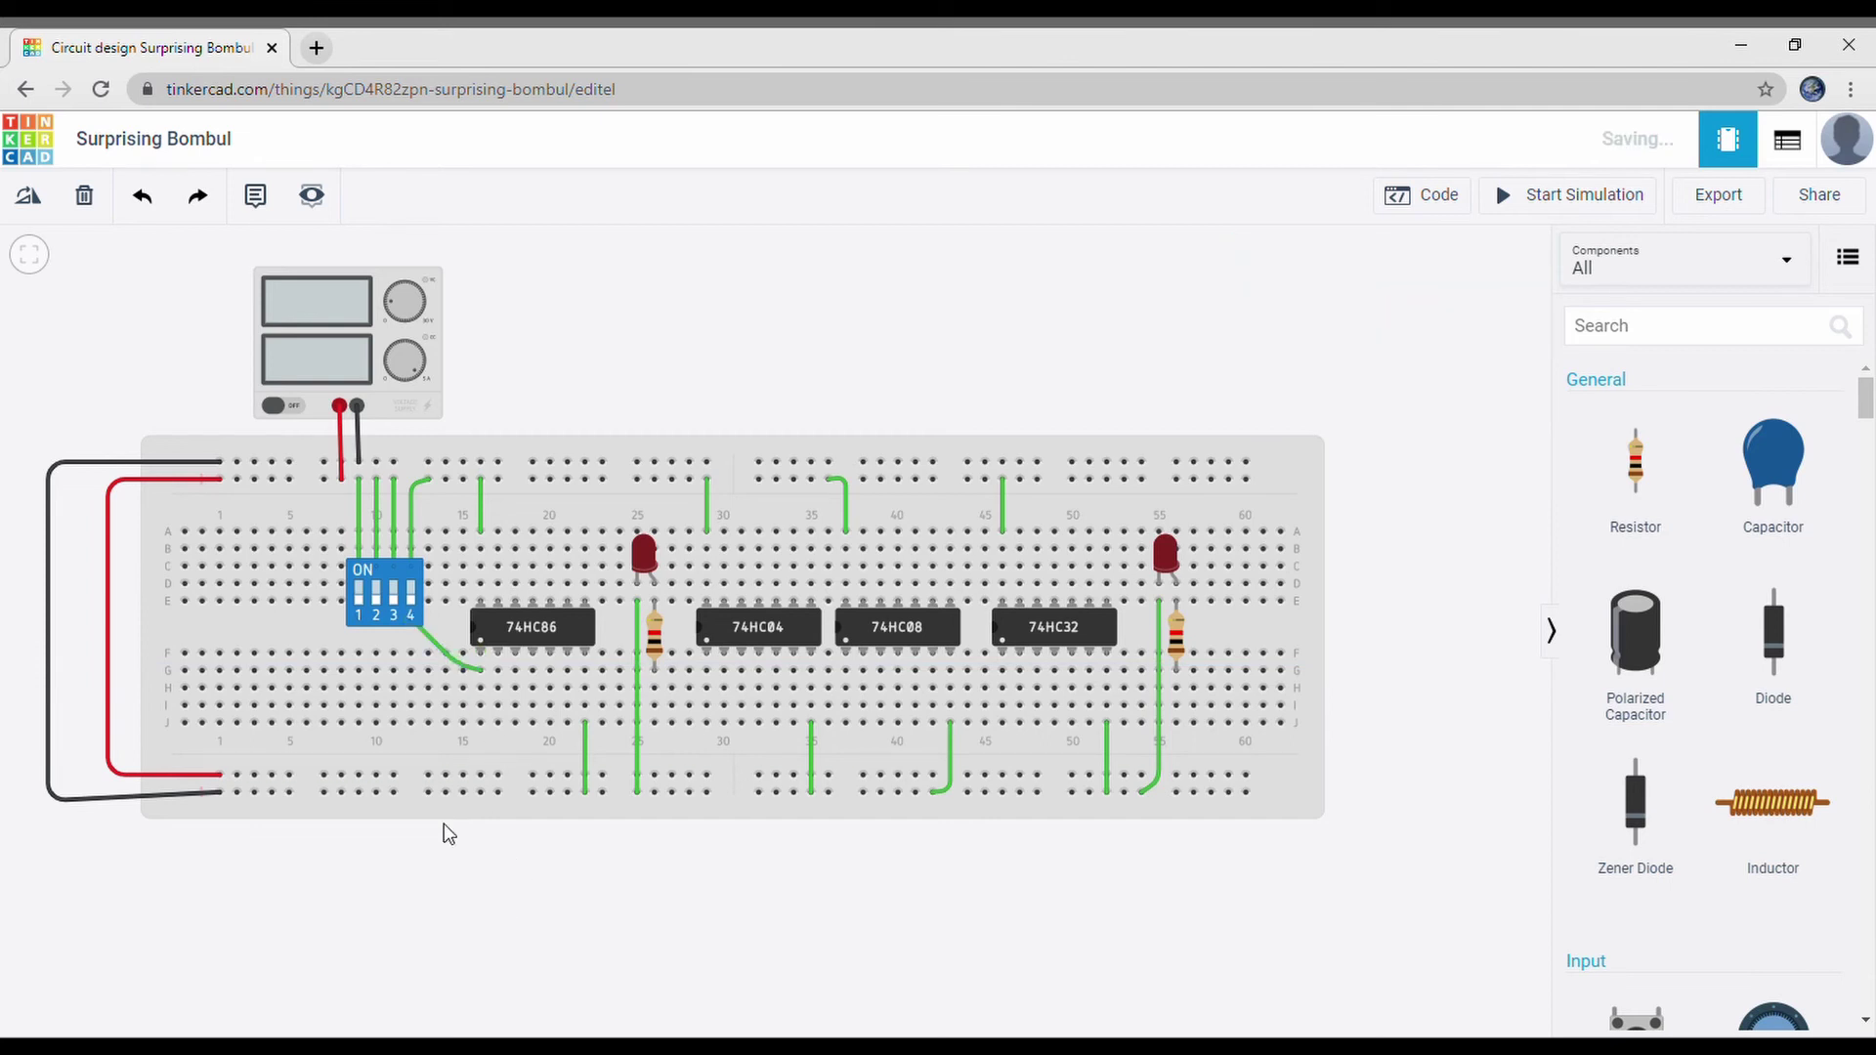
left_click(394, 617)
left_click(465, 689)
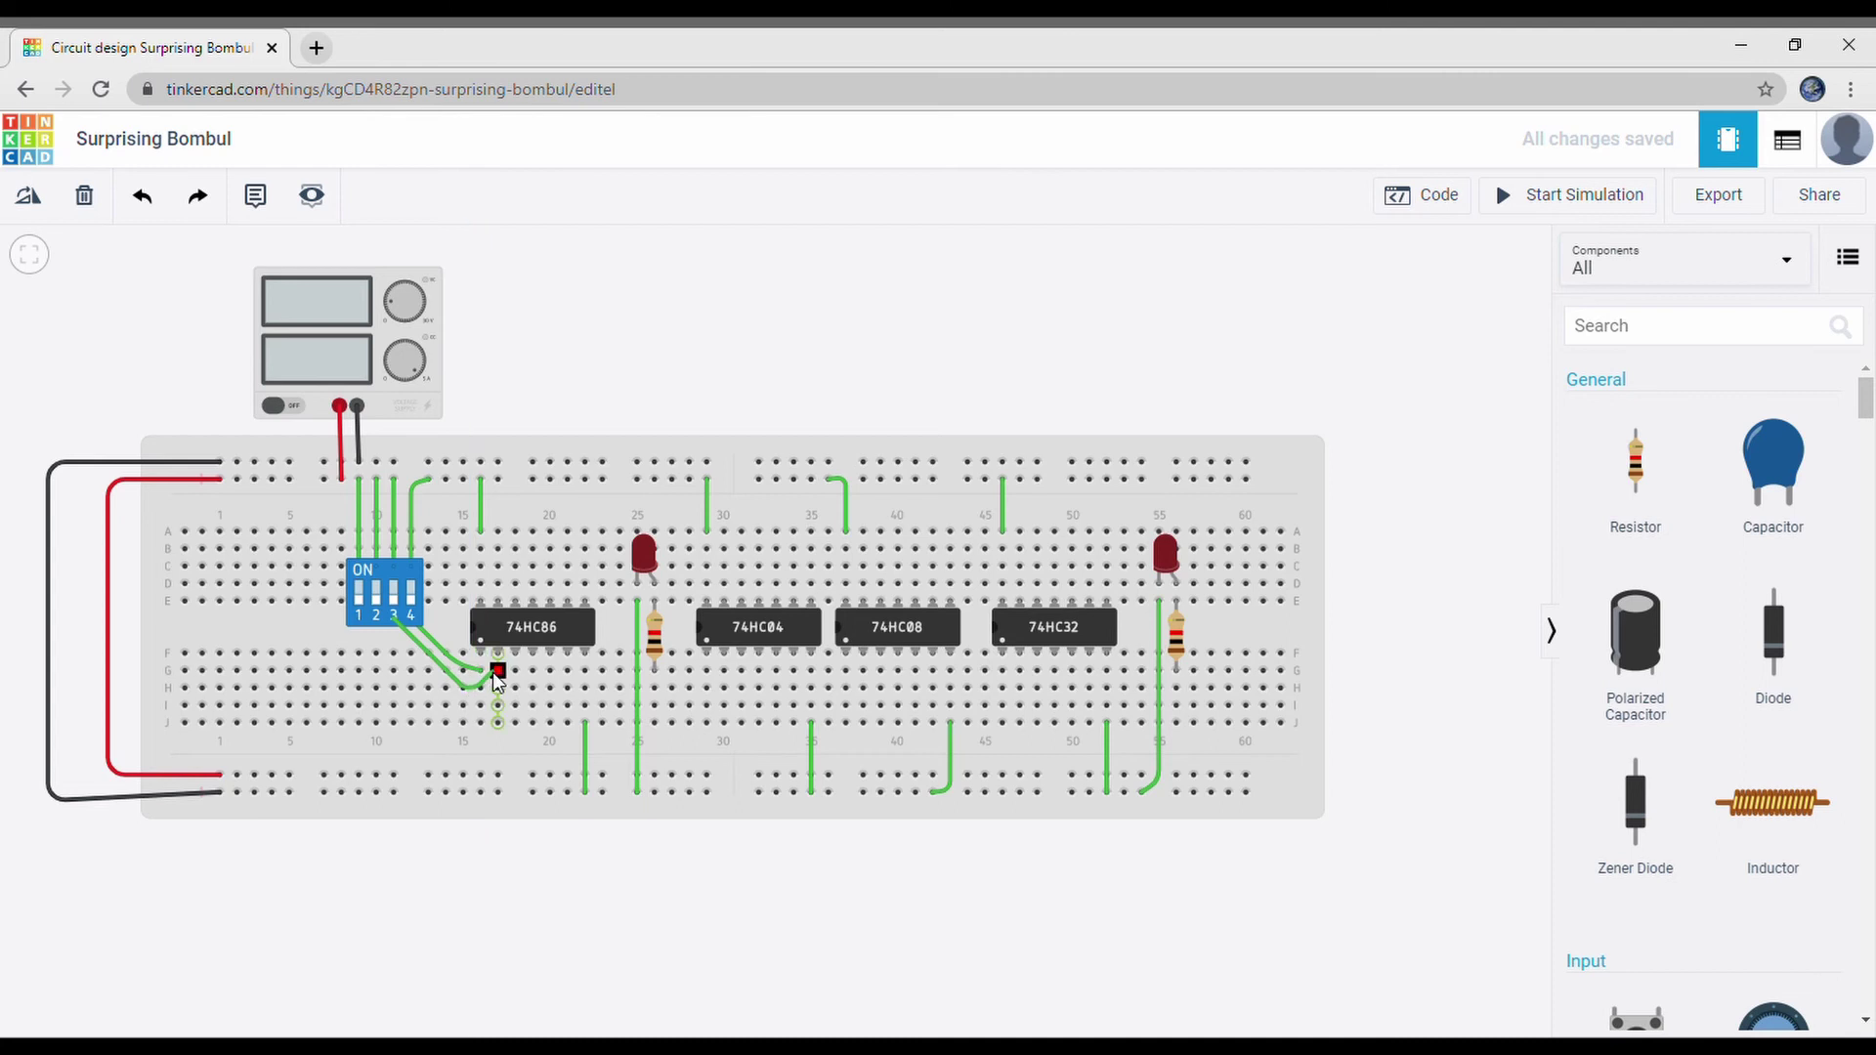
left_click(498, 672)
left_click(520, 906)
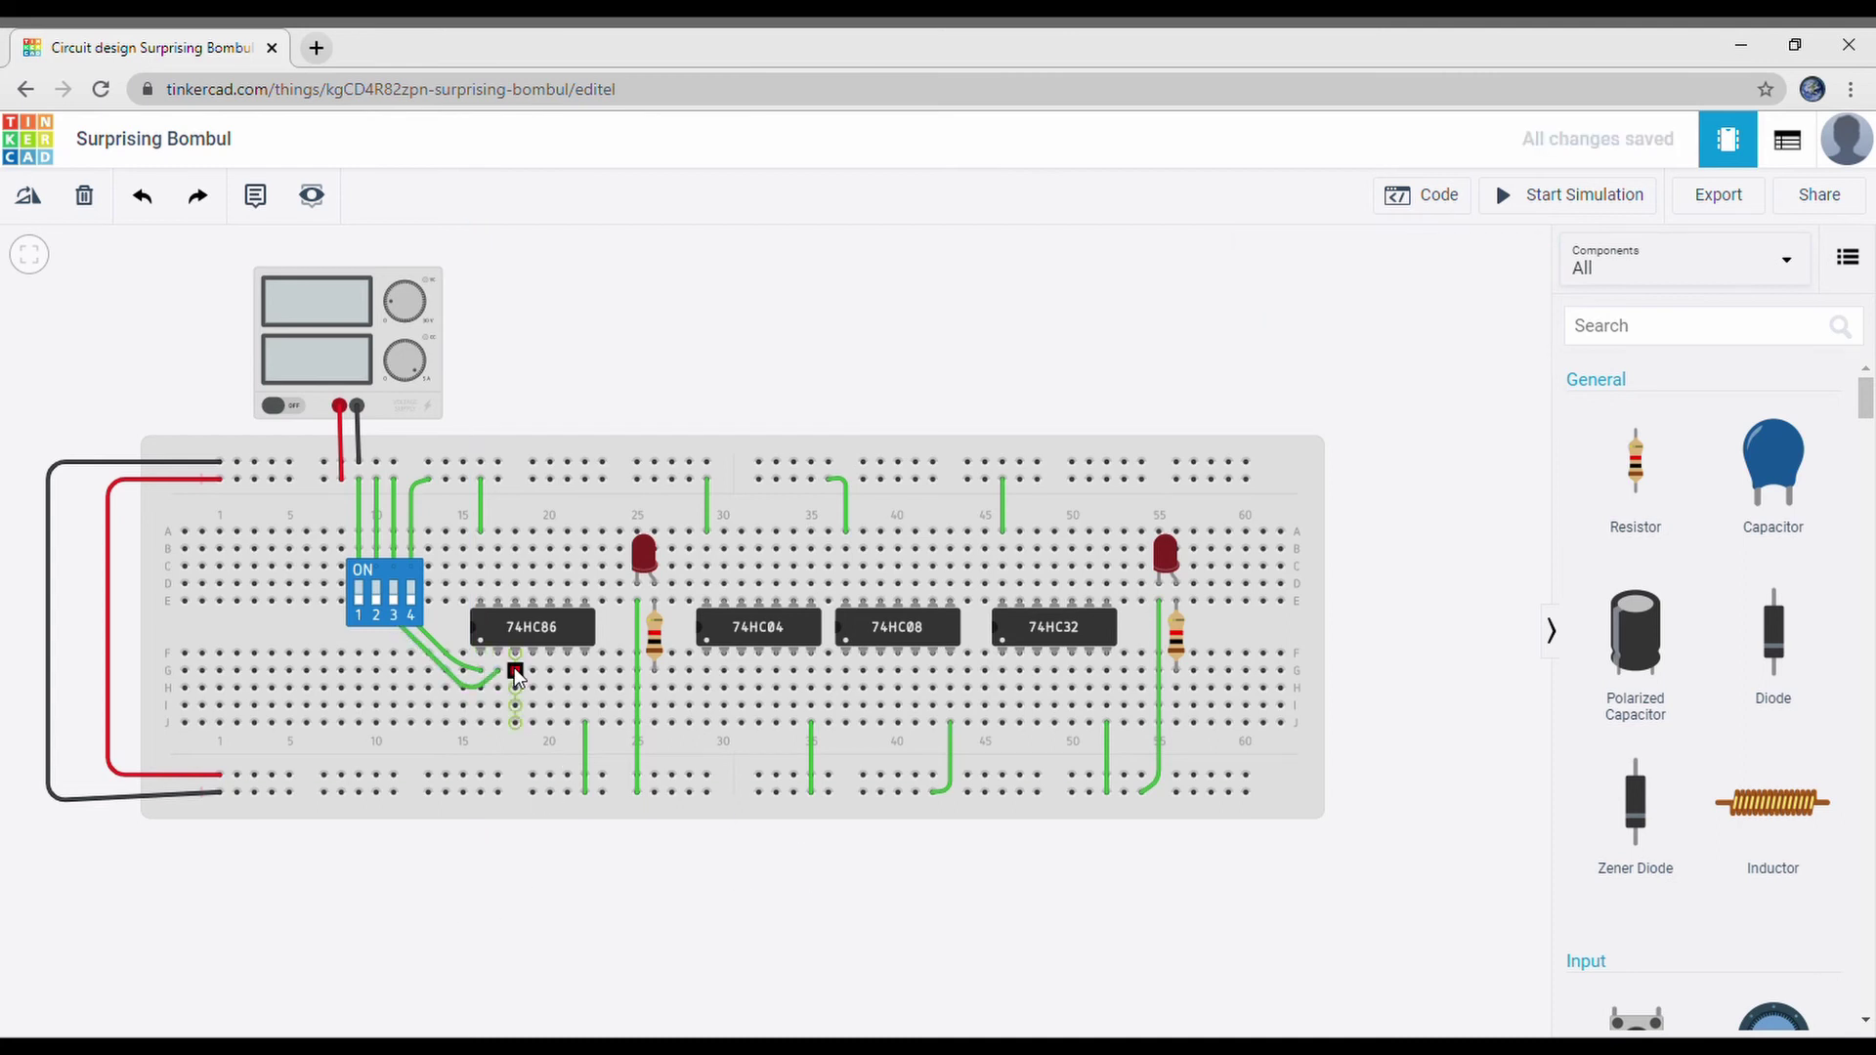
Step: Link the 74HC86's first output at G18 to G19, and route a wire from DIP switch position 2's lower terminal to G20
left_click(514, 670)
left_click(531, 670)
left_click(488, 895)
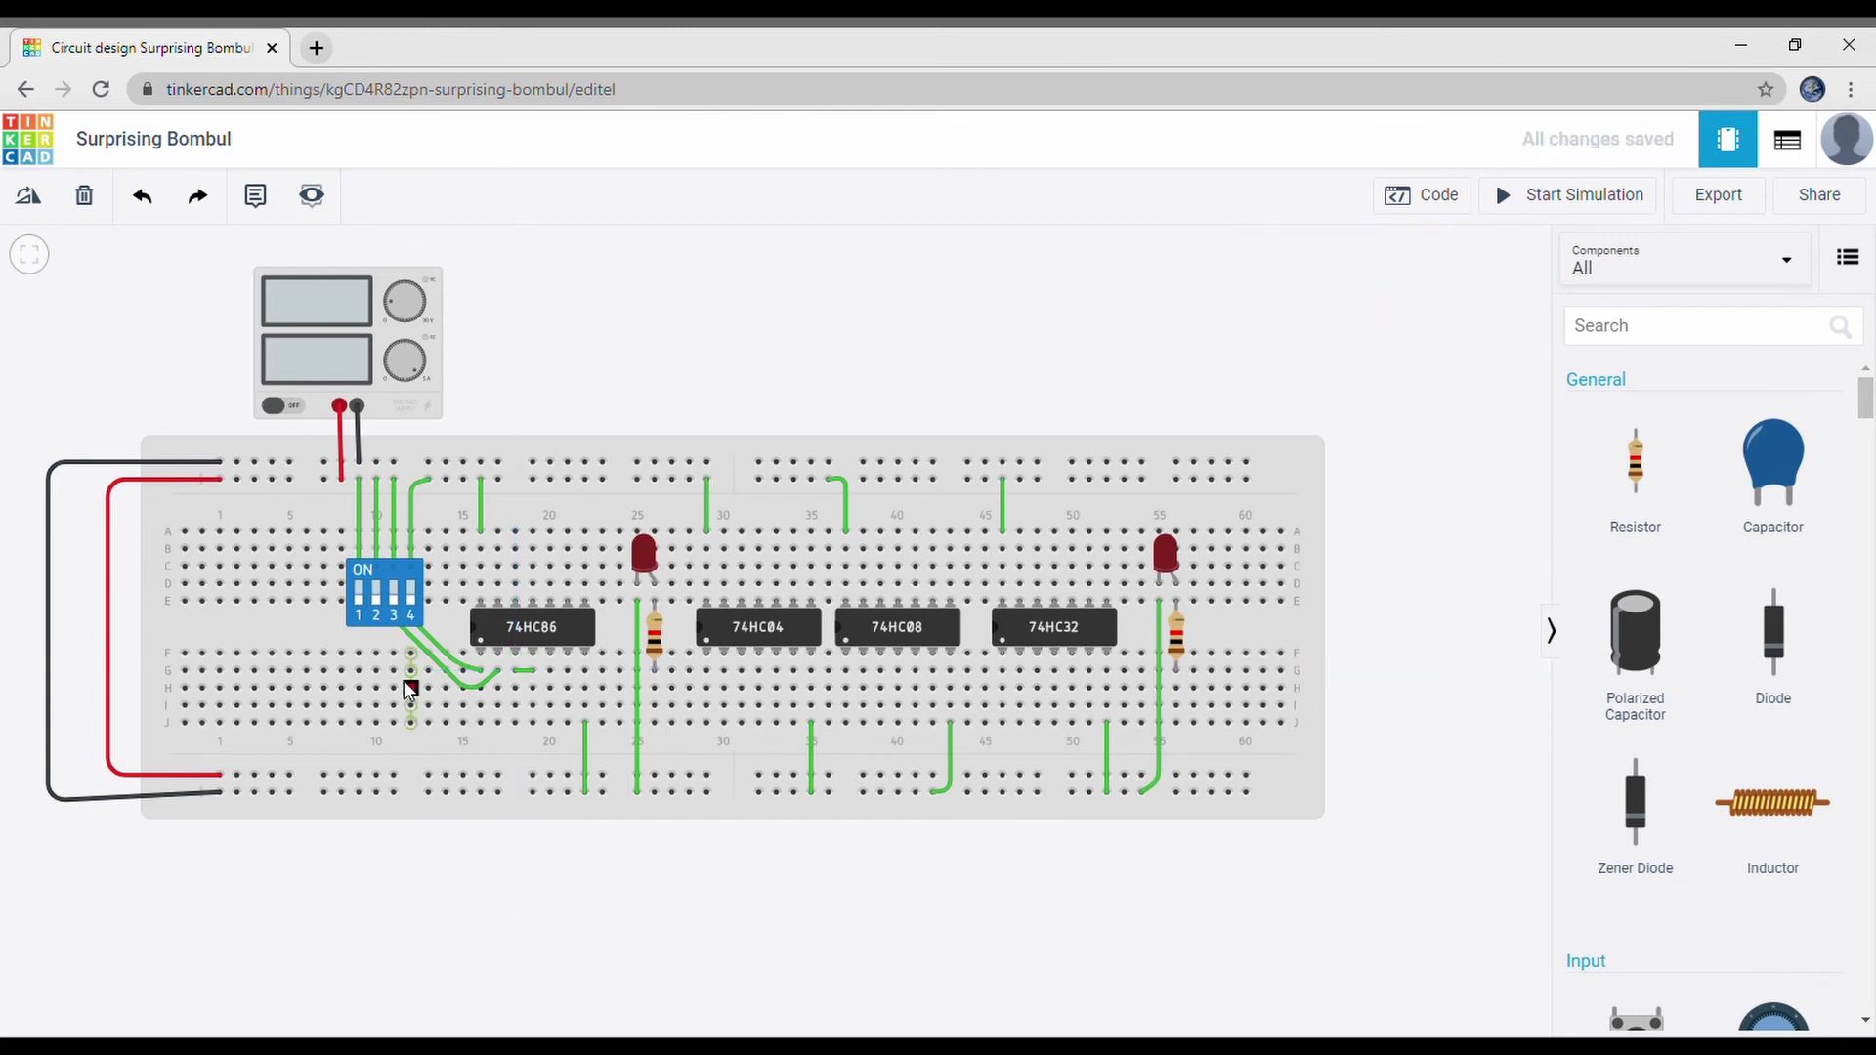
left_click(374, 613)
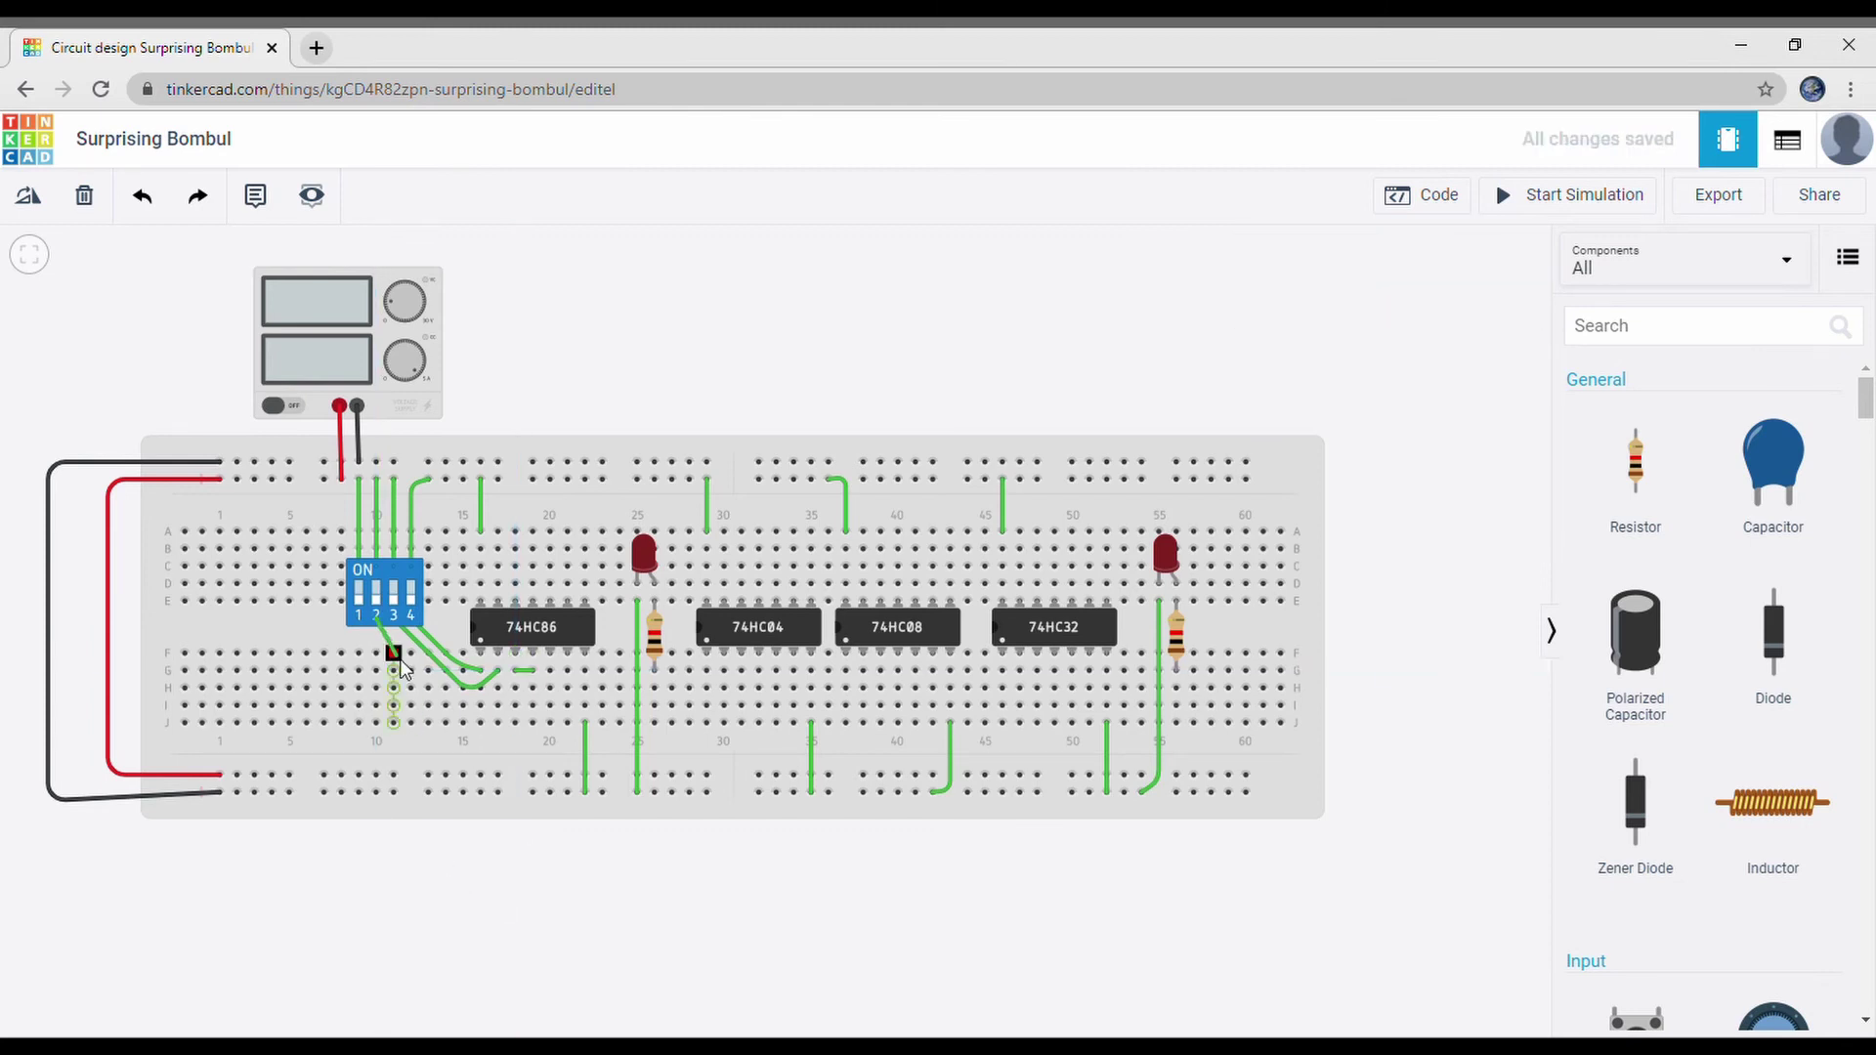
left_click(442, 695)
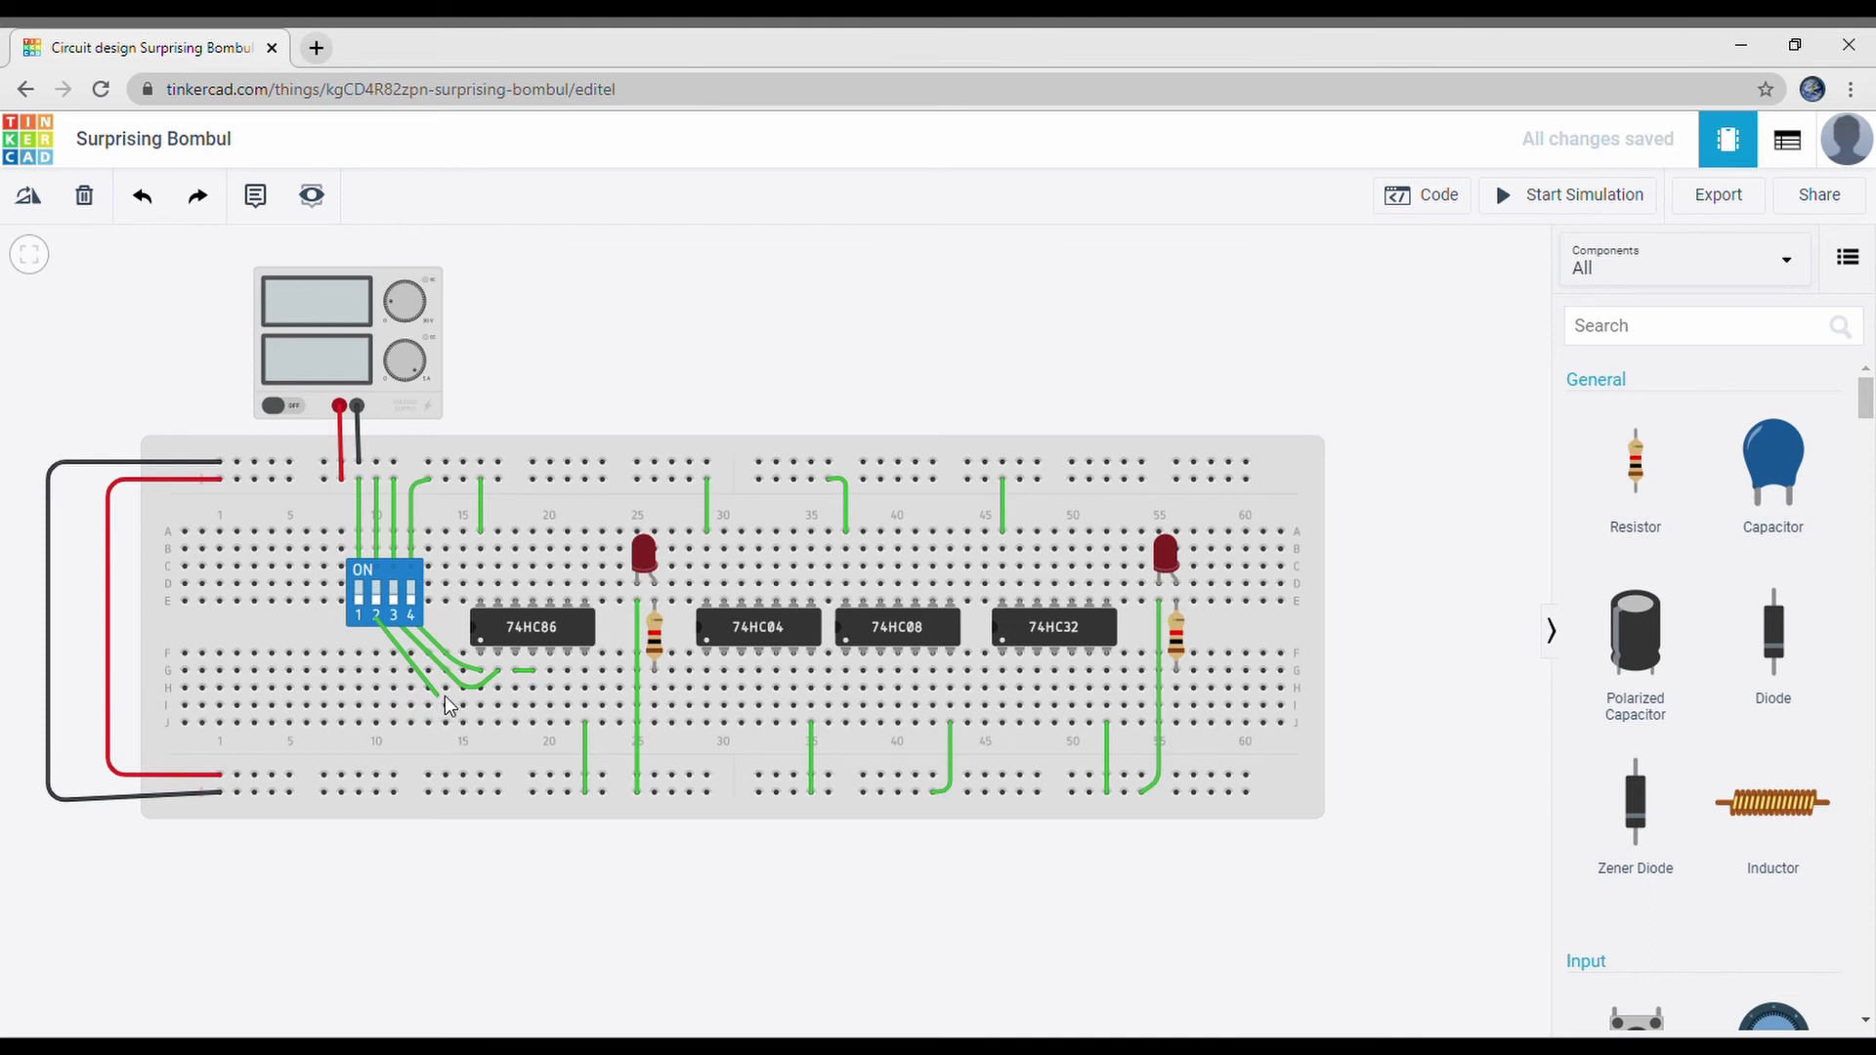
left_click(513, 695)
left_click(547, 671)
left_click(590, 945)
Step: Wire the 74HC86's second output at H21 to the neighbouring LED resistor's column at H26 and color the wire gray
left_click(567, 688)
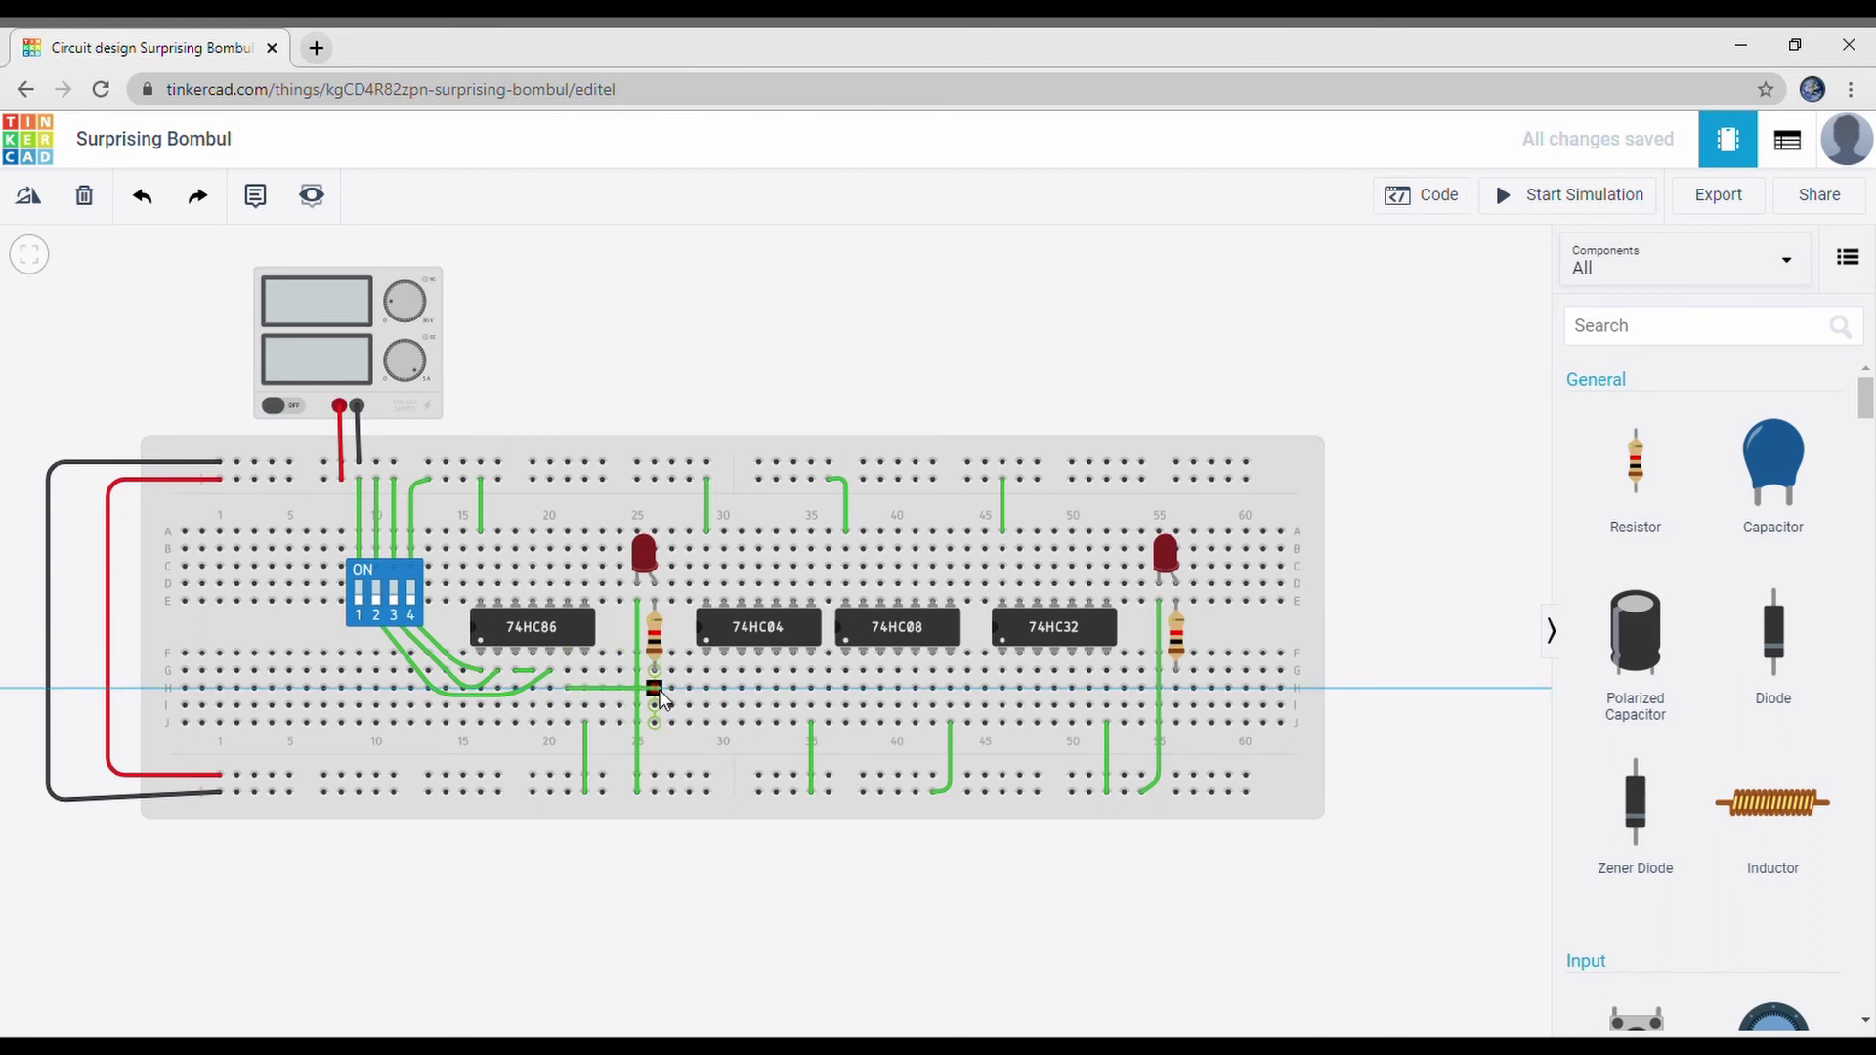
left_click(655, 688)
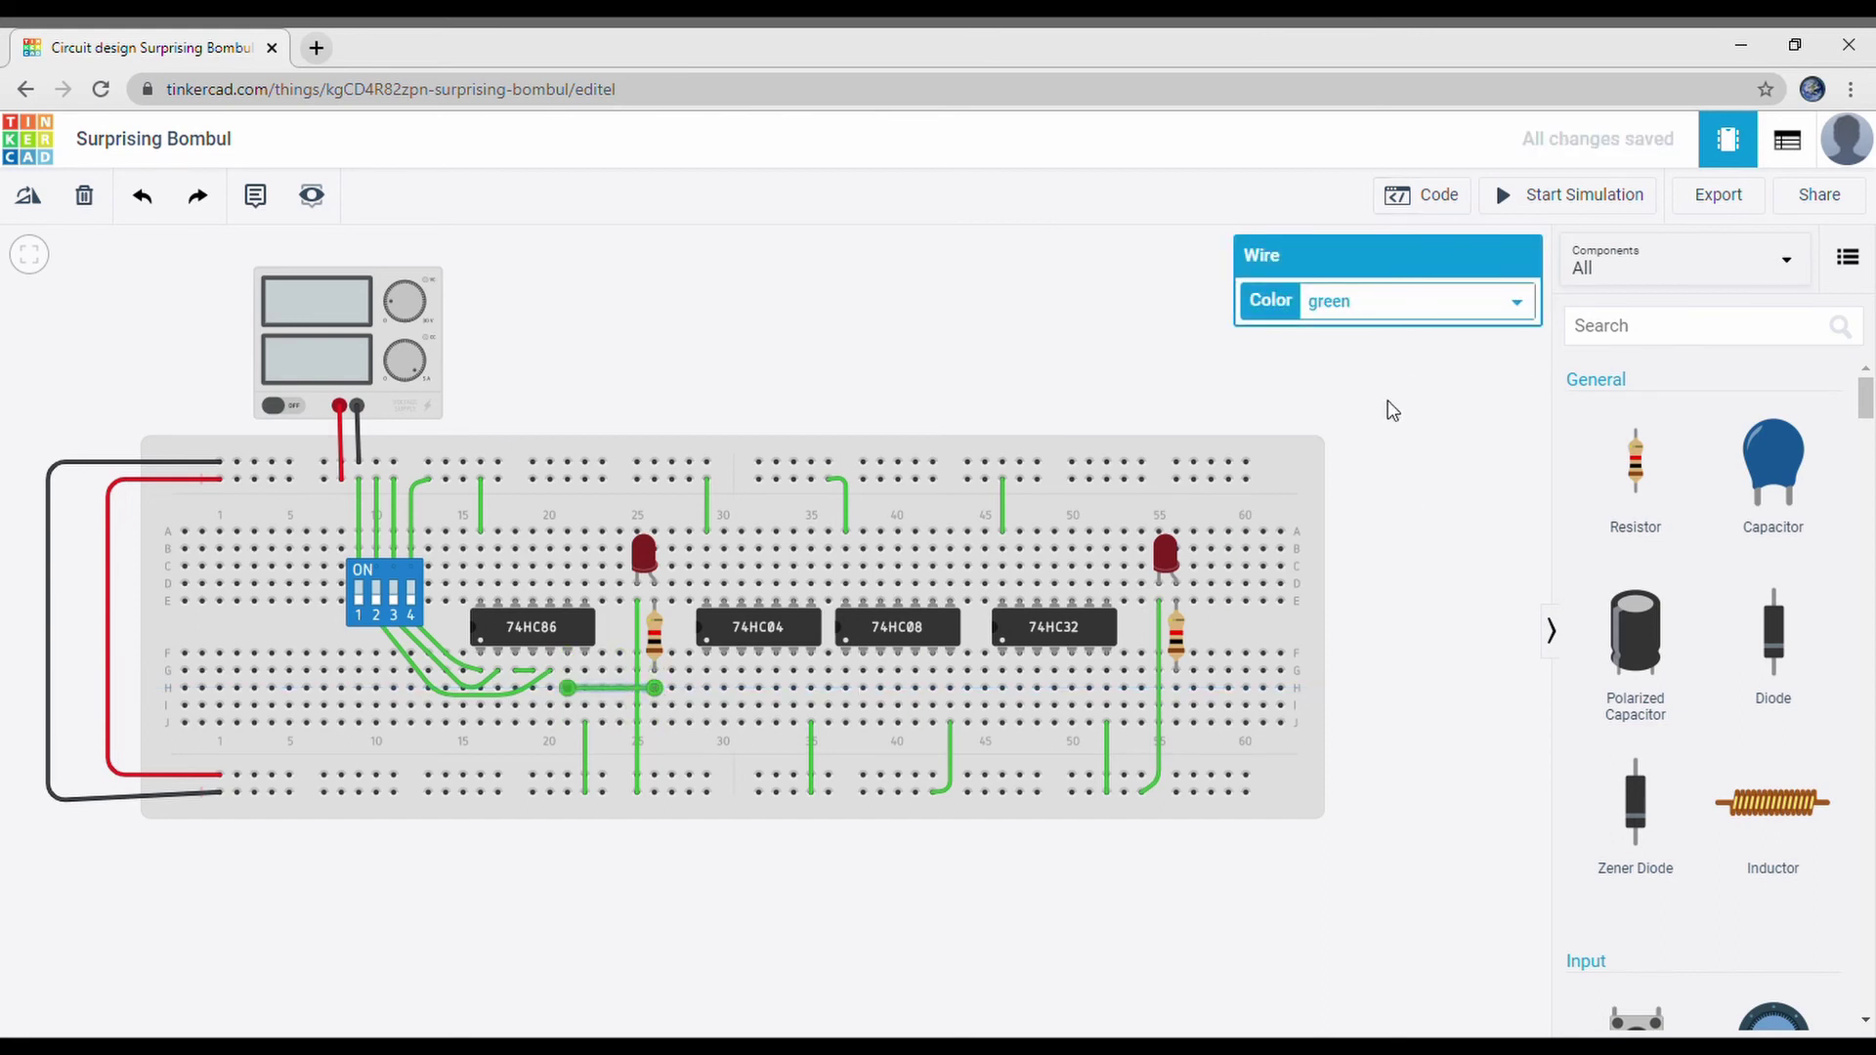
left_click(1381, 575)
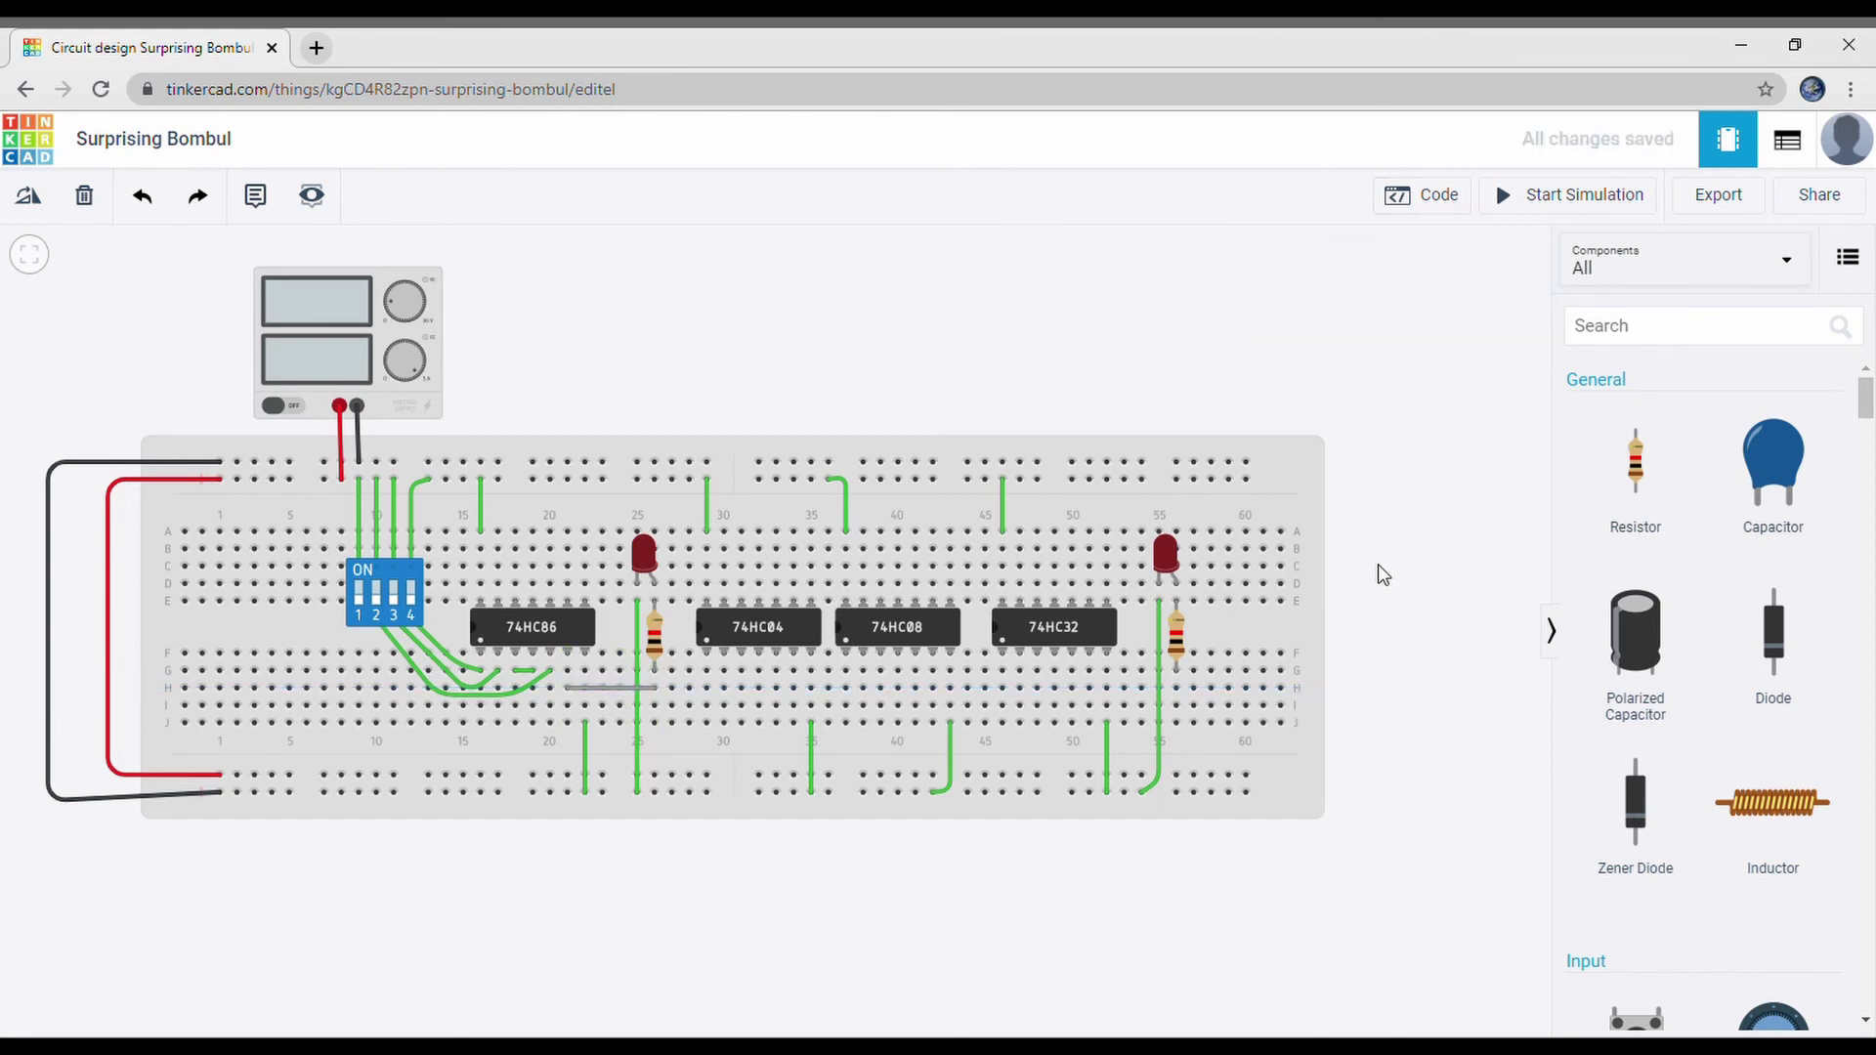
Step: Wire the lower terminals of DIP switch positions 2, 3 and 4 to row F, and delete position 1's wire to the positive rail
left_click_drag(295, 257, 319, 269)
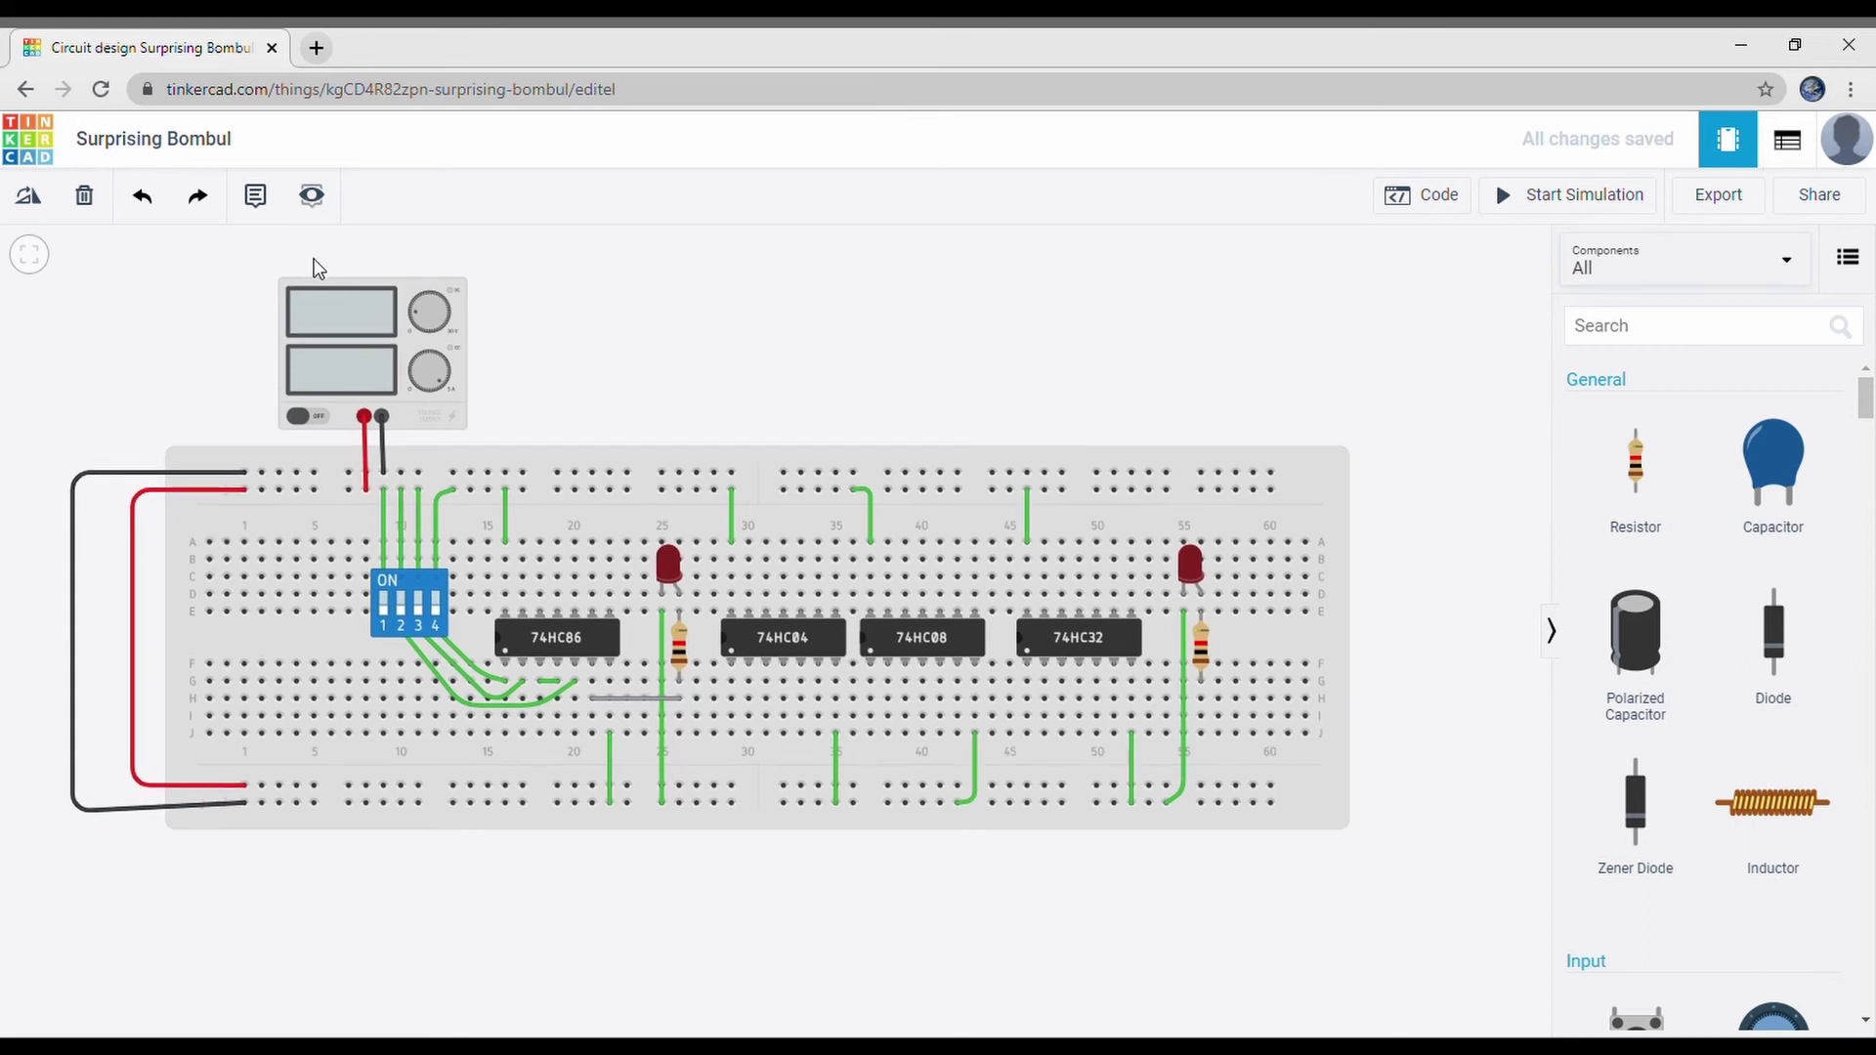
left_click(399, 629)
left_click(401, 667)
left_click(392, 918)
left_click(416, 629)
left_click(417, 658)
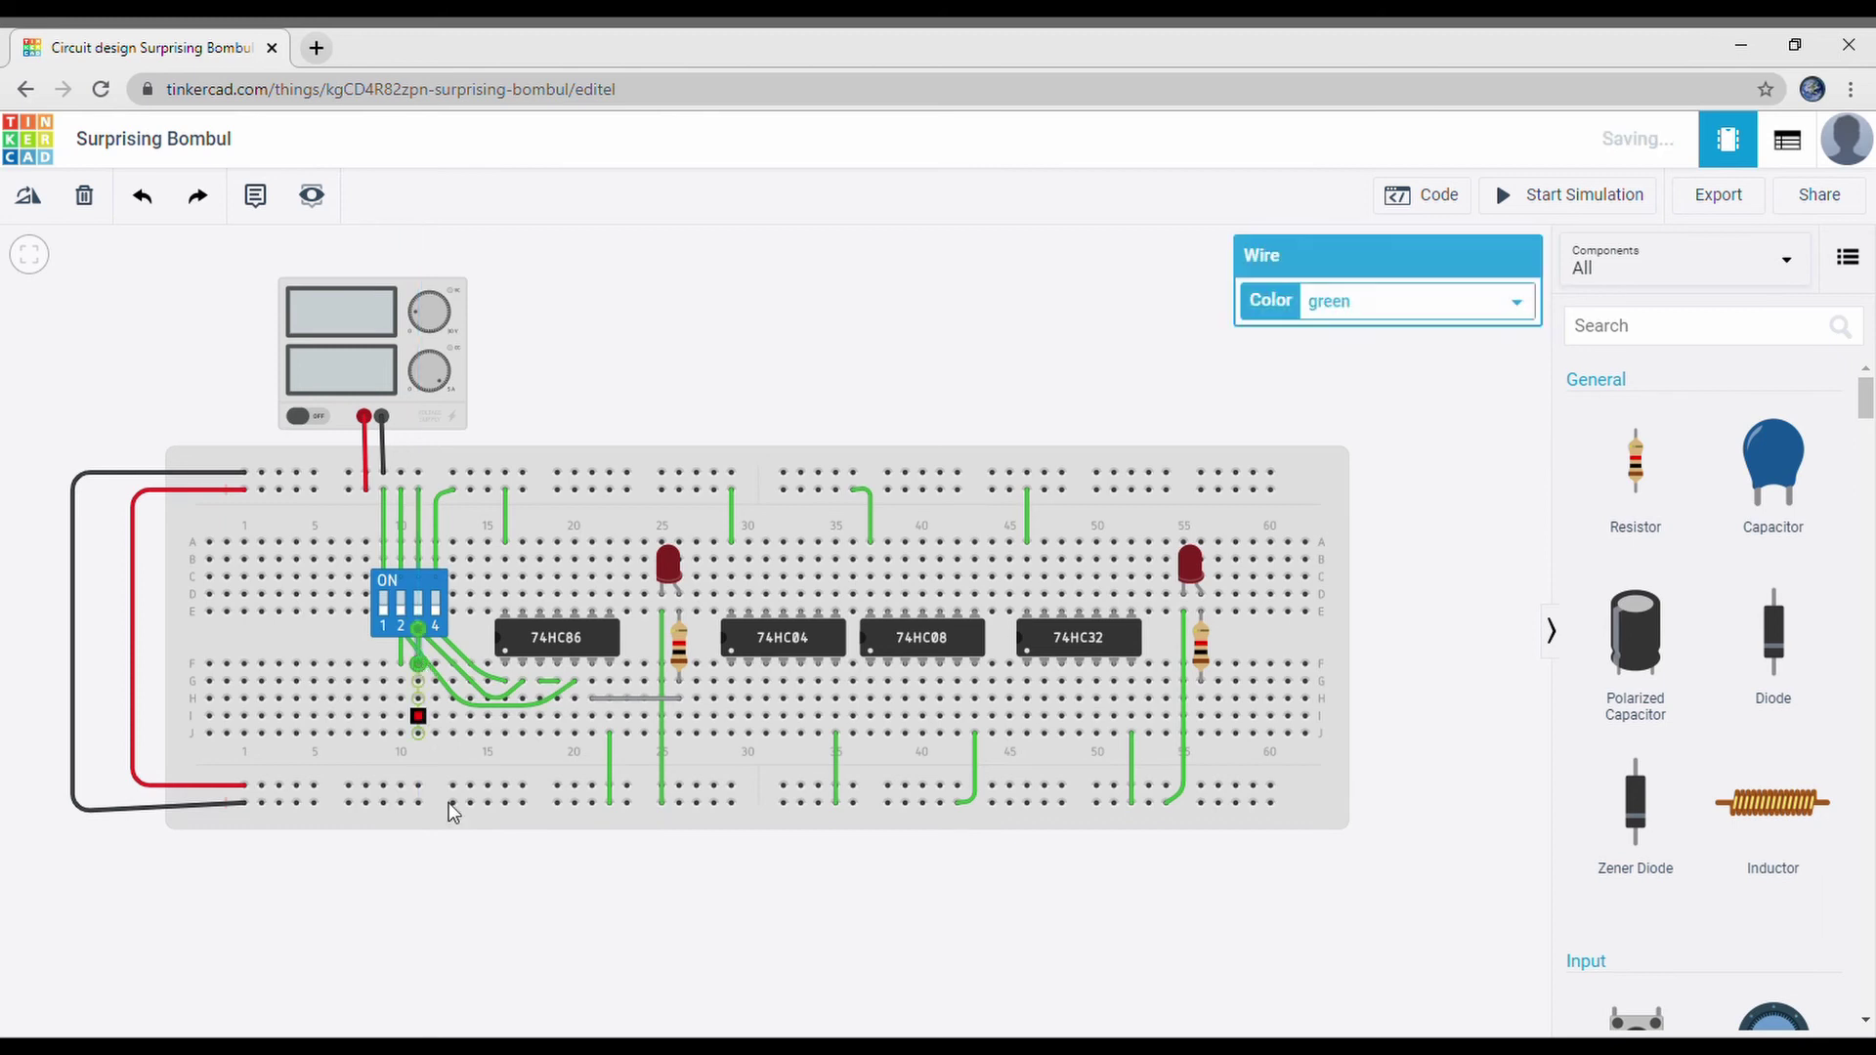
left_click(434, 643)
left_click(433, 660)
left_click(465, 931)
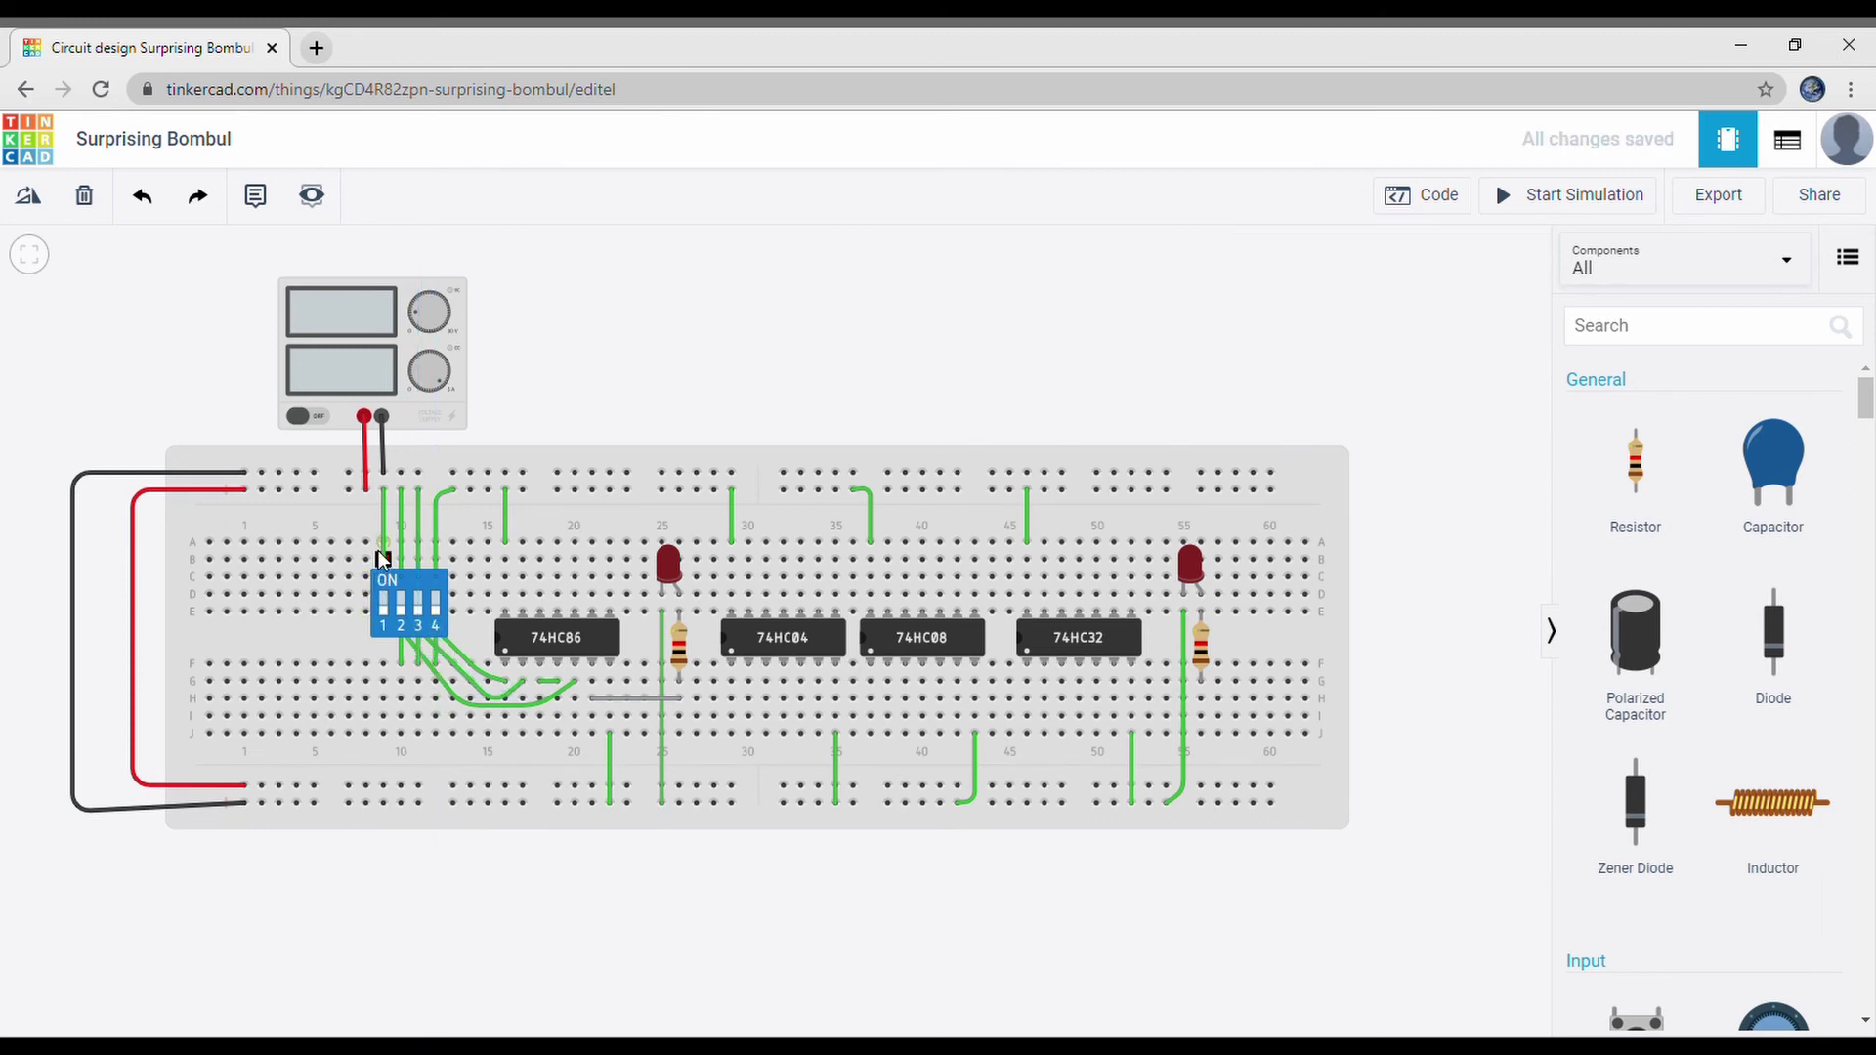
left_click(384, 525)
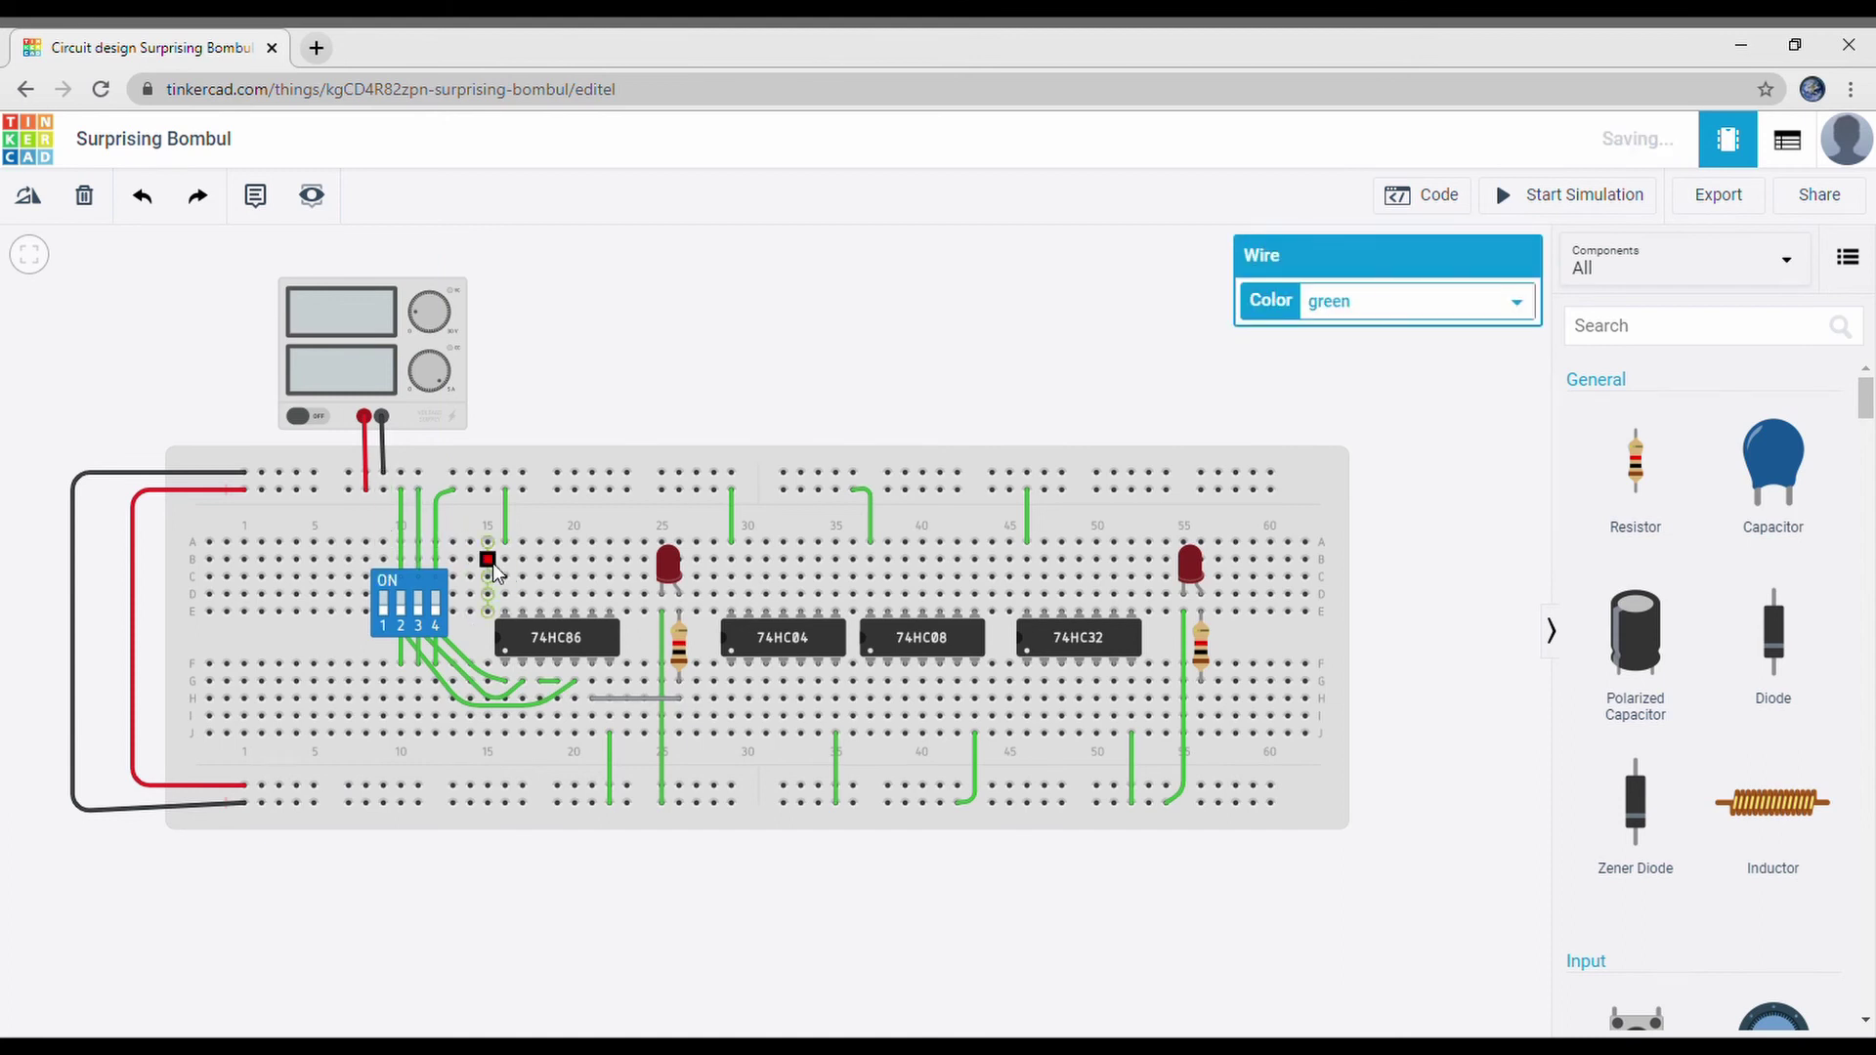
key("Delete")
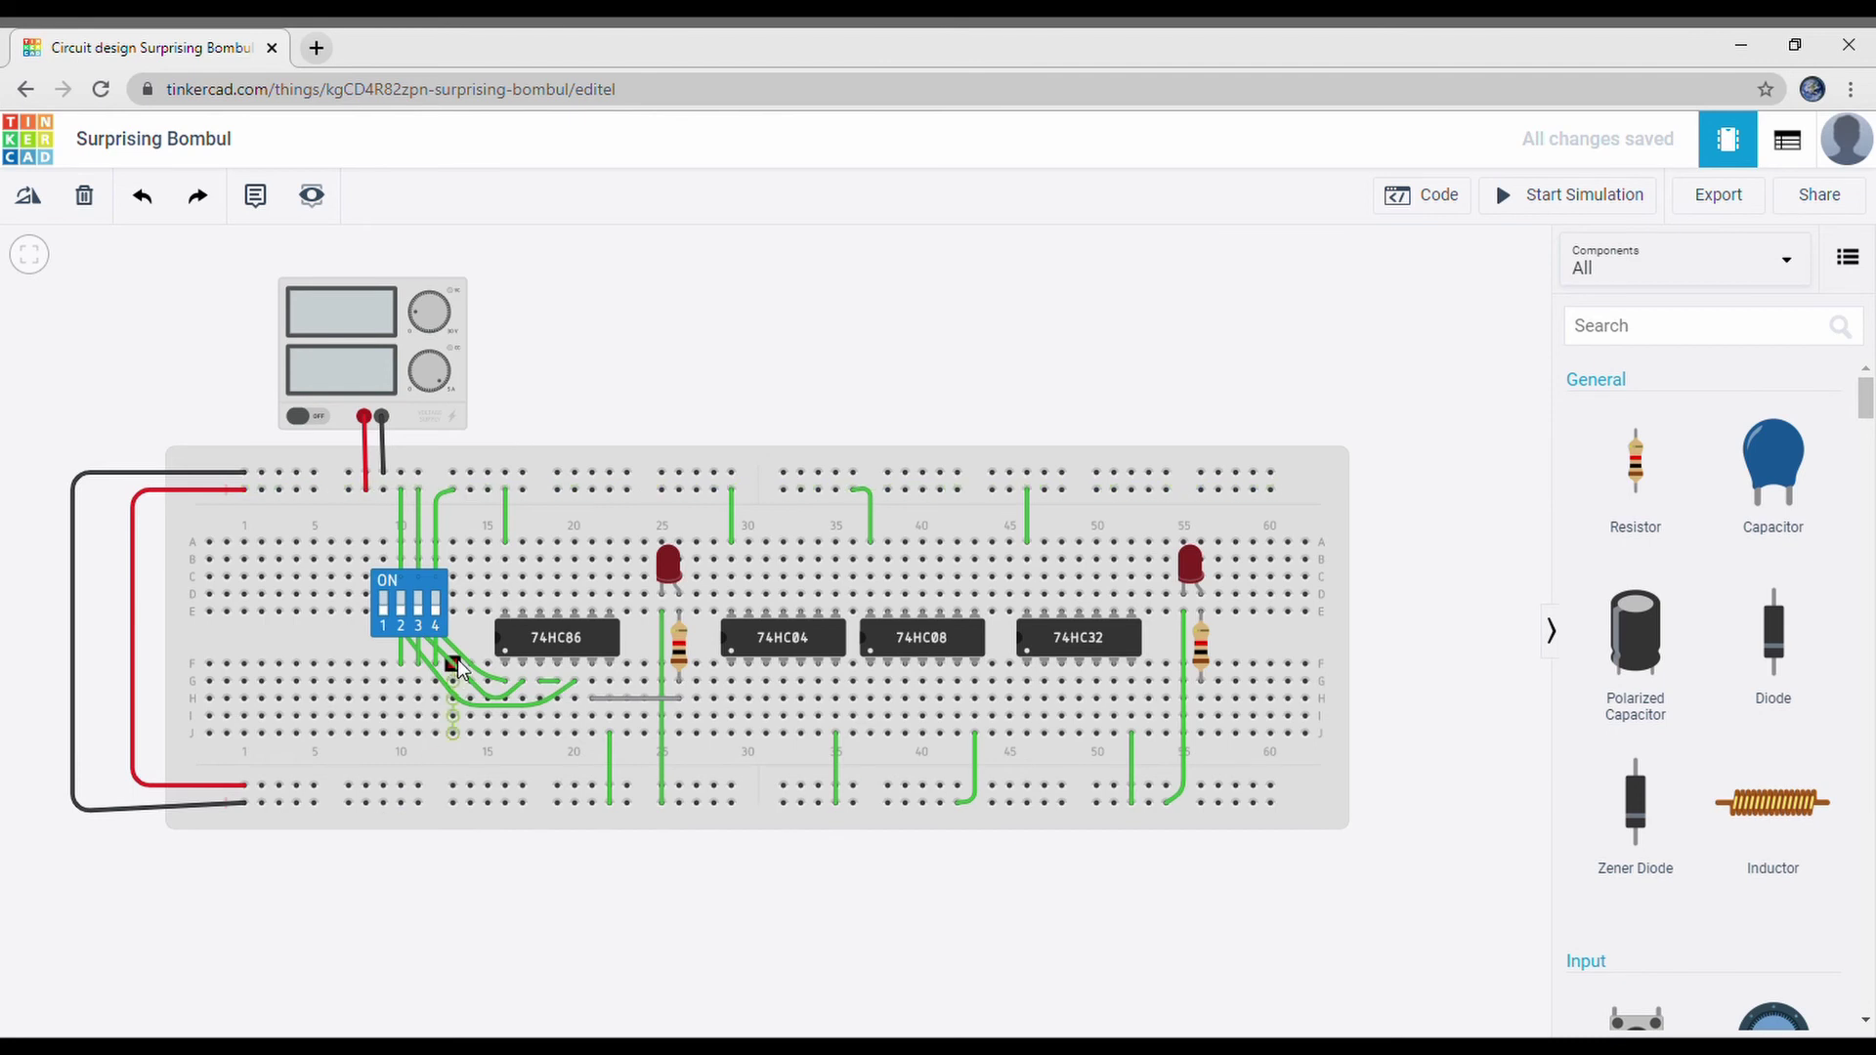
Step: Wire DIP switch position 2's column at I10 to the 74HC04's first input column at I29
left_click(400, 716)
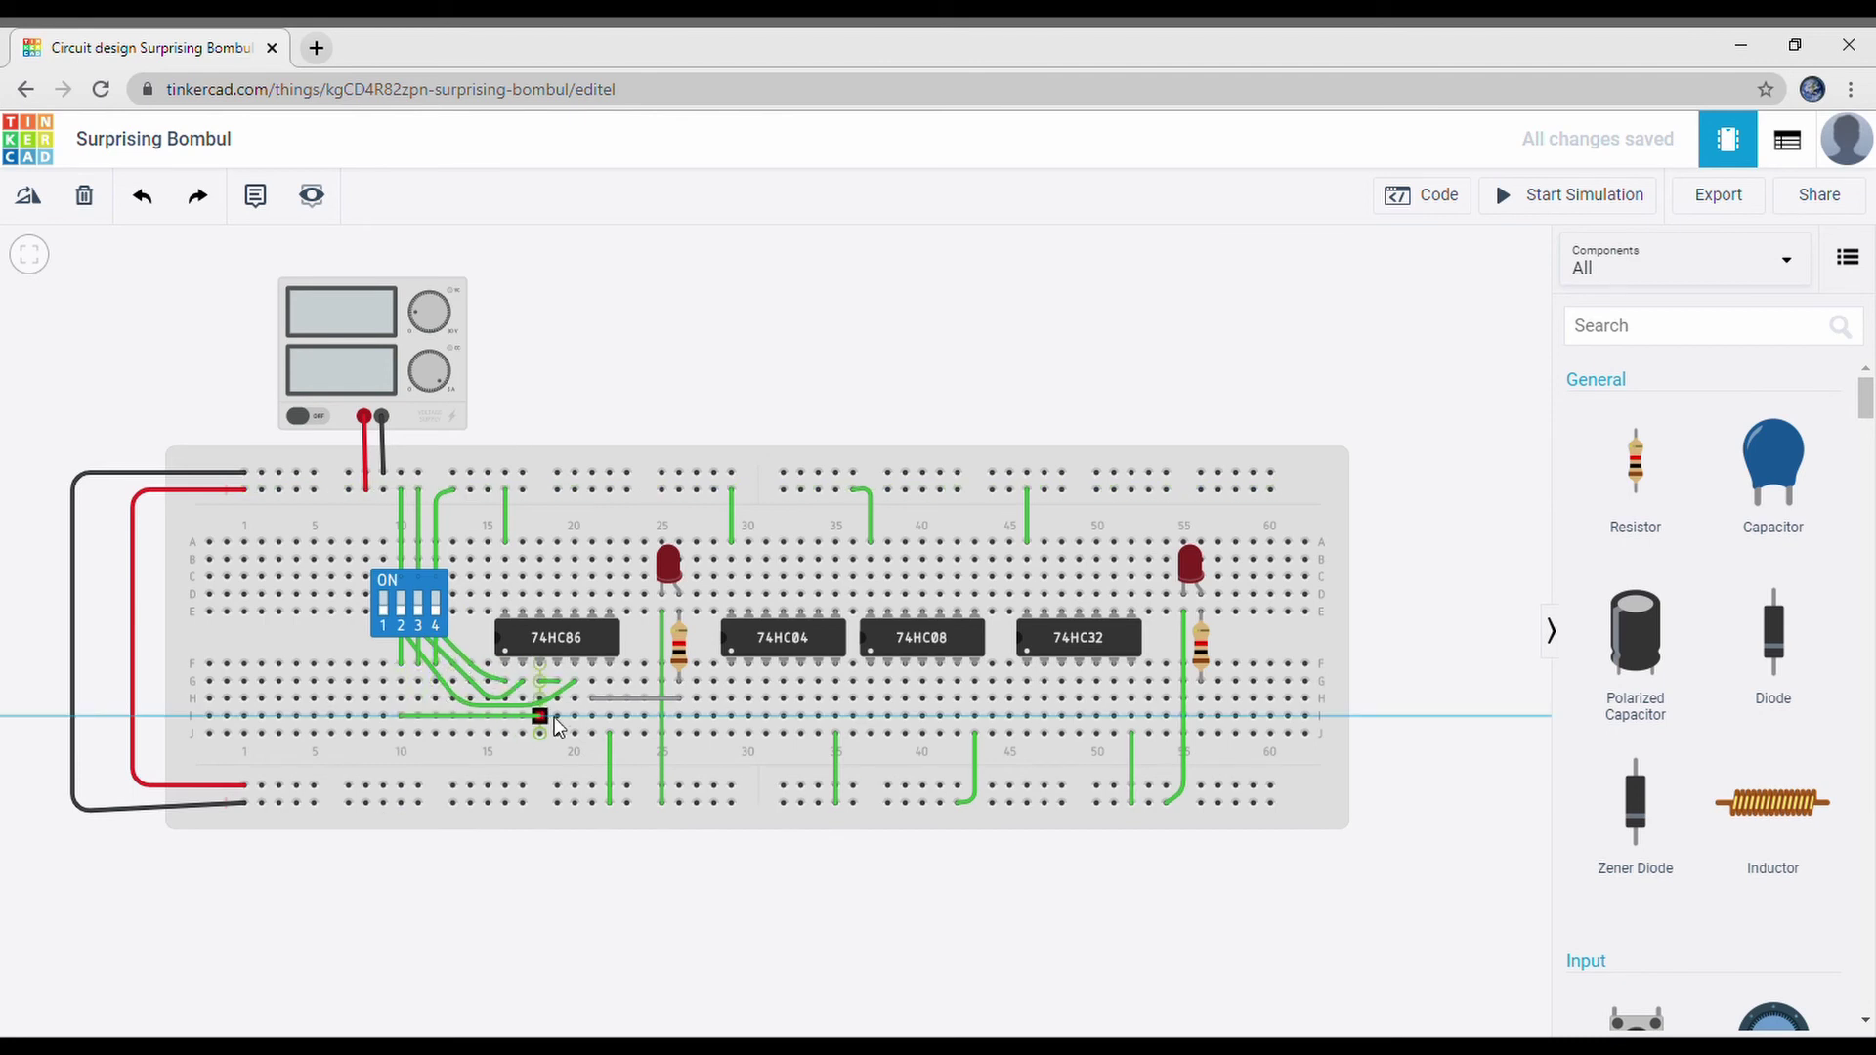
left_click(731, 716)
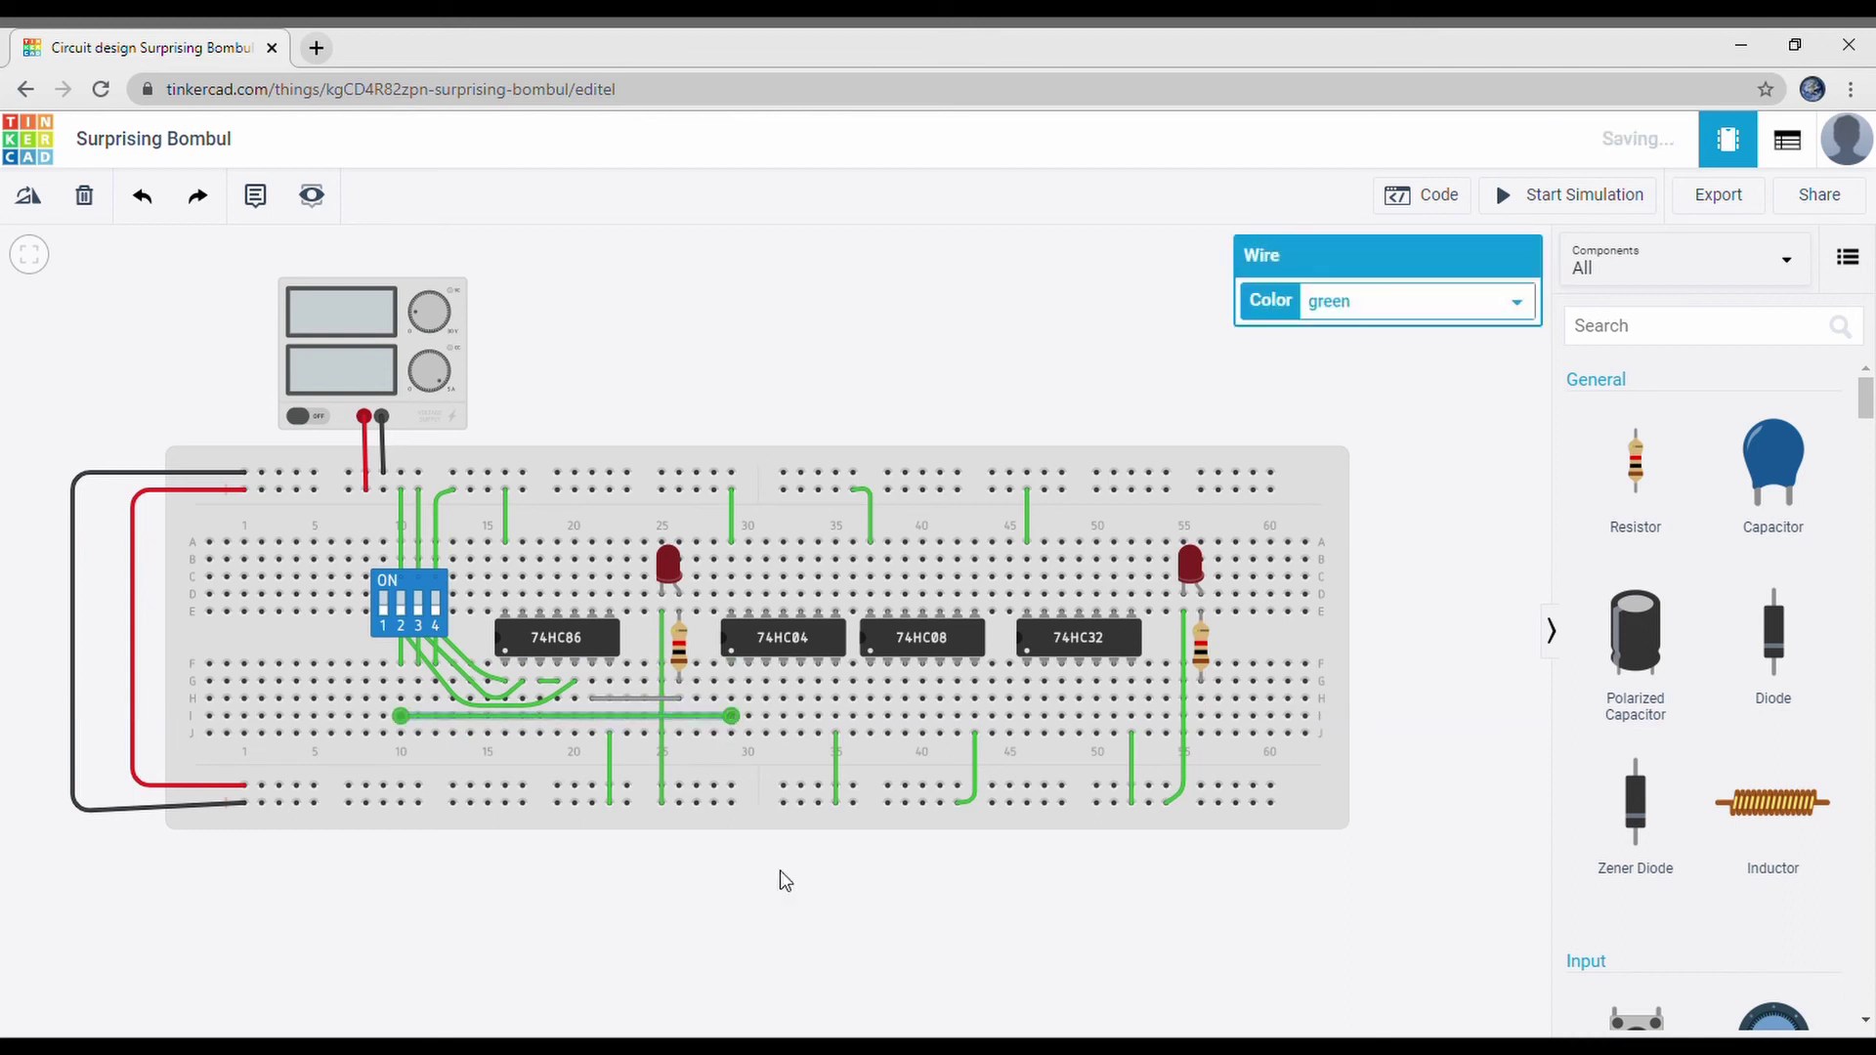
left_click(766, 932)
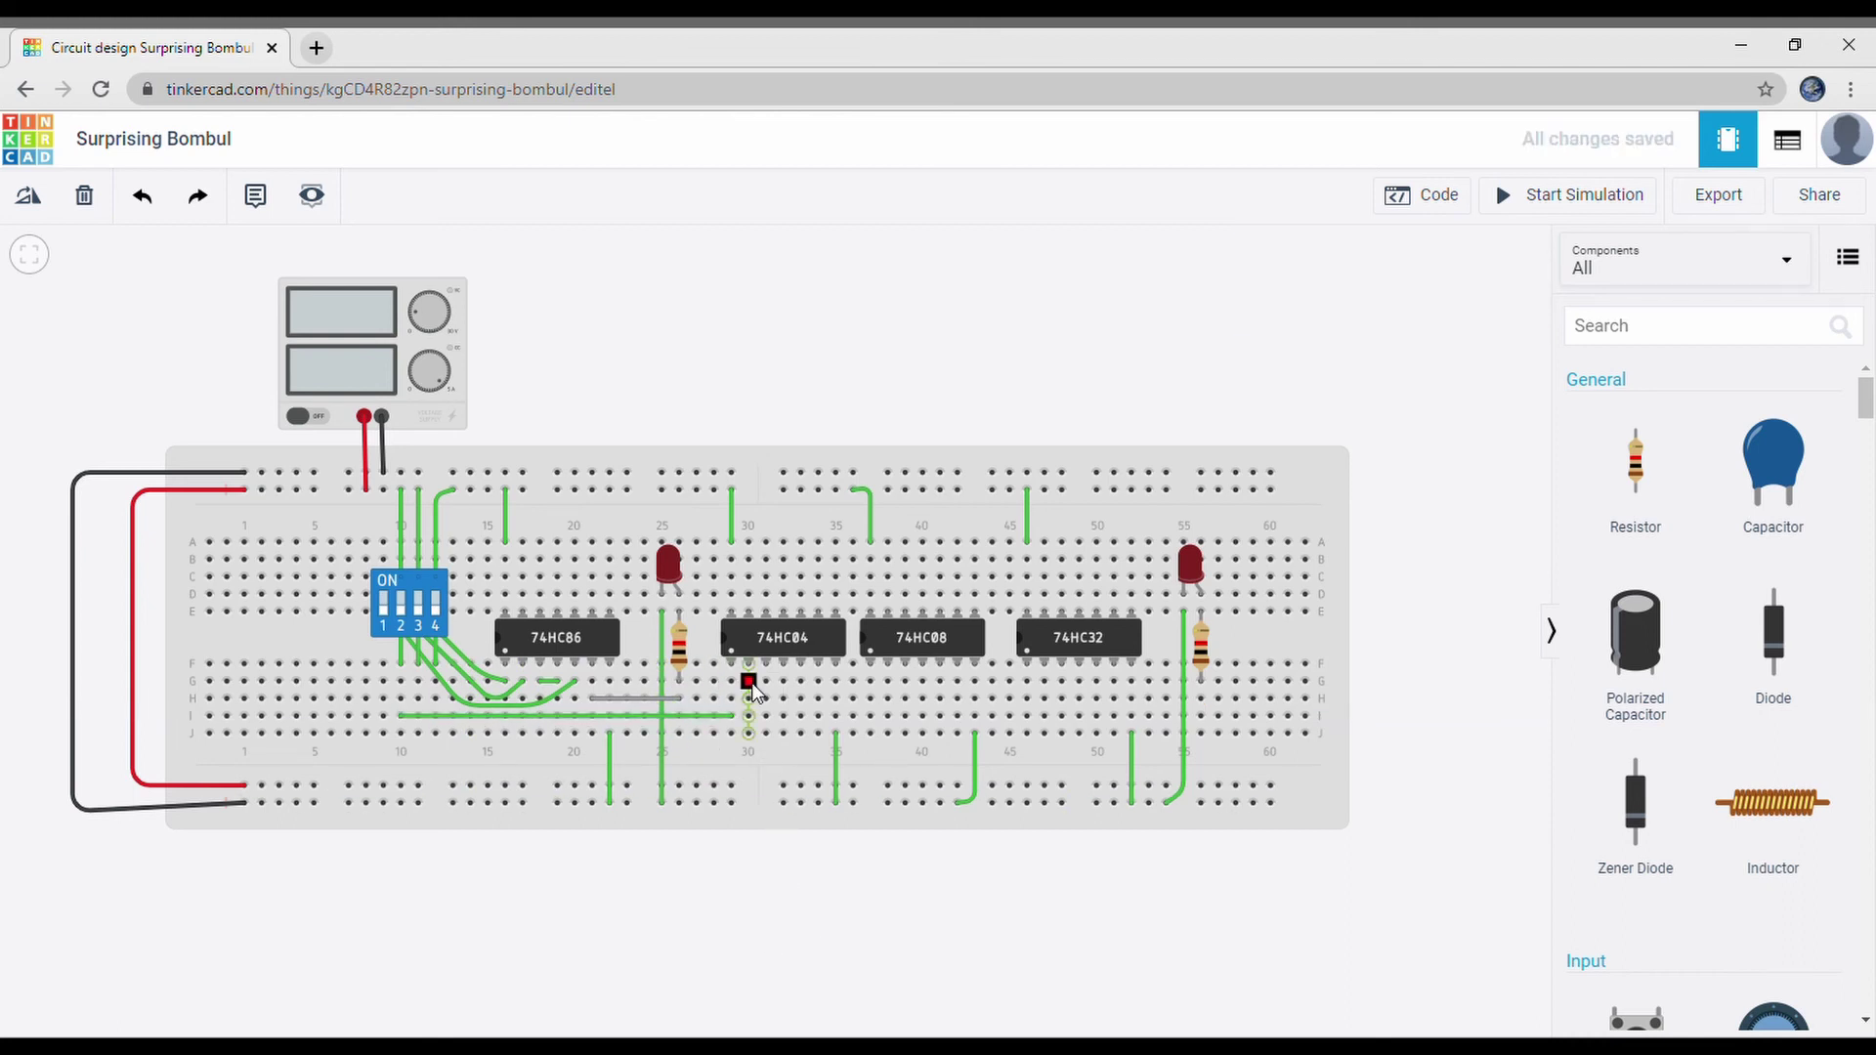
Step: Wire the 74HC04's first output at G30 to the 74HC08 at G37, and DIP switch position 3's column at J11 to J38
left_click(750, 681)
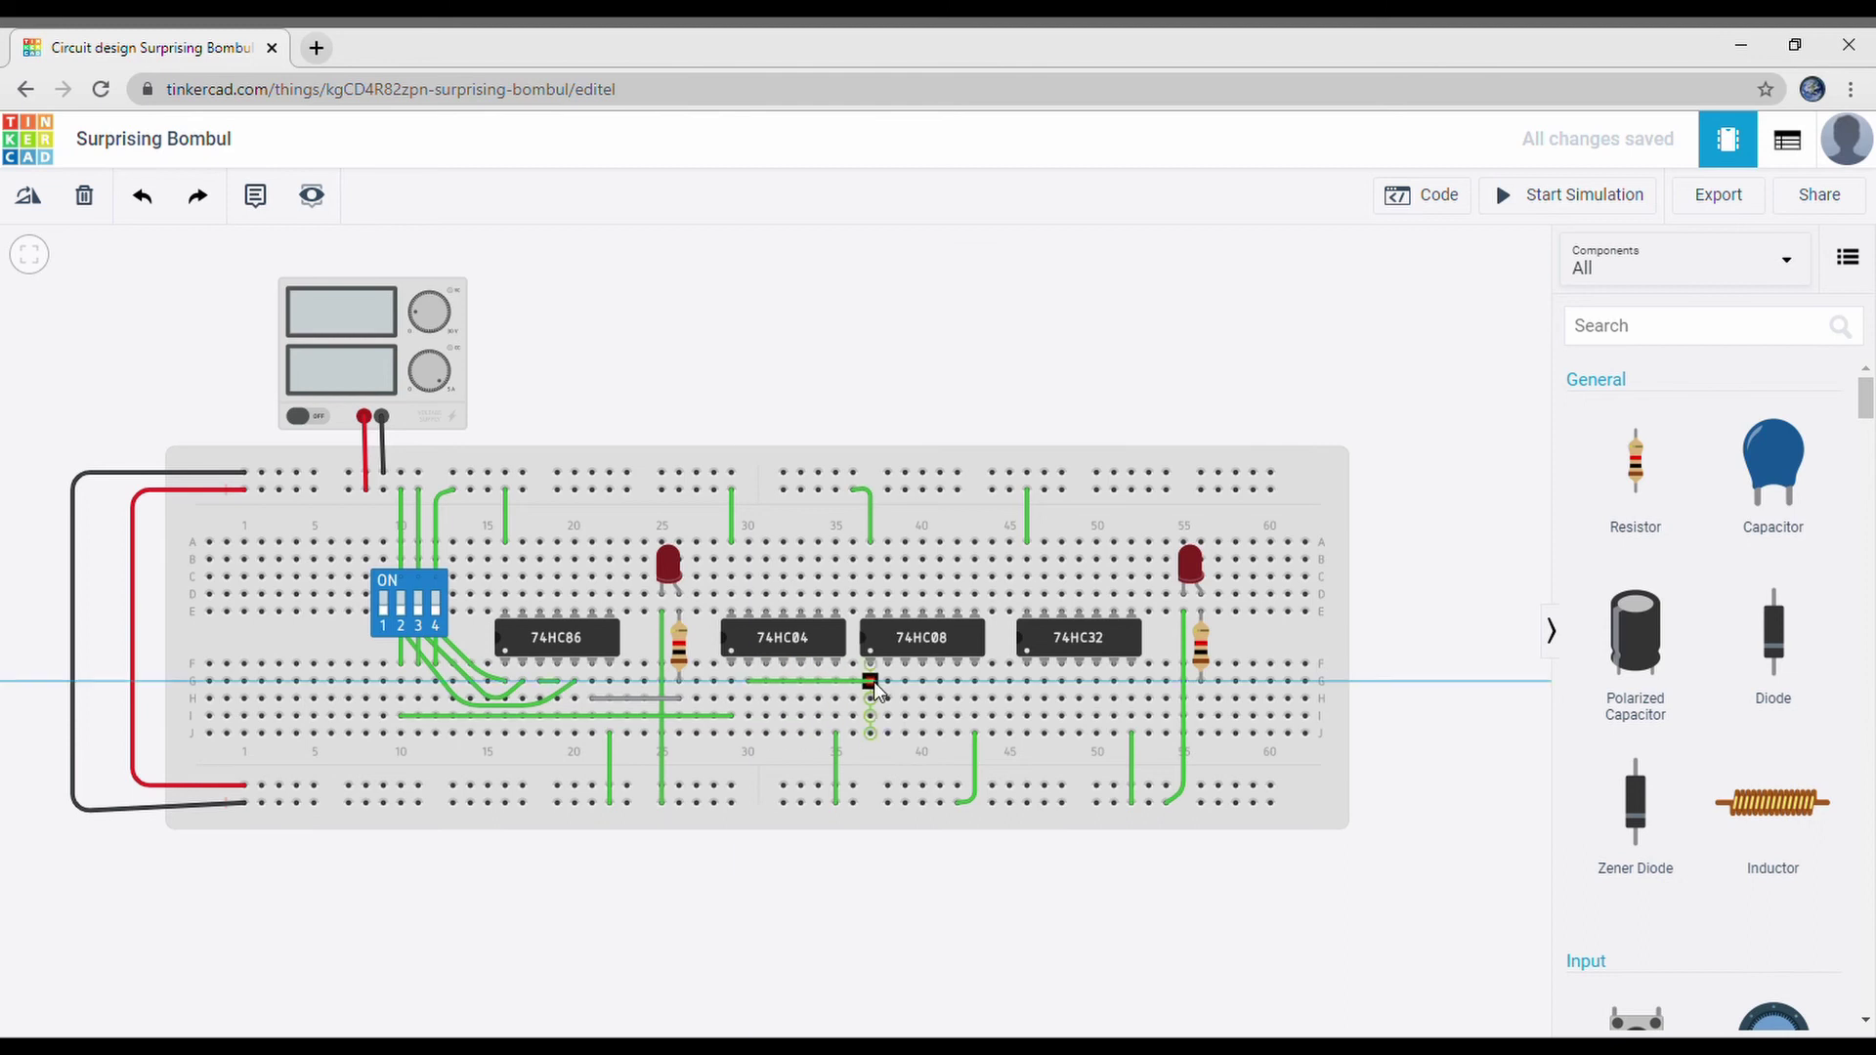
left_click(871, 682)
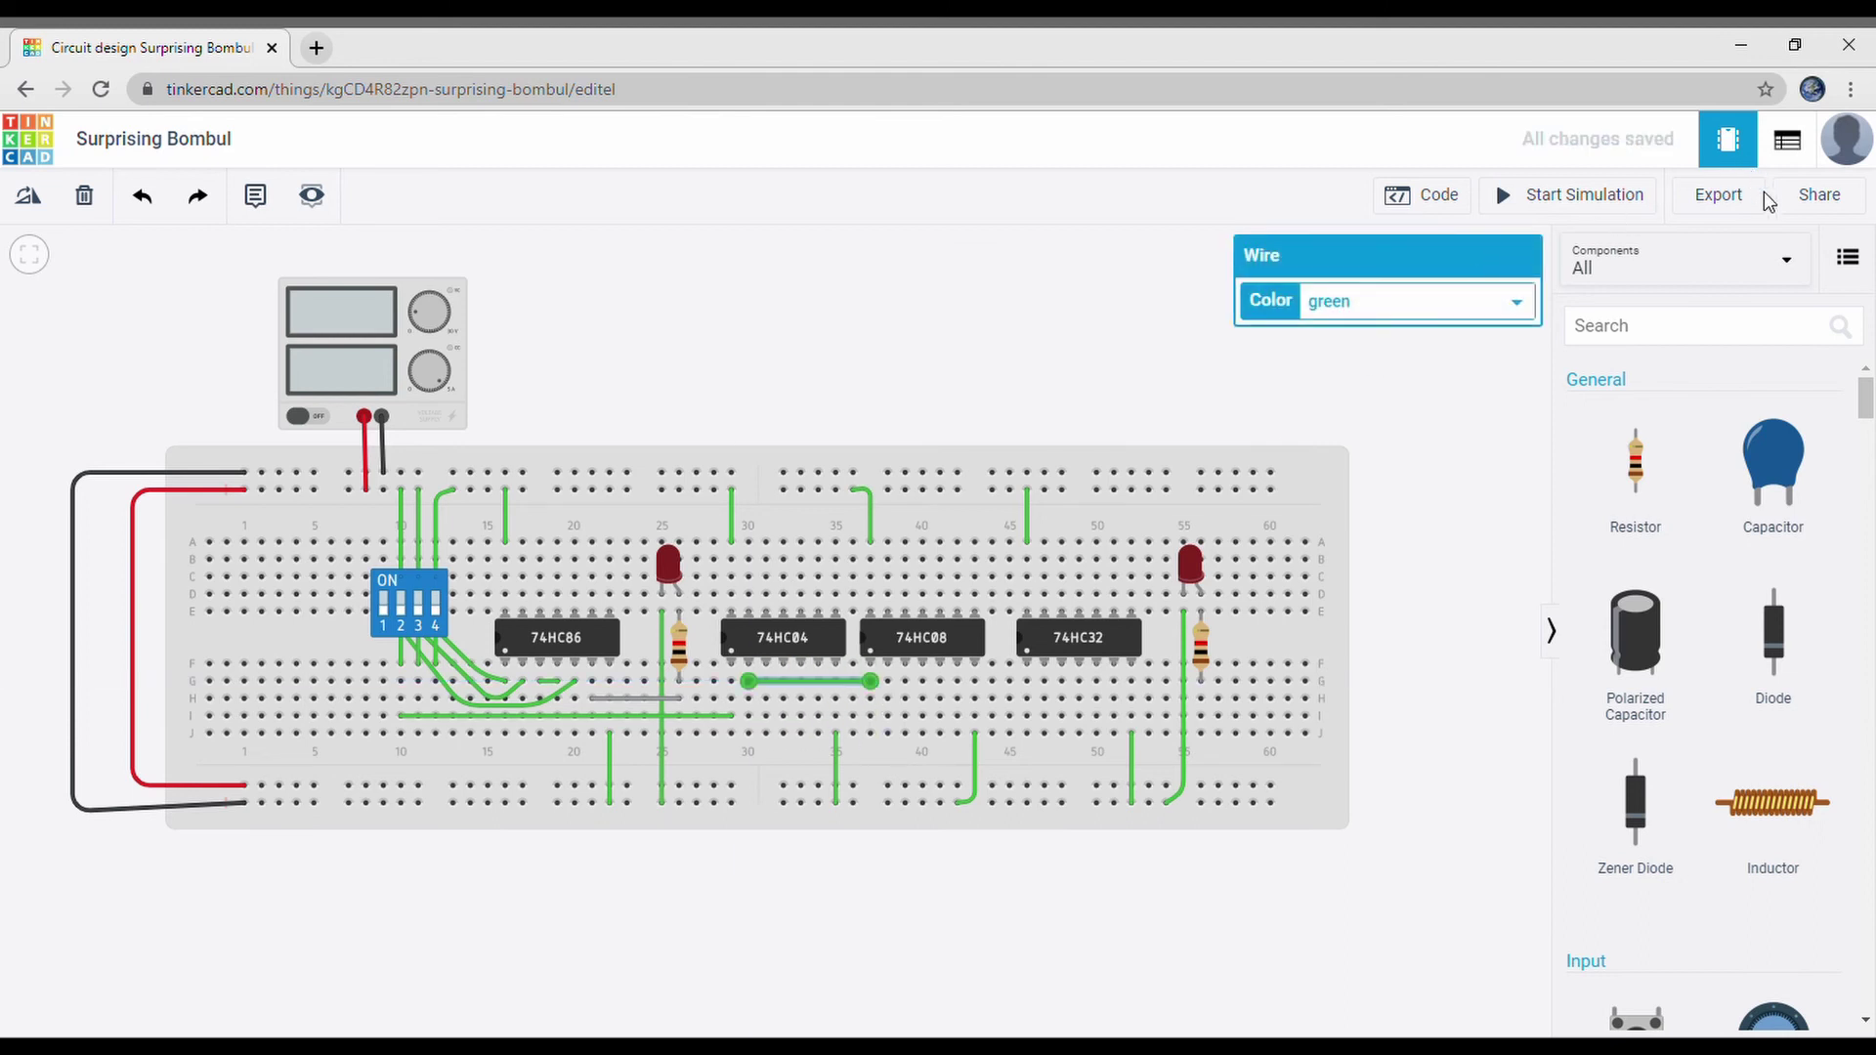
key("Escape")
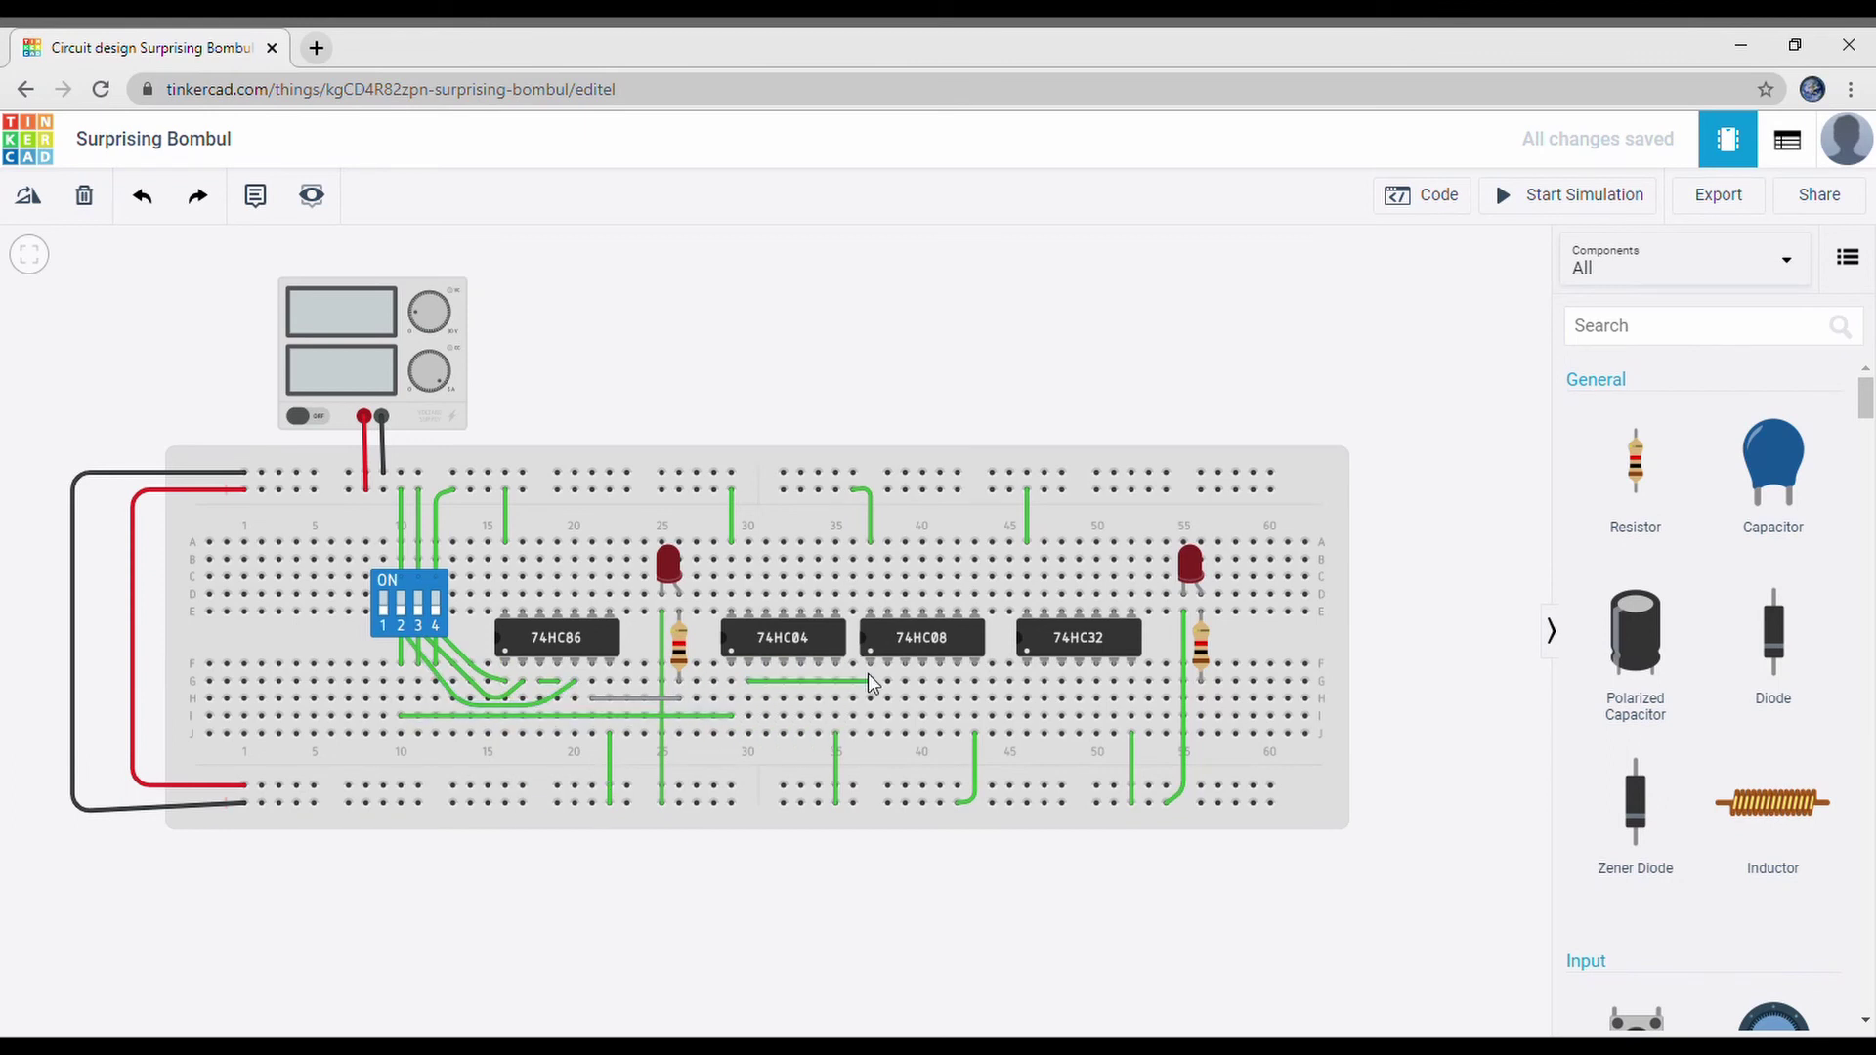
left_click(417, 732)
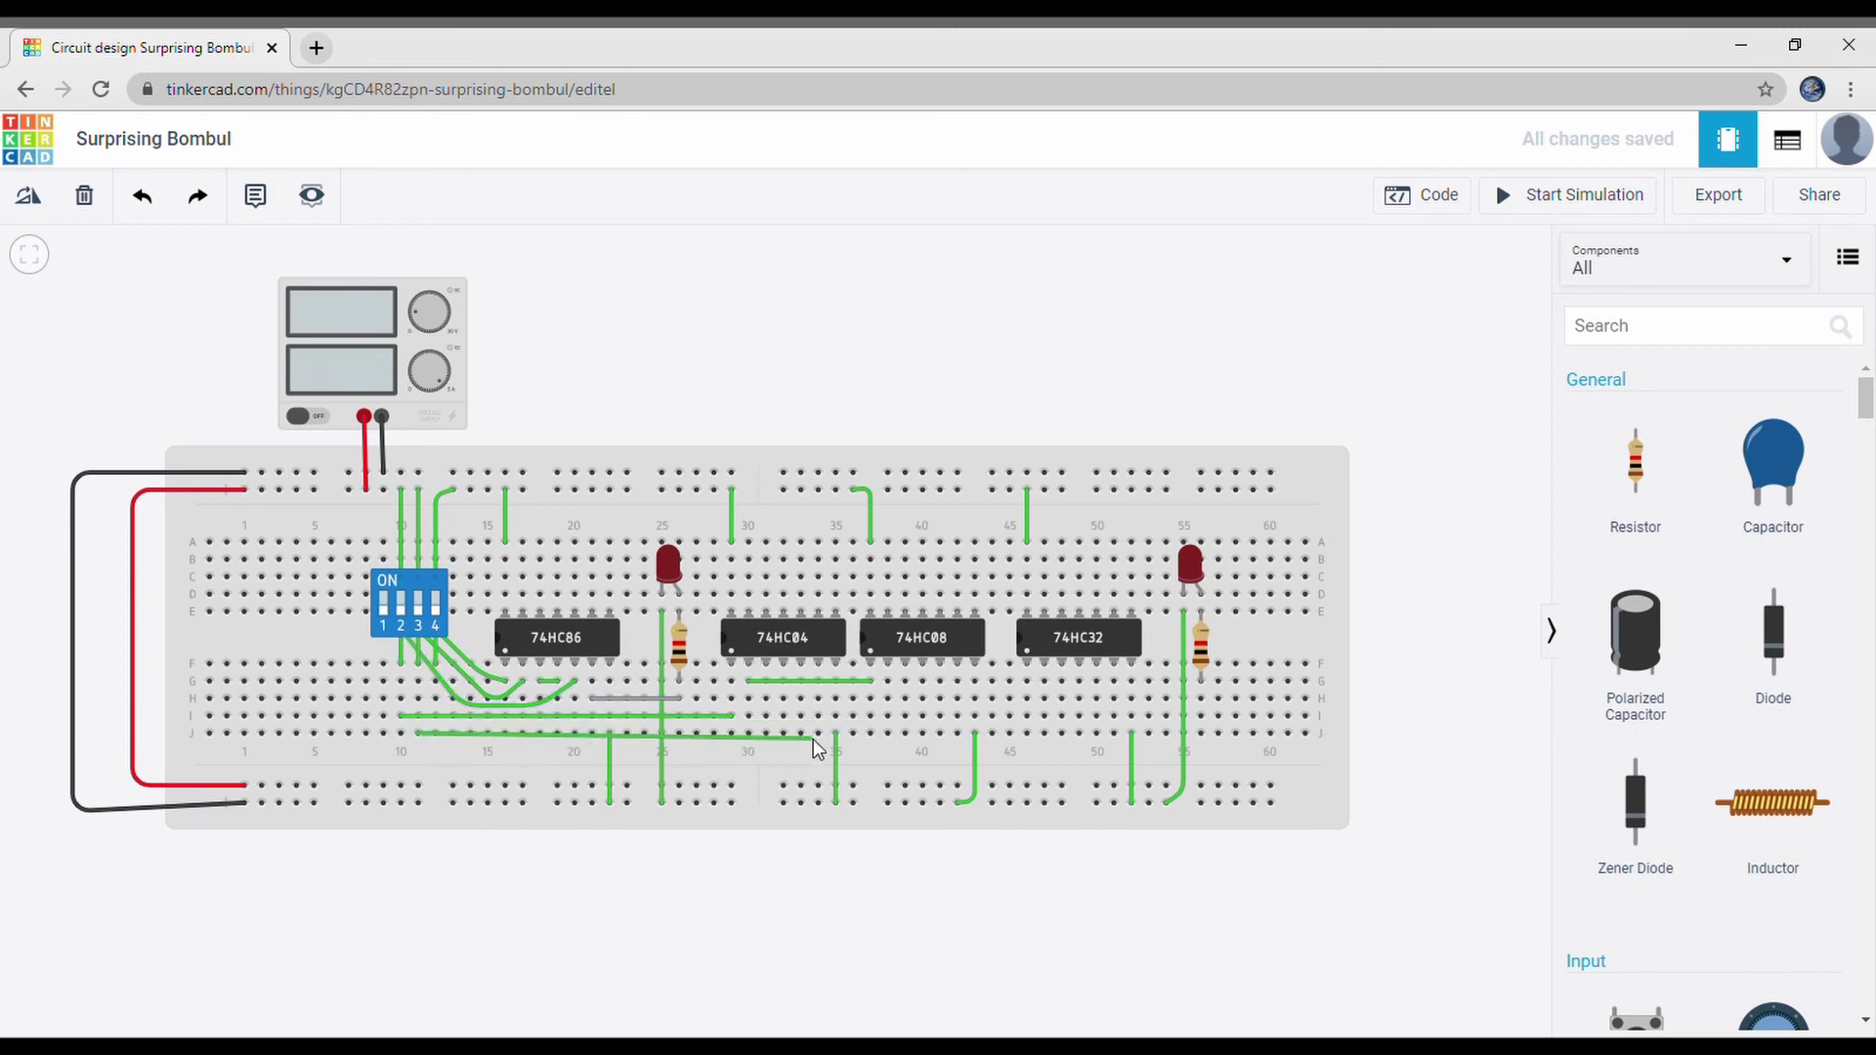
left_click(892, 738)
left_click(951, 929)
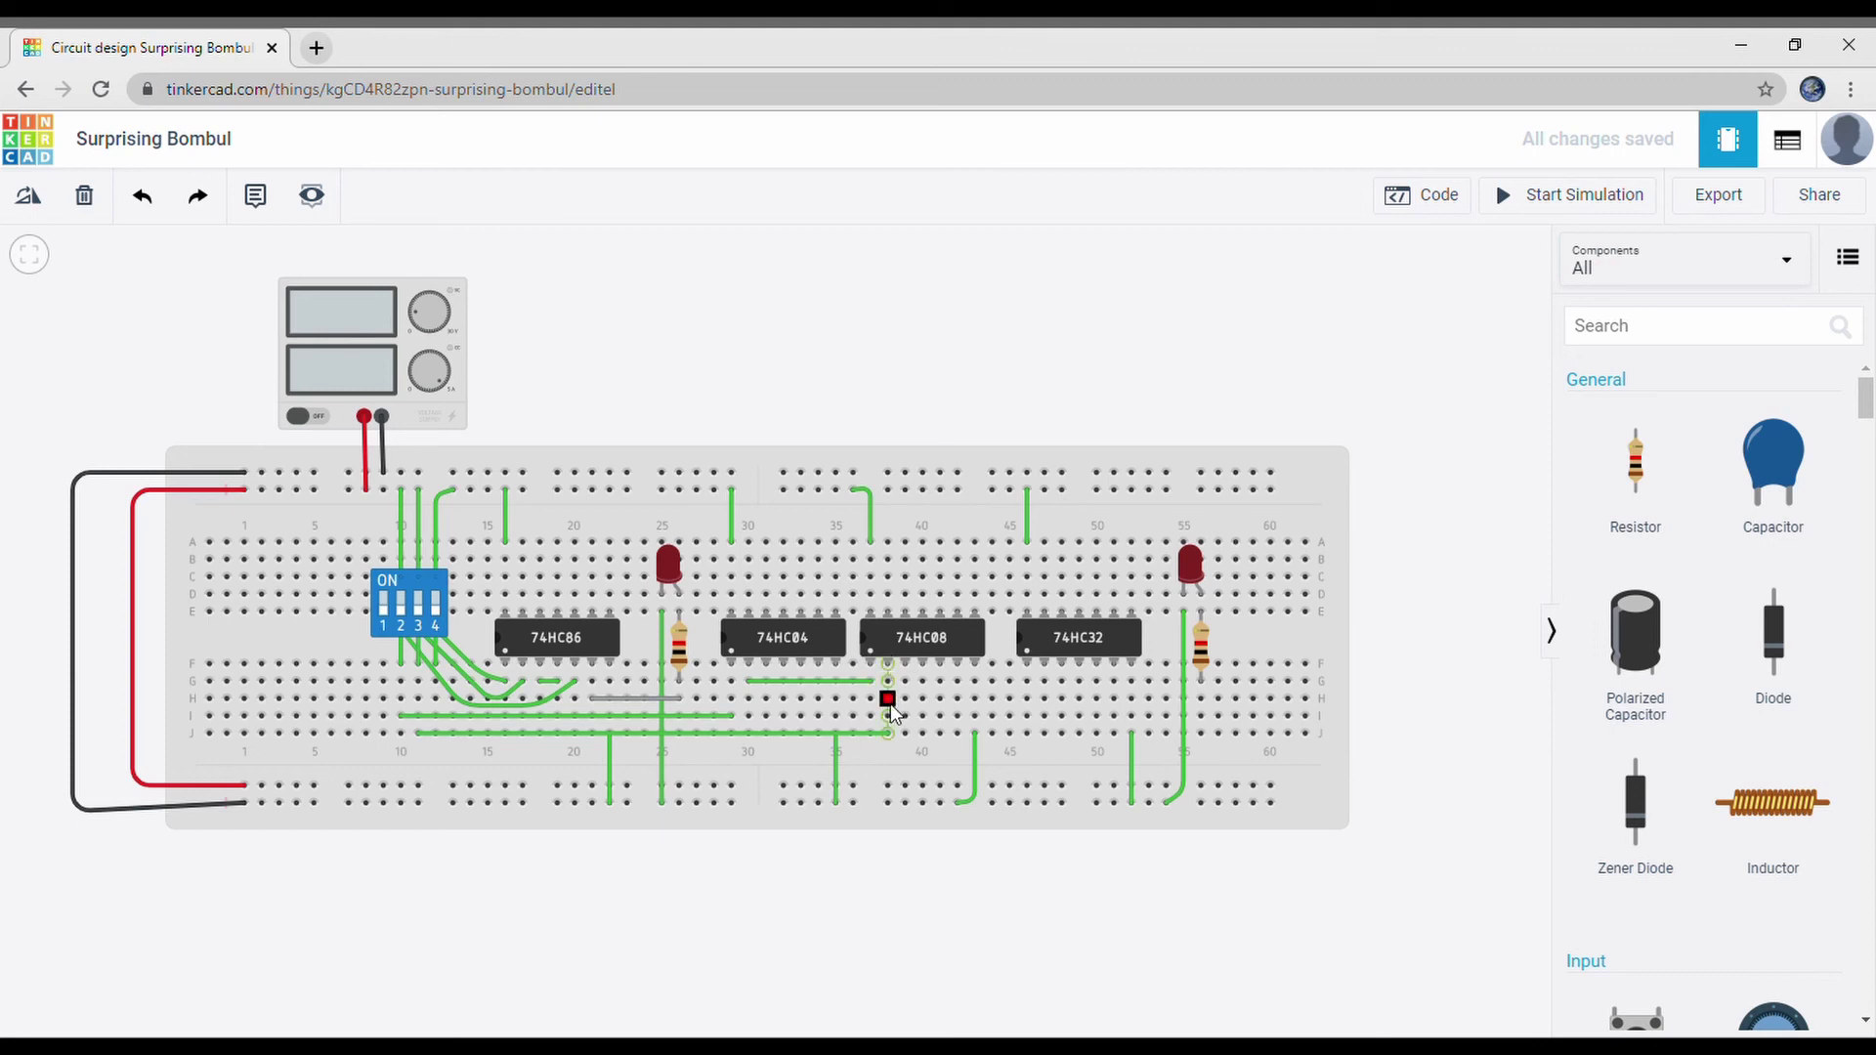
Step: Wire the 74HC04's first output at H30 to the 74HC08 at H40, and DIP switch position 4's column at H12 to H41
left_click(760, 700)
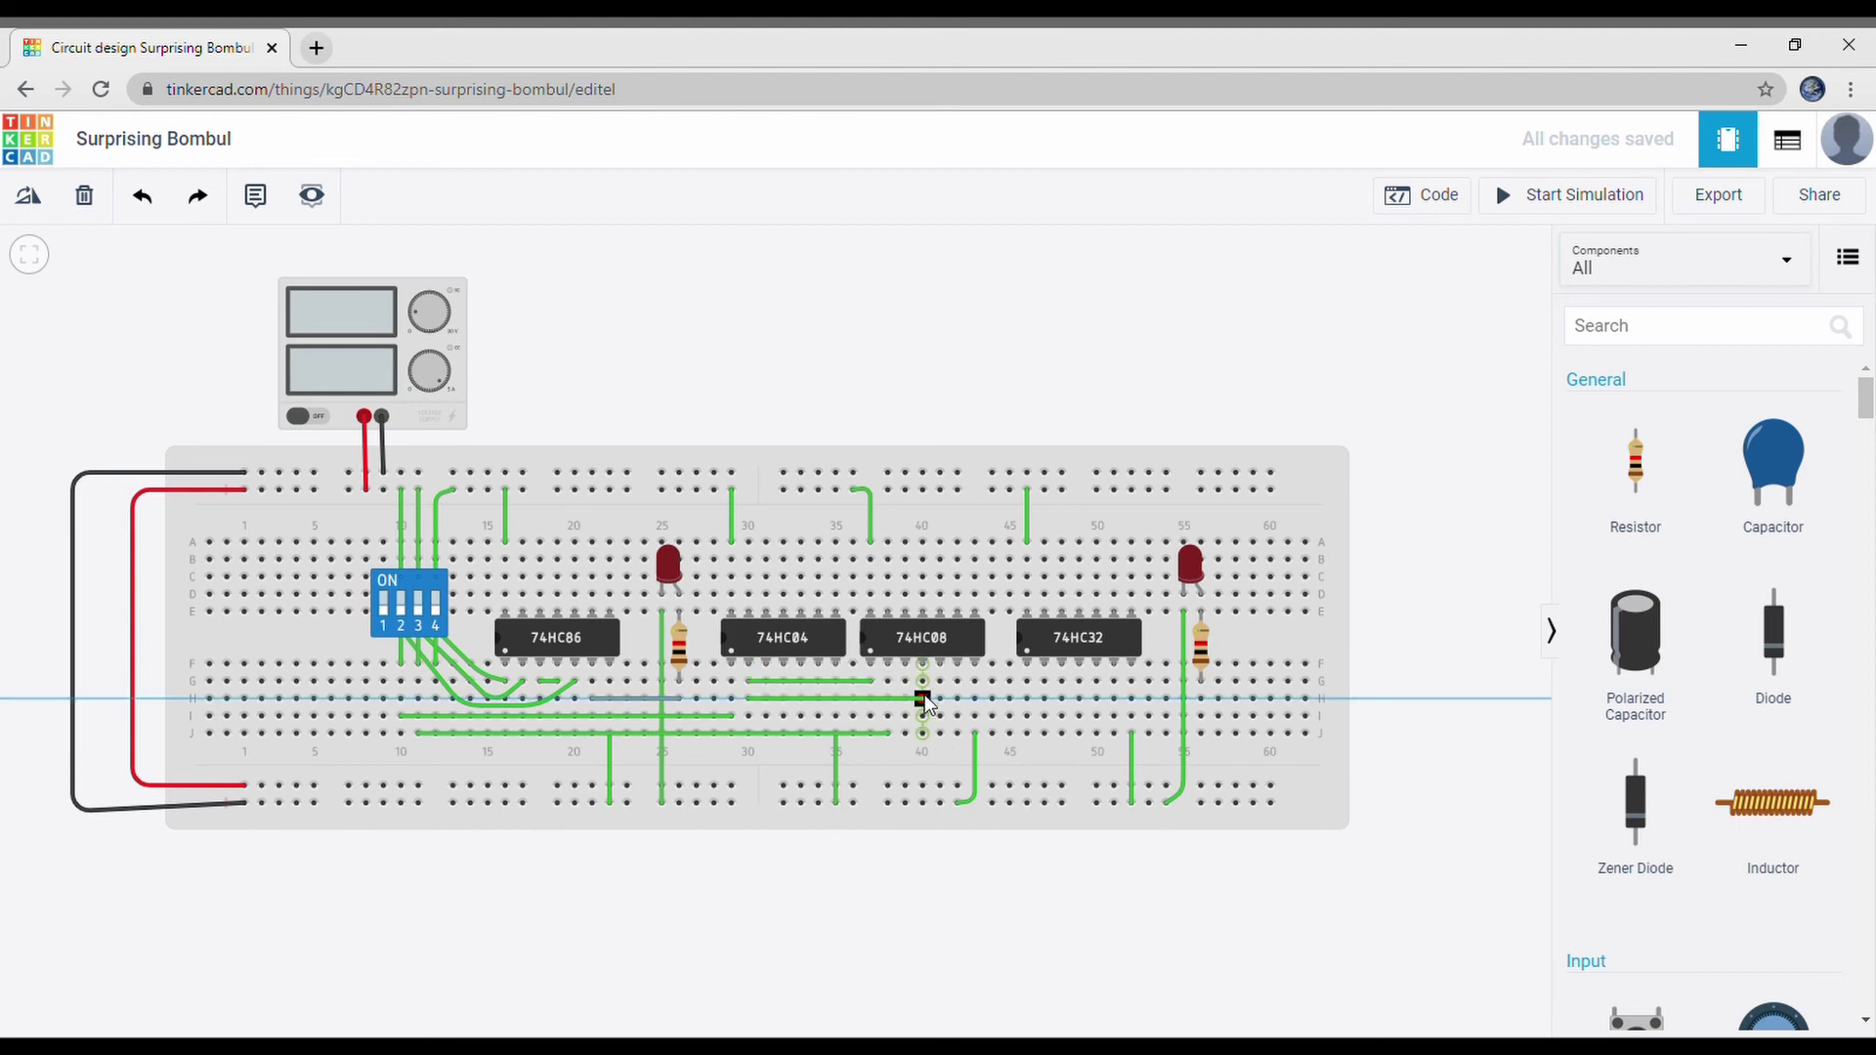
left_click(923, 699)
left_click(549, 828)
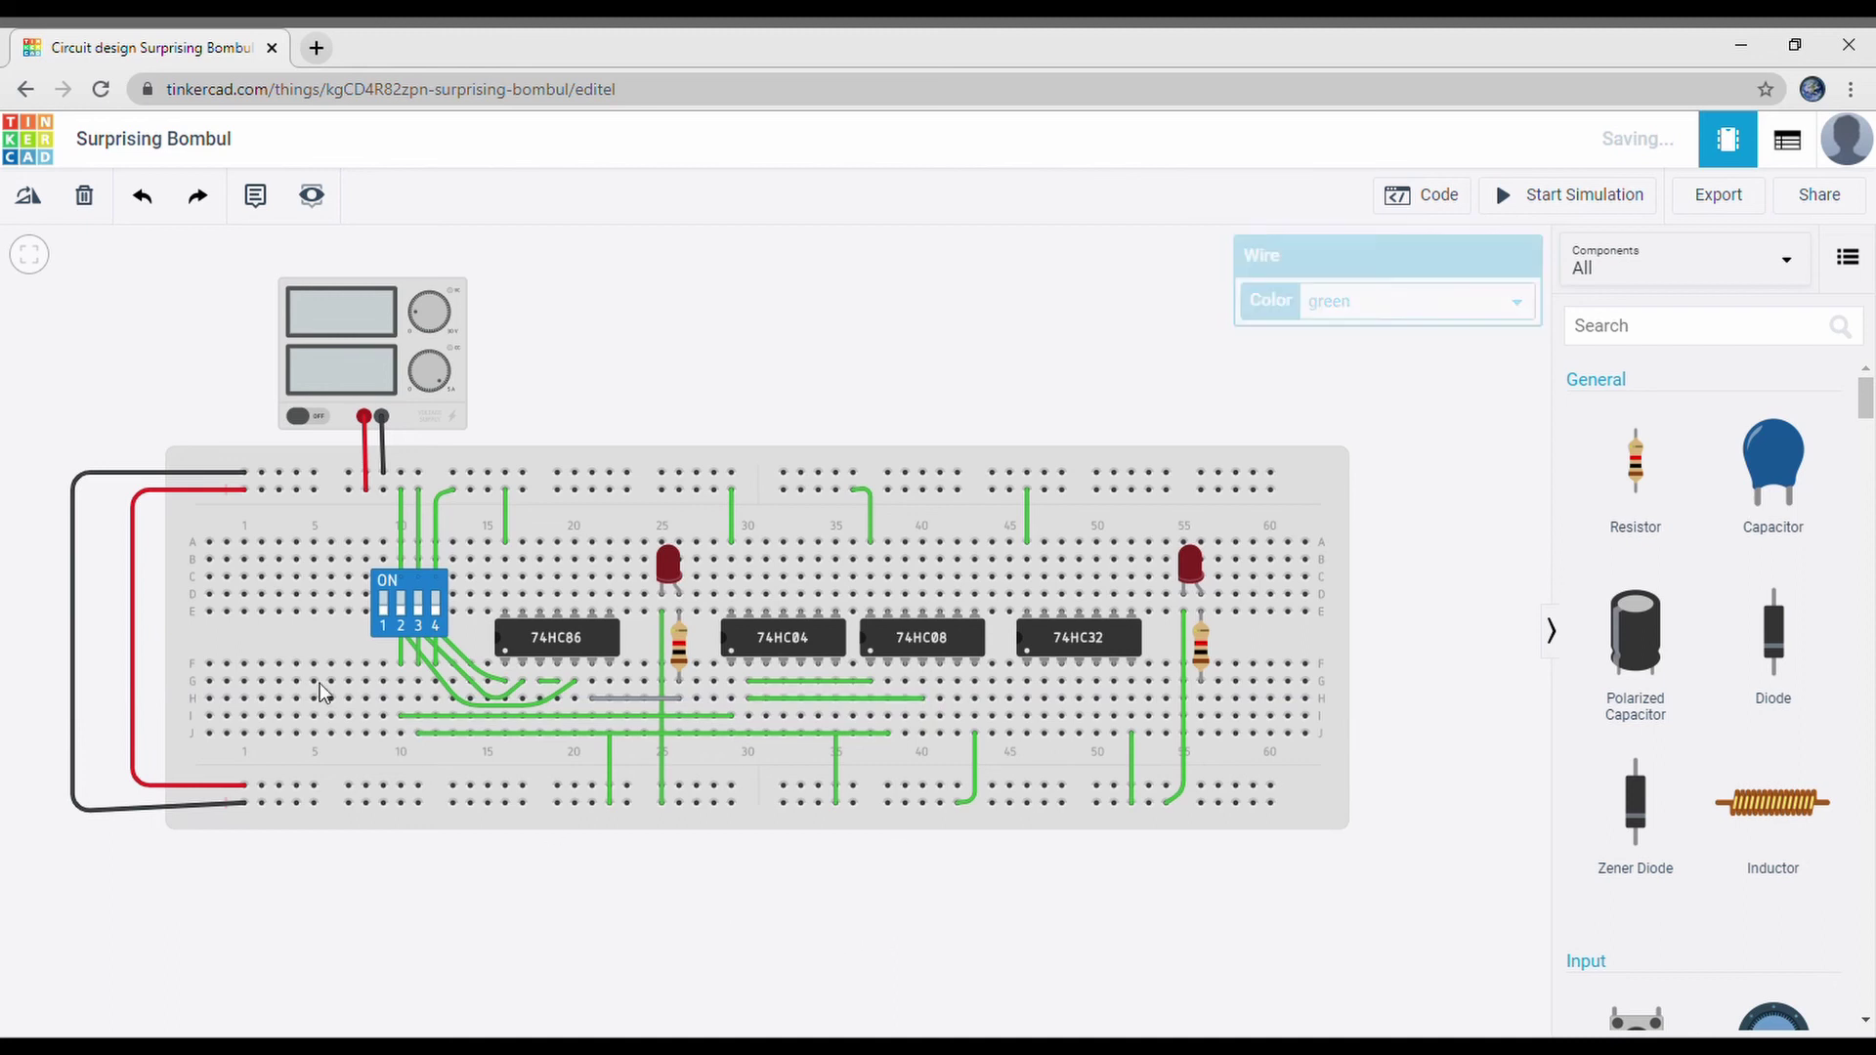
left_click(434, 698)
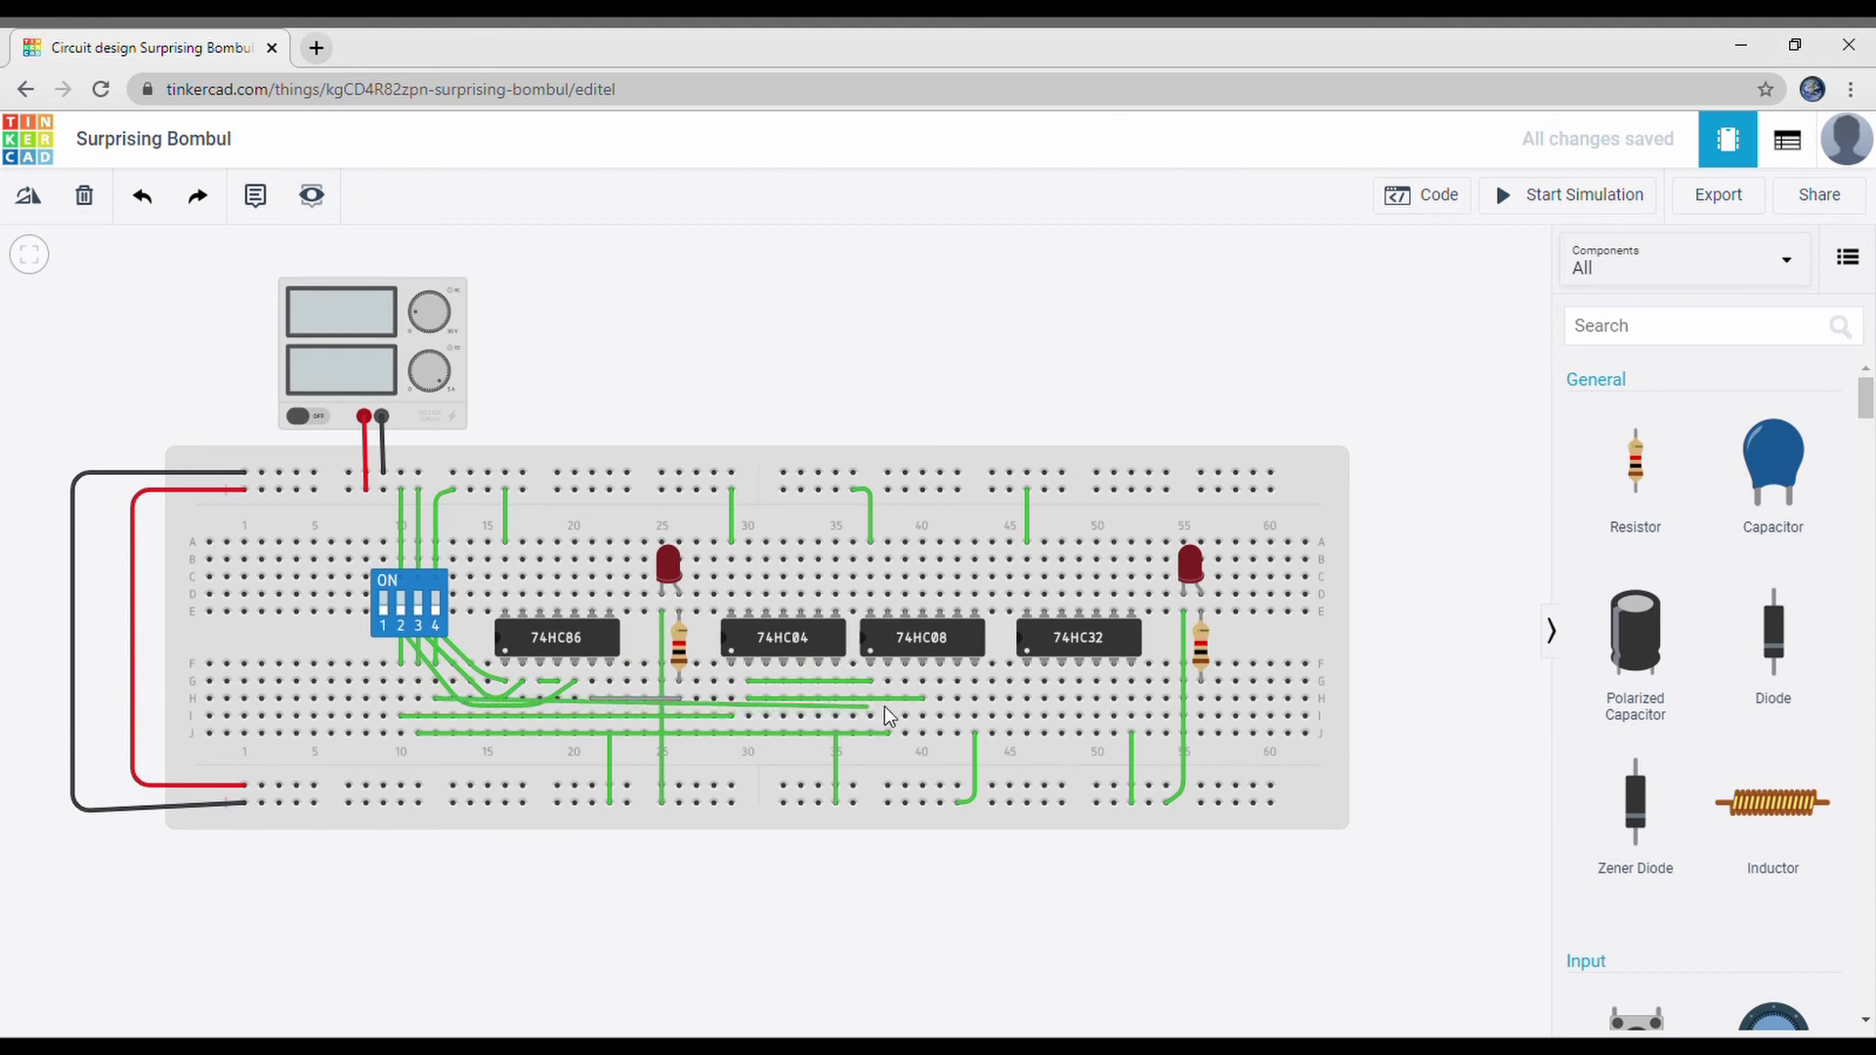
left_click(936, 697)
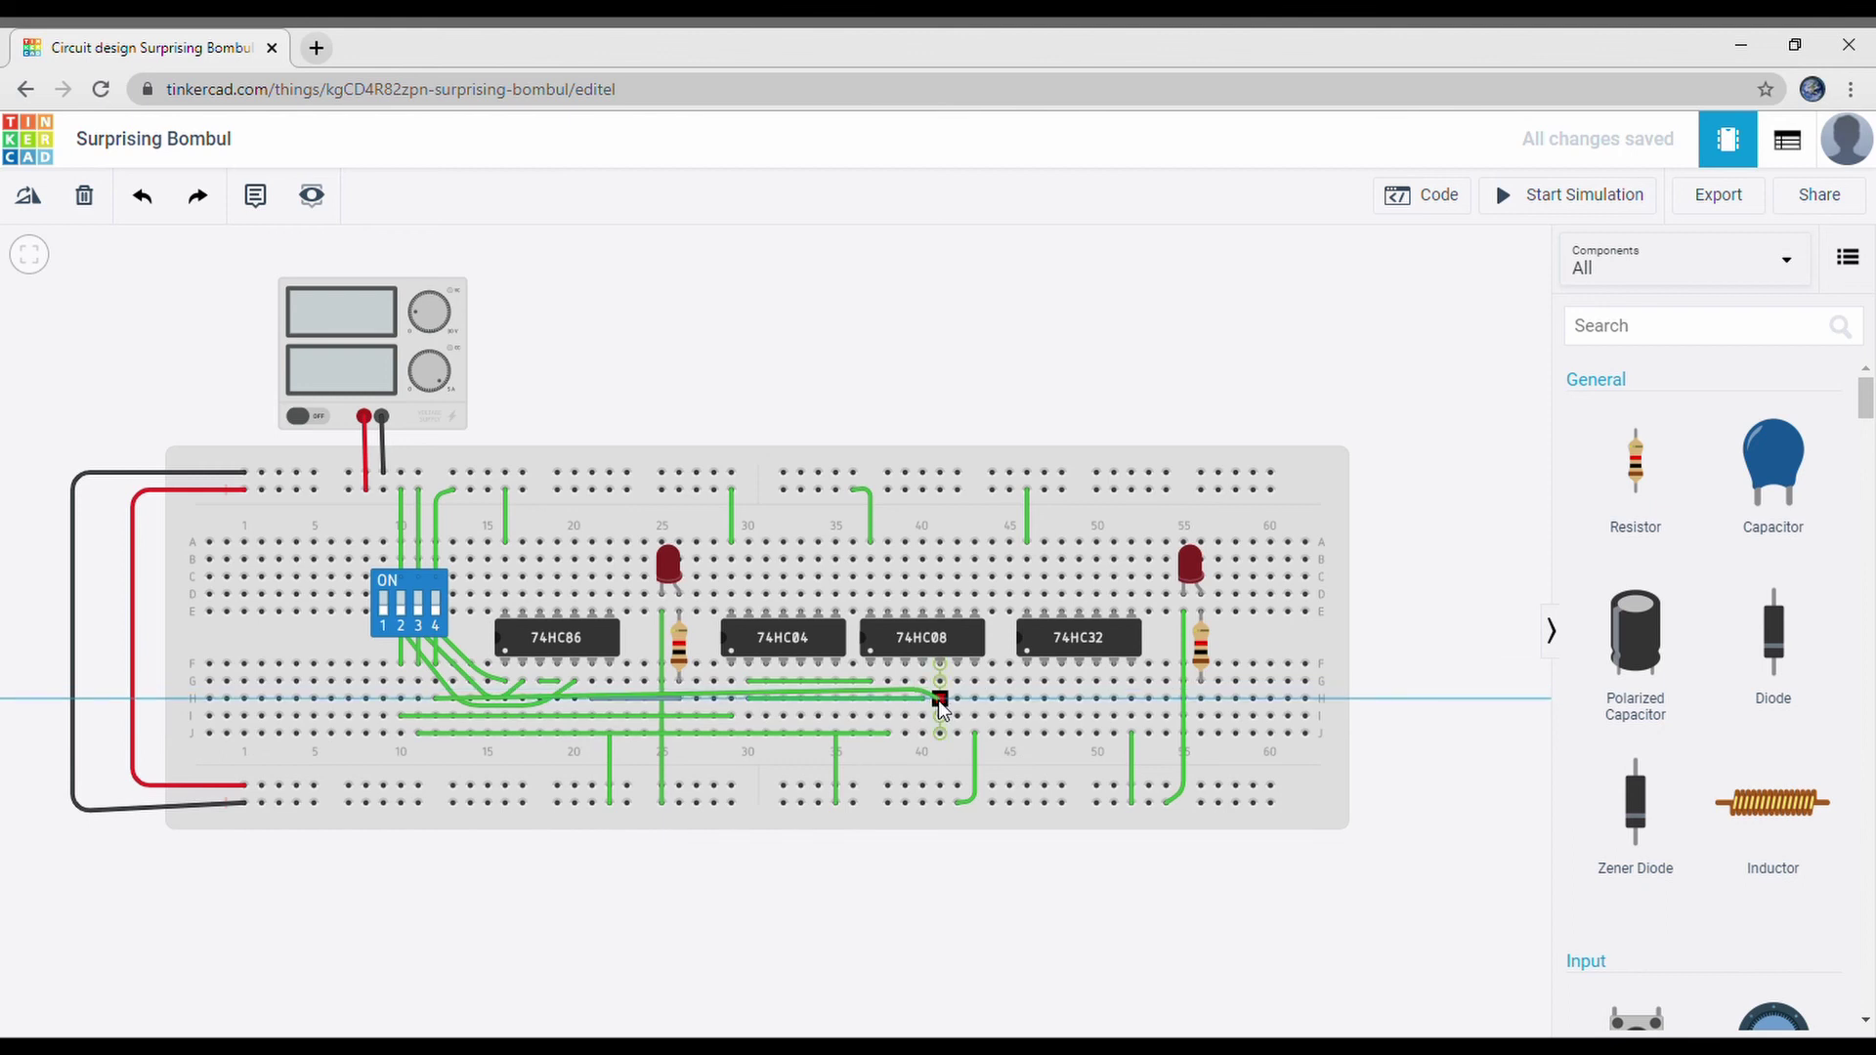
left_click(938, 700)
left_click(879, 906)
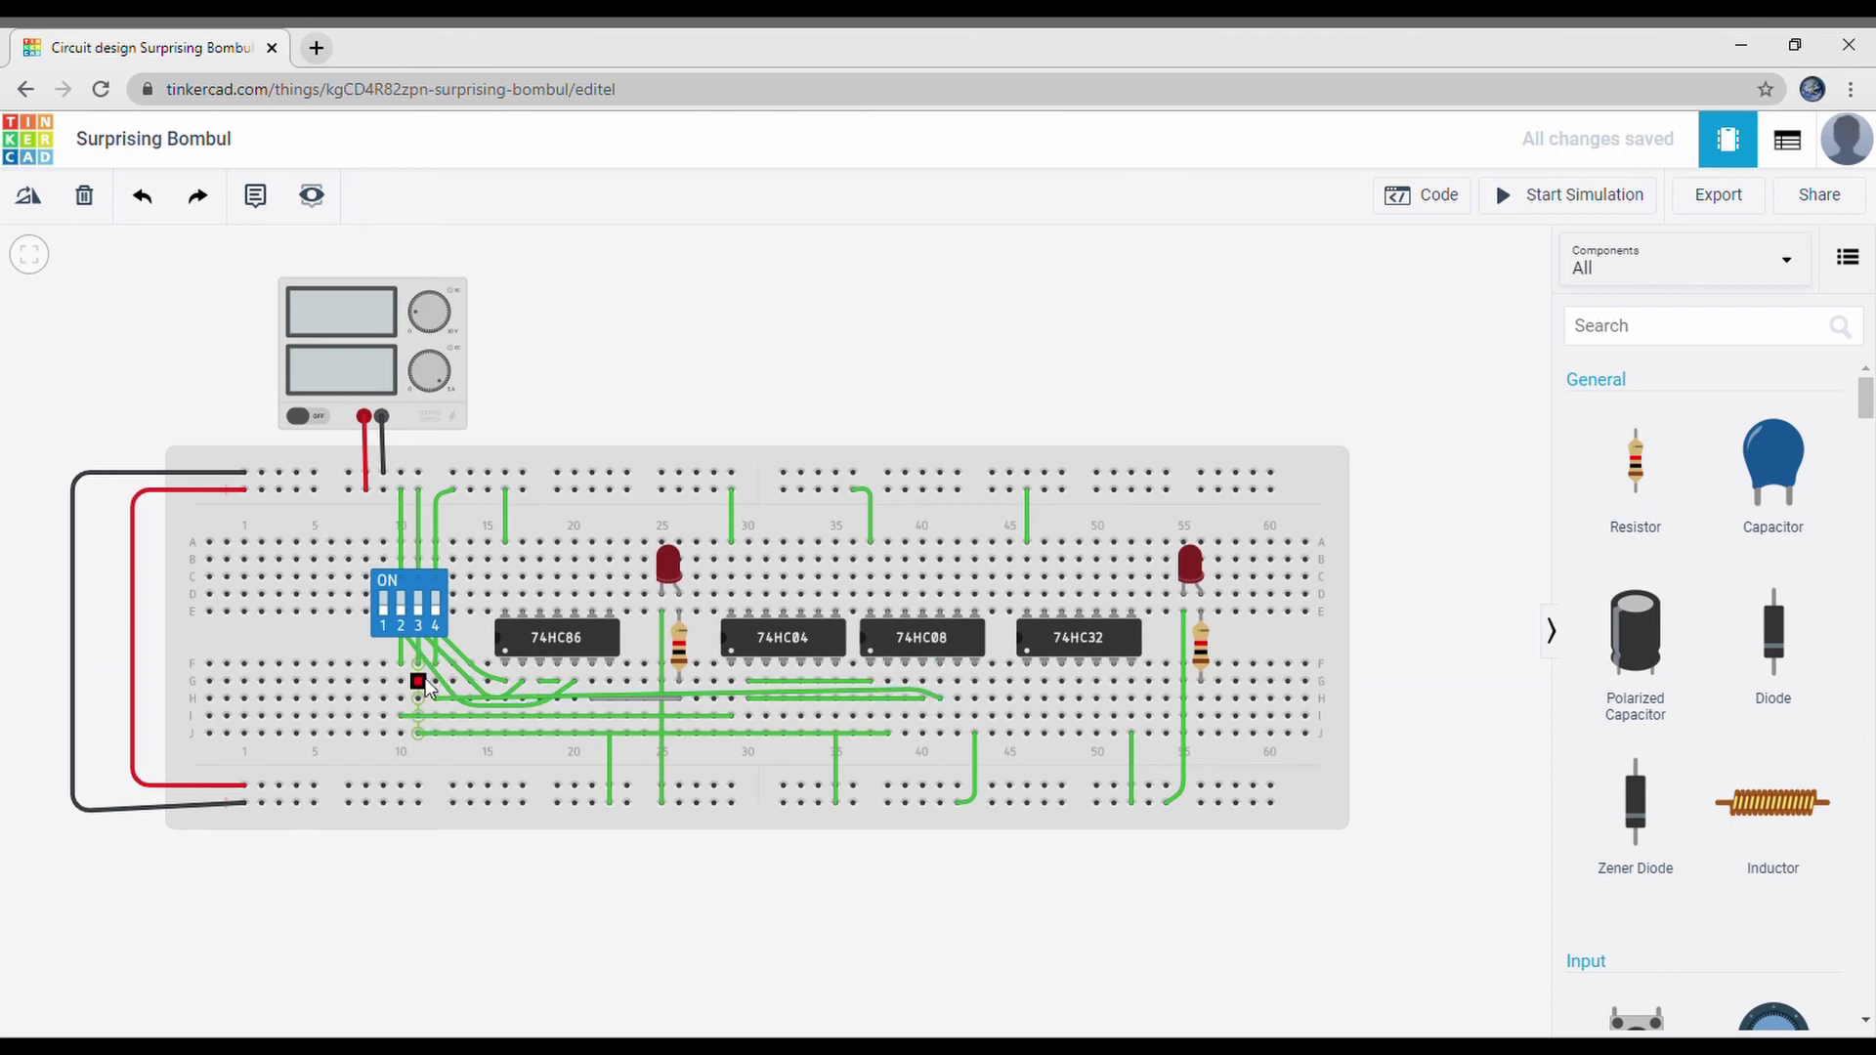
Step: Route a wire from DIP switch position 3's column at G11 around the switch to the 74HC08's input 3A column at A42
left_click(343, 635)
left_click(350, 512)
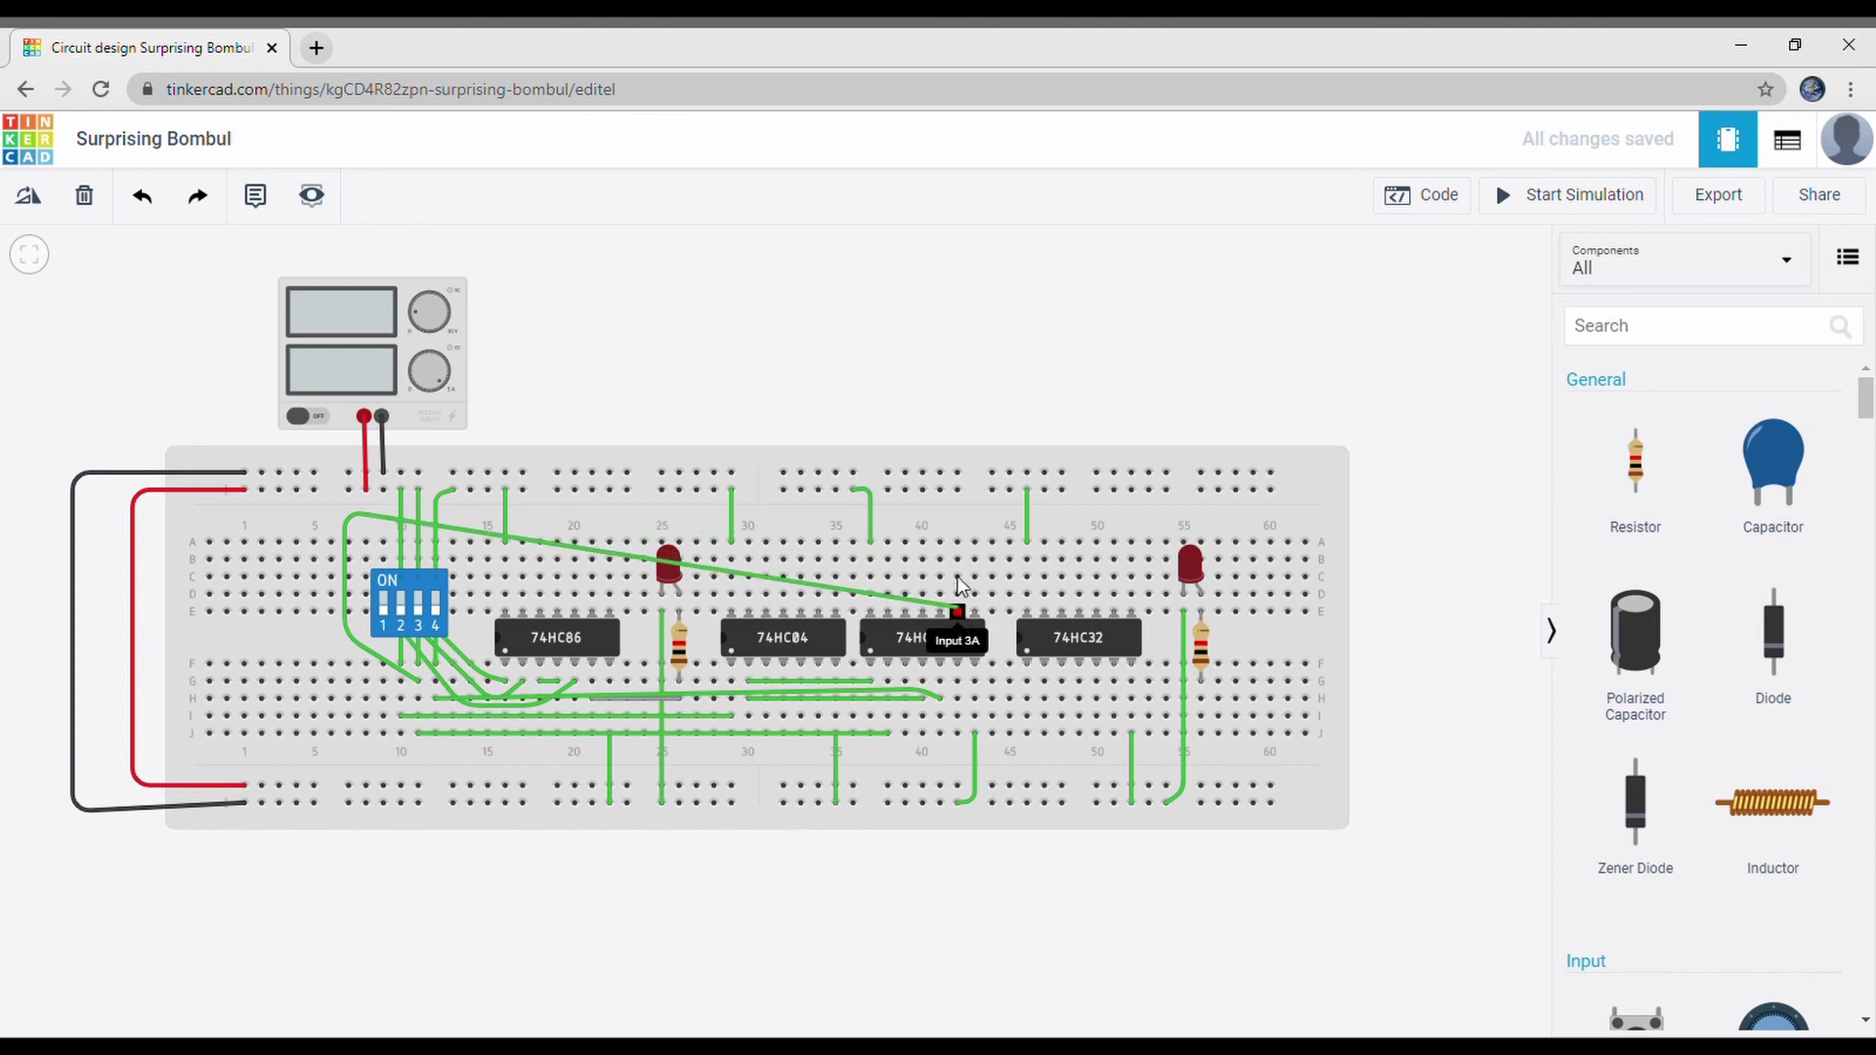
left_click(957, 541)
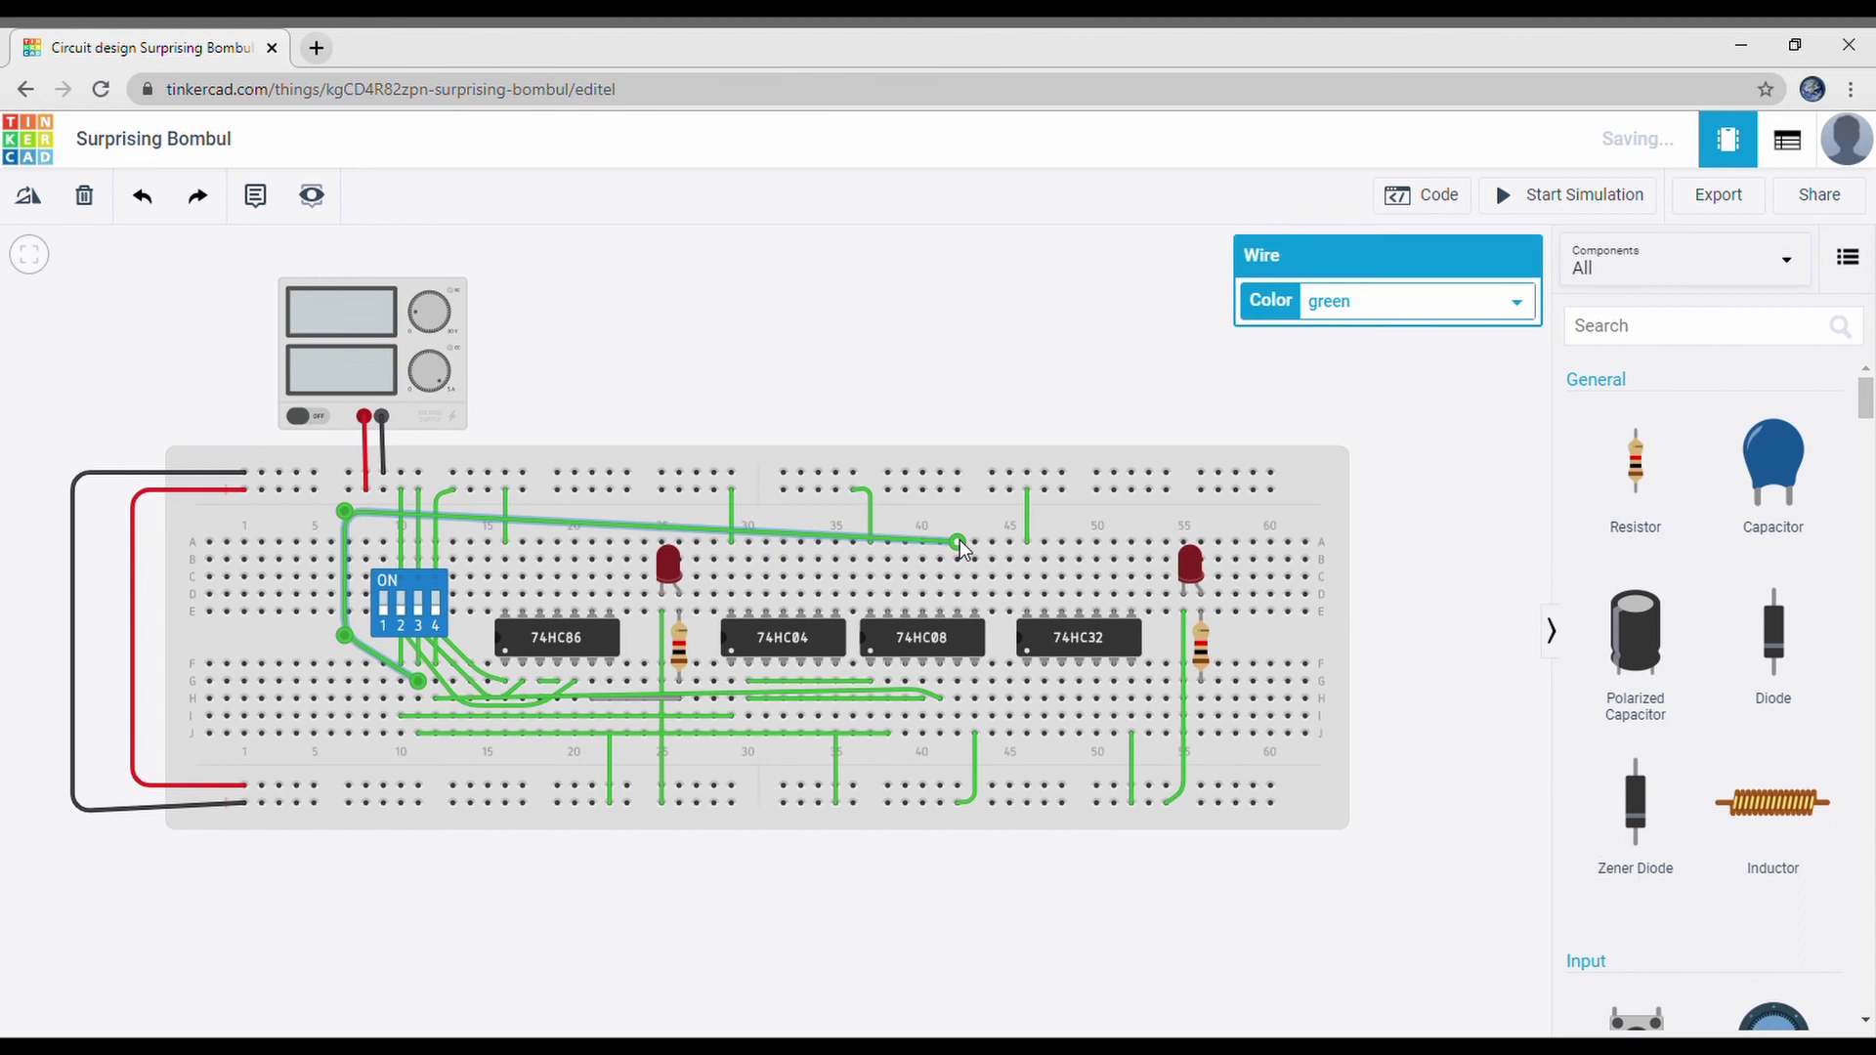
key("Escape")
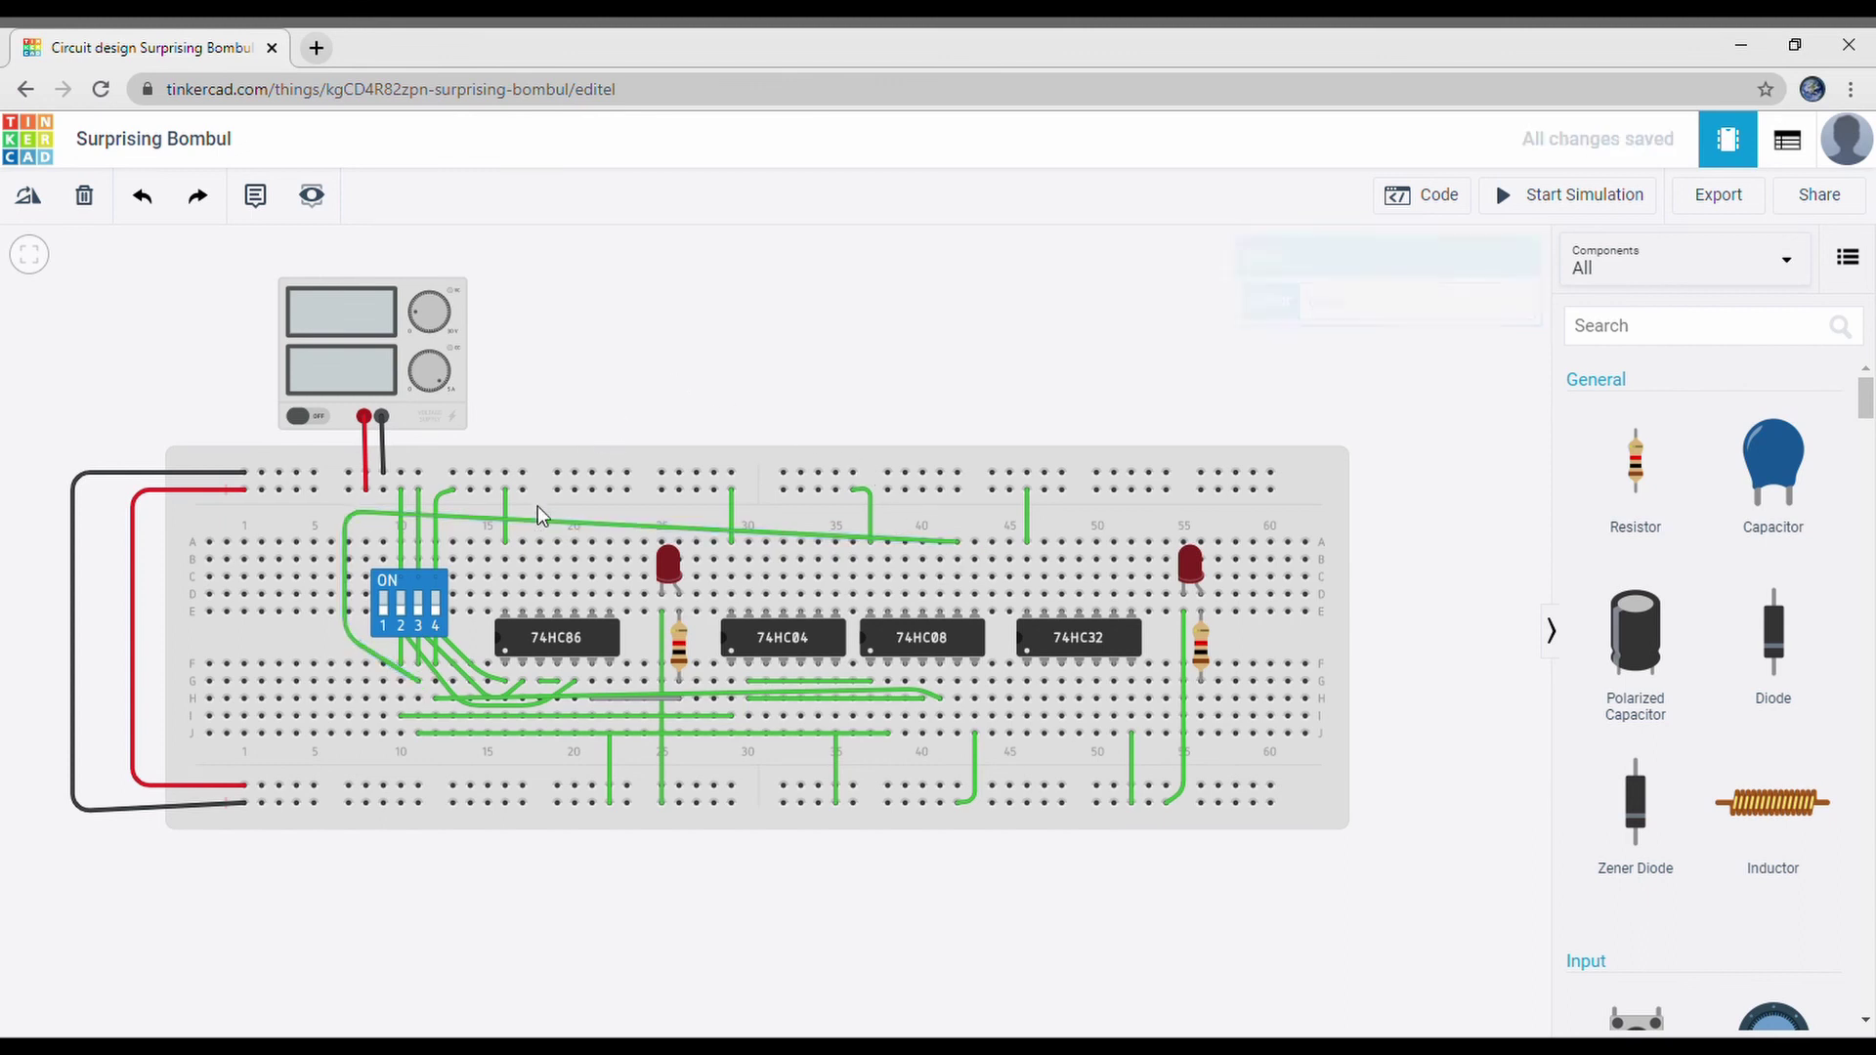
Step: Route a wire from DIP switch position 4's column at G12 over the switch to the 74HC08's other third-gate input at D41
left_click(432, 676)
left_click(372, 526)
left_click(819, 542)
left_click_drag(819, 542, 940, 594)
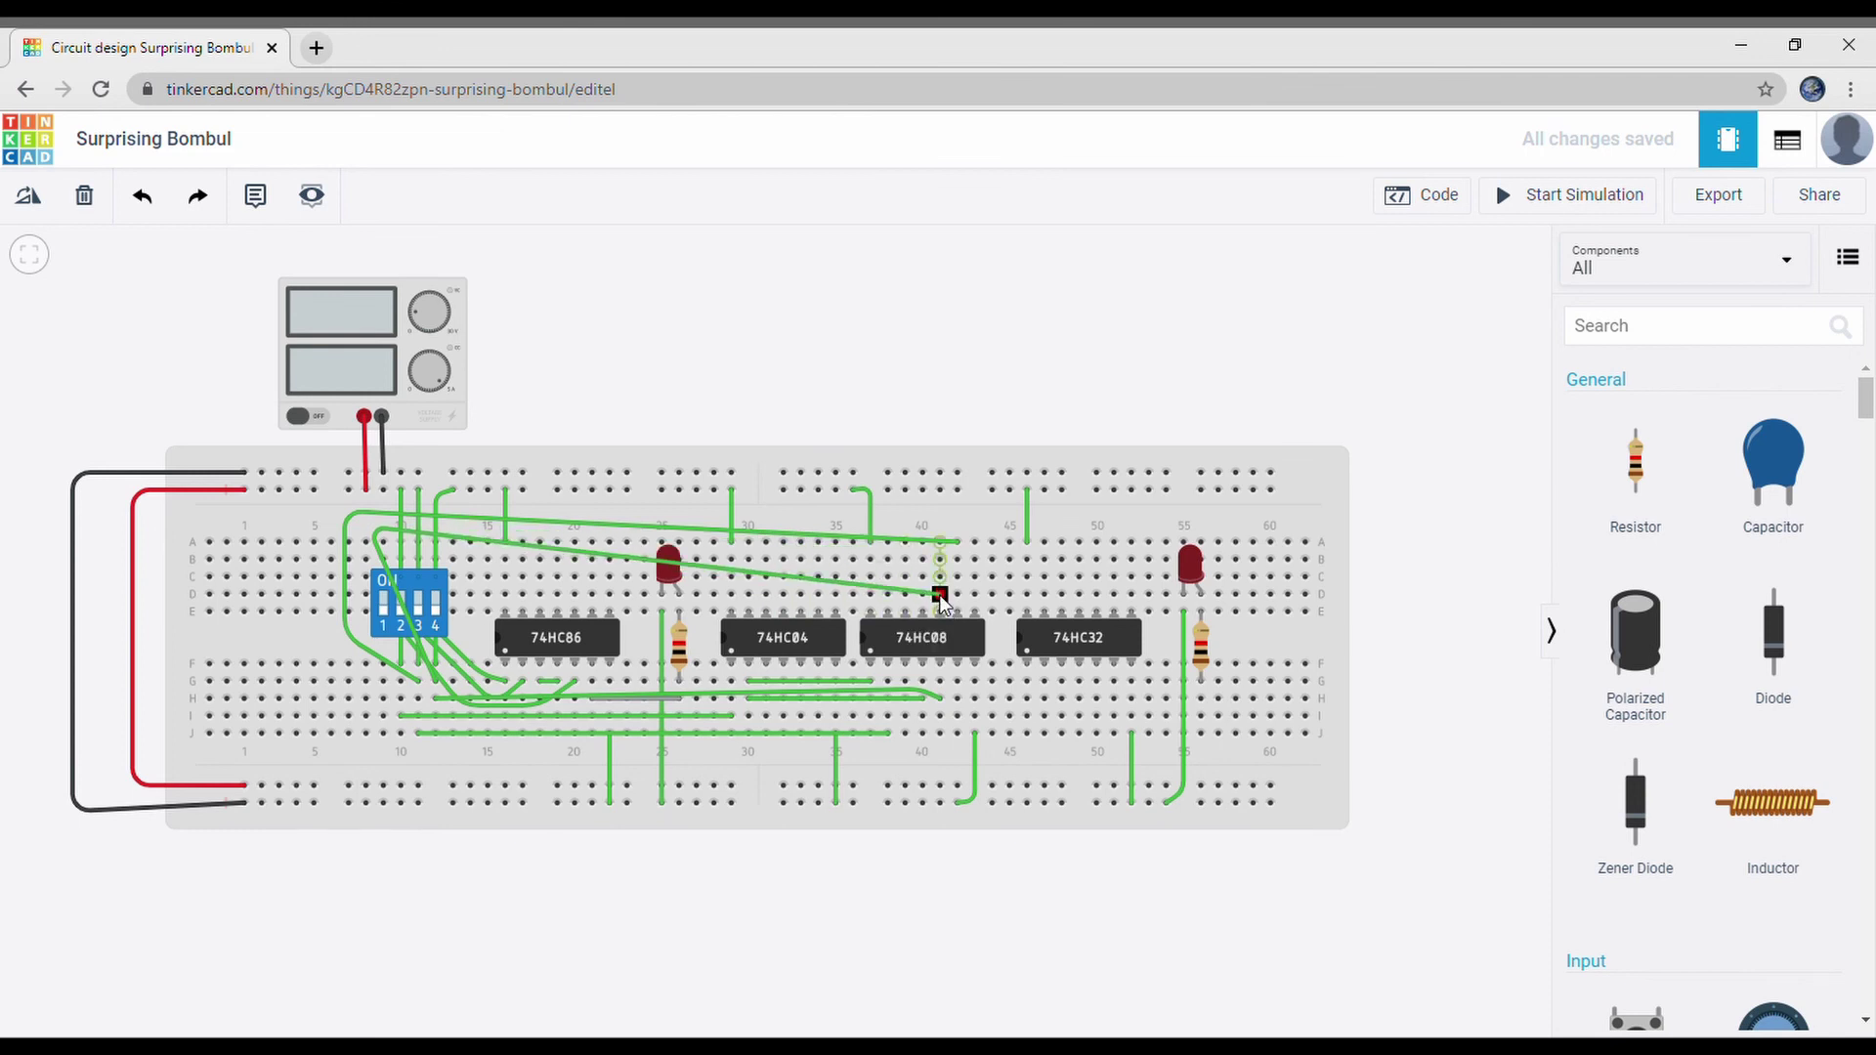
left_click(1014, 918)
Step: Wire the 74HC08's first output at G39 to the 74HC32's input at G46, and its second output at H42 to H47
left_click(907, 680)
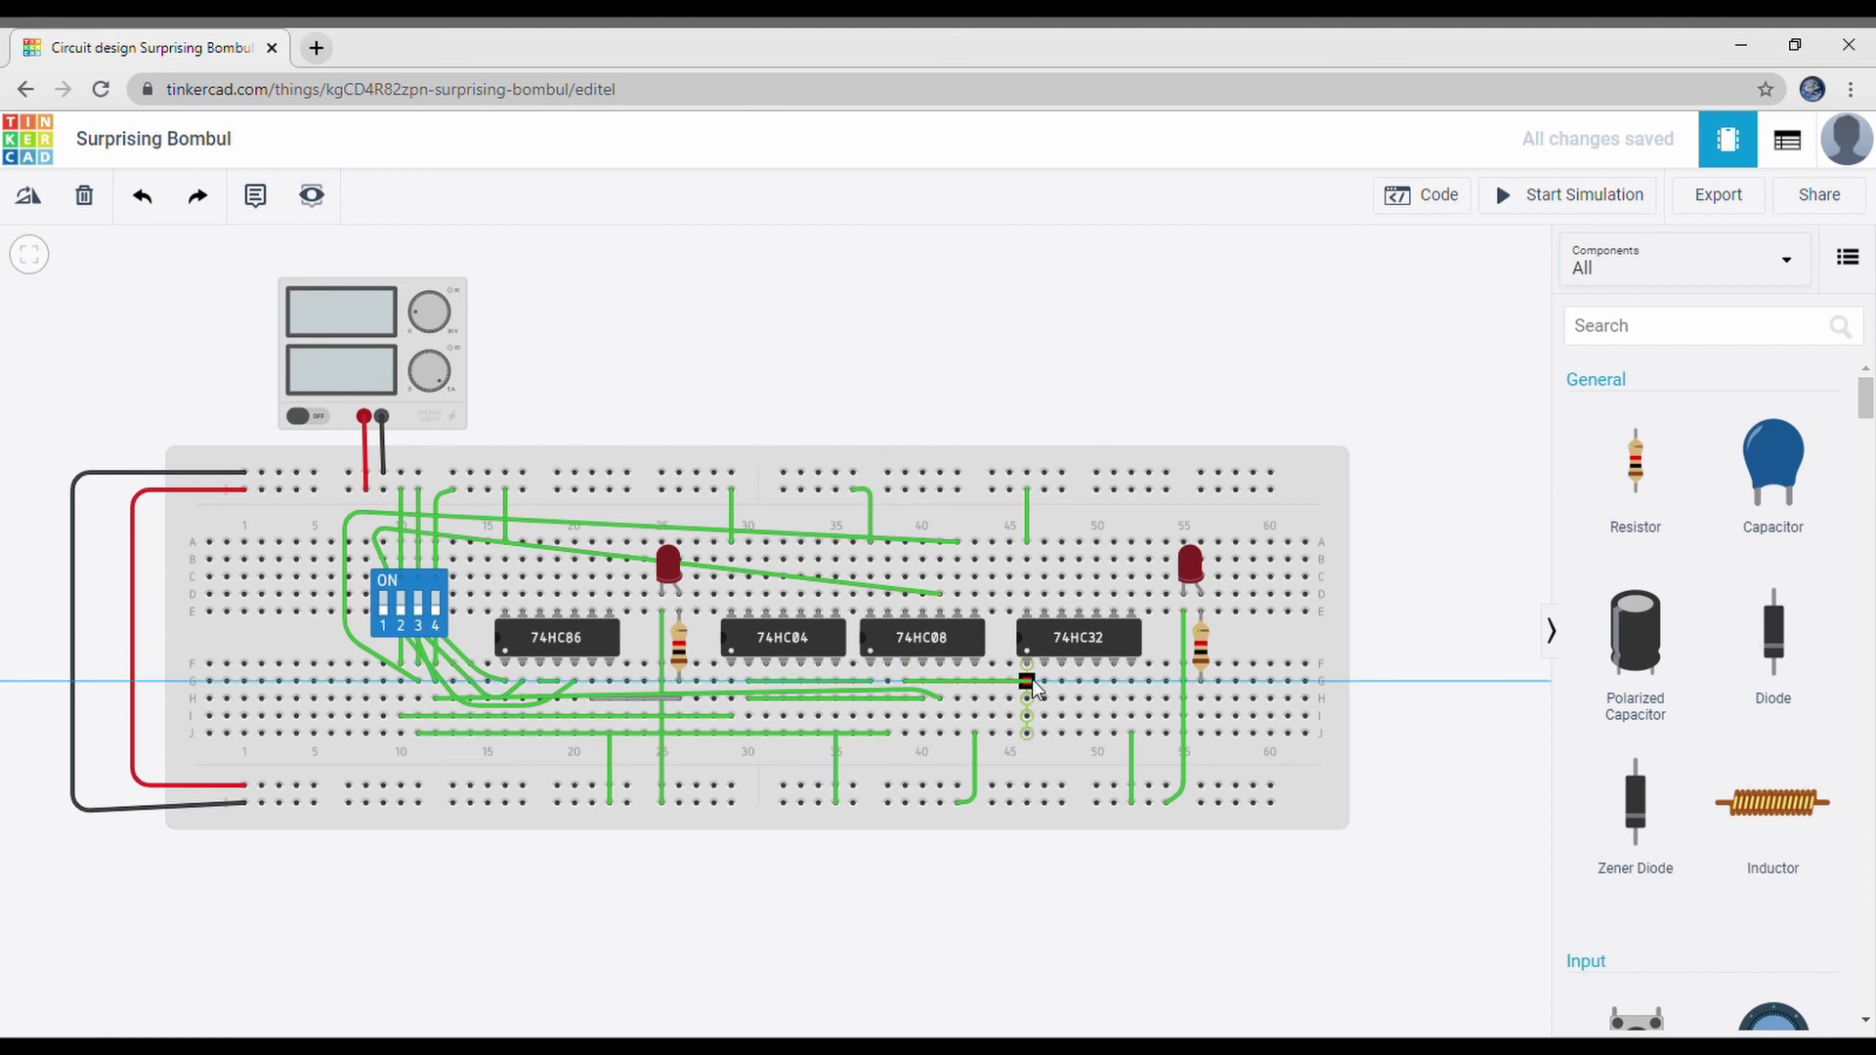
left_click(1031, 678)
left_click(977, 853)
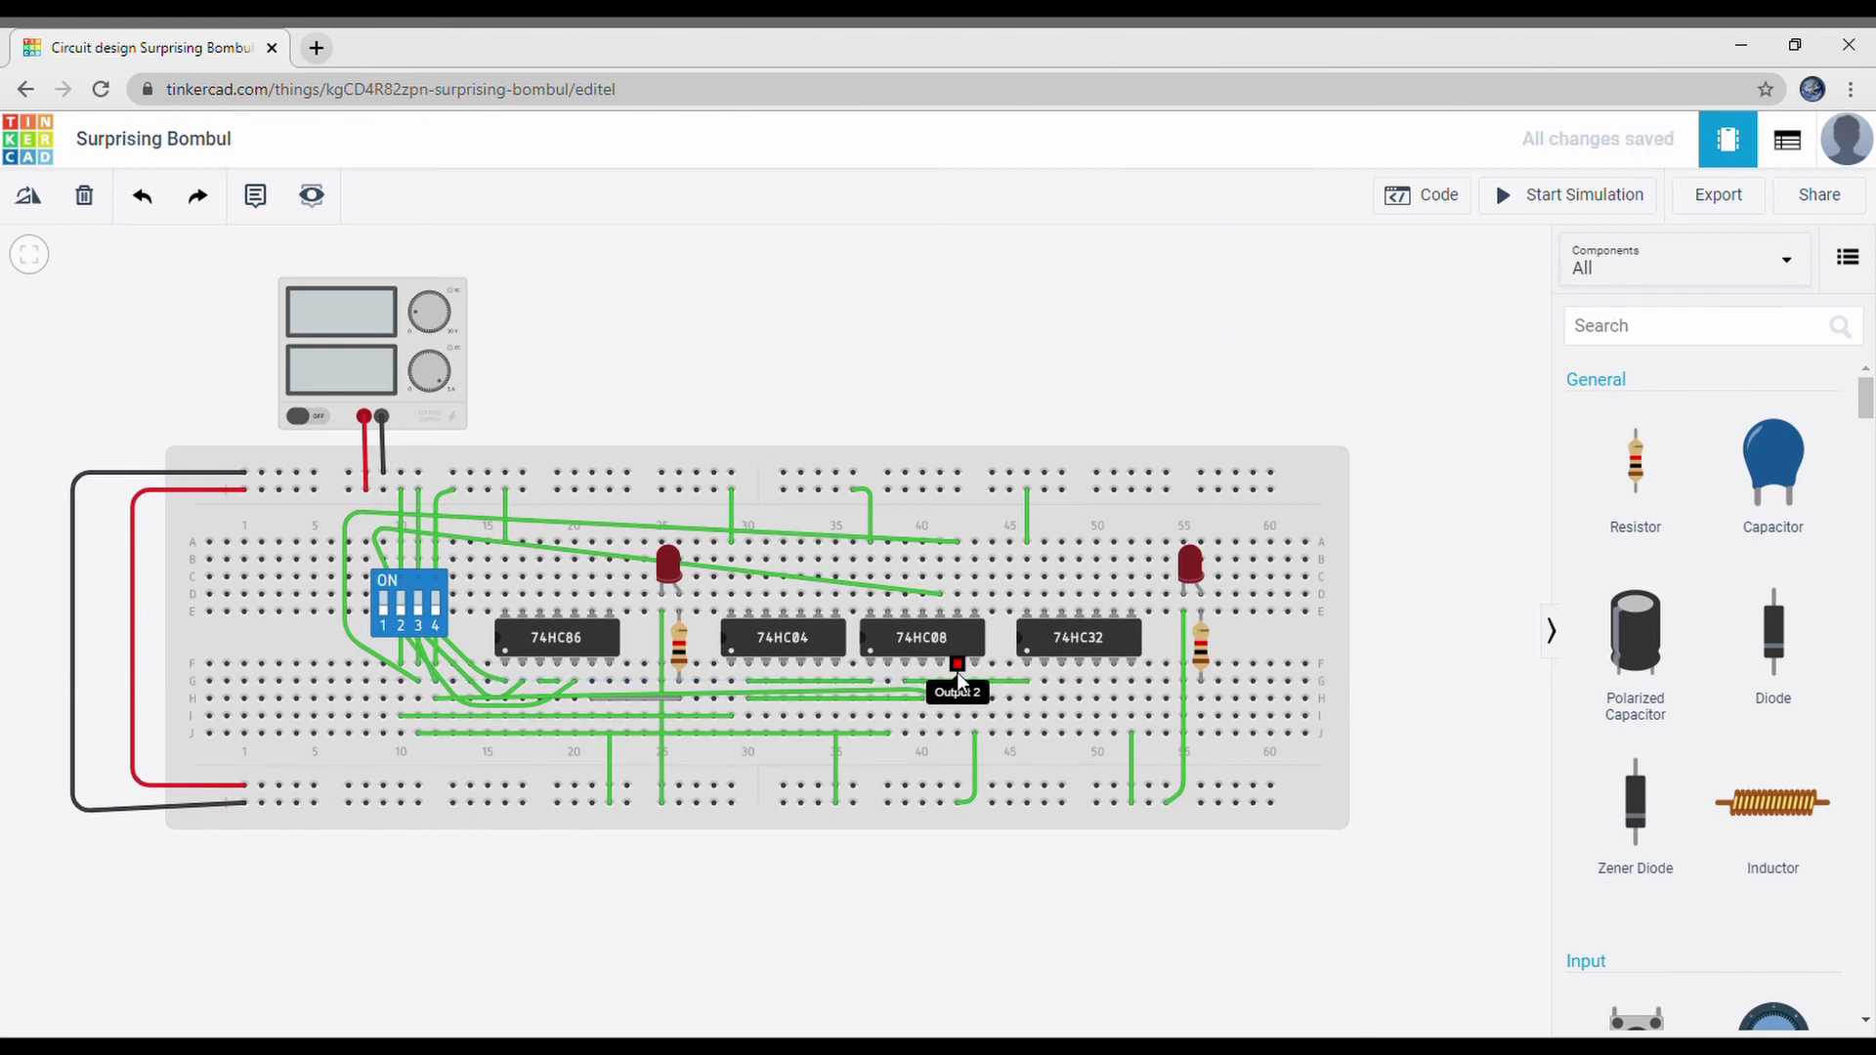
left_click(956, 706)
left_click(1043, 700)
left_click(1049, 894)
Step: Link the 74HC32's first output at G48 to G49, and wire the 74HC08's third output at D43 to G50
left_click(1060, 682)
left_click(1080, 682)
left_click(1104, 923)
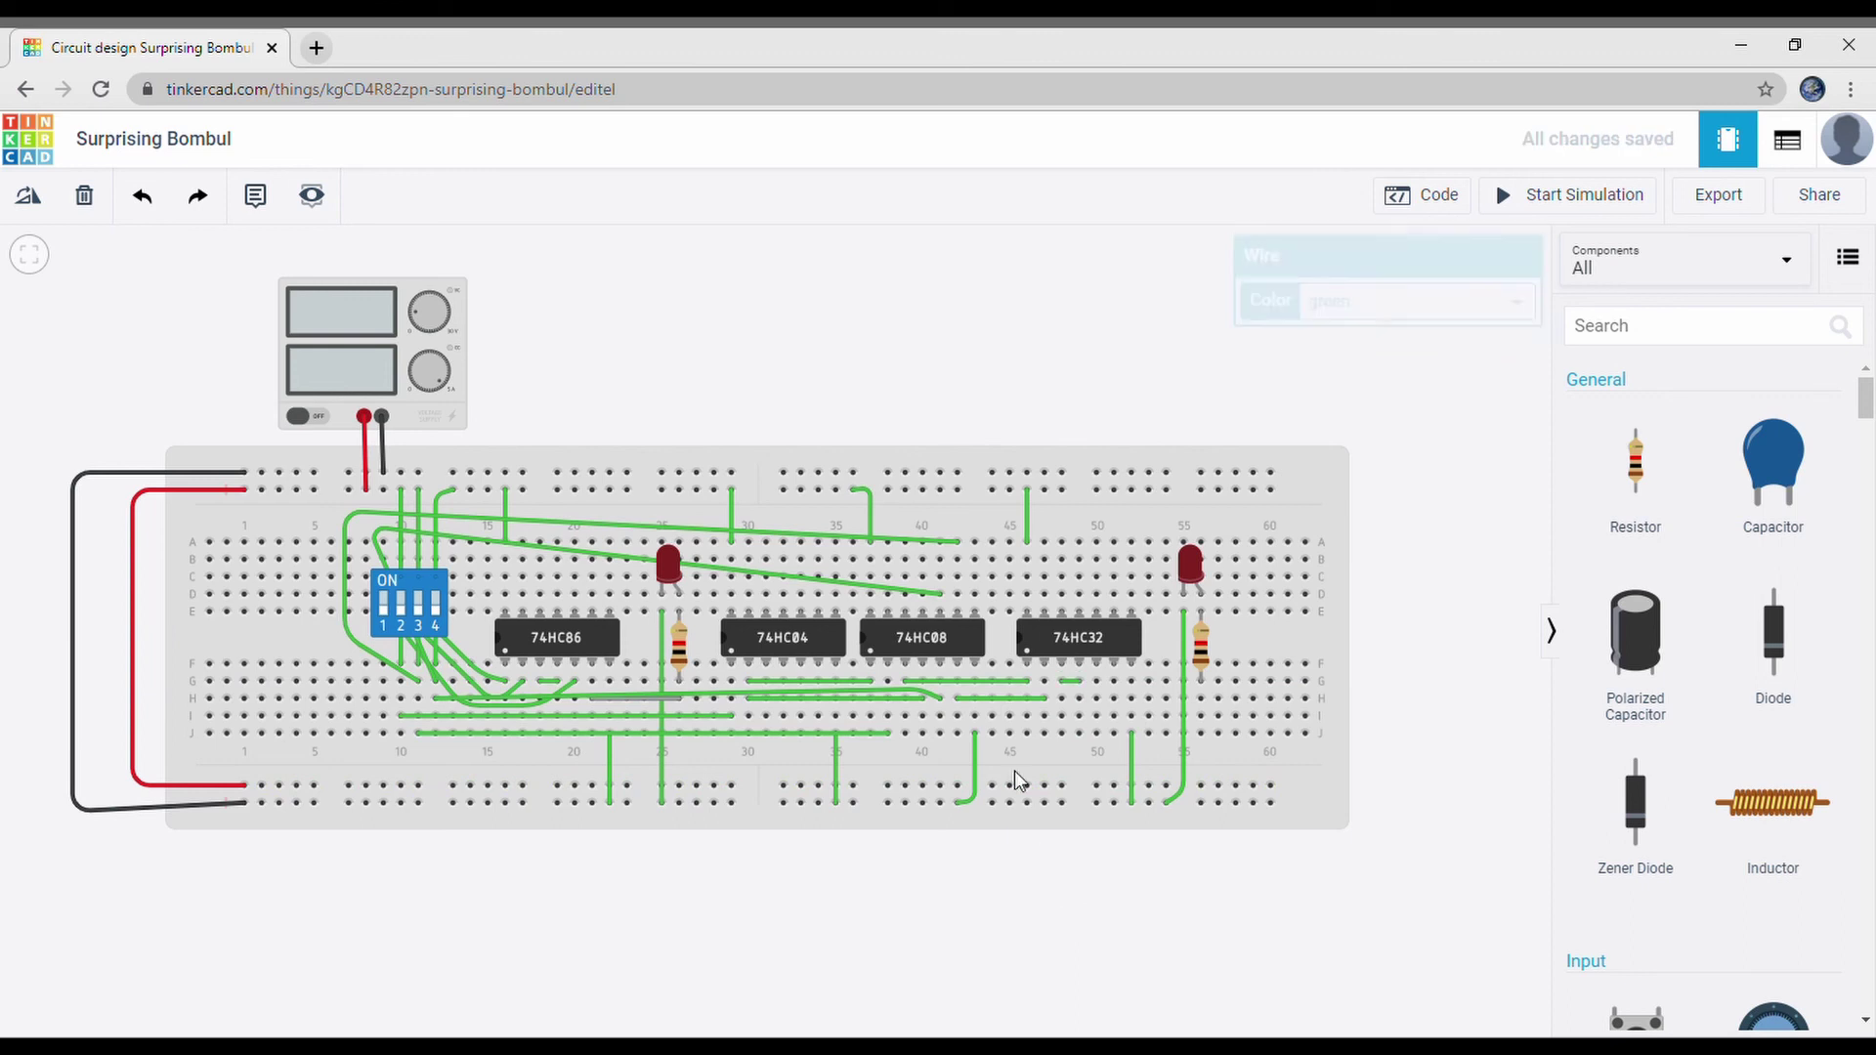
left_click(974, 594)
left_click(1096, 681)
left_click(1097, 883)
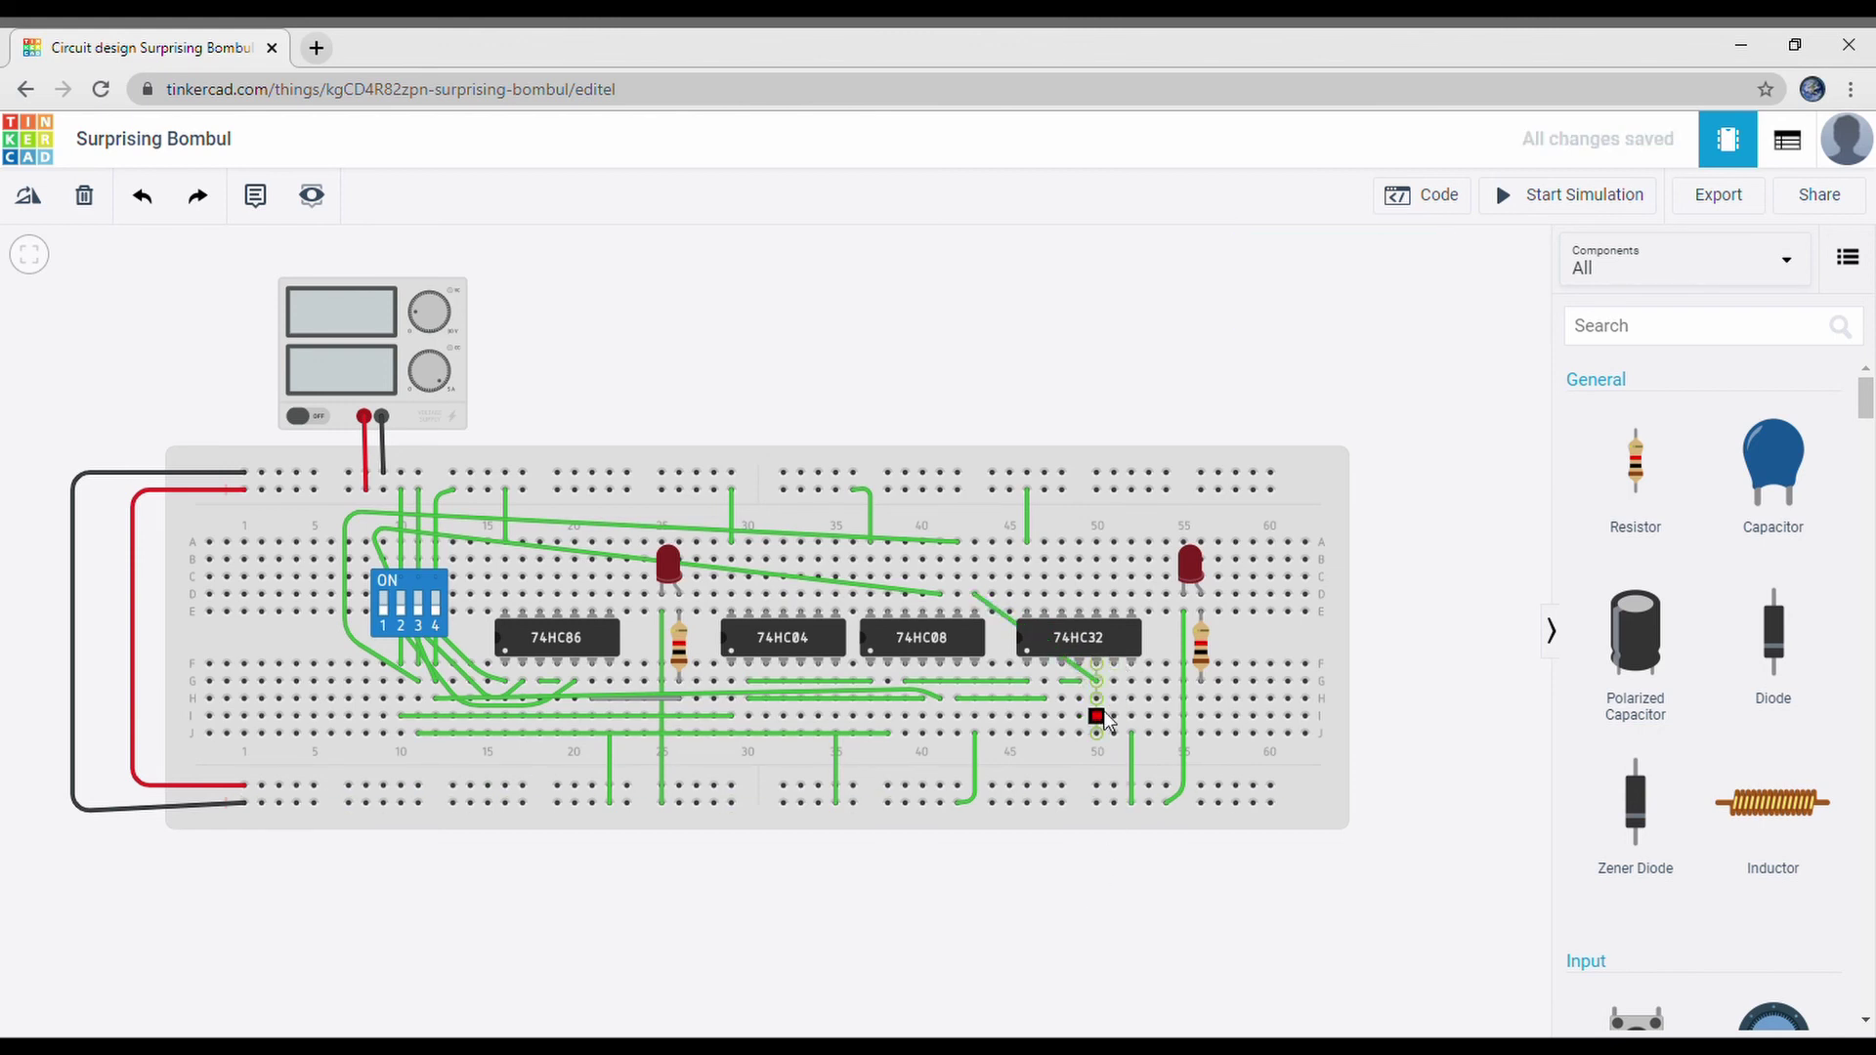
Step: Wire the 74HC32's second output at H51 to the second LED's resistor column at H56
left_click(1114, 698)
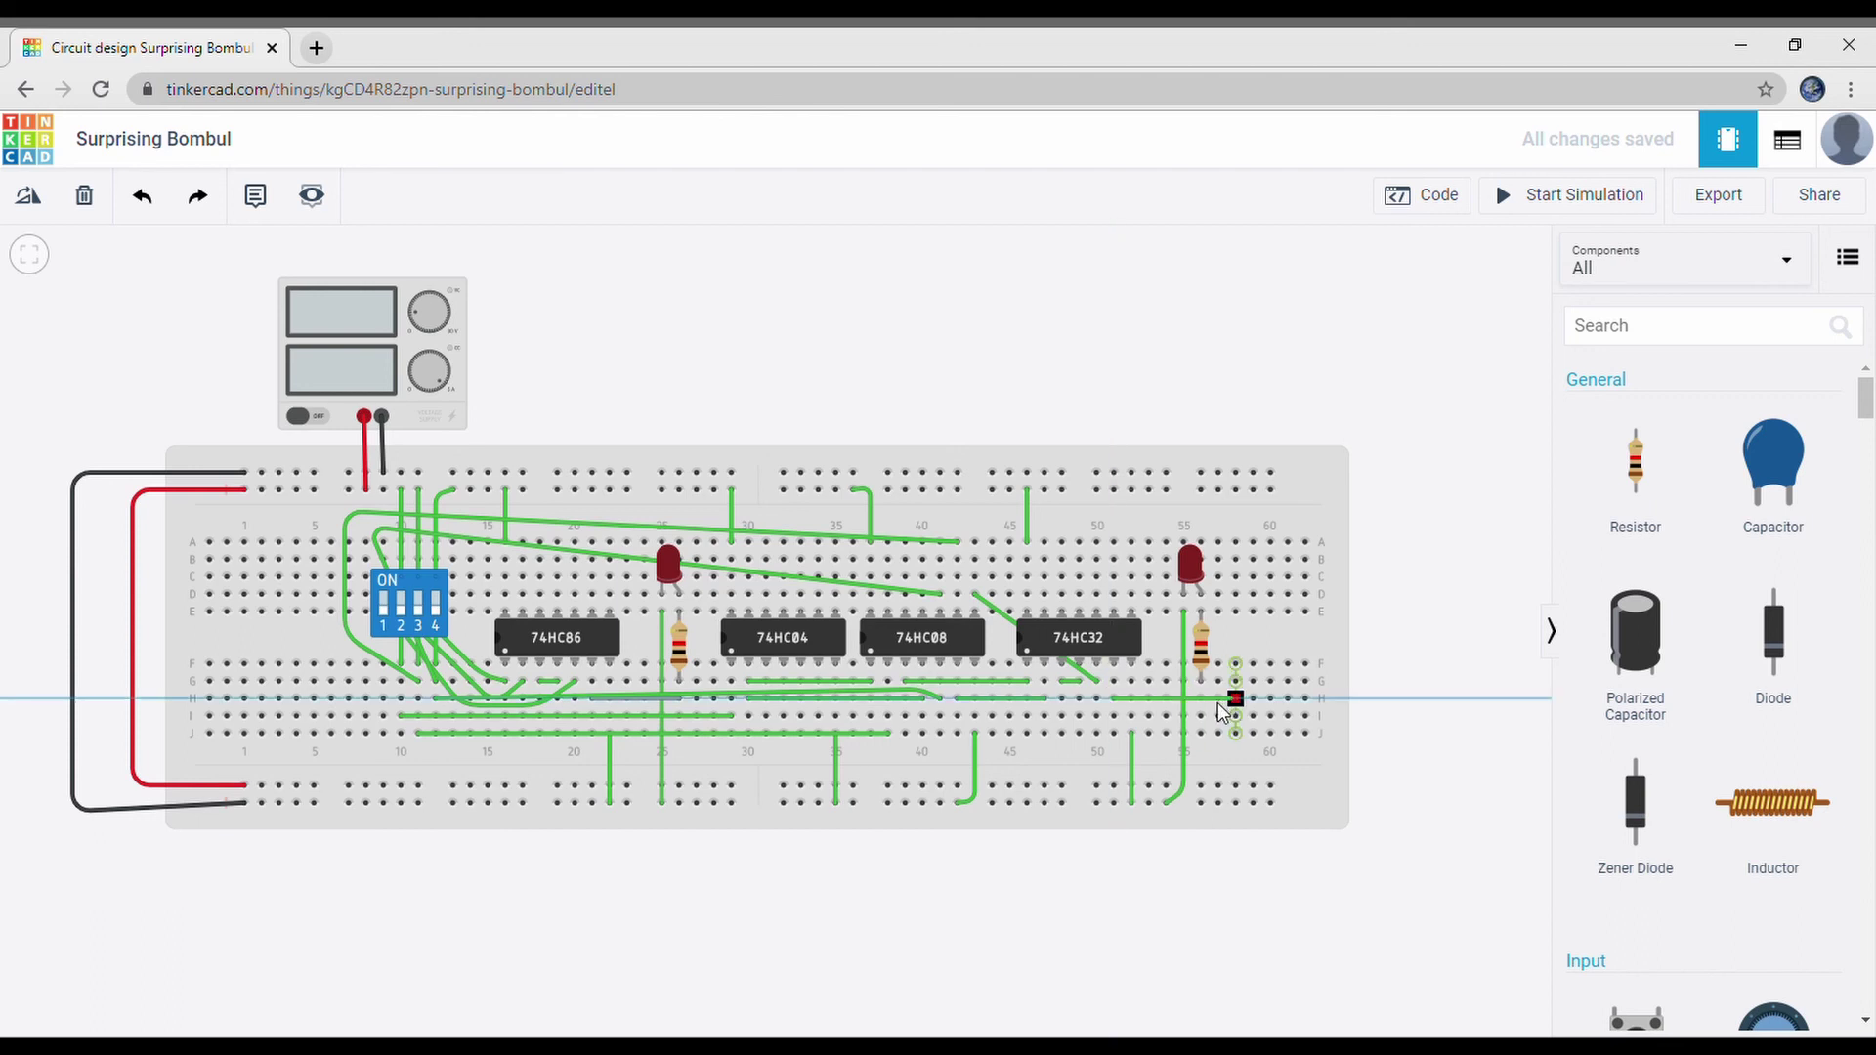
left_click(1201, 698)
left_click(1206, 908)
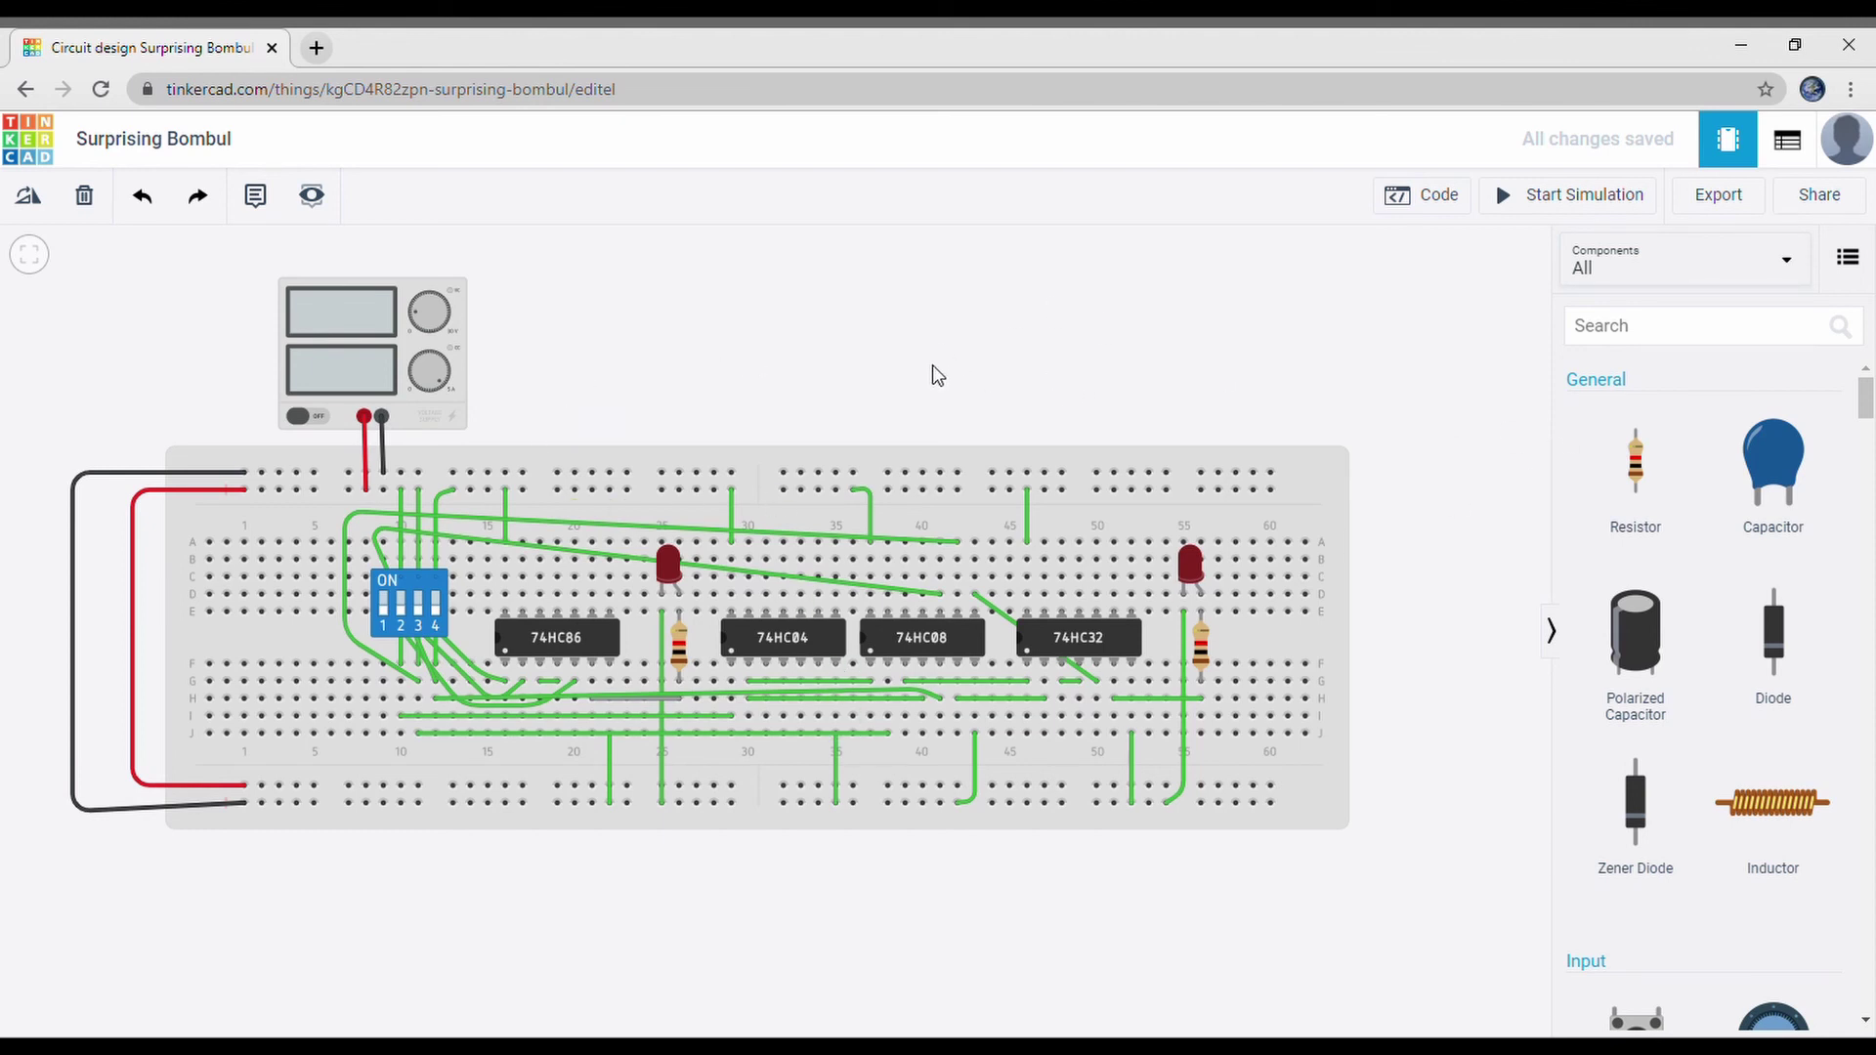
Step: Start the simulation and test DIP switch positions 2, 3 and 4 with input combinations 001, 011, 111, 101, 100 and 010
left_click(1551, 200)
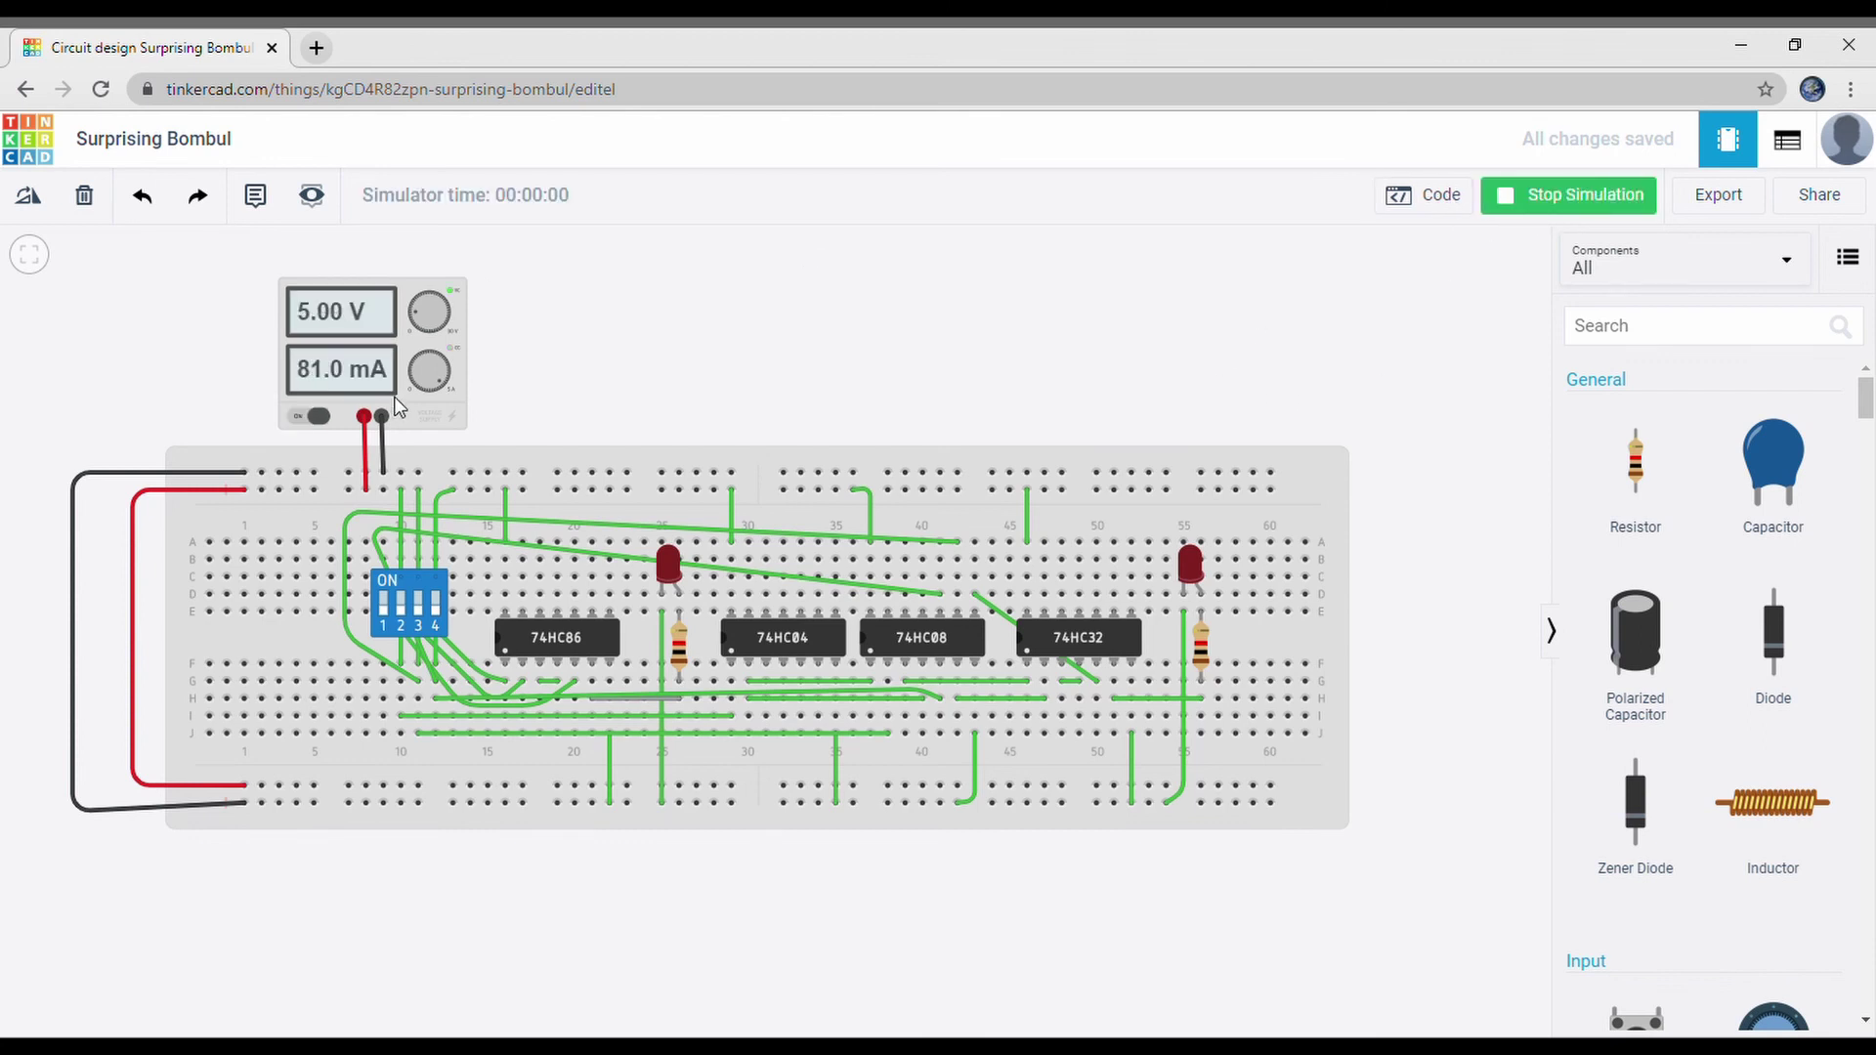
left_click(435, 609)
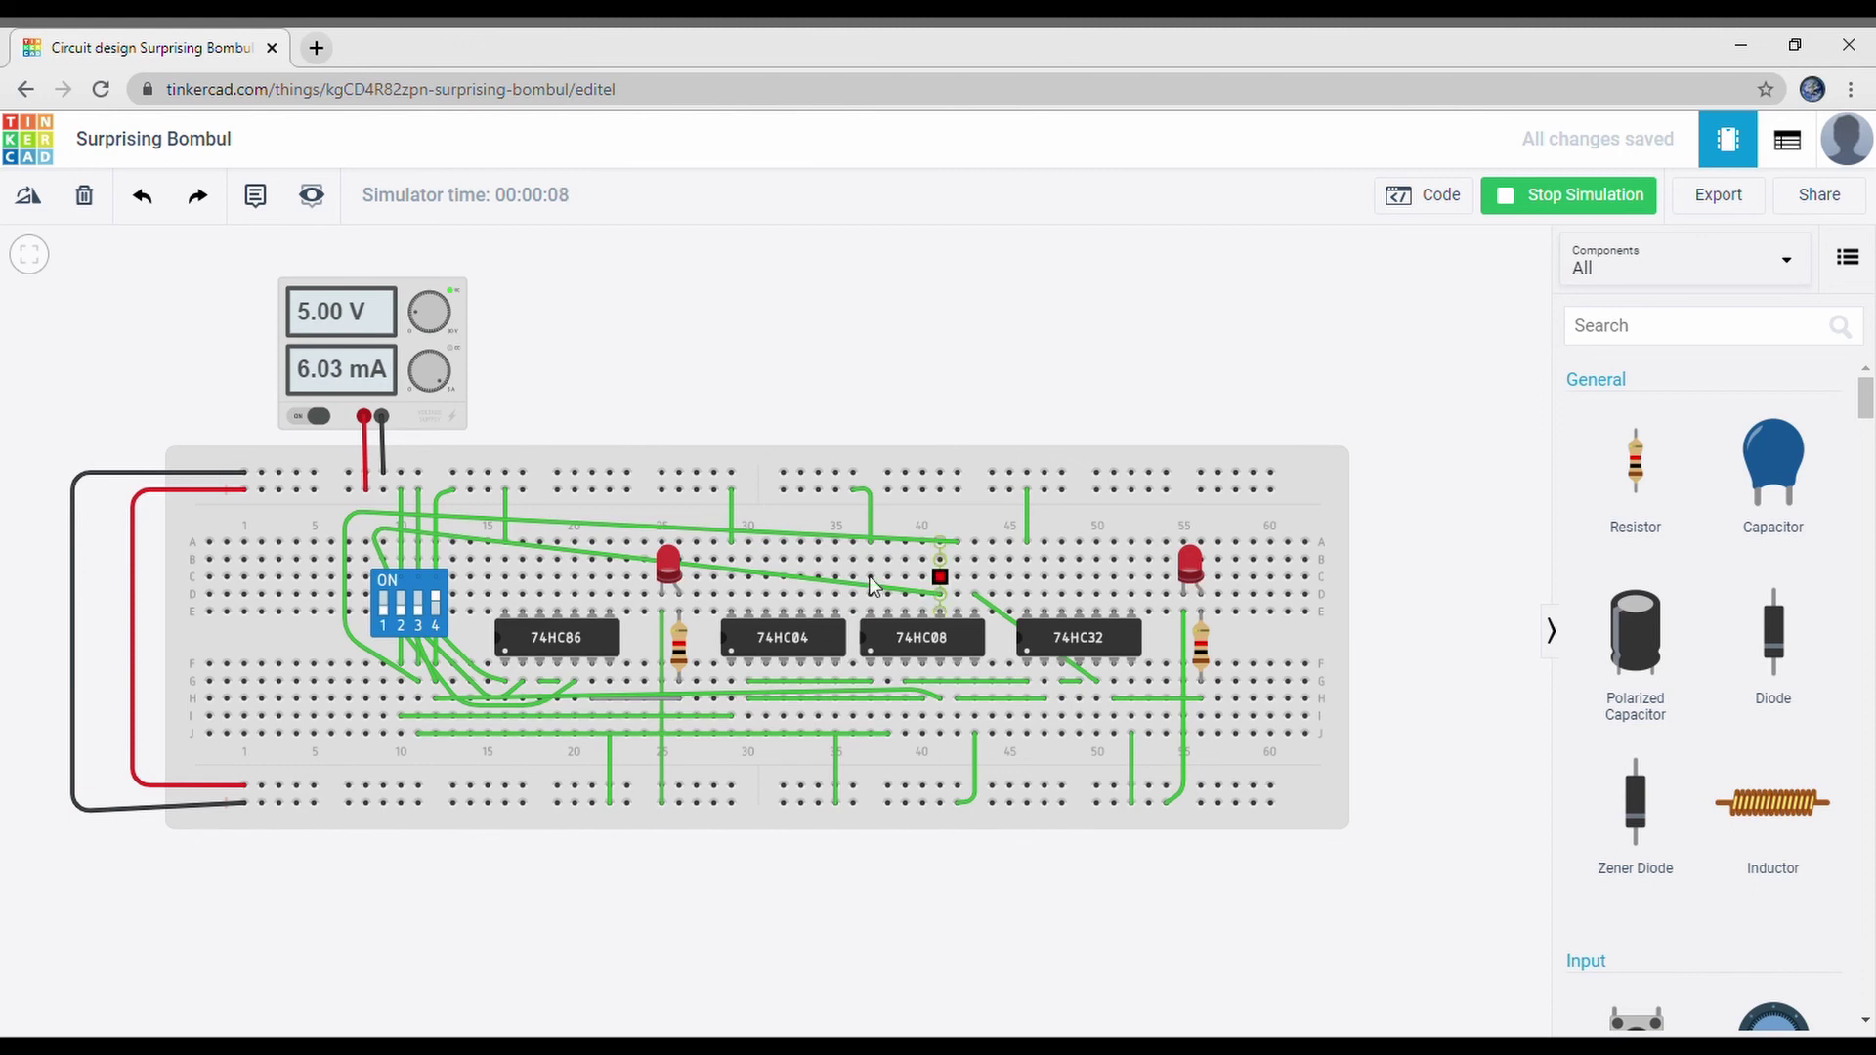
left_click(419, 607)
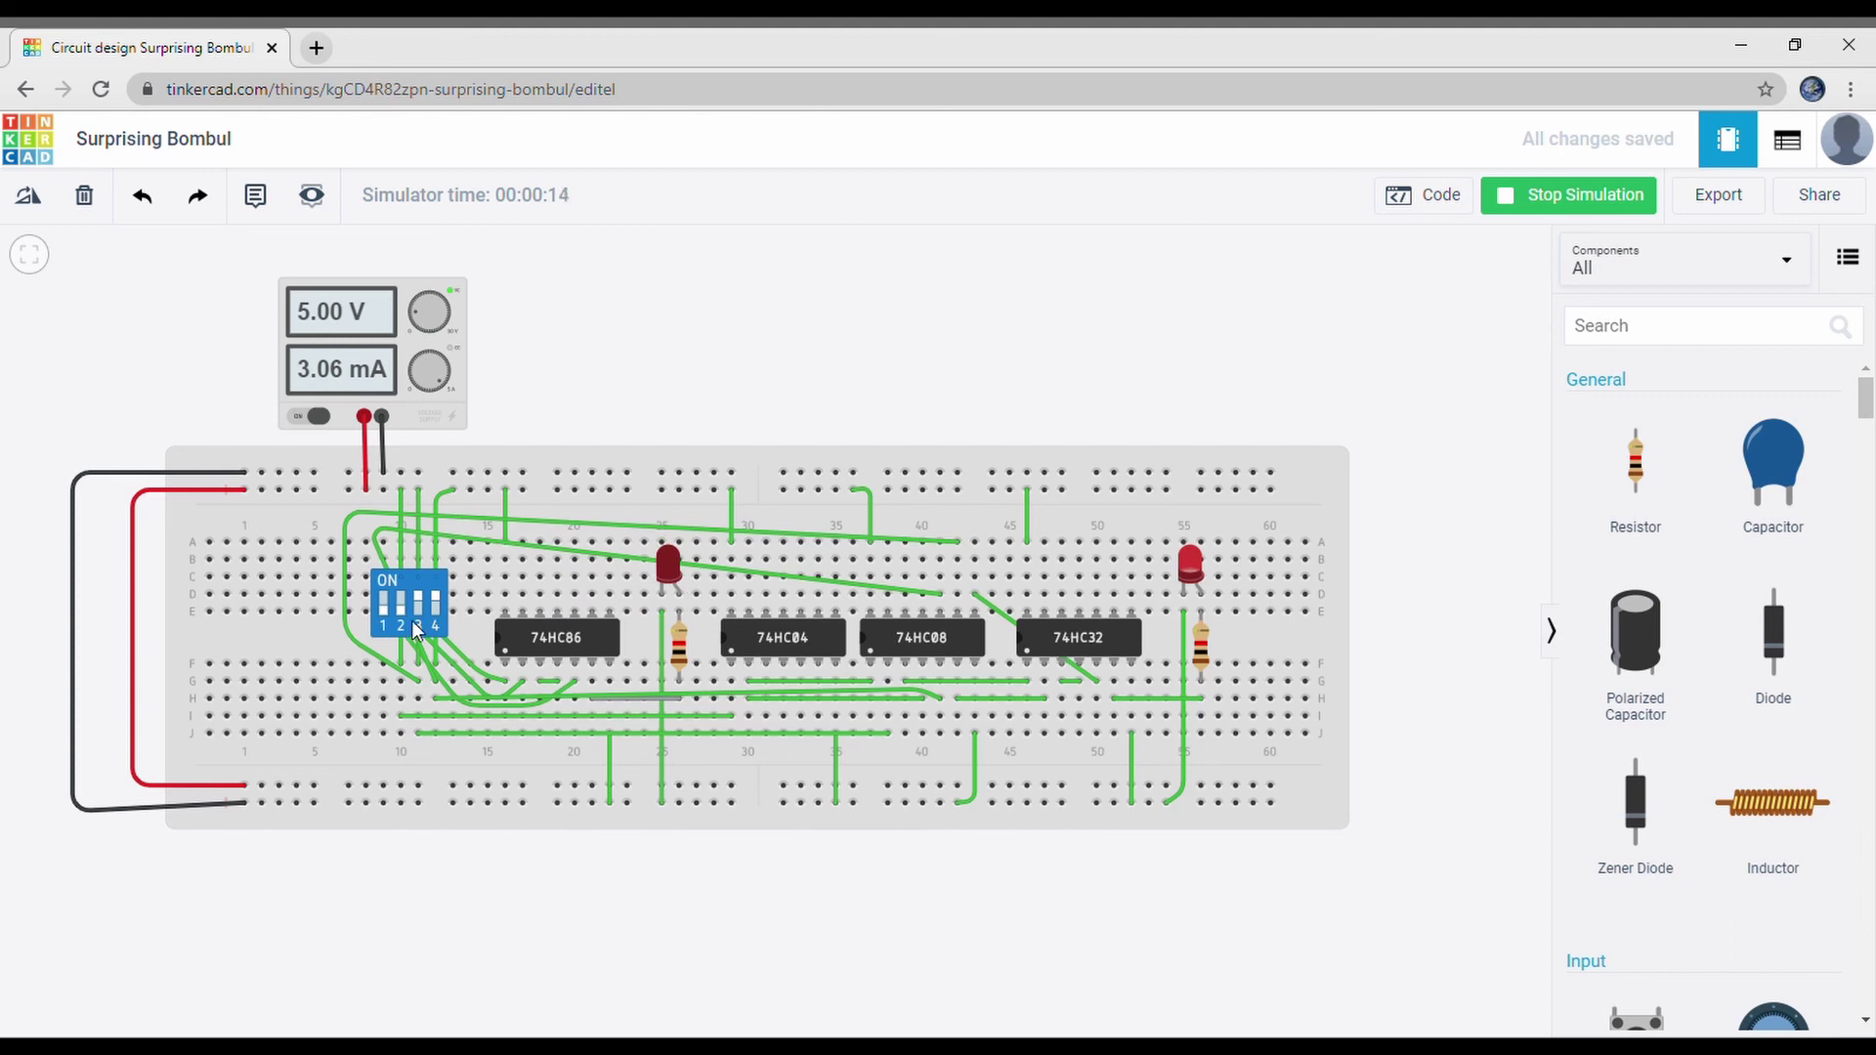
left_click(399, 606)
left_click(420, 598)
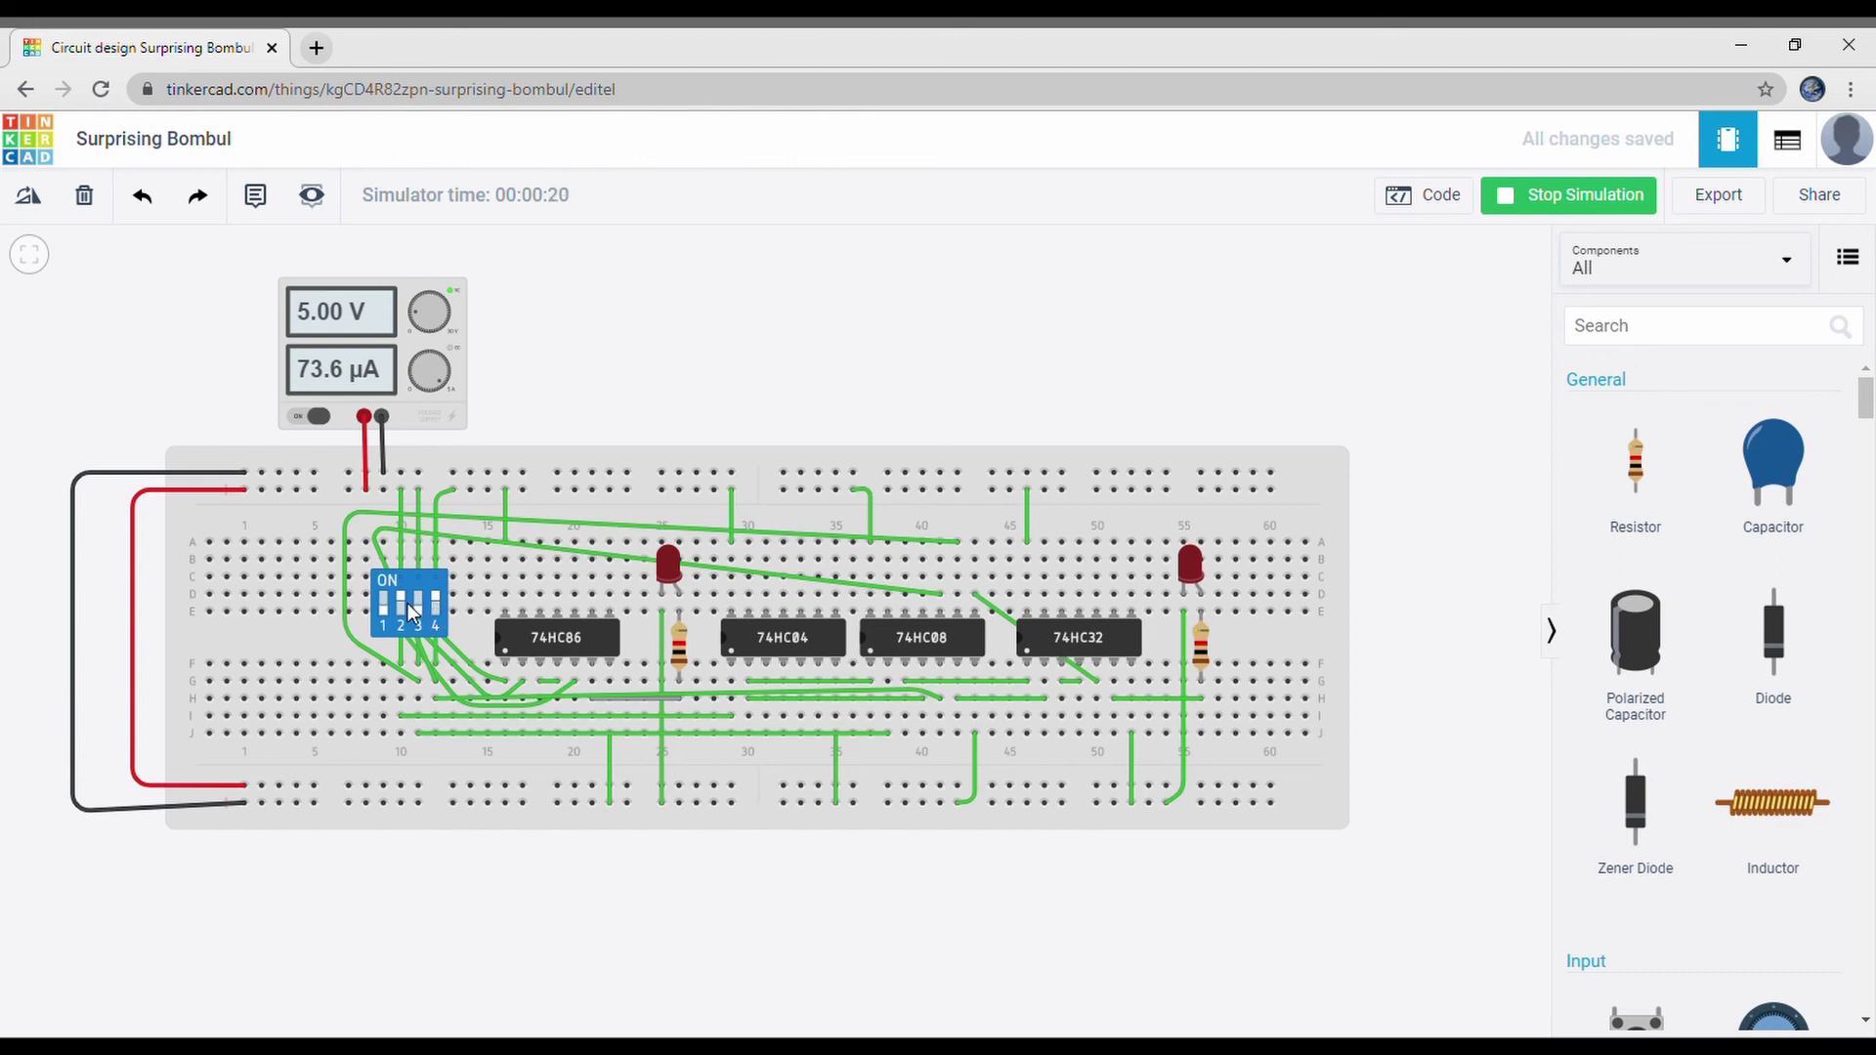
left_click(438, 598)
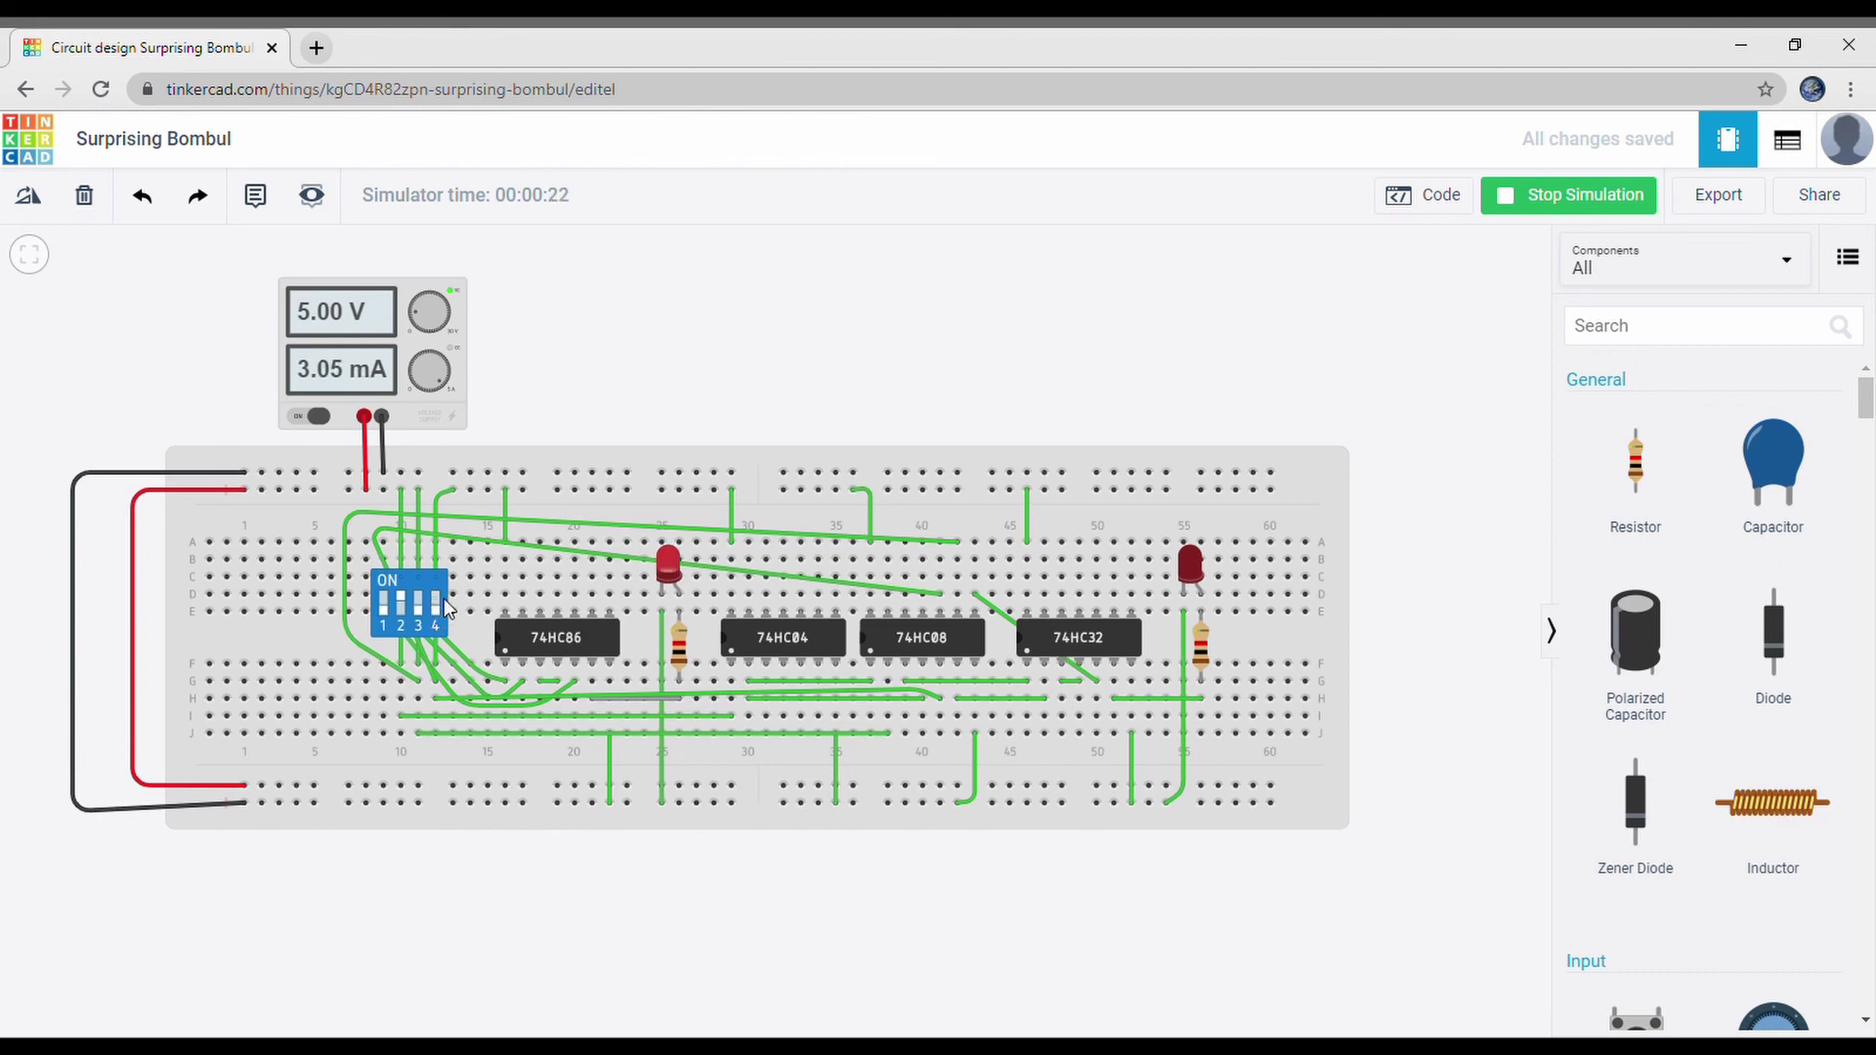
left_click(404, 604)
left_click(416, 601)
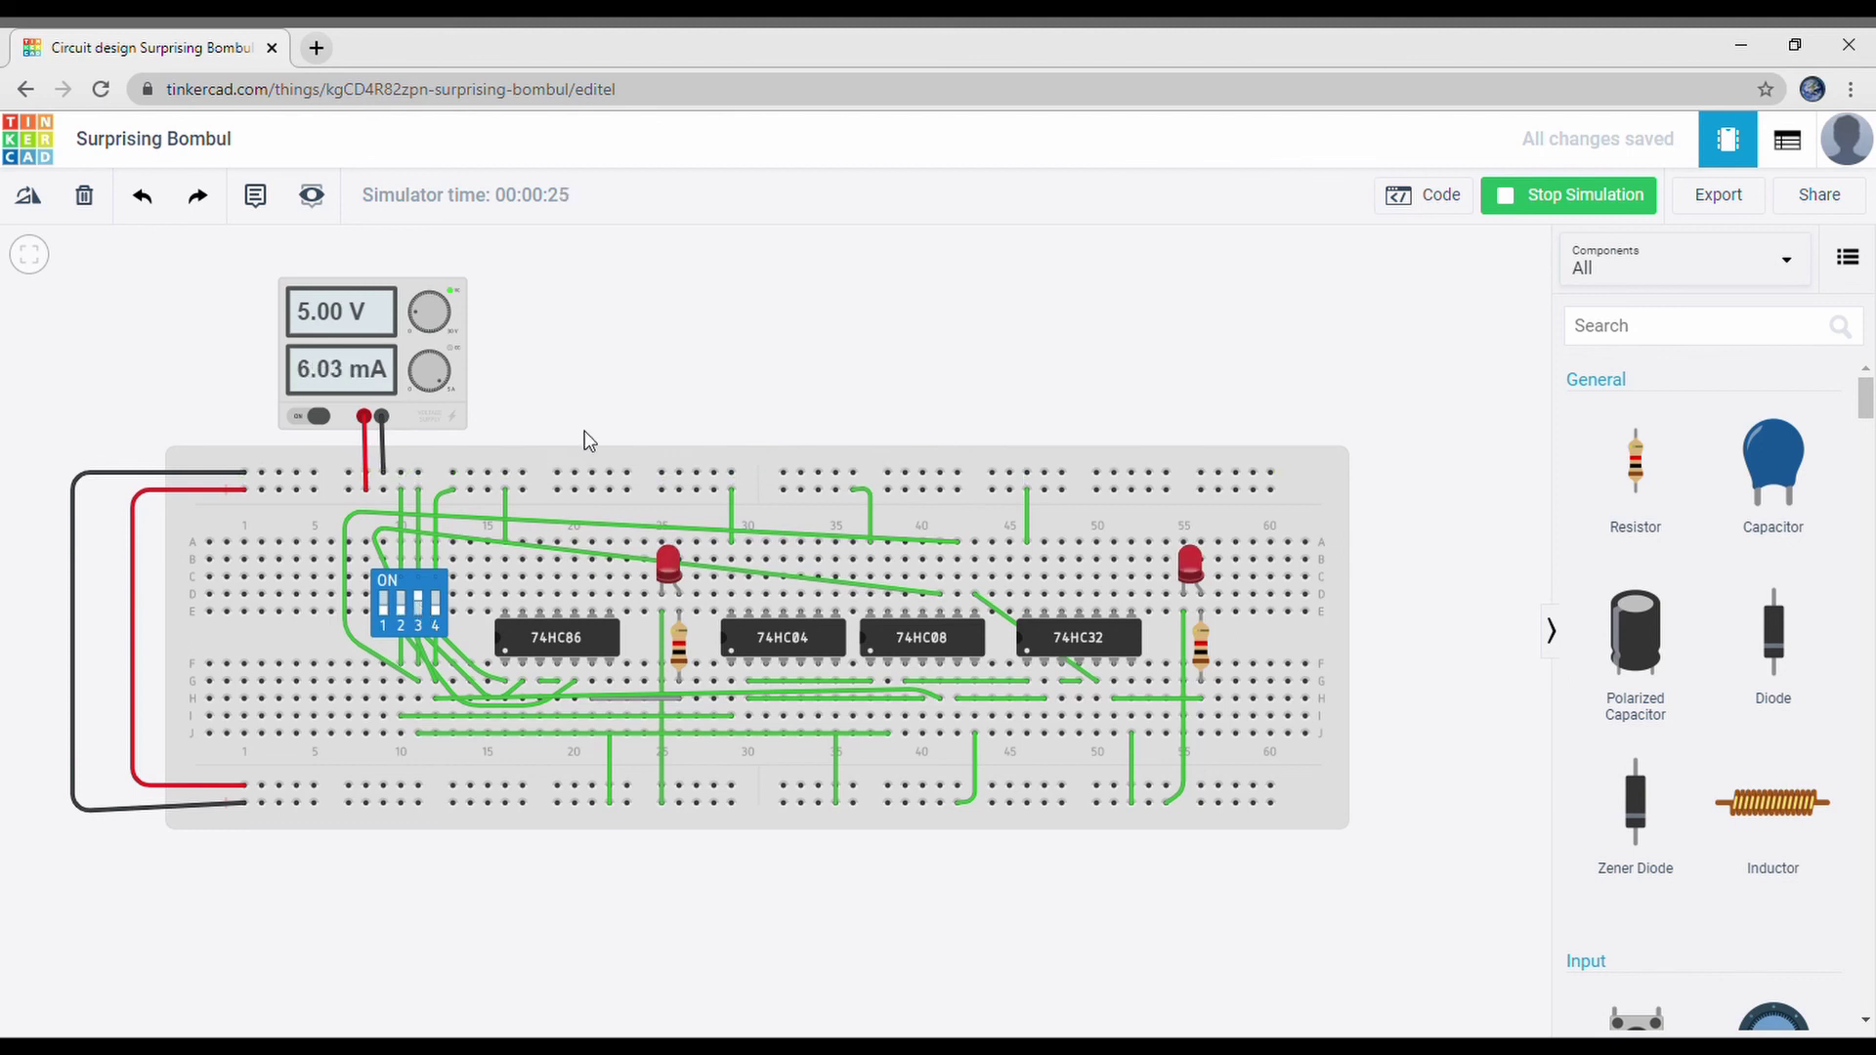